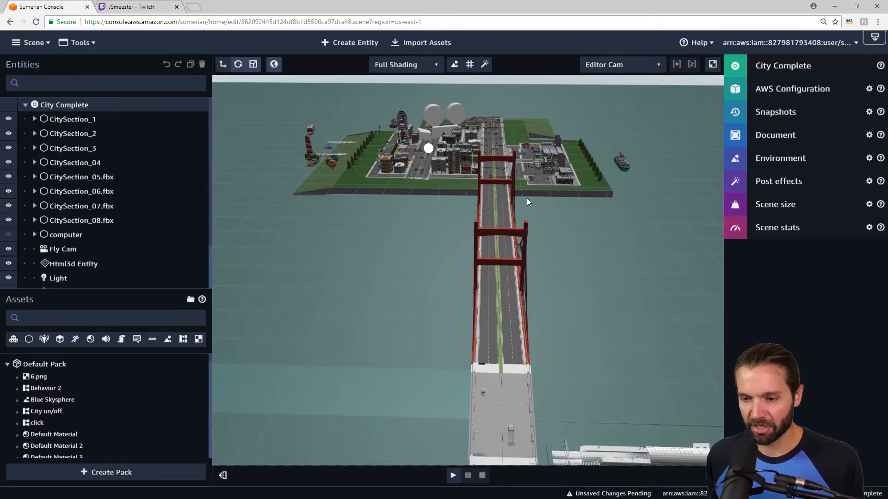
left_click_drag(530, 353, 206, 354)
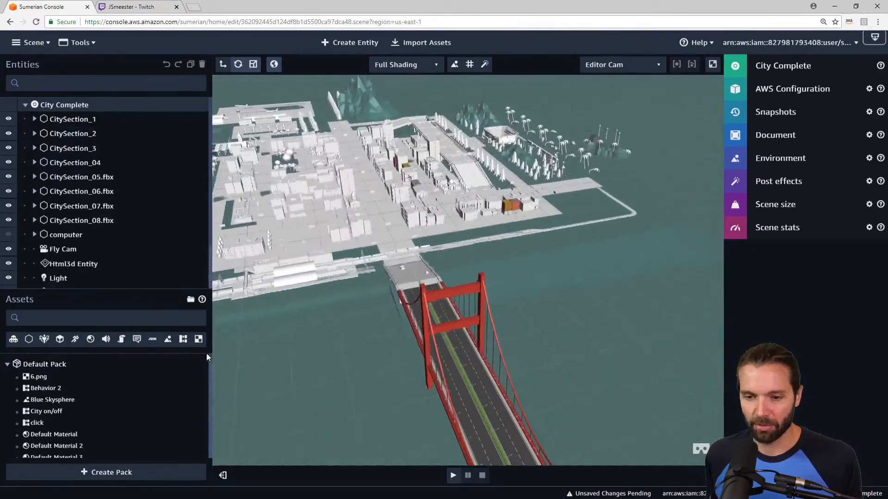
left_click_drag(600, 266, 551, 261)
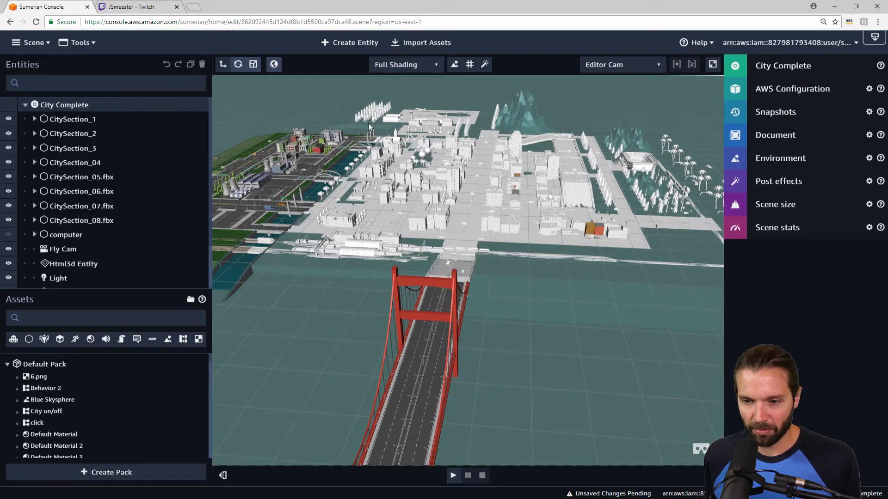
left_click_drag(469, 353, 543, 337)
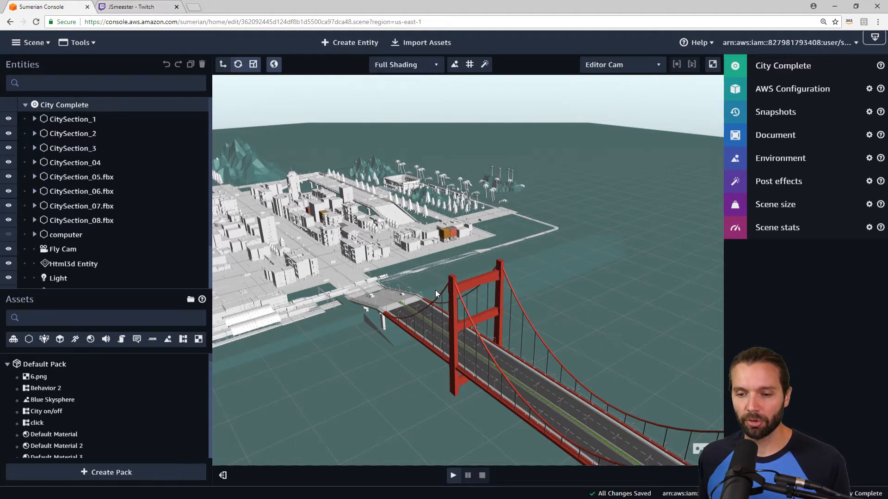
left_click_drag(432, 290, 395, 288)
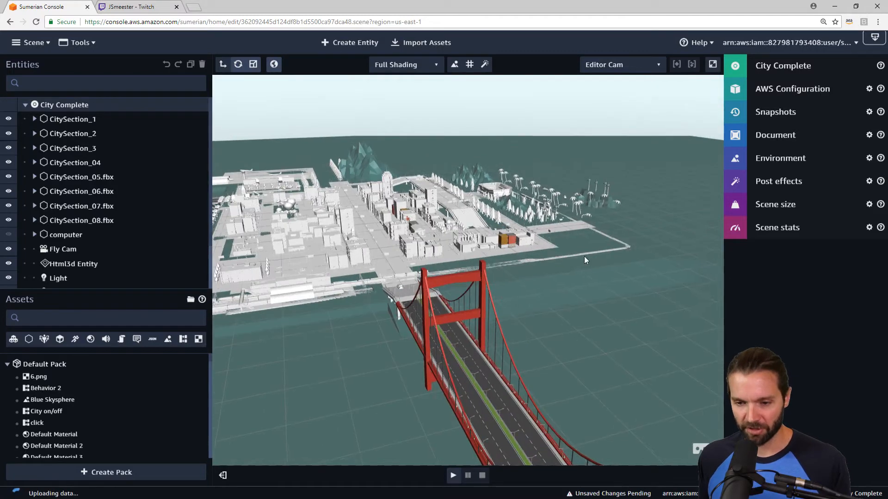
left_click_drag(514, 282, 442, 286)
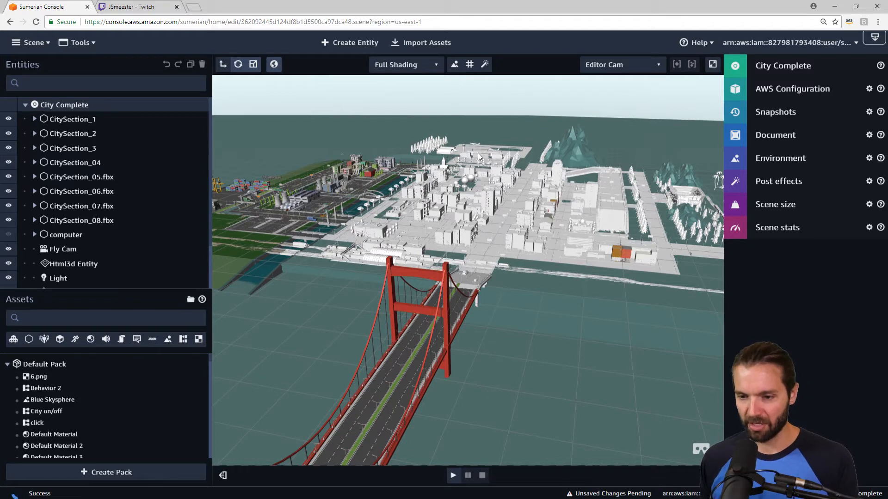
Expand CitySection_1 and its Smallest_City group, and widen the entity list so the full entity names fit.
left_click(35, 119)
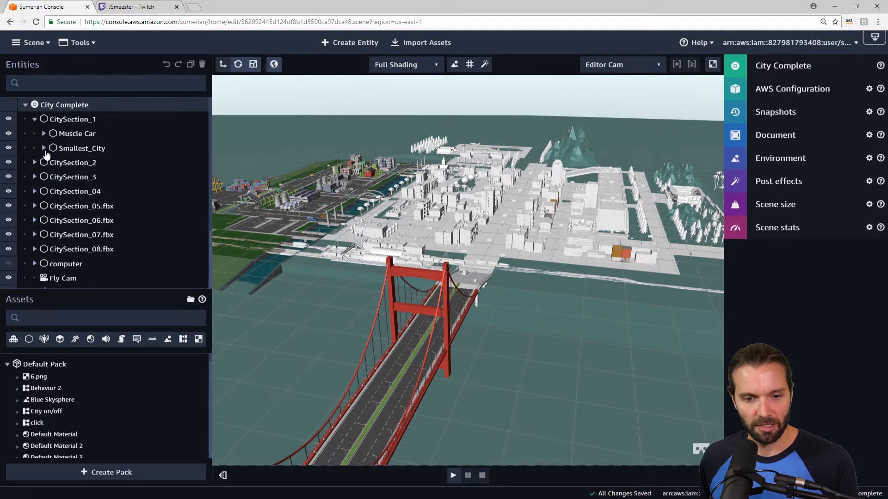
left_click(44, 147)
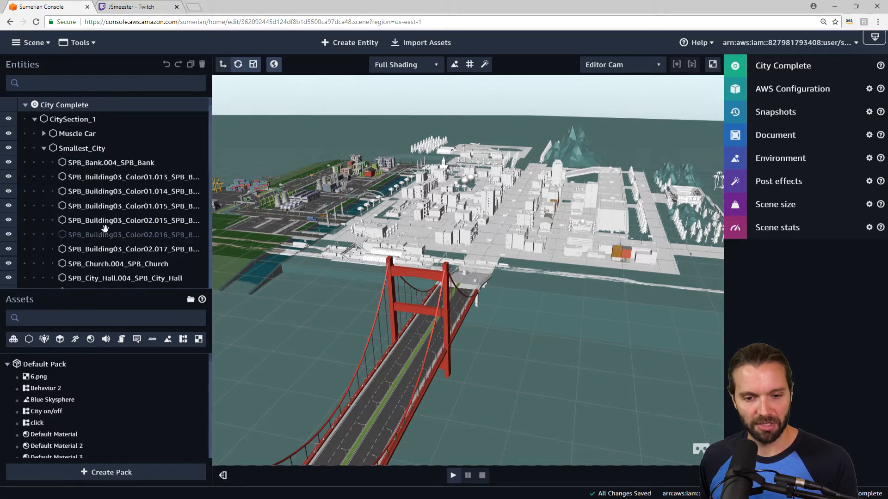
scroll(106, 229, "down", 3)
scroll(105, 229, "down", 6)
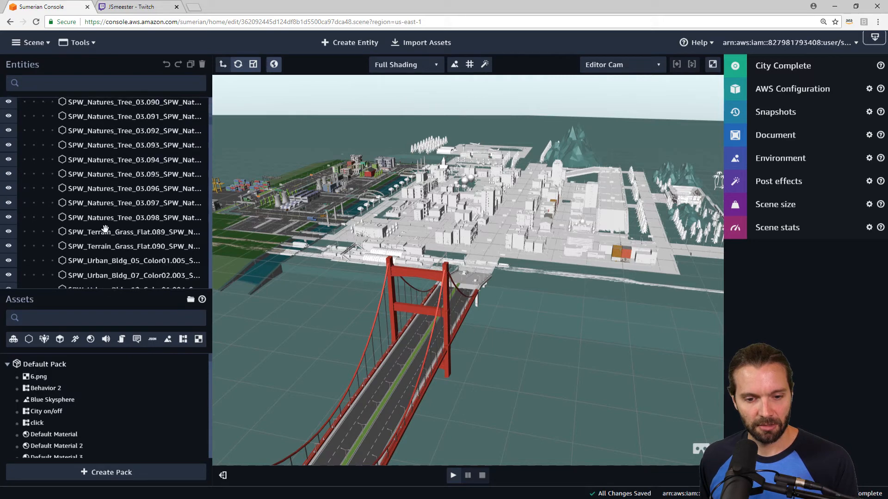
scroll(105, 228, "up", 4)
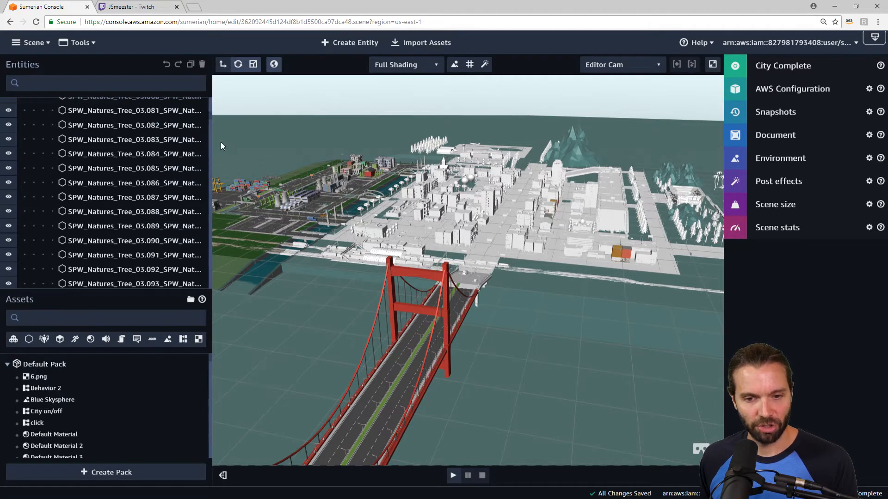
left_click_drag(219, 138, 247, 138)
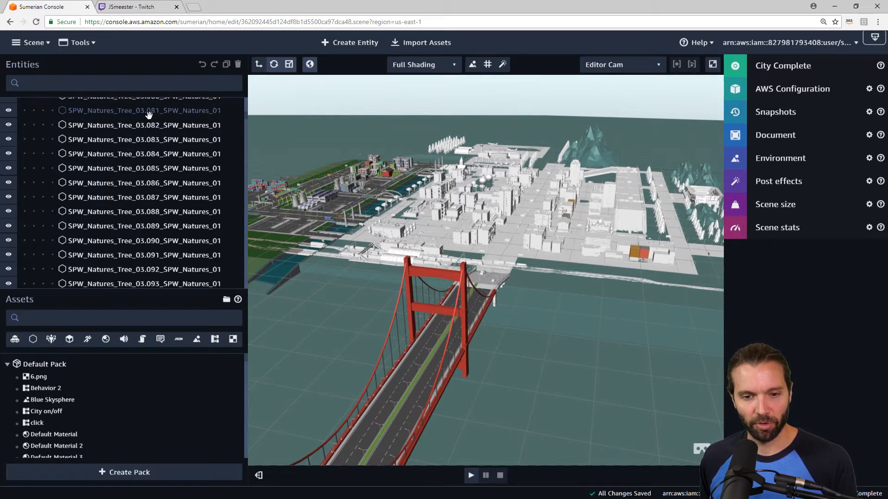
Look through the SPW_Natures_Tree_03 entities from 076 to 098 and open the Material settings of tree 098.
left_click(122, 110)
scroll(121, 143, "up", 1)
scroll(120, 143, "up", 2)
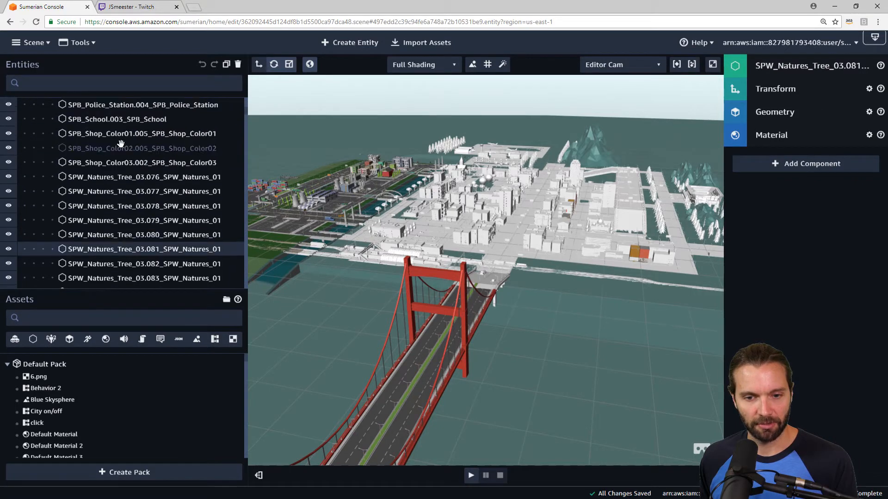
left_click(125, 180)
scroll(121, 192, "down", 6)
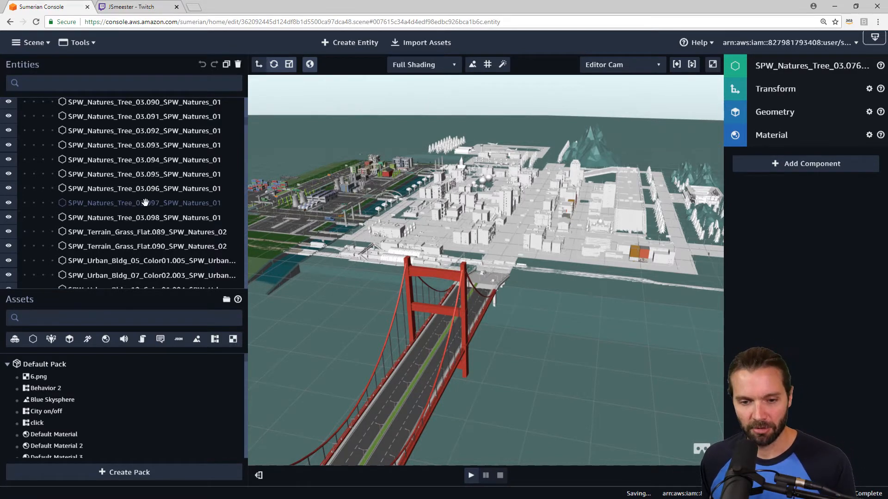
left_click(123, 218)
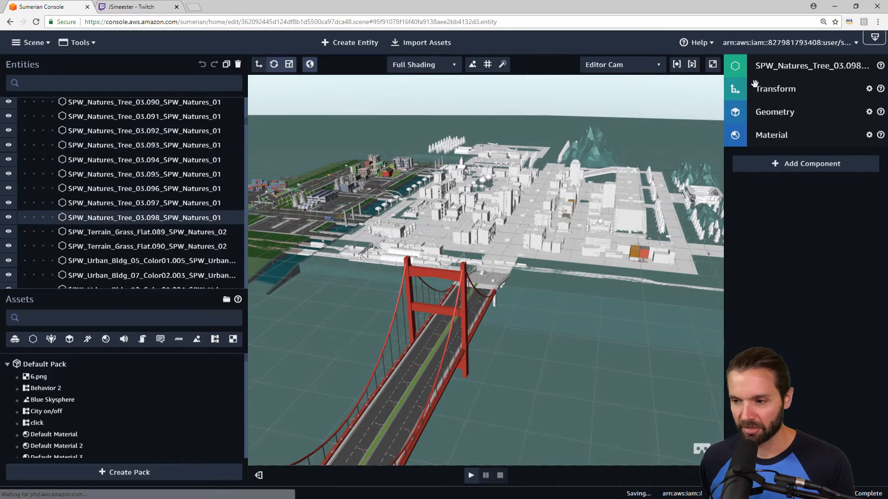
left_click(768, 139)
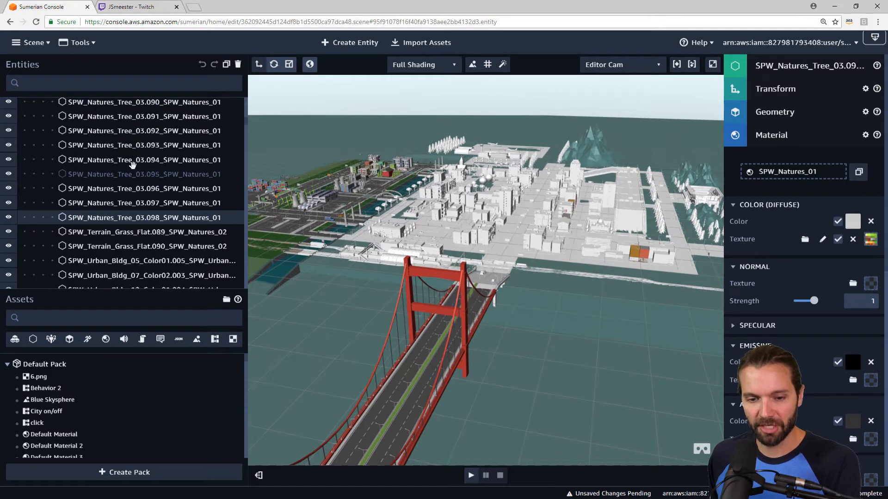
Review the remaining Smallest_City entities and collapse the CitySection_1 group.
scroll(125, 170, "down", 1)
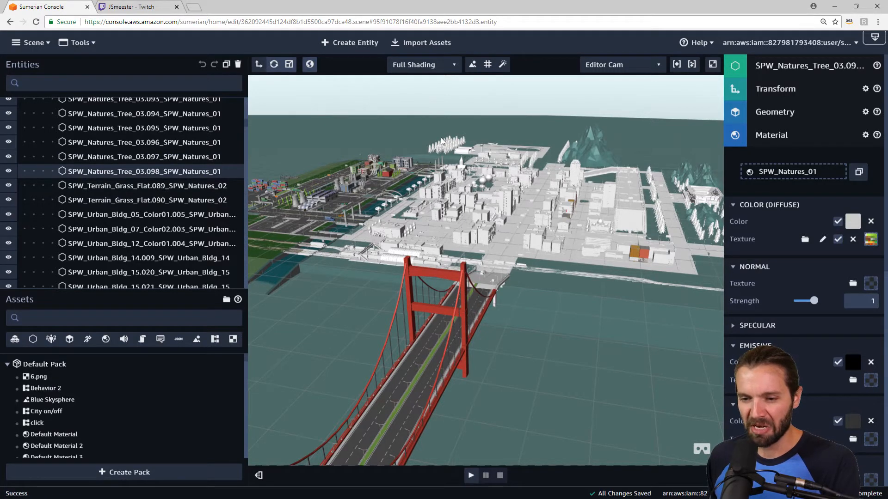
scroll(185, 107, "up", 5)
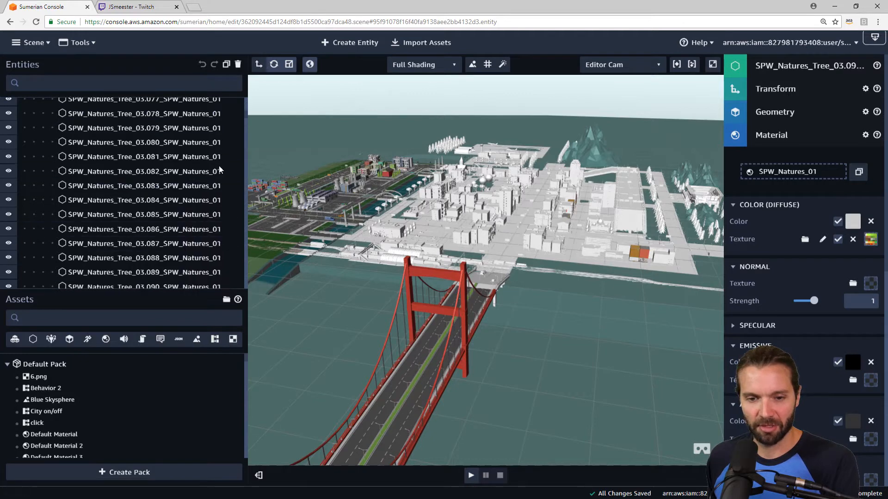
scroll(196, 151, "up", 2)
scroll(196, 151, "up", 7)
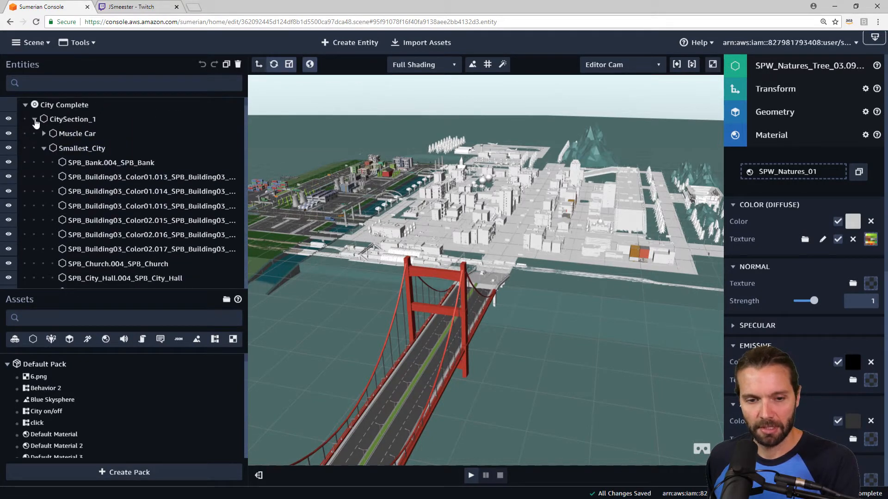
left_click(34, 119)
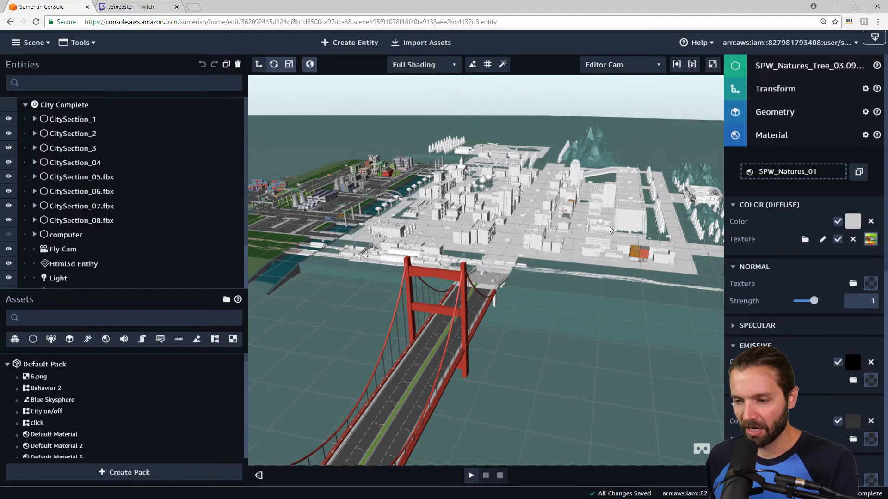
Examine the bridge and both shores in the scene, closing in on the yellow taxi at the bridge's textured city end.
left_click_drag(611, 281, 484, 250)
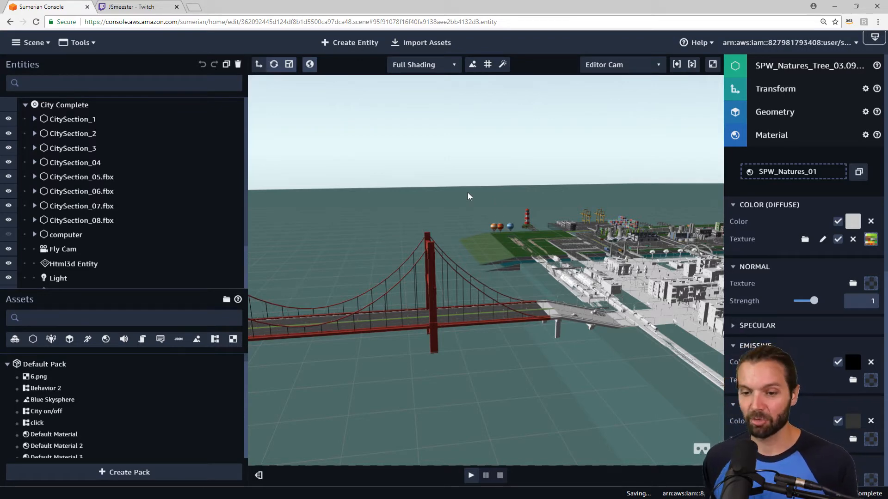
left_click_drag(577, 376, 391, 270)
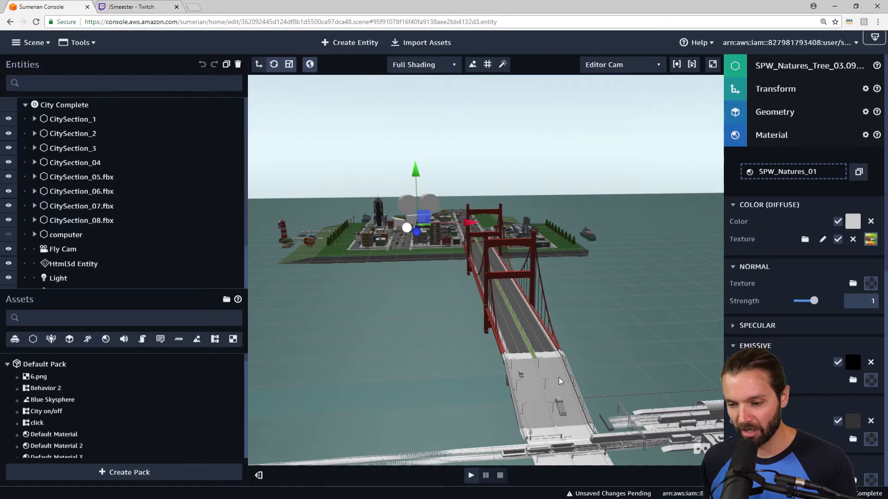
left_click_drag(558, 377, 570, 348)
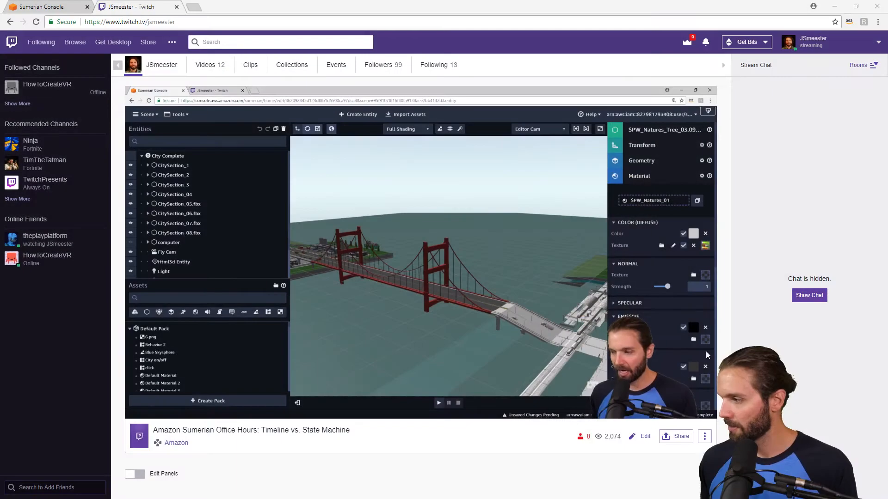
left_click(51, 10)
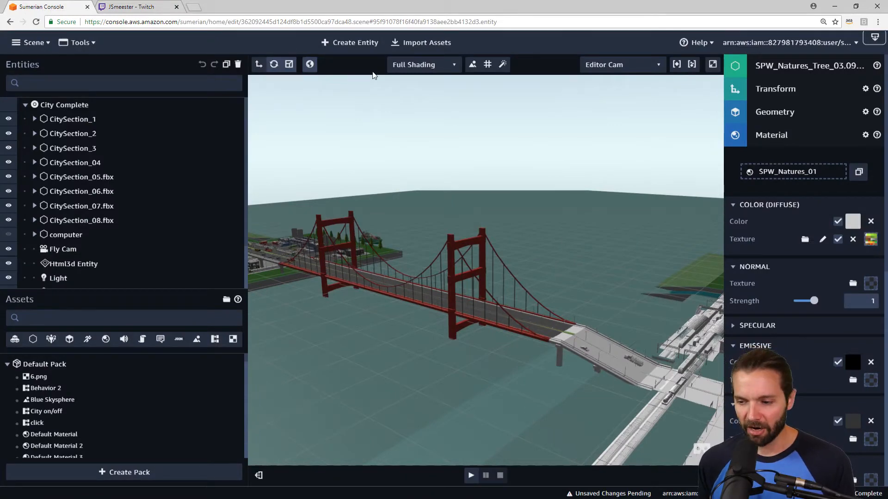
right_click_drag(356, 270, 389, 300)
right_click_drag(445, 307, 433, 343)
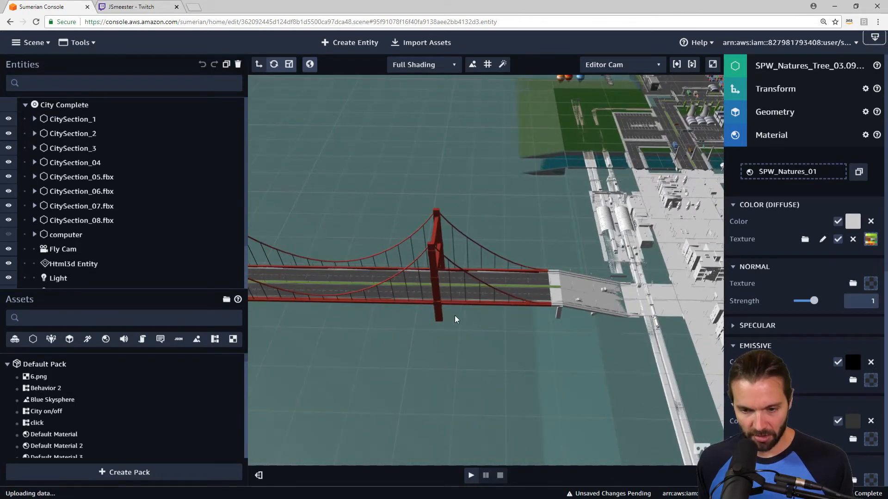
right_click_drag(641, 312, 379, 319)
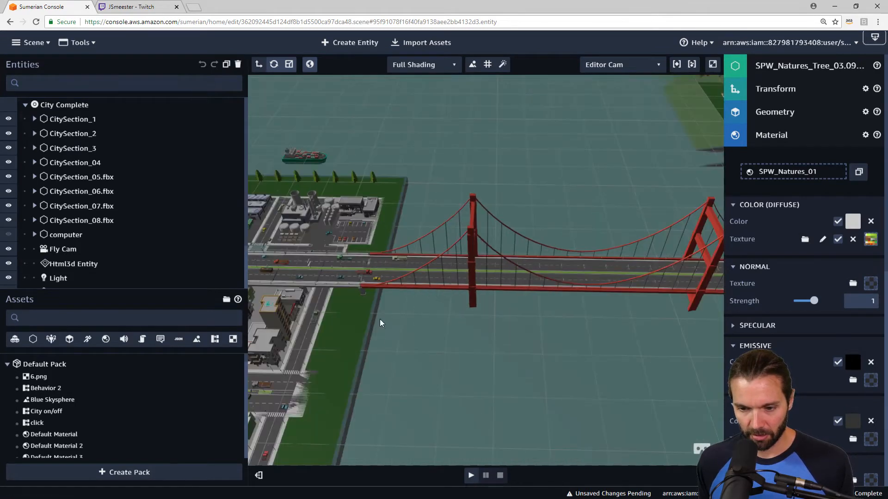
key("a")
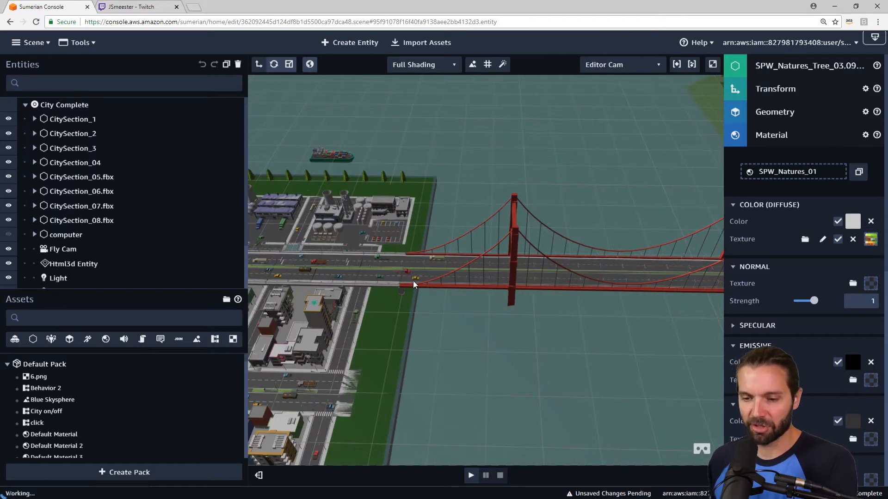
key("w")
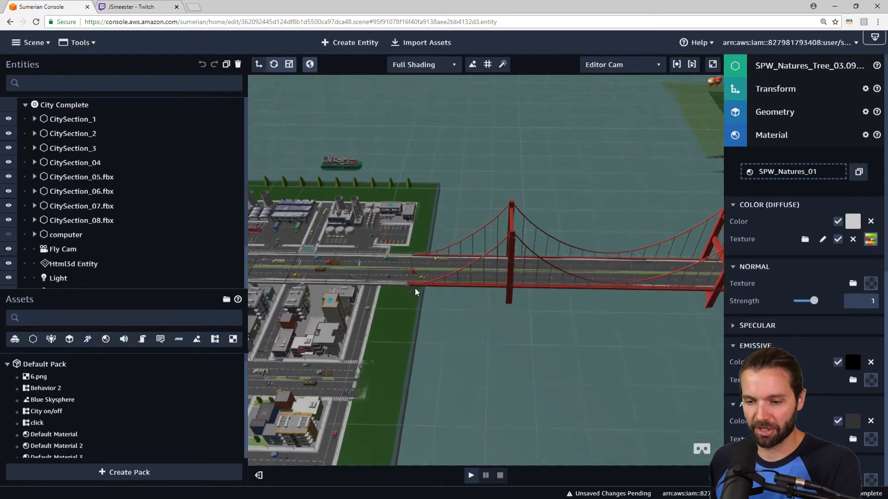
key("w")
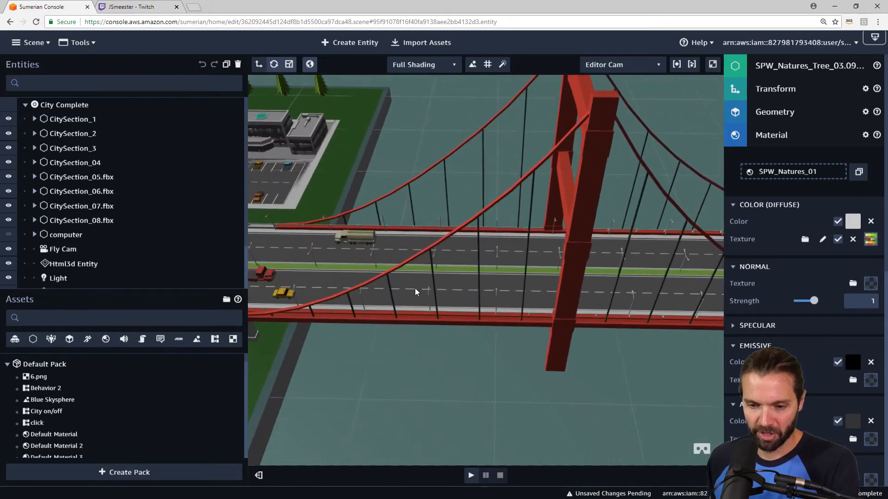
right_click_drag(449, 355, 529, 357)
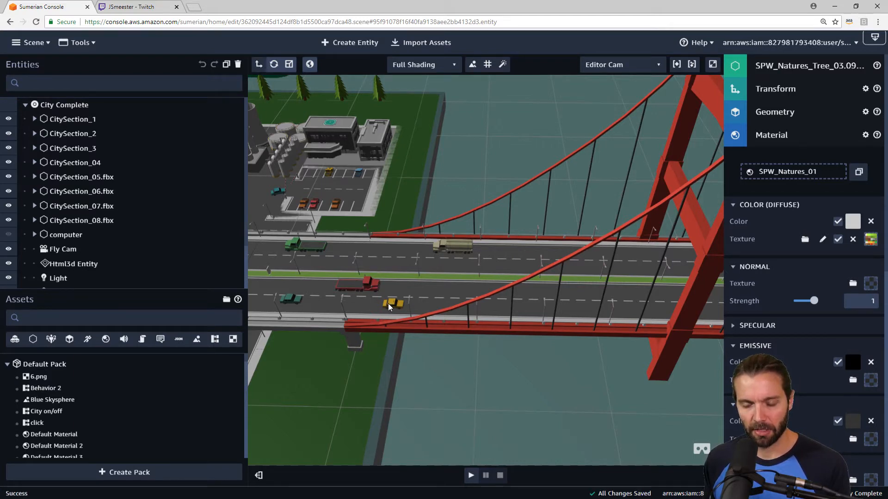
Expand CitySection_2 and its CitySection_02 child, and try to pick the yellow taxi in the viewport.
left_click(68, 134)
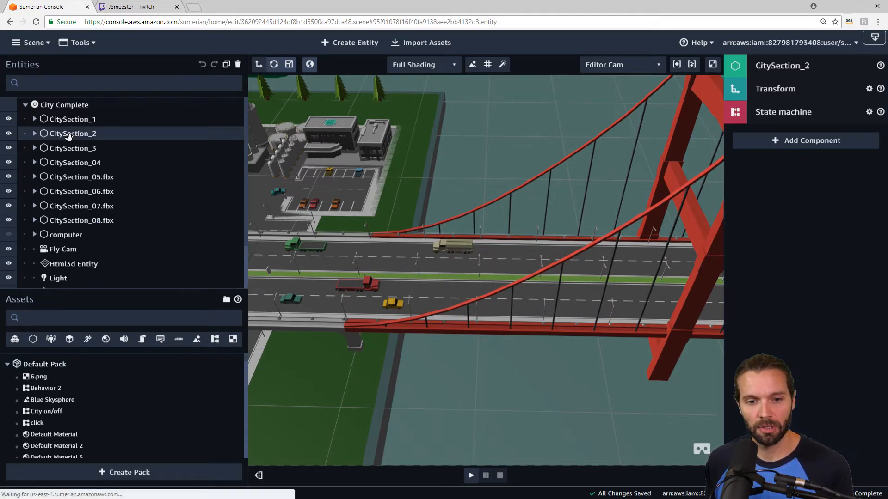
left_click(34, 134)
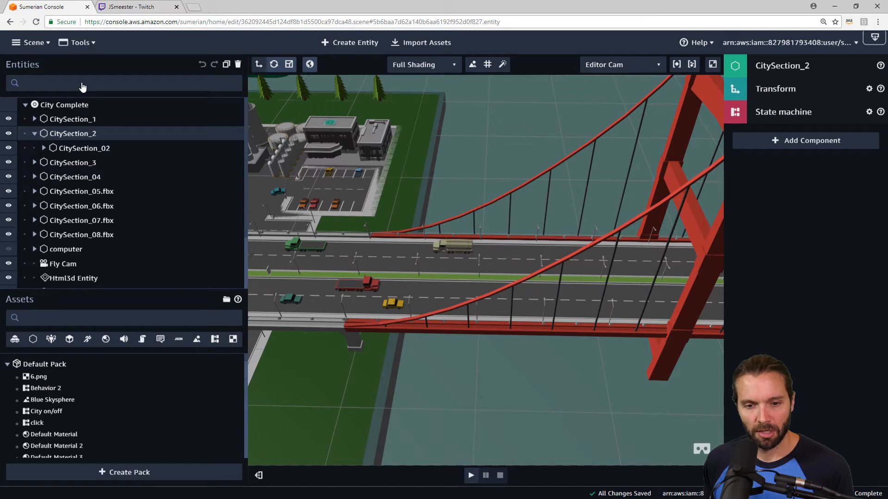
left_click(393, 304)
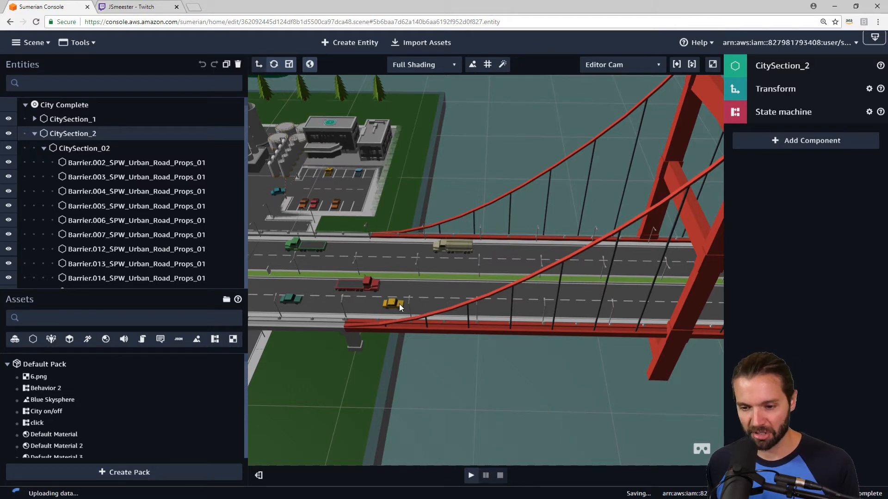
Search the scene's entities for "taxi" and select SPW_Vehicle_Land_Static_Taxi.060 under CitySection_03.
left_click(148, 83)
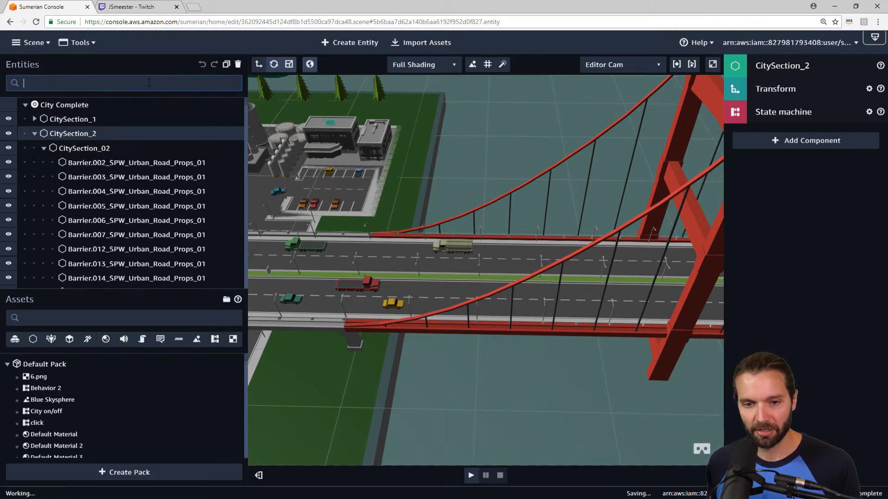
type("ta")
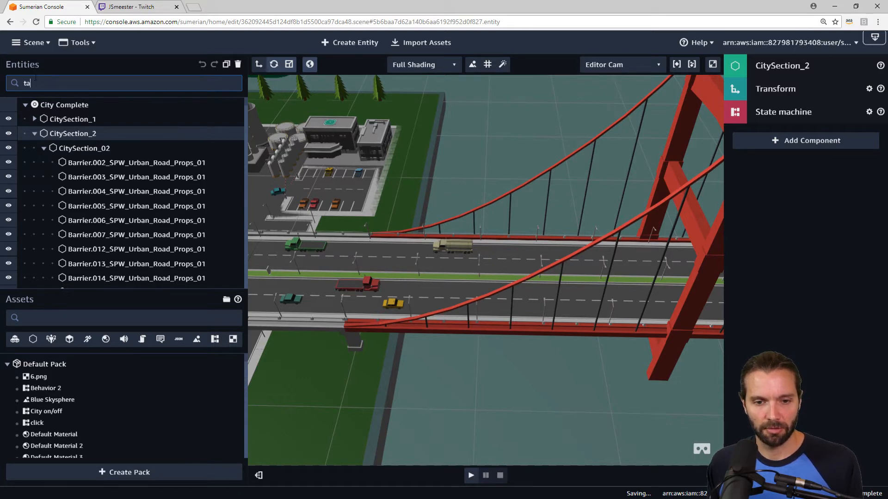
type("xi")
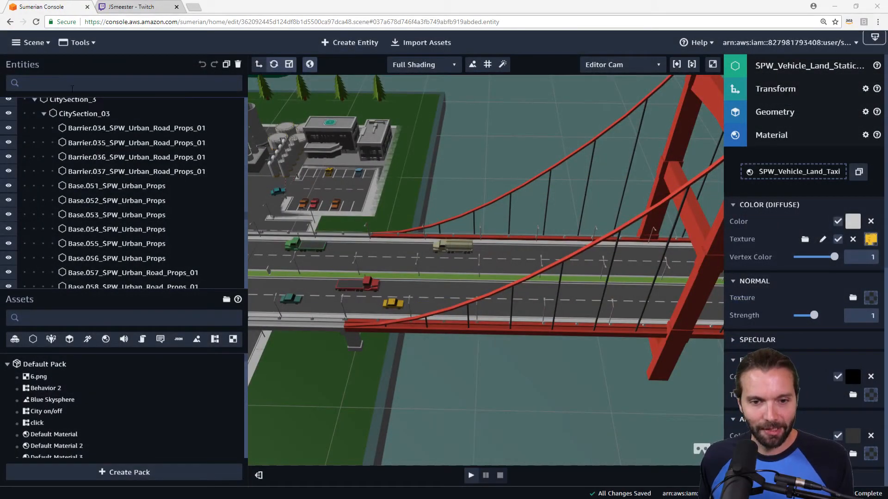
Filter the entity list by "taxi" again.
left_click(72, 88)
type("ta")
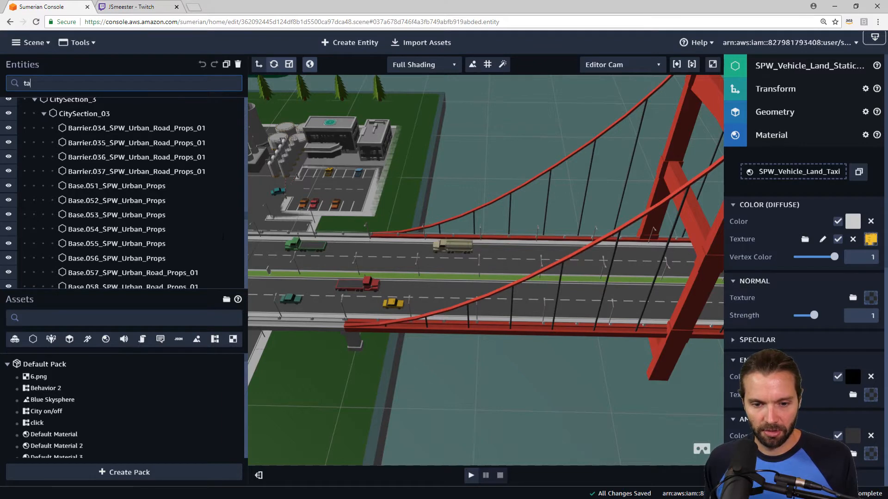
type("i")
scroll(121, 202, "down", 3)
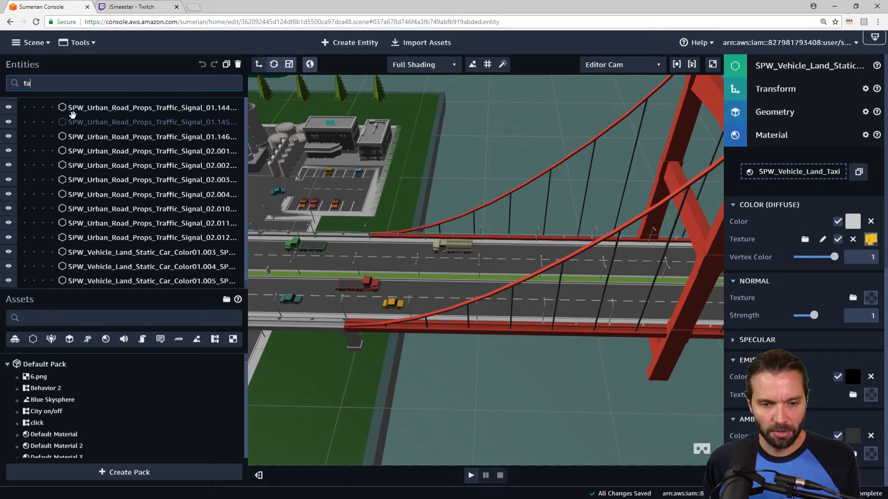
type("xi")
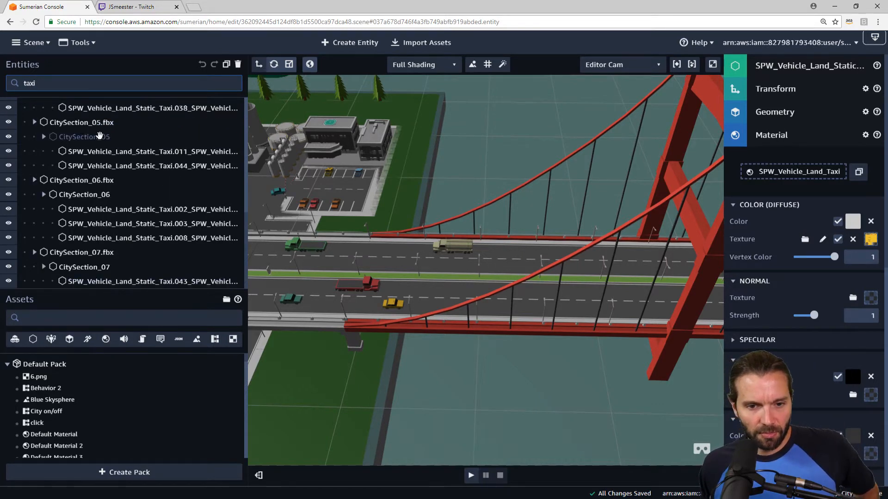
Look through the filtered taxi entities and select SPW_Vehicle_Land_Static_Taxi.065 under CitySection_03.
scroll(120, 185, "up", 5)
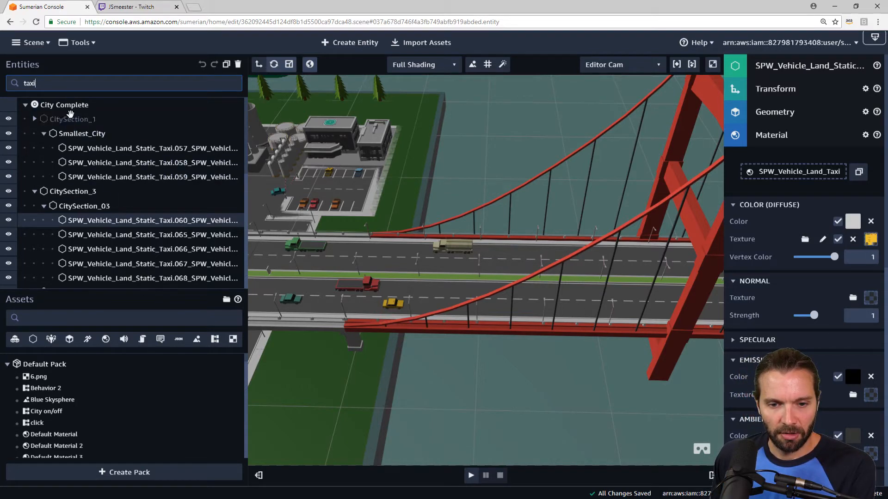
scroll(98, 165, "down", 1)
scroll(103, 185, "up", 1)
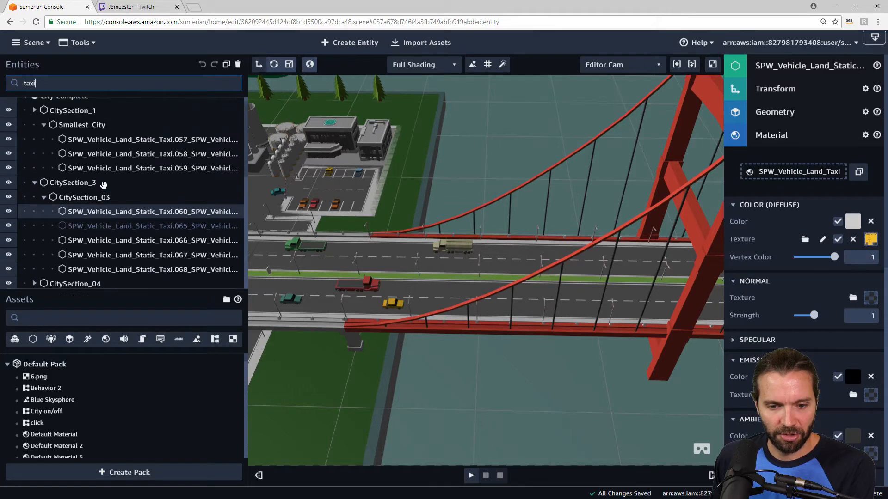
scroll(103, 185, "down", 5)
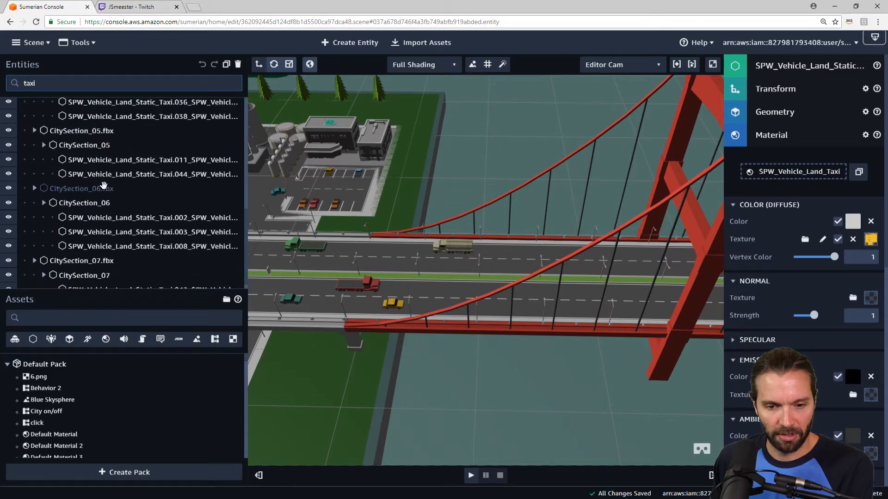
scroll(126, 206, "up", 2)
scroll(124, 199, "up", 1)
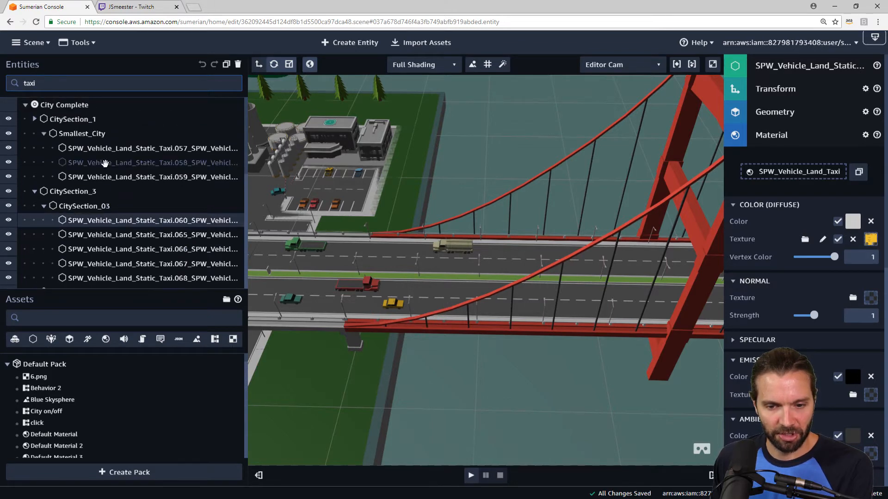
left_click(137, 237)
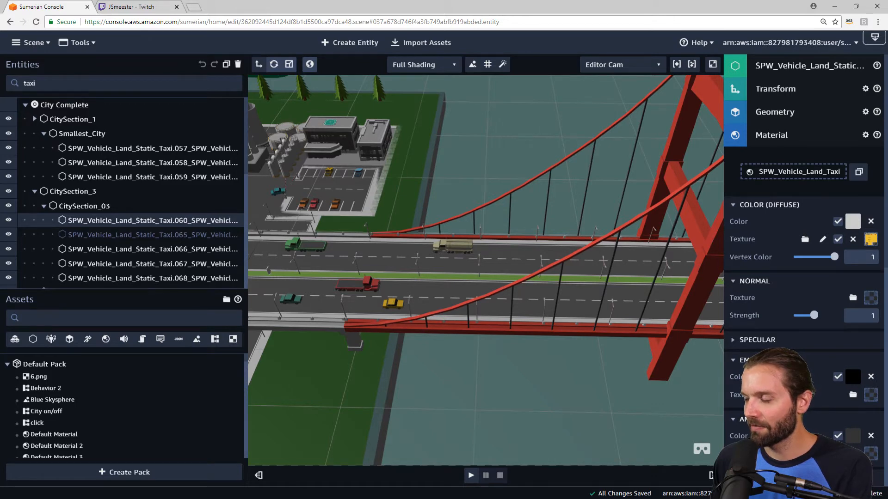
left_click(198, 229)
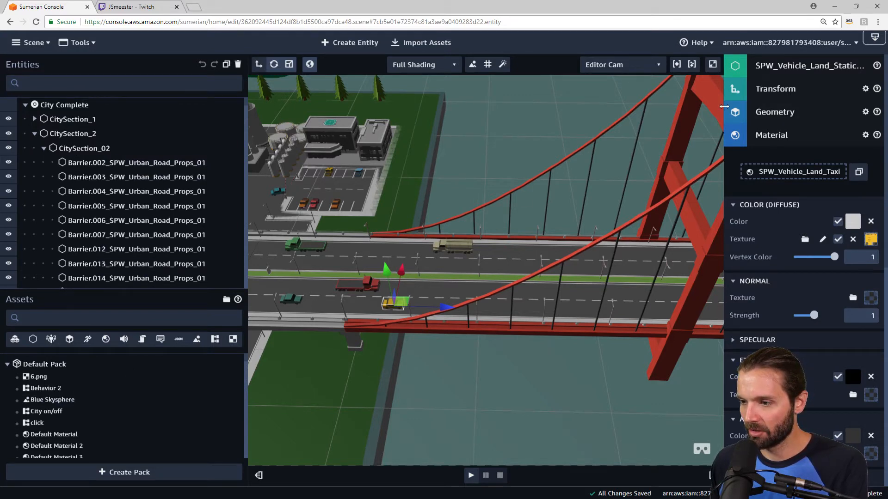
Go through the unfiltered entity list to find the selected Taxi.065 entry among the CitySection_03 vehicles.
scroll(128, 206, "down", 5)
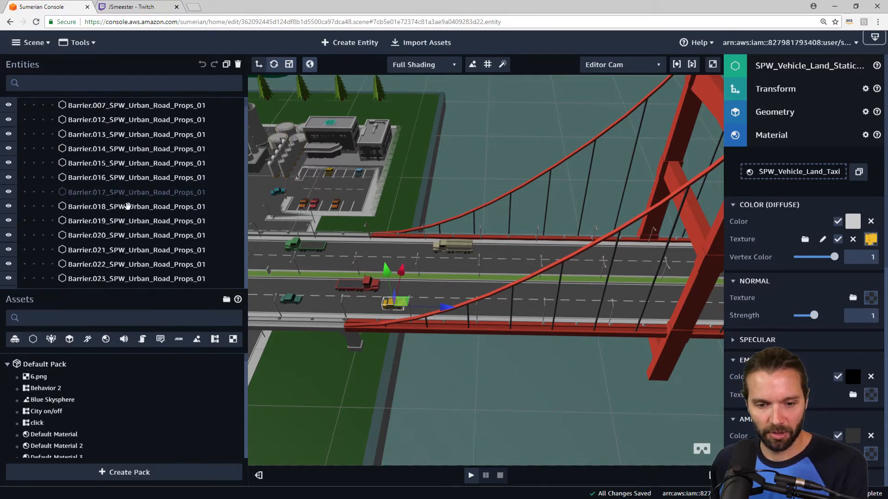
scroll(128, 206, "down", 15)
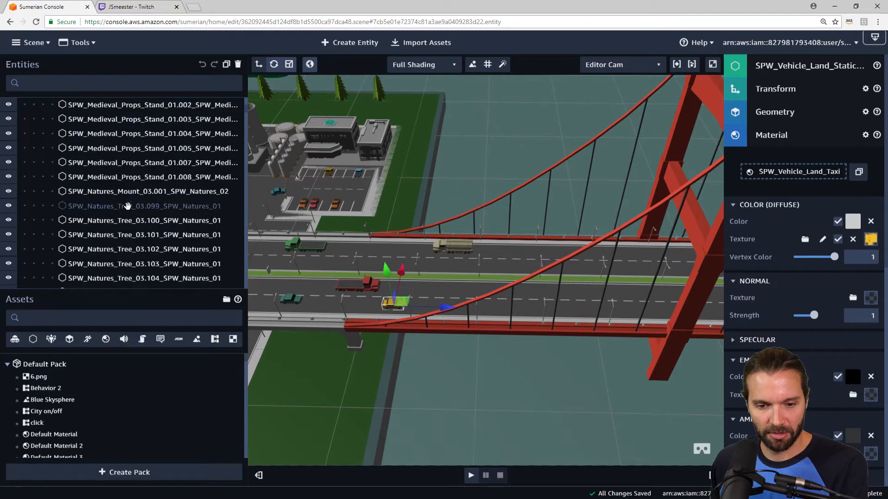
scroll(128, 206, "down", 15)
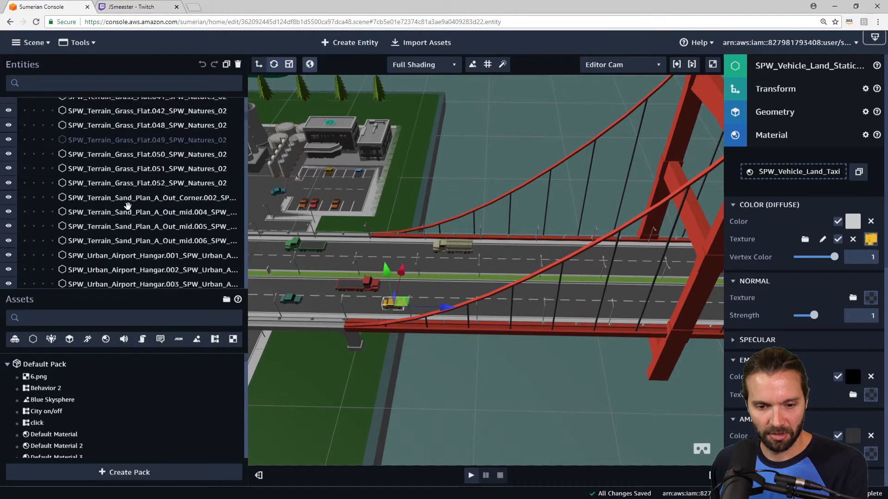
scroll(128, 206, "down", 15)
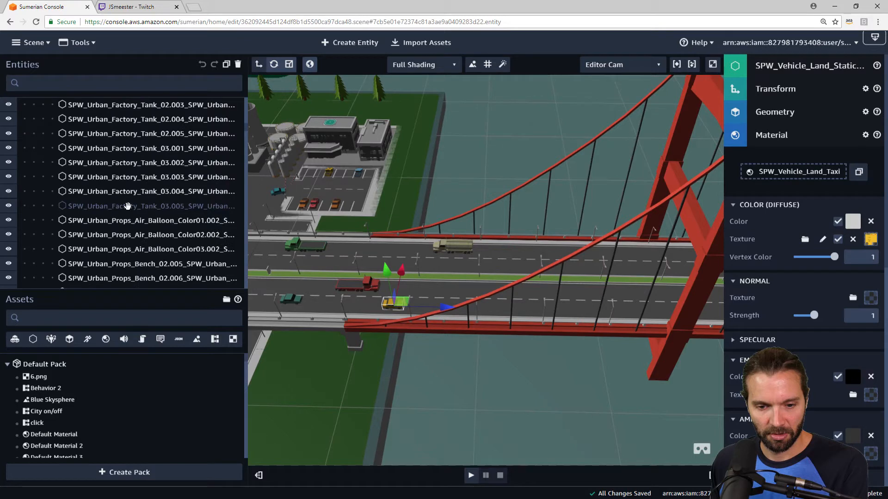
scroll(128, 205, "down", 10)
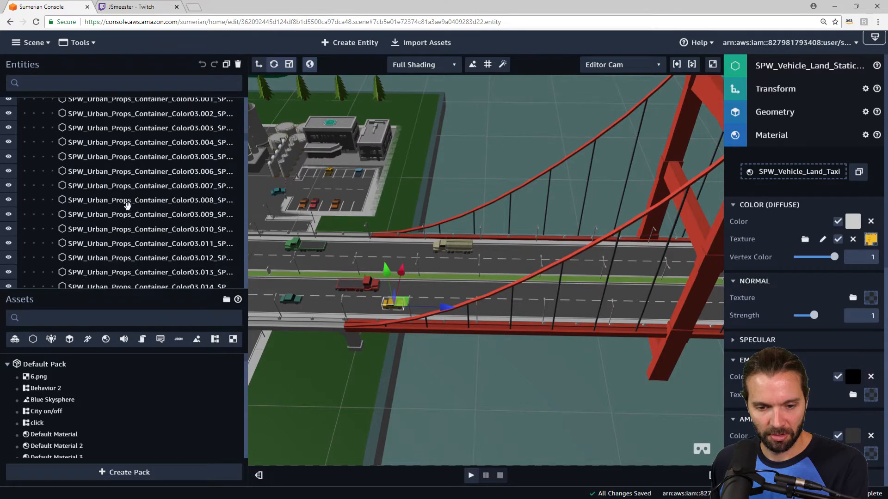
scroll(128, 206, "down", 15)
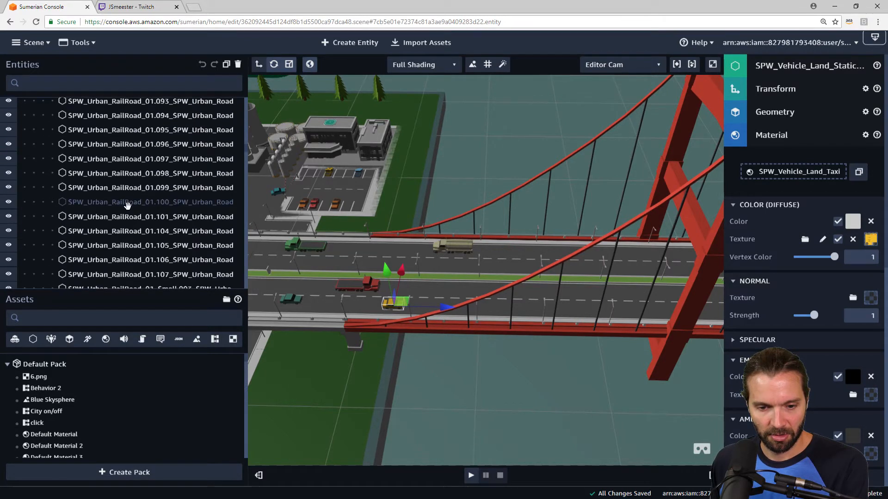
scroll(128, 206, "down", 15)
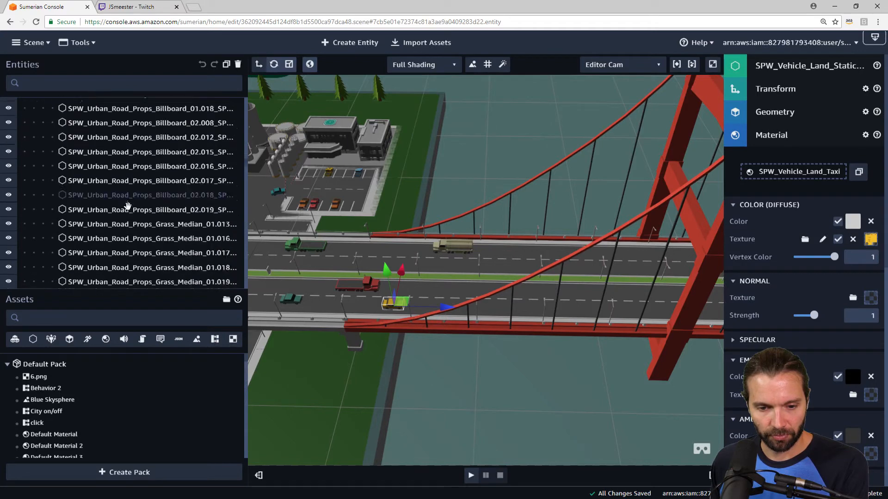
scroll(129, 205, "down", 5)
scroll(162, 246, "down", 10)
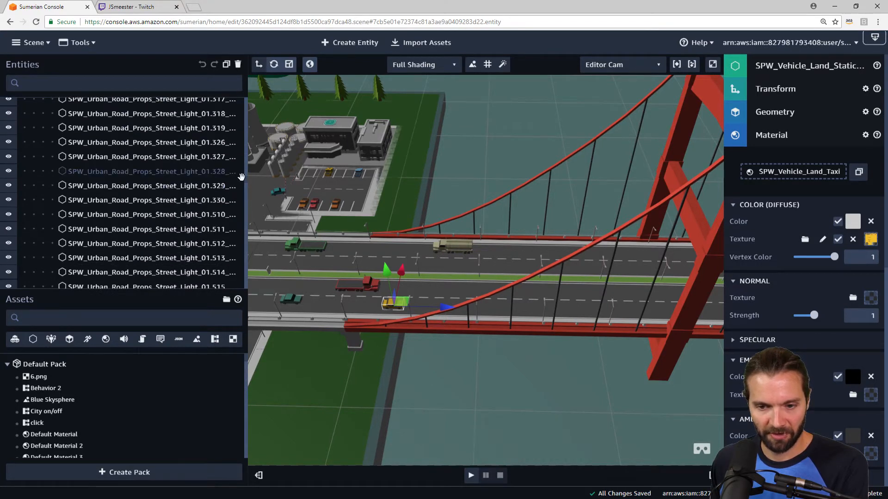
left_click_drag(246, 178, 240, 275)
scroll(245, 224, "down", 1)
scroll(179, 231, "down", 10)
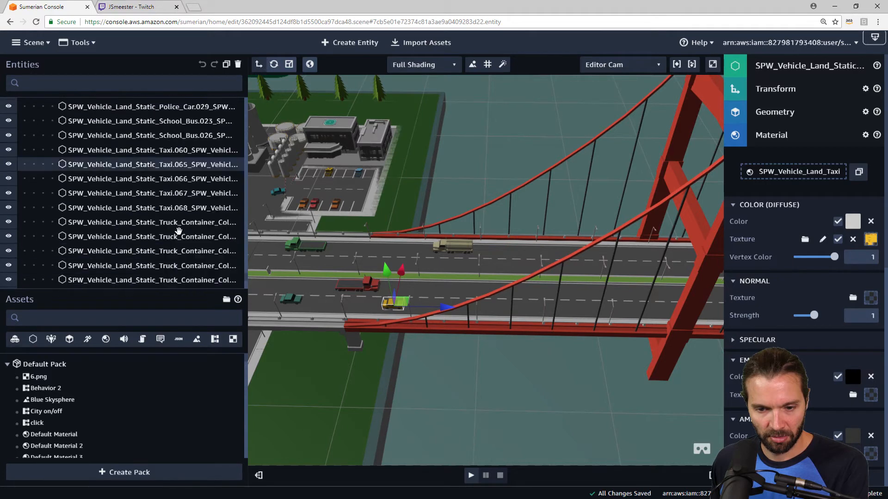
scroll(179, 230, "up", 6)
scroll(178, 230, "down", 3)
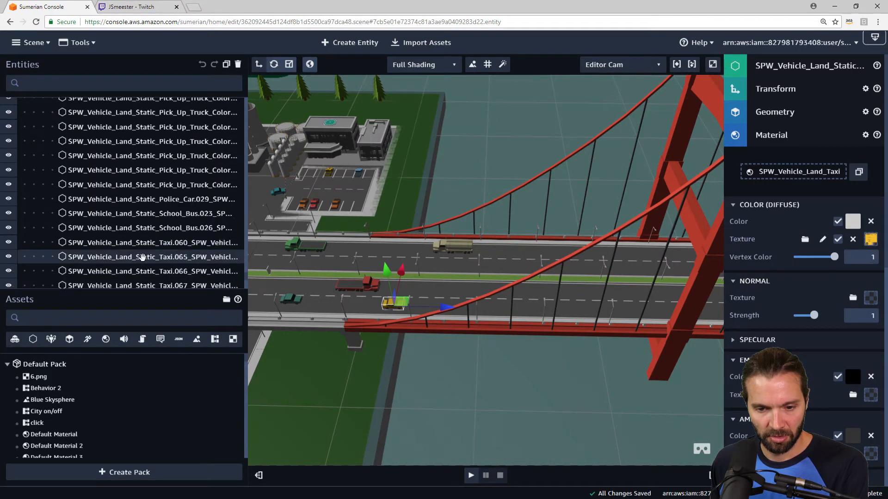
Move the SPW_Vehicle_Land_Static_Taxi.065 entity from its place among the CitySection_03 vehicles toward the higher-level CitySection groups.
left_click_drag(82, 141, 2, 124)
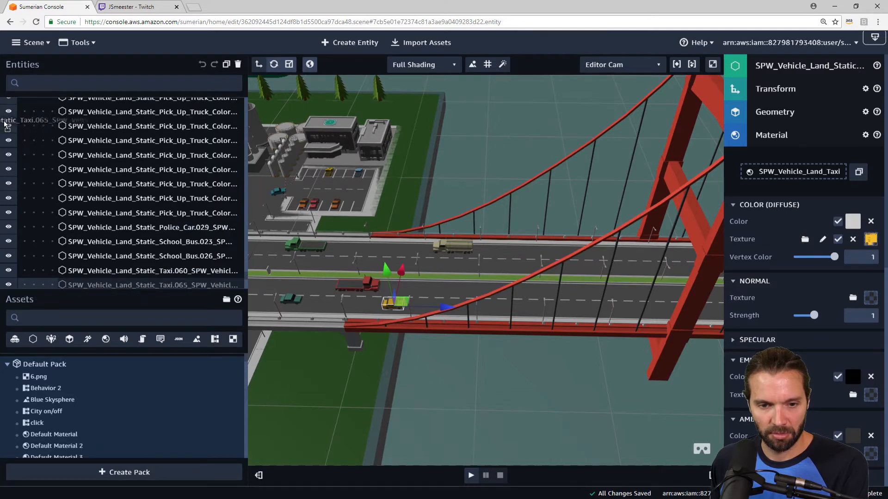
mouse_move(106, 98)
left_mouse_down()
mouse_move(110, 105)
mouse_move(116, 95)
mouse_move(113, 105)
left_mouse_up()
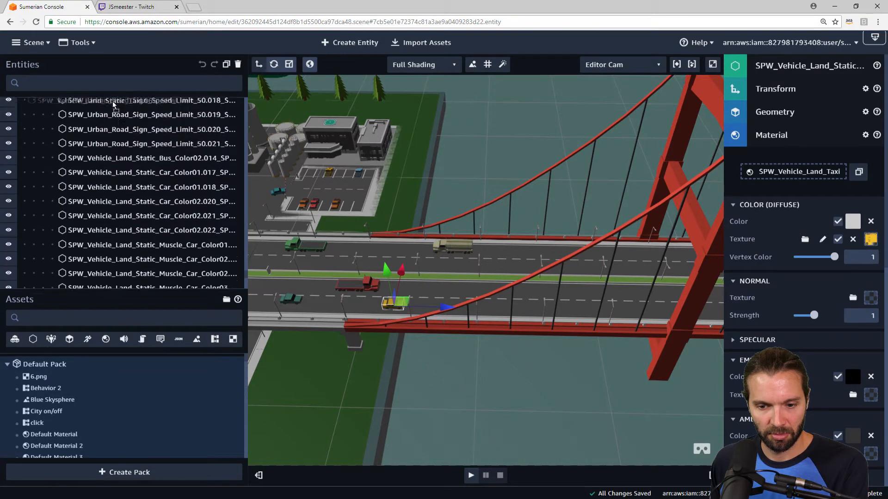
left_click_drag(110, 208, 105, 289)
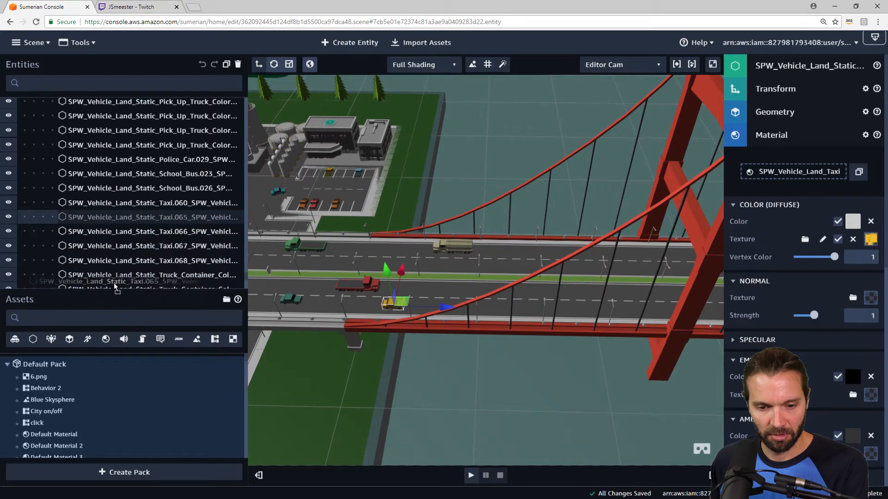
mouse_move(112, 297)
left_mouse_down()
mouse_move(113, 316)
mouse_move(113, 285)
left_mouse_up()
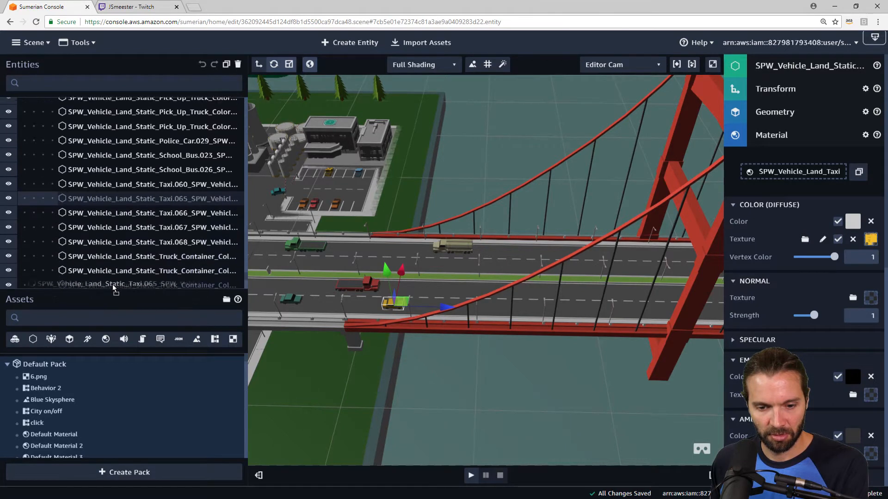
left_click_drag(113, 286, 70, 253)
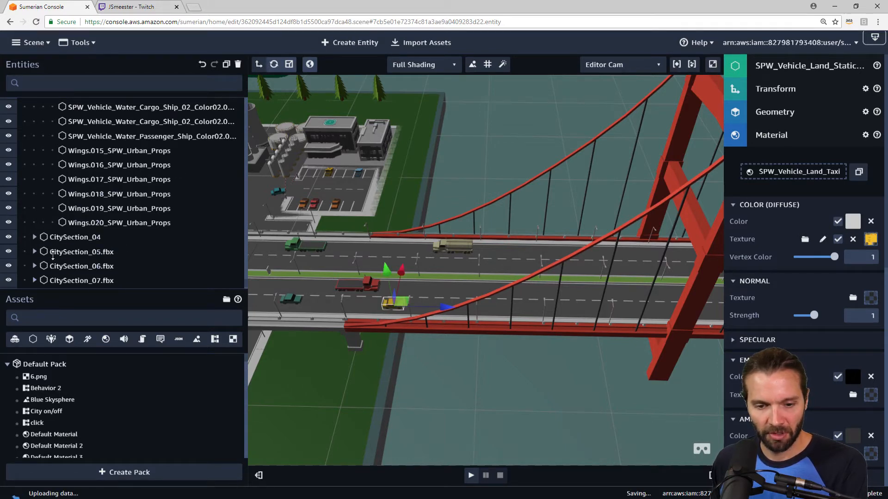
Check the truck entities under CitySection_03 to find the tanker truck on the bridge, and move its Truck_Tanker_Color01 entity into CitySection_04.
scroll(126, 208, "up", 3)
scroll(126, 208, "up", 1)
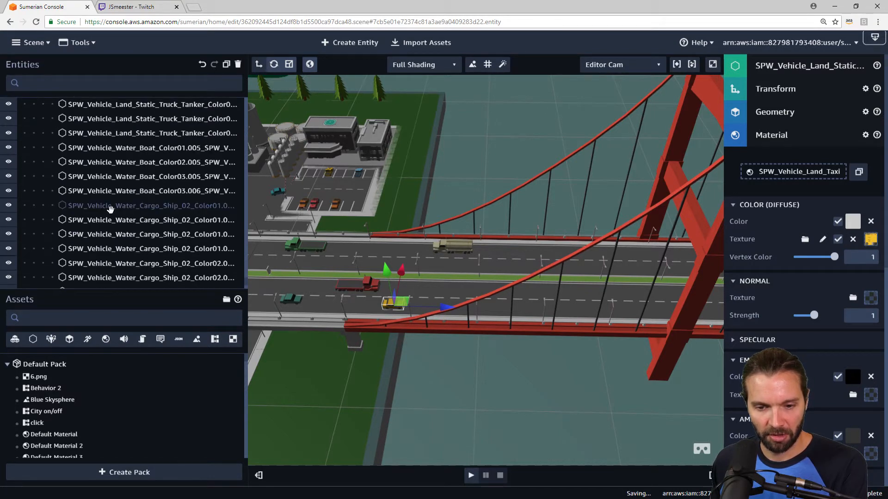
scroll(124, 199, "up", 2)
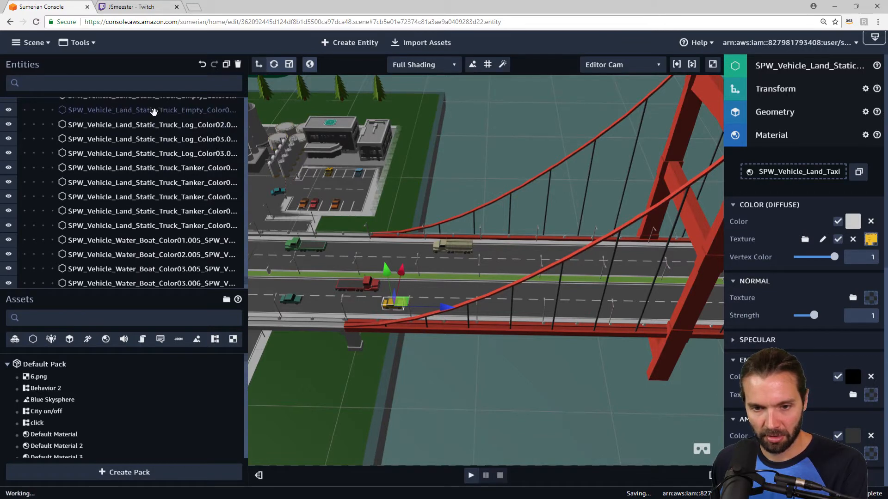
left_click(154, 112)
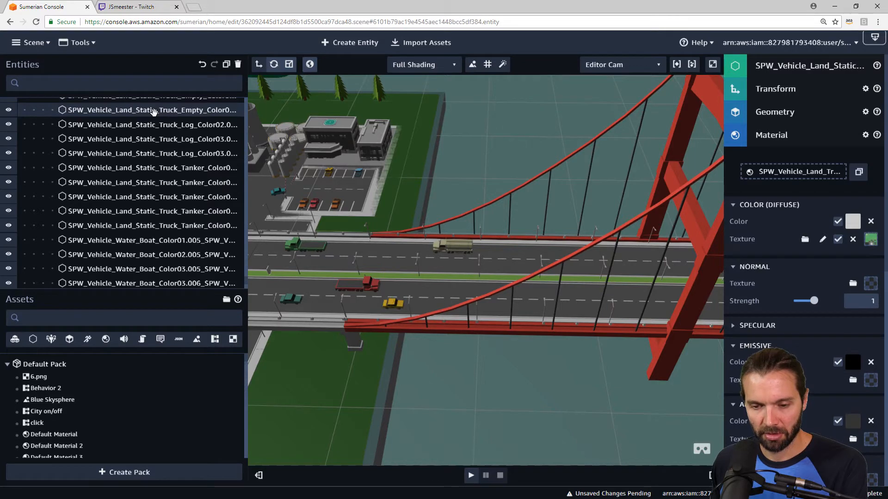
left_click(154, 128)
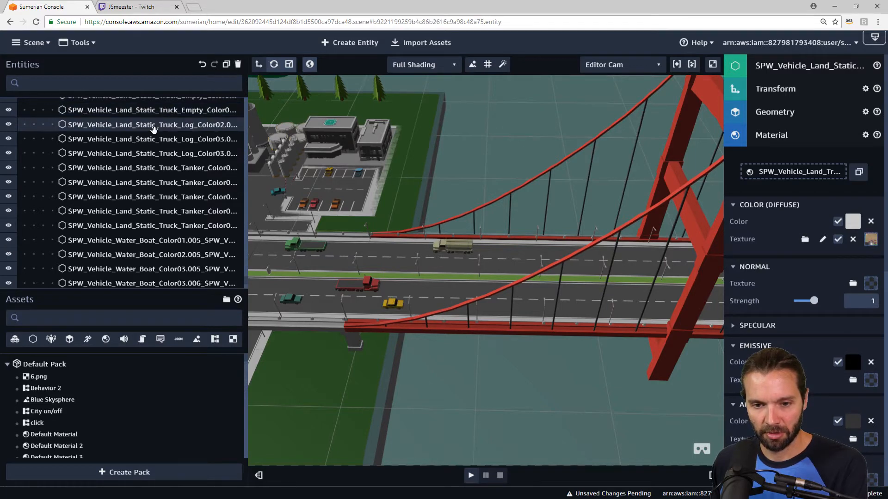
left_click(153, 141)
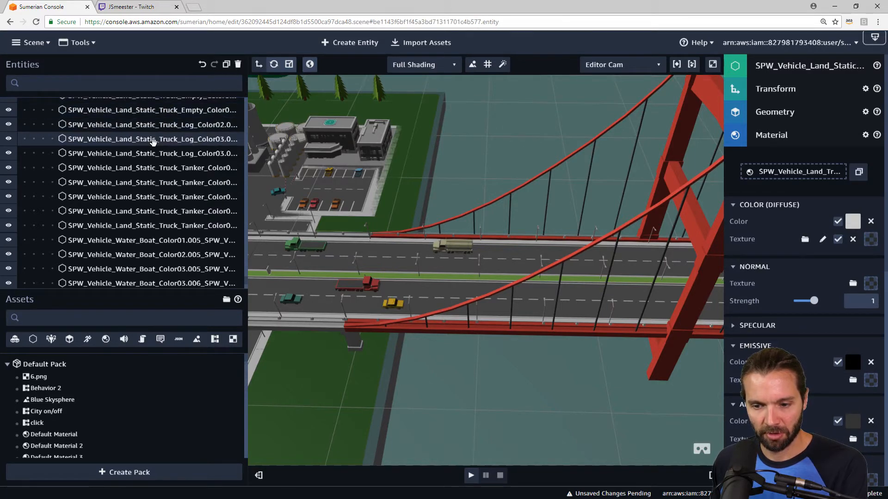
left_click(150, 170)
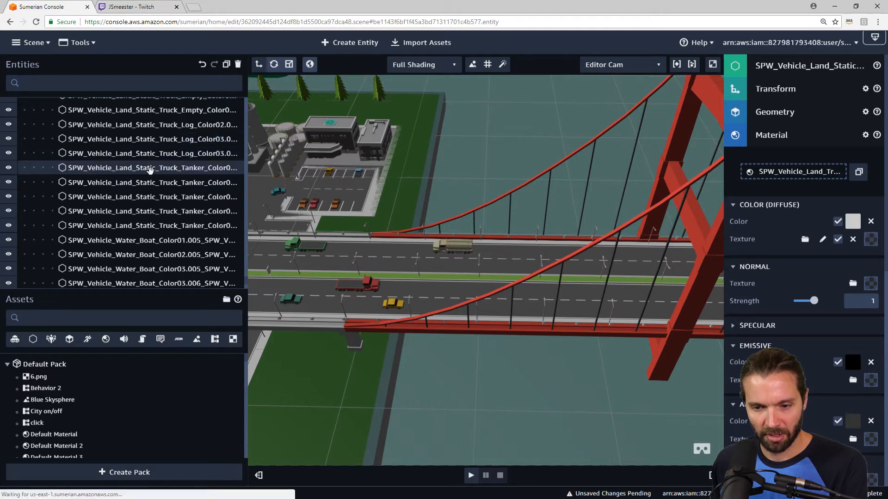
left_click(149, 182)
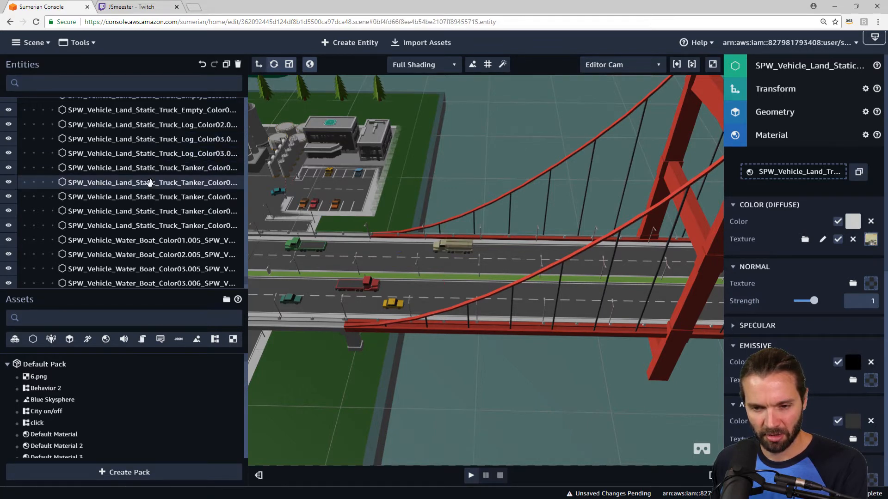
left_click(145, 198)
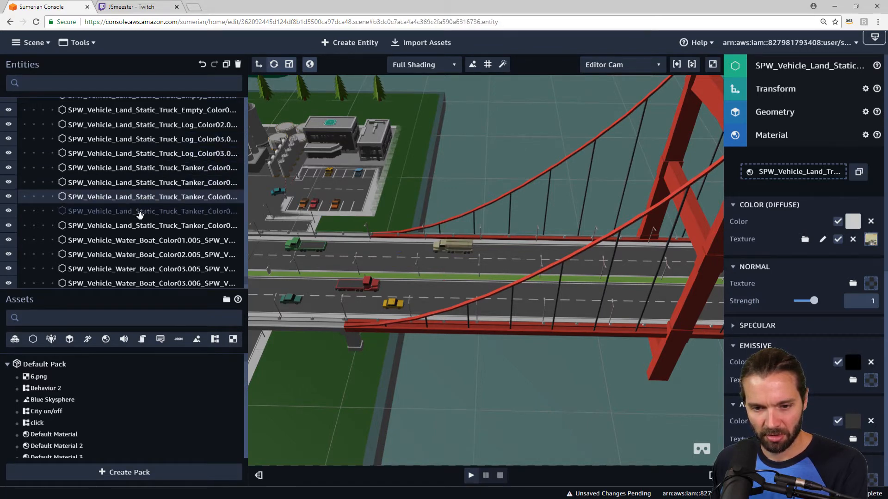
left_click(141, 212)
left_click(141, 226)
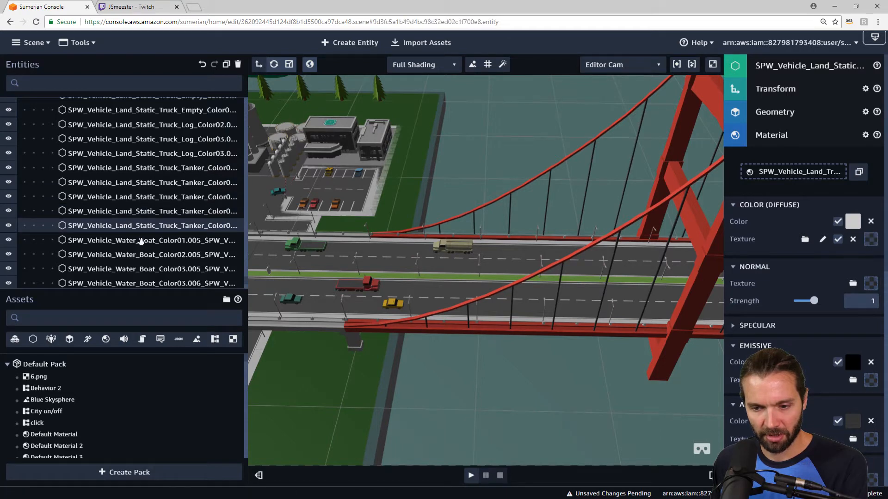
left_click(141, 240)
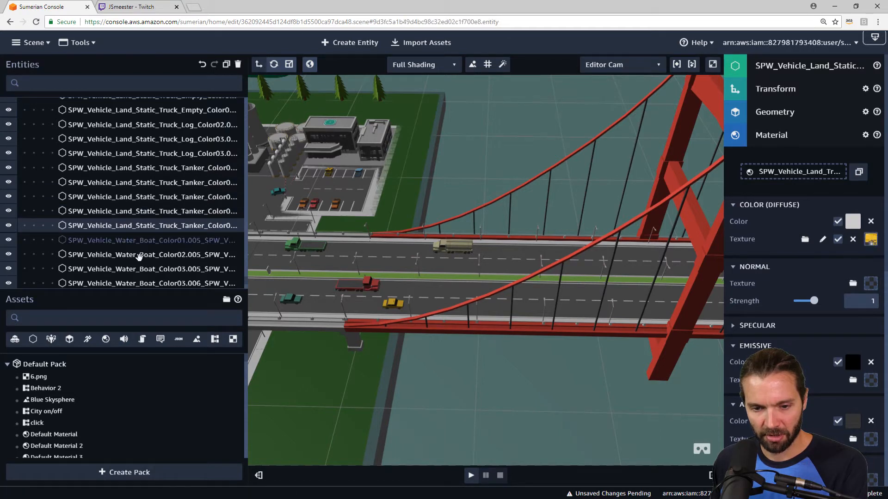
left_click(152, 168)
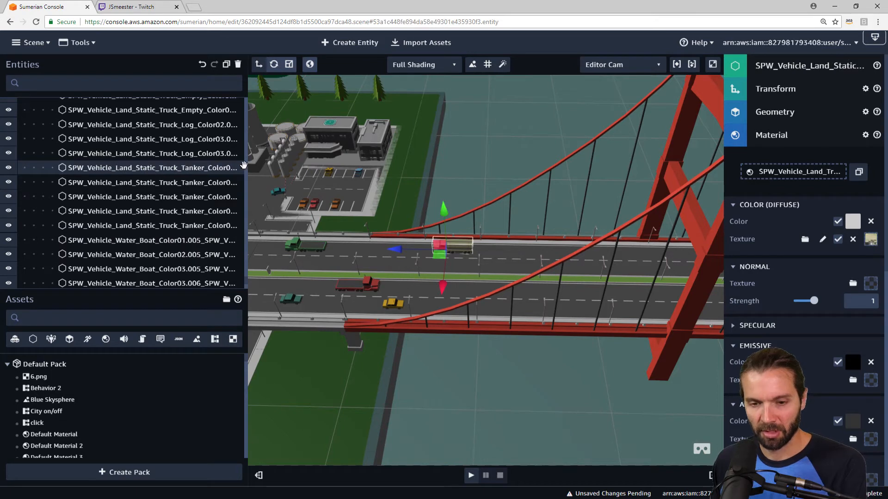
left_click_drag(171, 242, 72, 240)
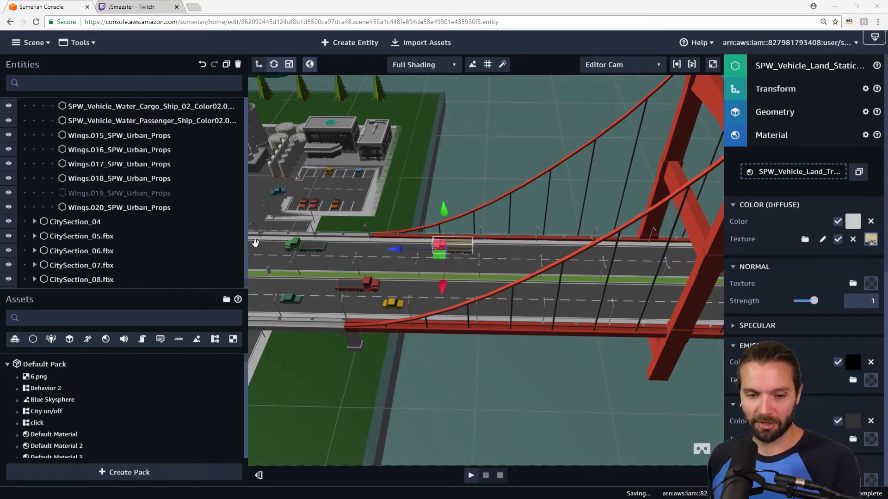
Collapse the expanded CitySection groups in the entity list and expand CitySection_04 to reach the moved vehicles.
scroll(115, 259, "up", 3)
scroll(118, 264, "down", 2)
scroll(117, 268, "down", 10)
scroll(117, 267, "up", 10)
scroll(117, 267, "up", 15)
scroll(117, 267, "down", 20)
scroll(117, 268, "down", 4)
scroll(117, 267, "up", 7)
scroll(117, 268, "up", 15)
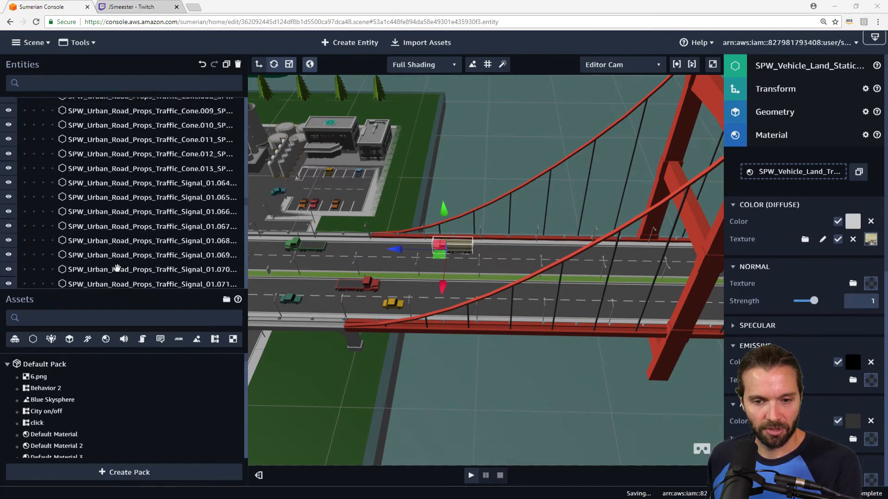
scroll(117, 268, "up", 10)
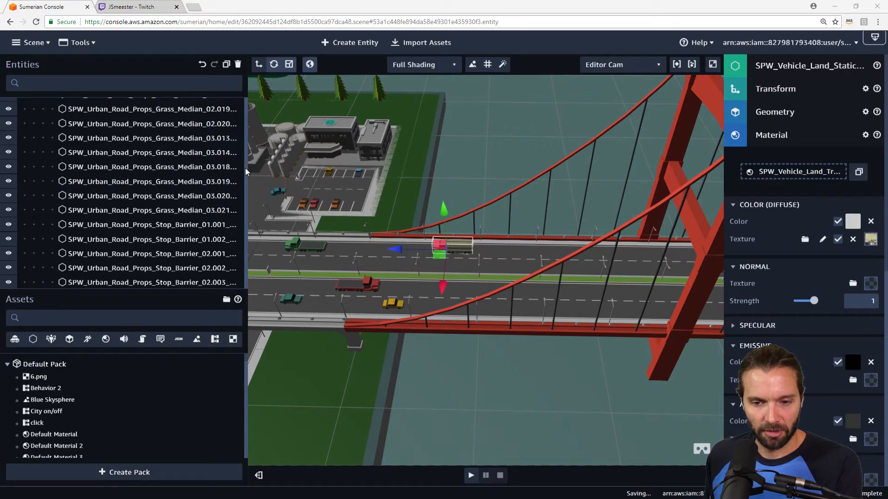
scroll(116, 185, "up", 15)
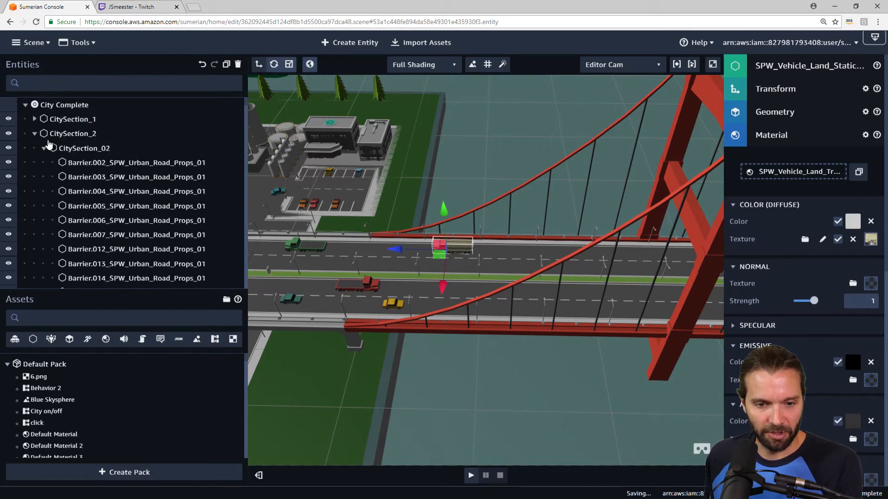
left_click(36, 134)
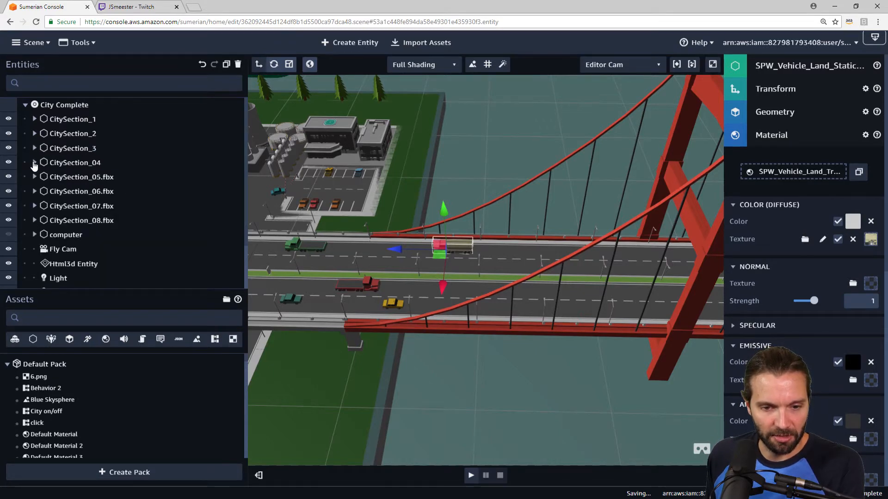
left_click(34, 162)
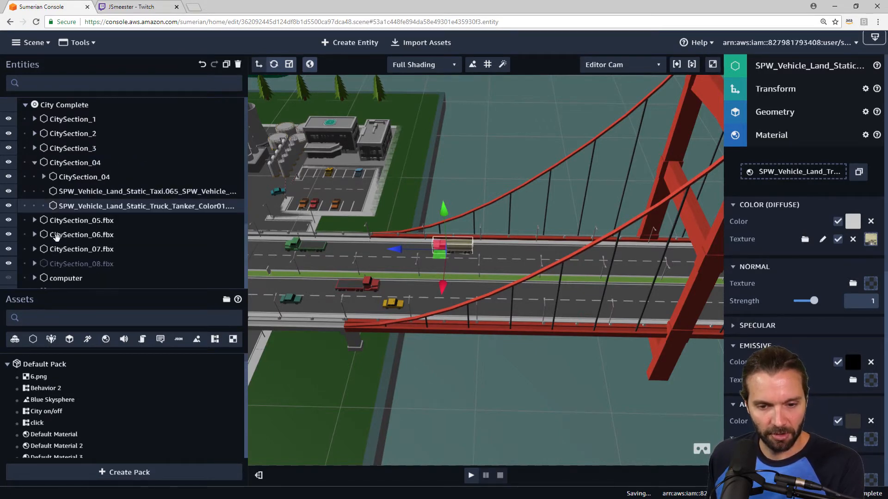
Move the Taxi.065 and Truck_Tanker_Color01 entities from CitySection_04 into CitySection_3, then show them there with the nested CitySection_03 collapsed.
left_click_drag(72, 191, 58, 148)
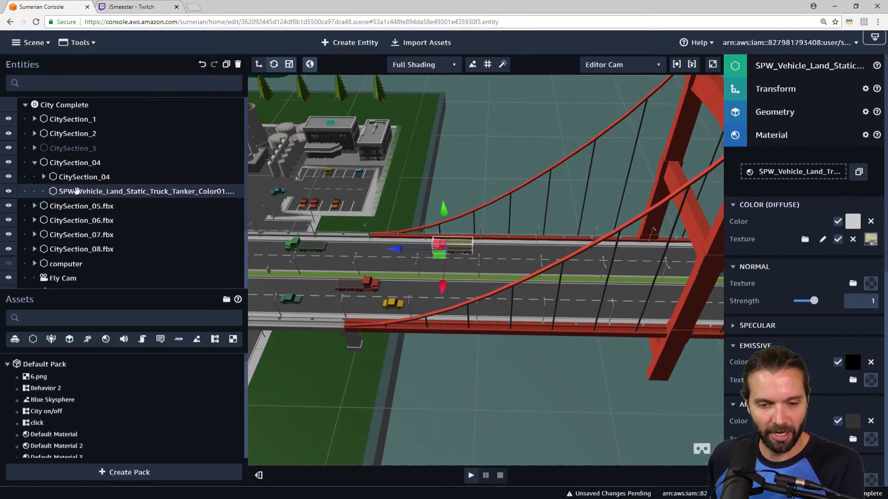
left_click_drag(75, 191, 57, 149)
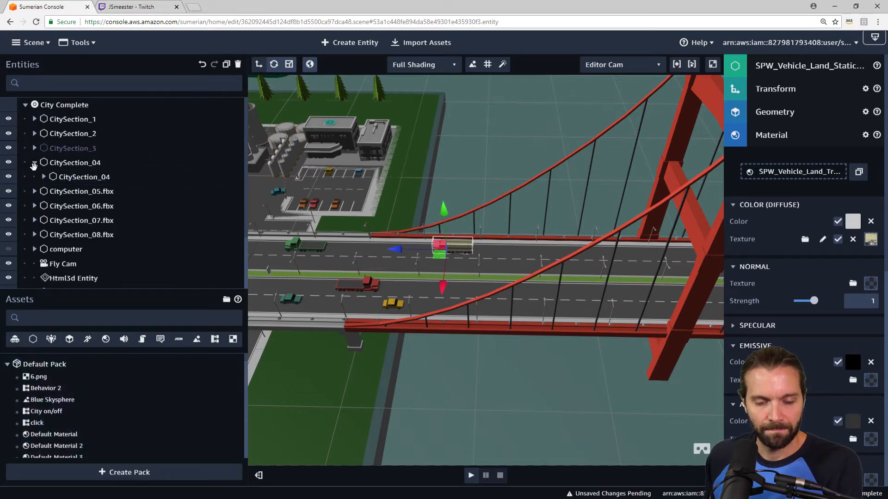
left_click(35, 162)
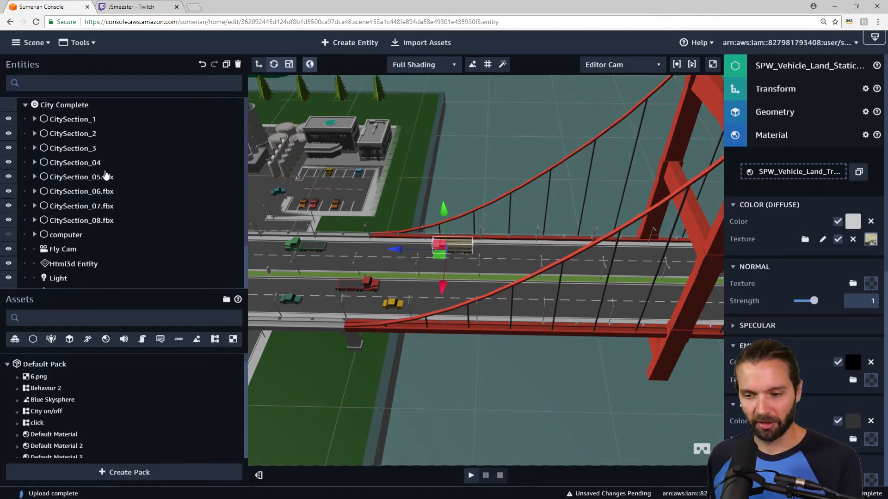
left_click(40, 163)
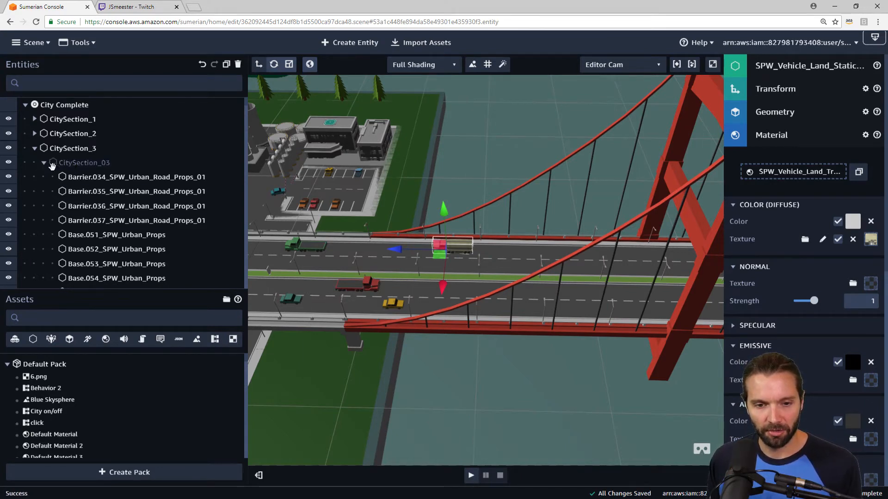
left_click(43, 163)
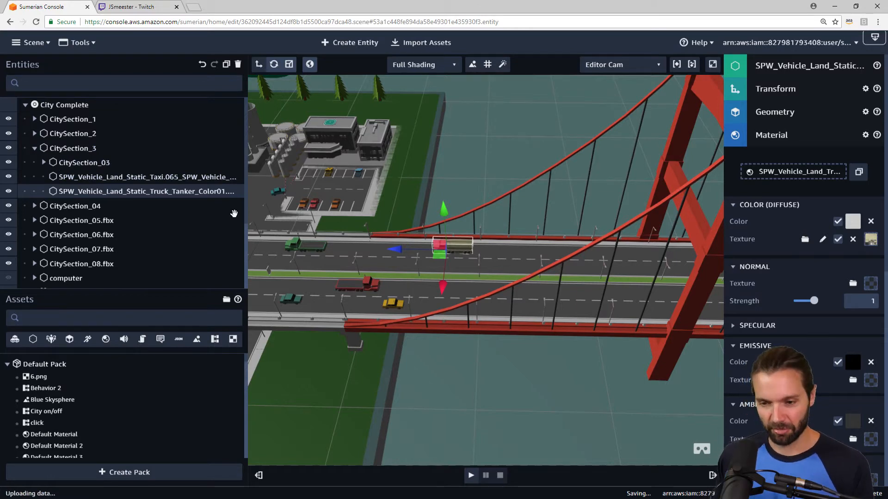
Select the Taxi.065 entity under CitySection_3 and frame it in the viewport.
left_click(116, 175)
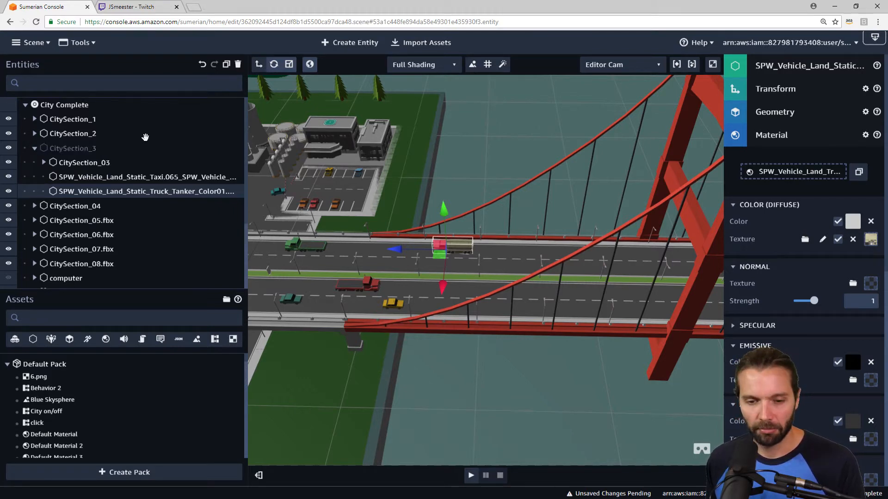
left_click(110, 178)
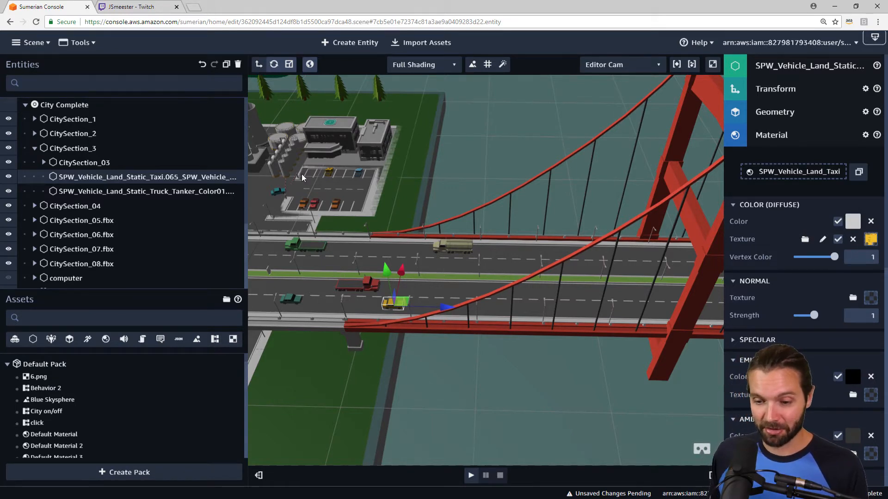
left_click_drag(471, 353, 439, 313)
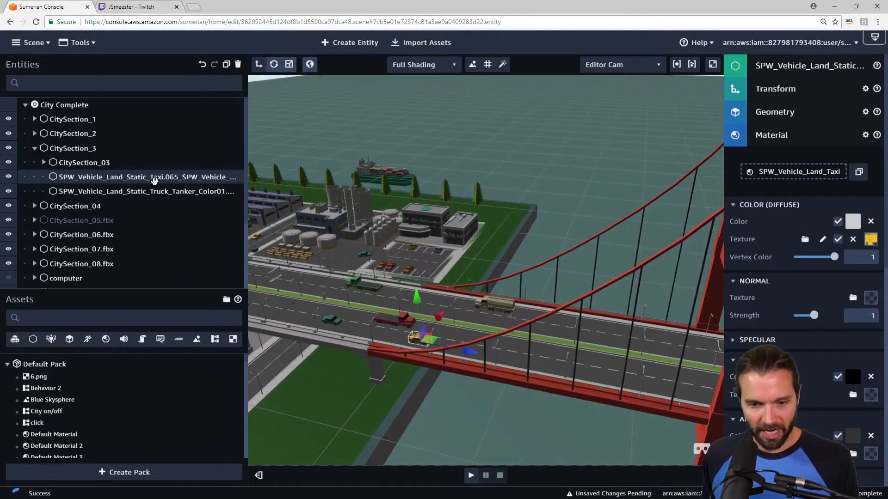
key("f")
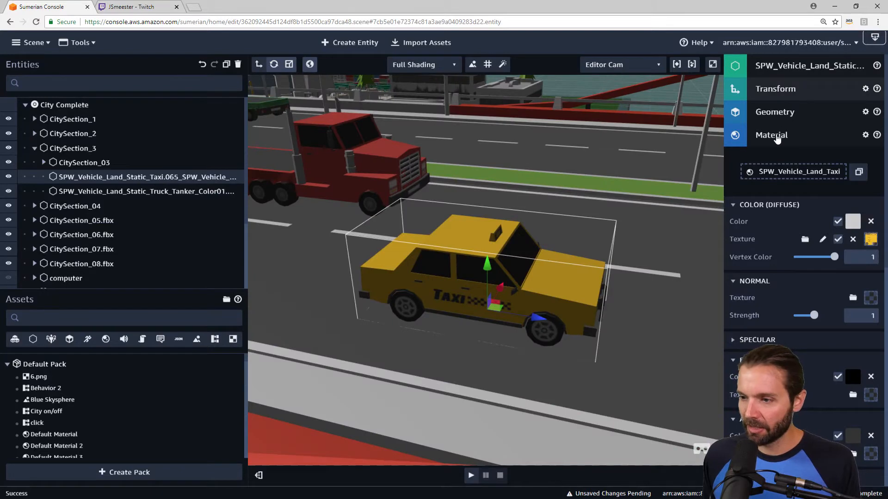
Collapse the taxi's Material settings and add a Timeline component to the taxi entity.
left_click(777, 139)
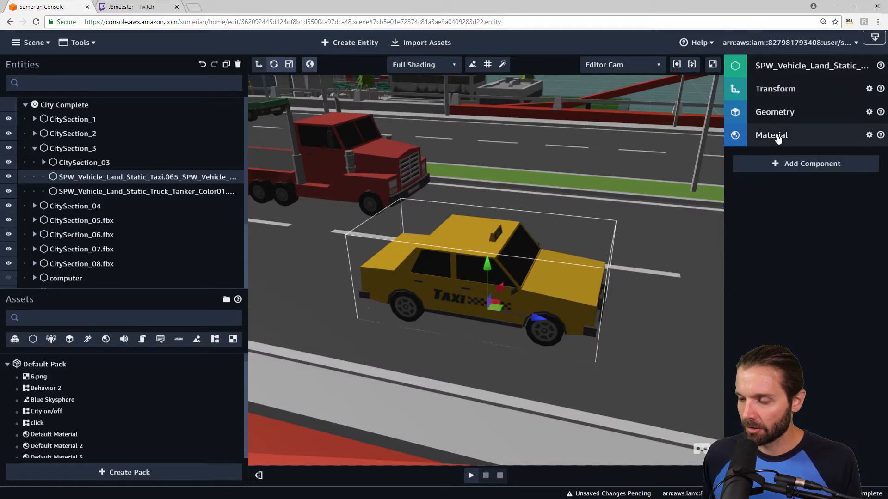
left_click(791, 163)
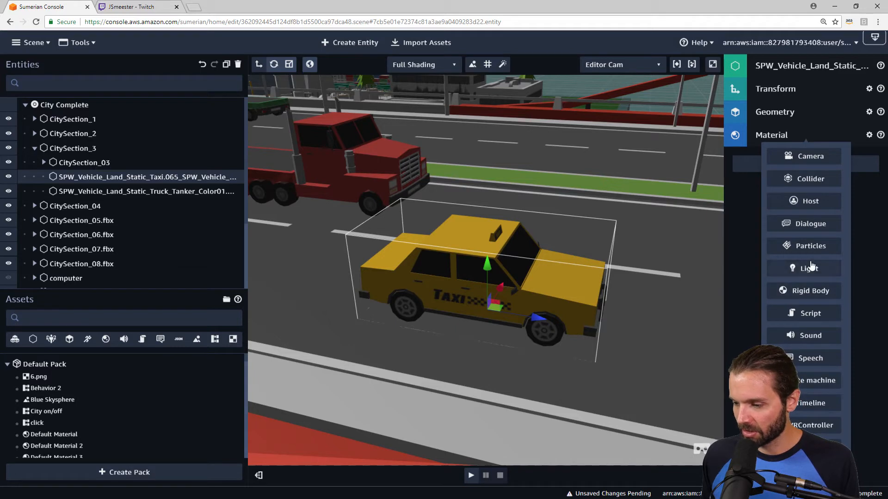
scroll(804, 300, "down", 1)
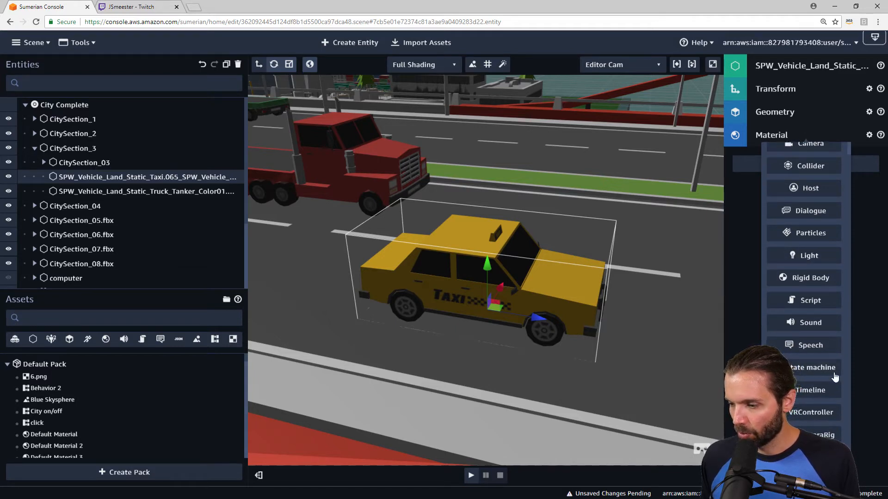
left_click(827, 391)
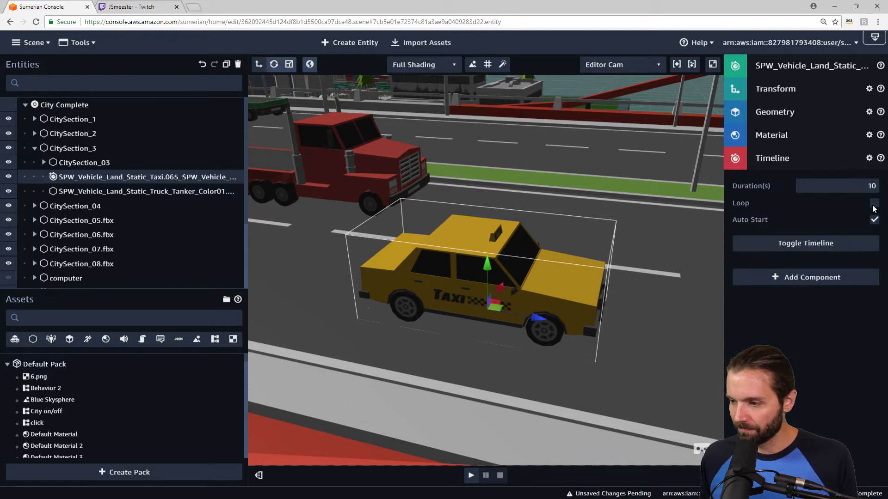
Open the taxi's timeline editor and resize the surrounding areas so the viewport and the taxi's list entry are visible.
left_click(818, 245)
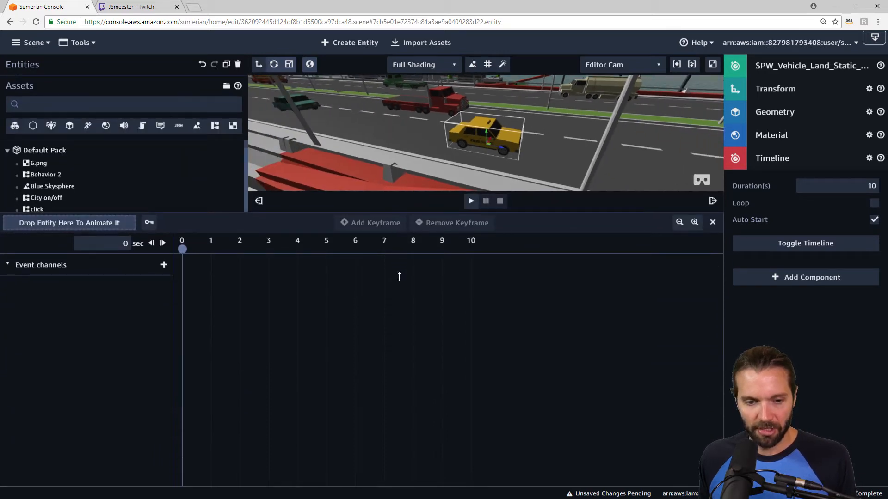
left_click_drag(382, 213, 383, 335)
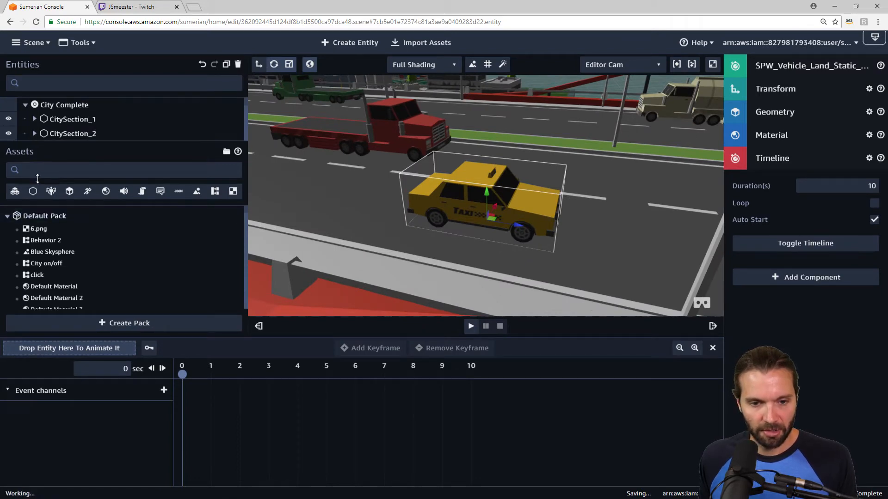
left_click_drag(37, 168, 34, 223)
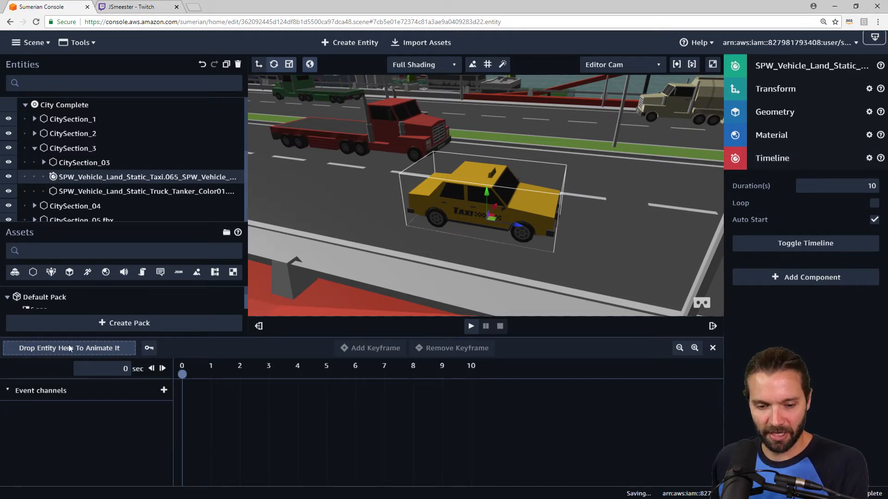
Try to add the Taxi.065 entity to its own timeline for animation.
left_click_drag(103, 177, 67, 347)
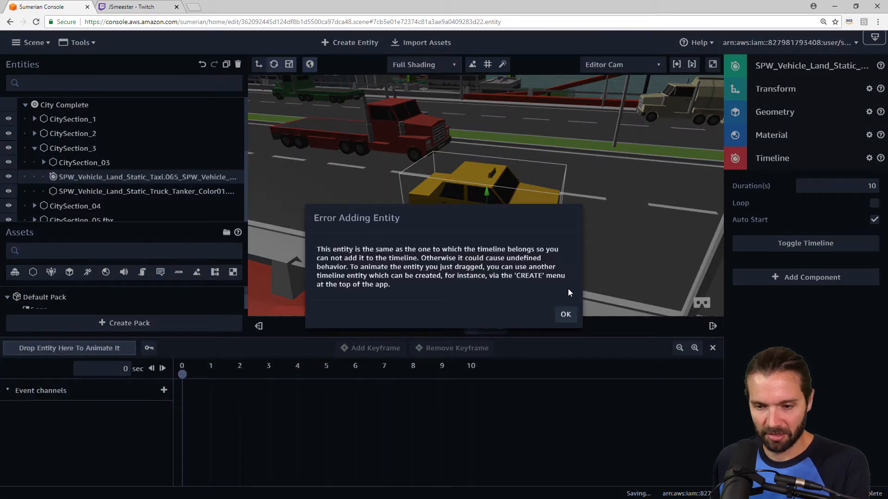
left_click(572, 316)
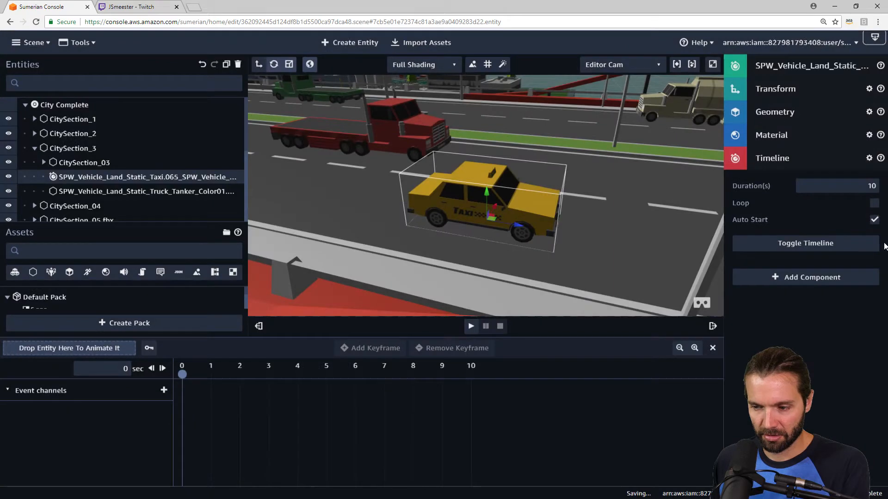
Remove the Timeline component from the Taxi.065 entity.
left_click(869, 158)
left_click(814, 231)
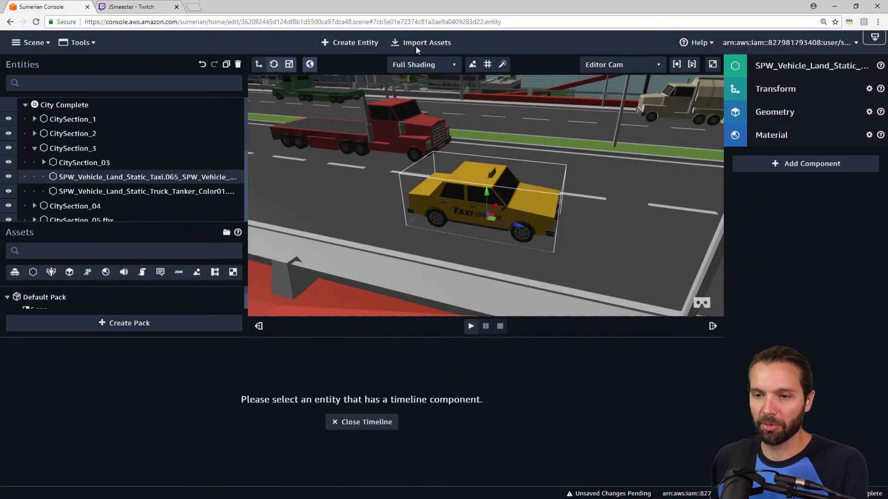
left_click(421, 43)
key("Escape")
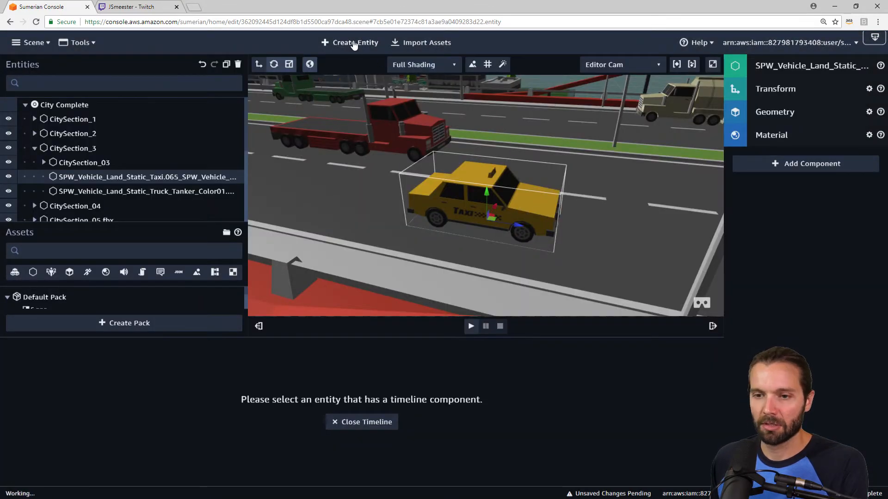
Create a separate Timeline entity and add the Taxi.065 entity under CitySection_3 to its timeline for animation.
left_click(354, 43)
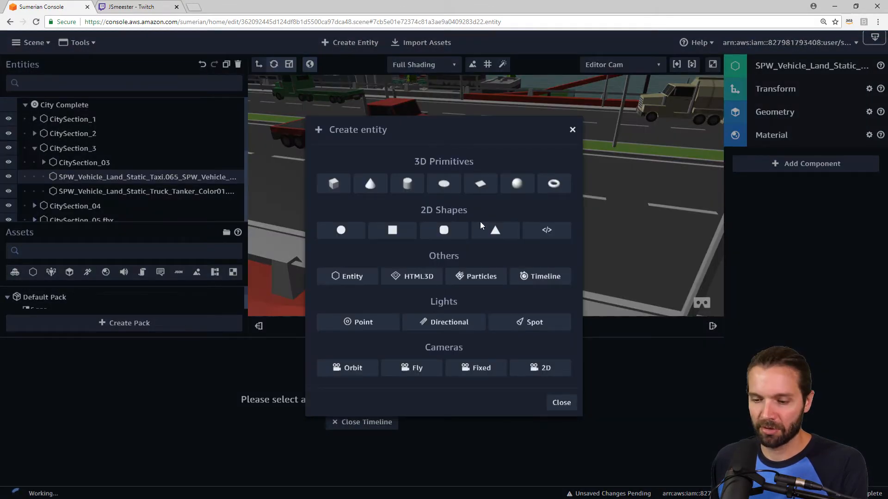
left_click(530, 278)
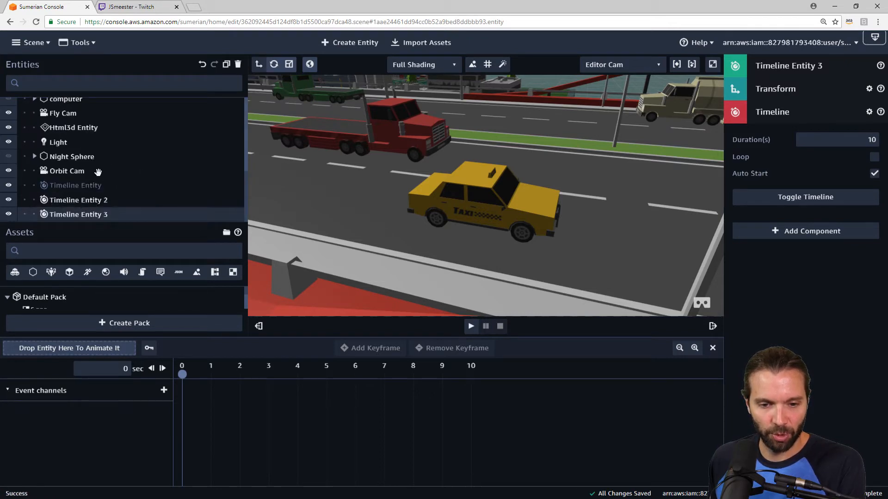
scroll(111, 184, "up", 5)
left_click_drag(111, 184, 69, 347)
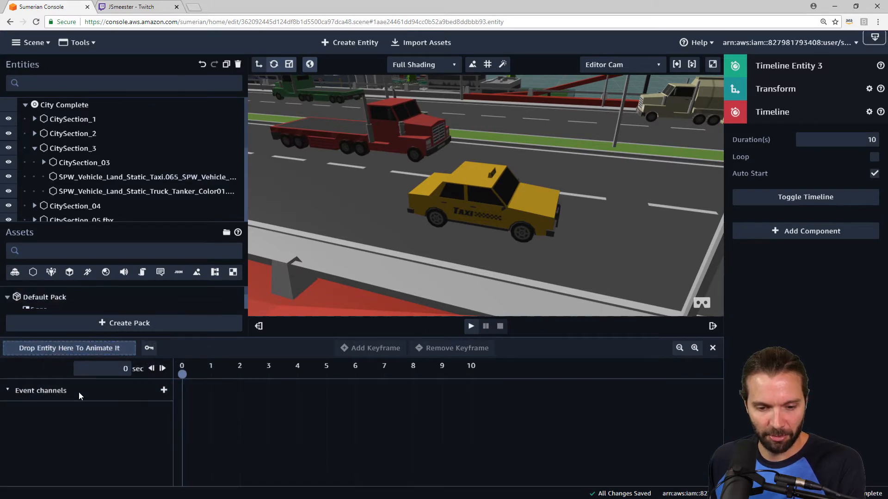
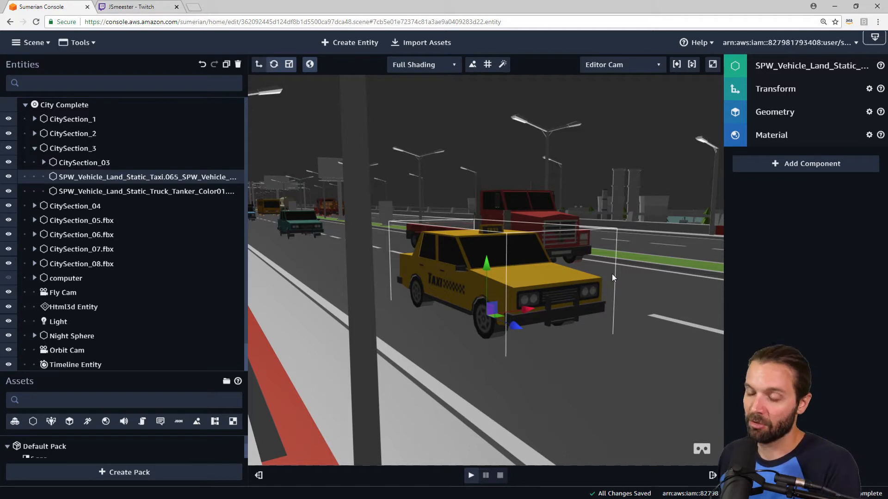
Examine the Night Sphere's state machine behaviors, material settings and the X, Y and Z scale values in its transform.
left_click(68, 337)
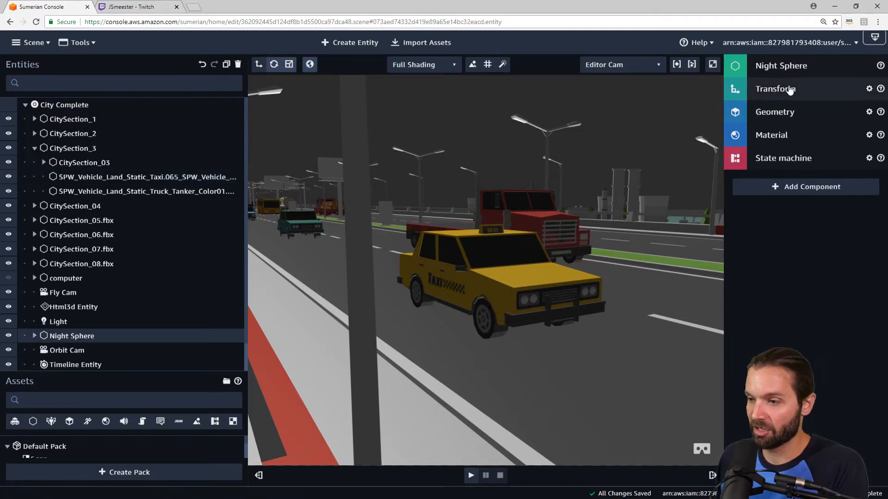
left_click(801, 165)
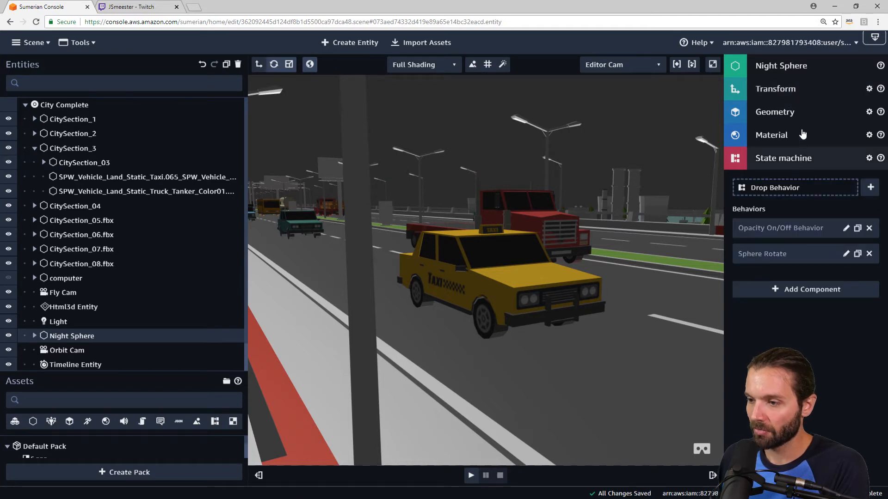
left_click(802, 135)
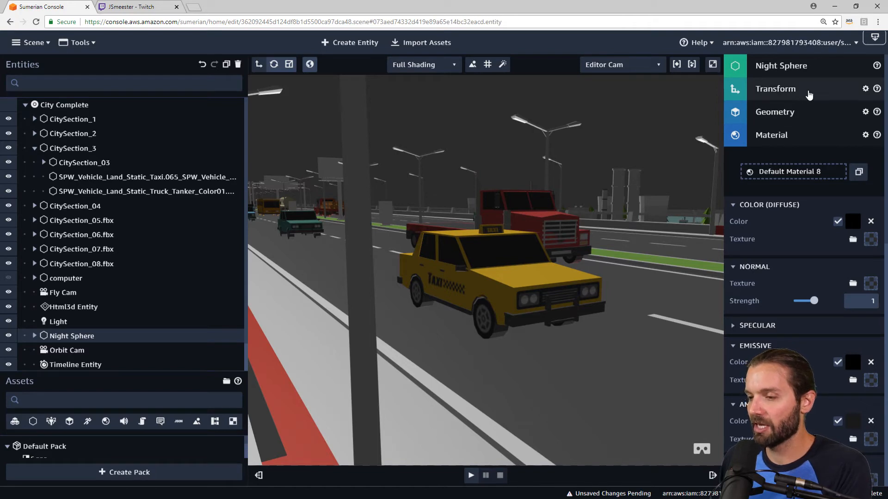
left_click(809, 95)
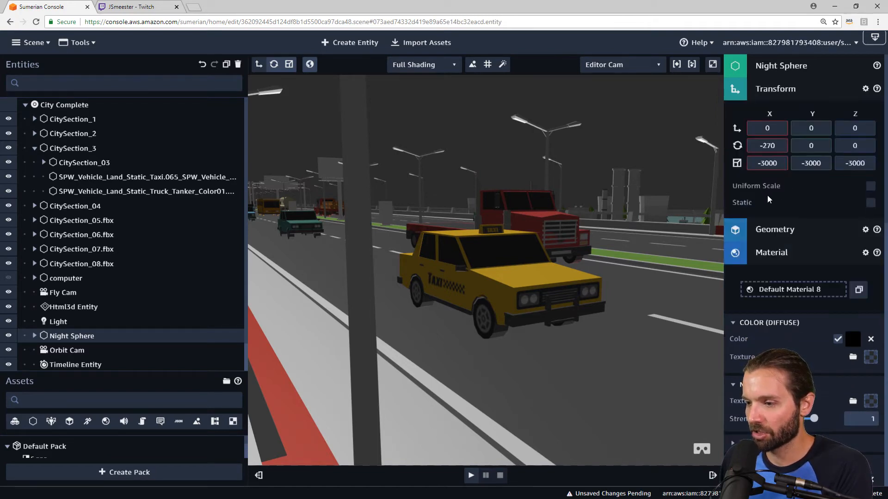
left_click(761, 164)
left_click_drag(761, 163, 802, 163)
left_click(803, 162)
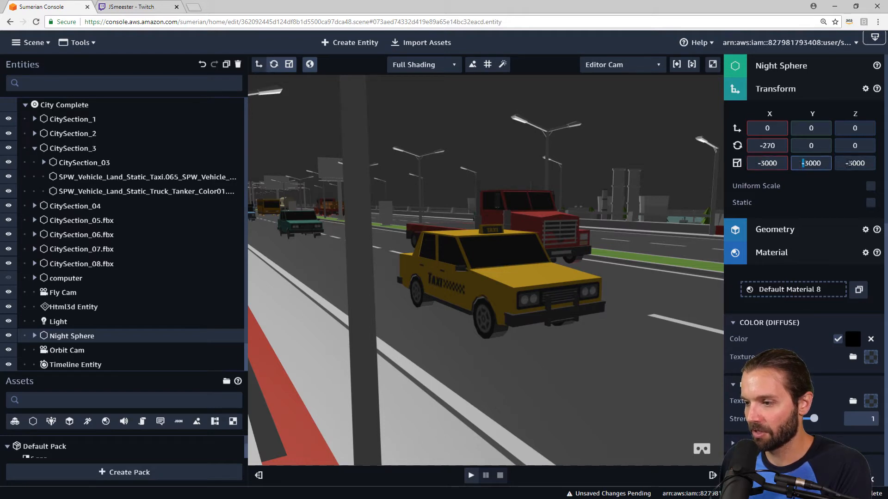
left_click_drag(849, 163, 845, 163)
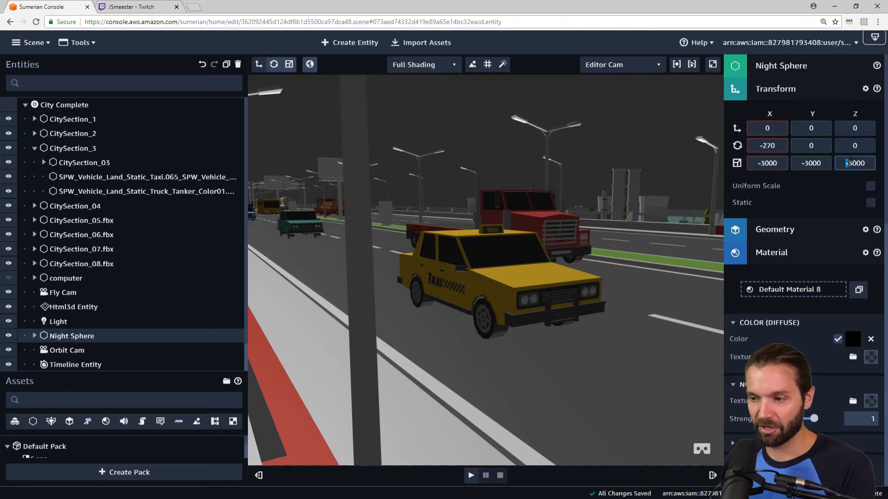
left_click(761, 90)
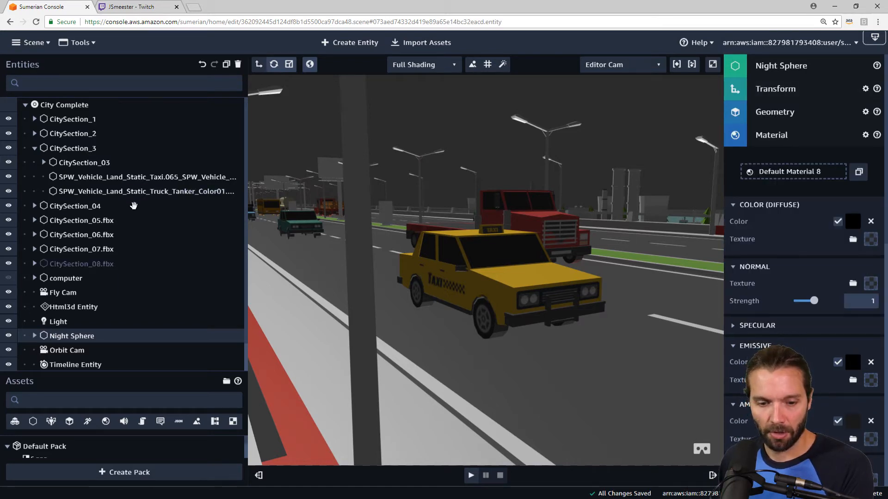
Select the Taxi.065 entity, collapse its Material settings and fold up the CitySection_3 group.
left_click(185, 178)
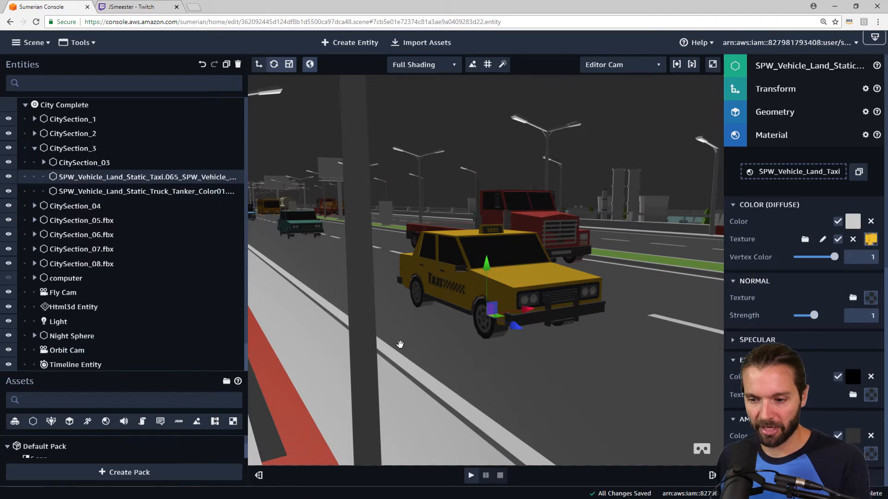
left_click(771, 135)
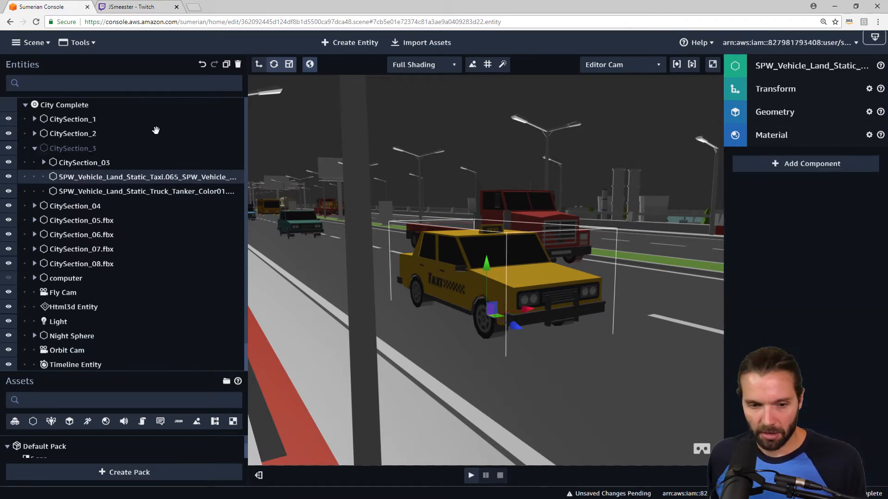
left_click(34, 148)
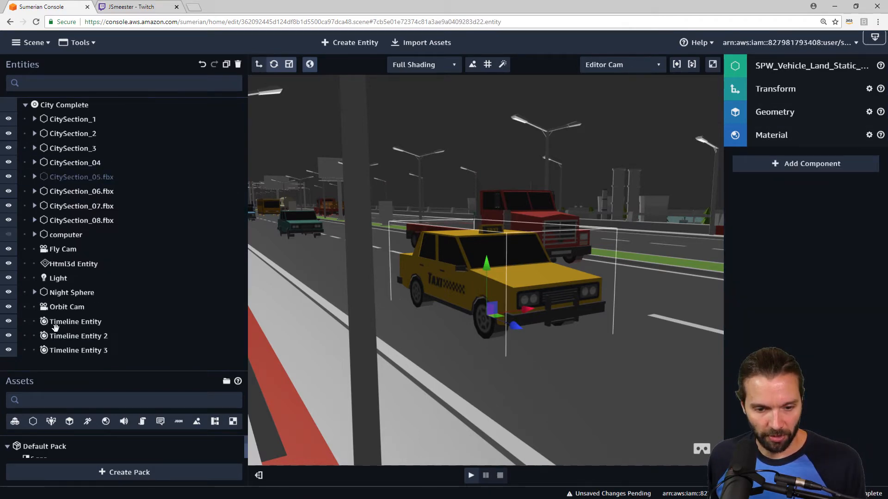
Open the timeline editor of Timeline Entity 3 and enlarge it to show more of the taxi's transform channels.
left_click(56, 351)
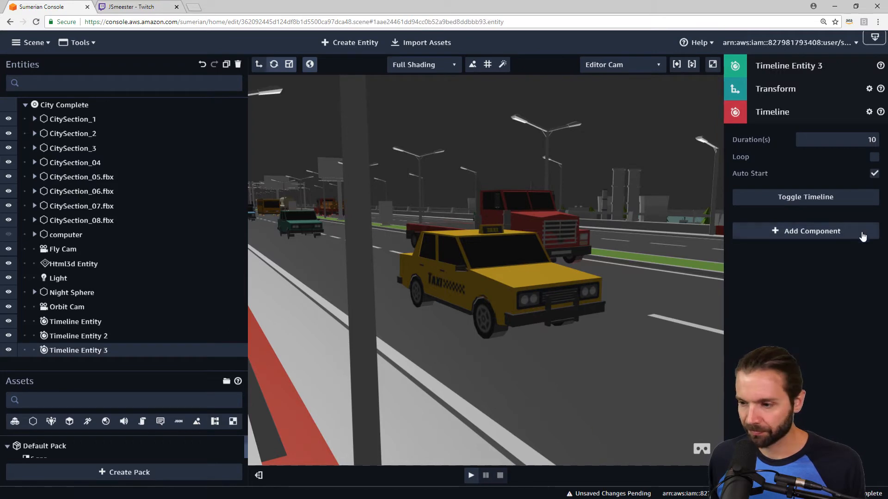
left_click(827, 203)
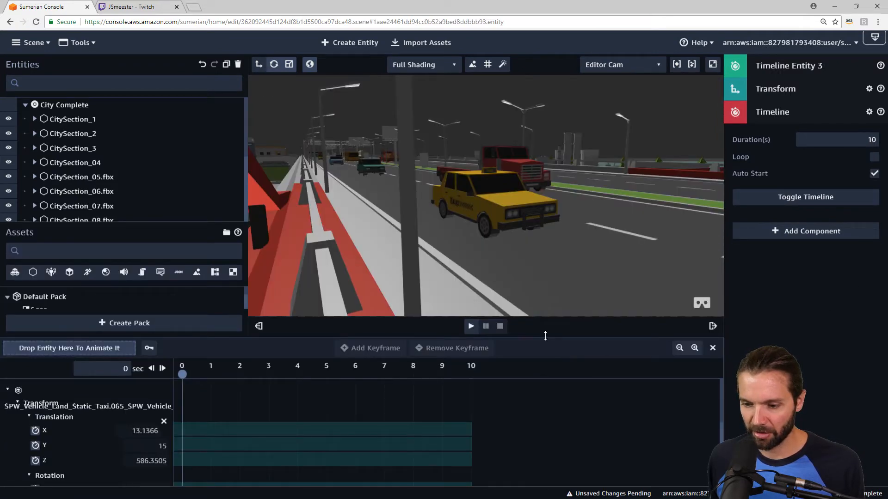
left_click_drag(546, 336, 538, 266)
Frame the taxi and the full red bridge span ahead of it in an elevated side view.
left_click_drag(302, 127, 514, 182)
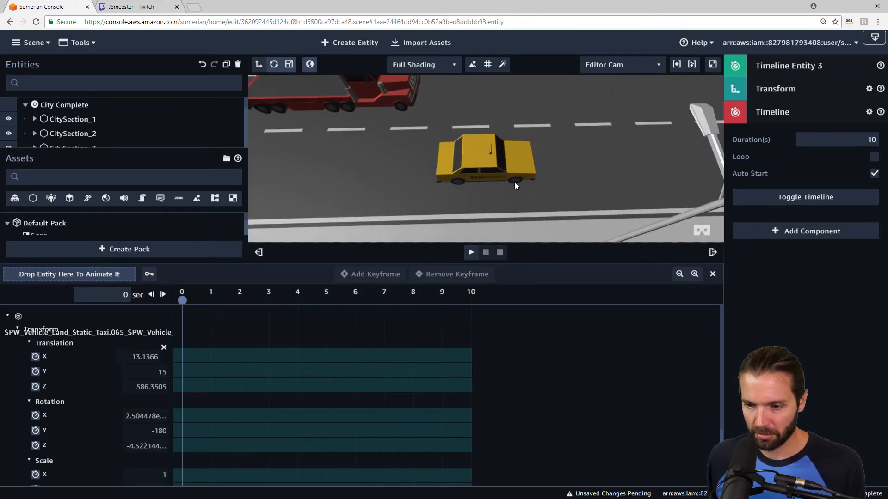
scroll(514, 181, "down", 2)
scroll(514, 182, "down", 2)
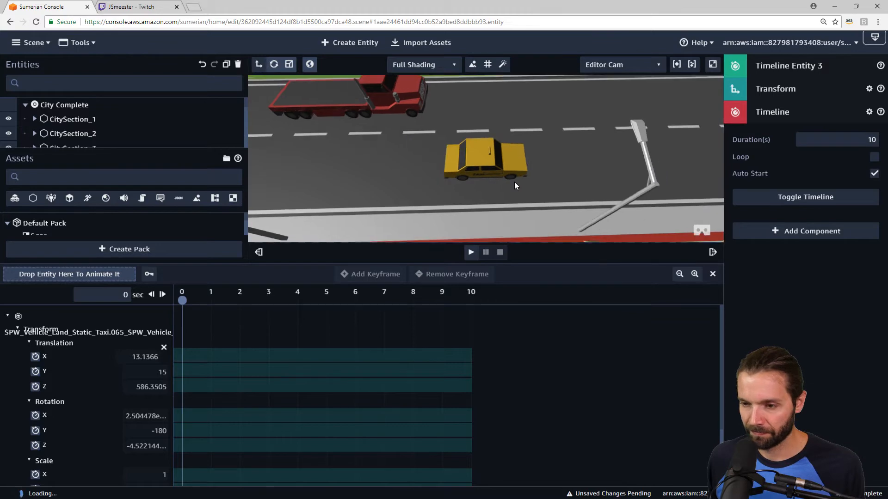
scroll(514, 181, "down", 5)
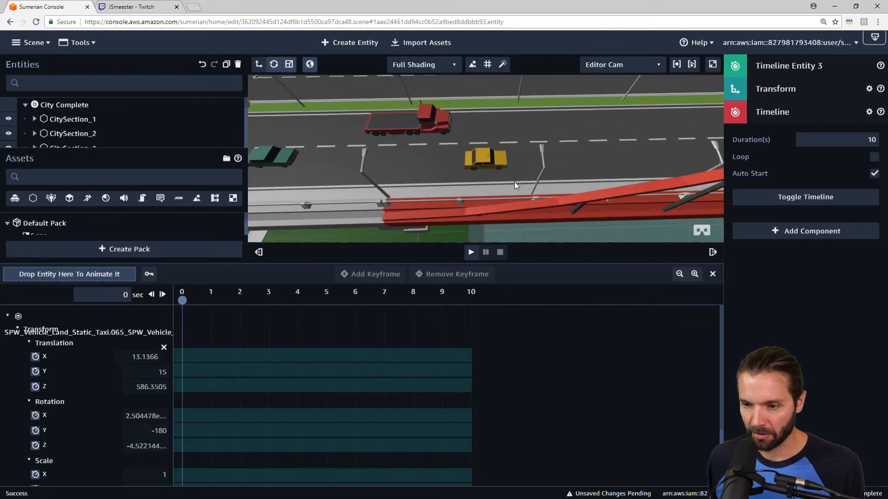
scroll(514, 182, "down", 4)
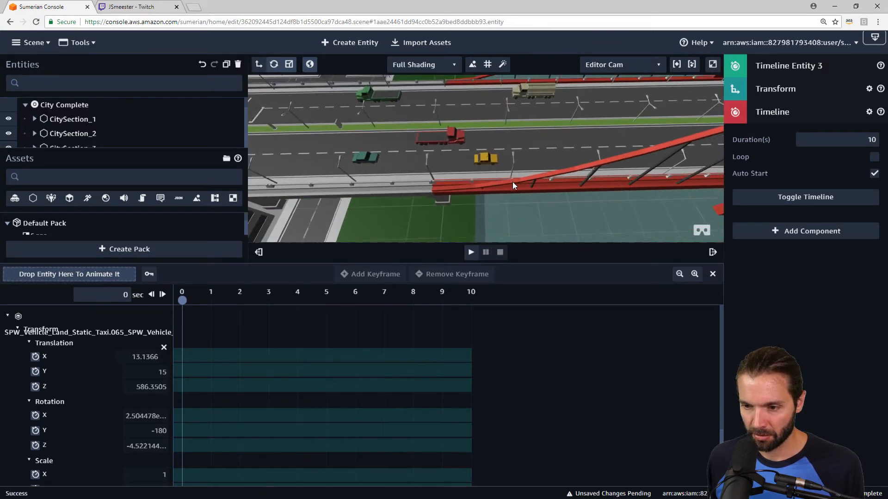
scroll(513, 181, "down", 5)
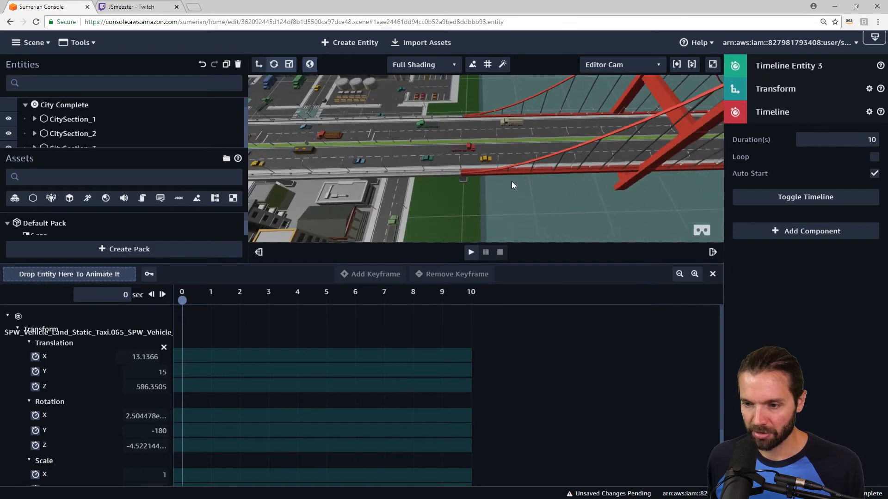
scroll(511, 182, "down", 1)
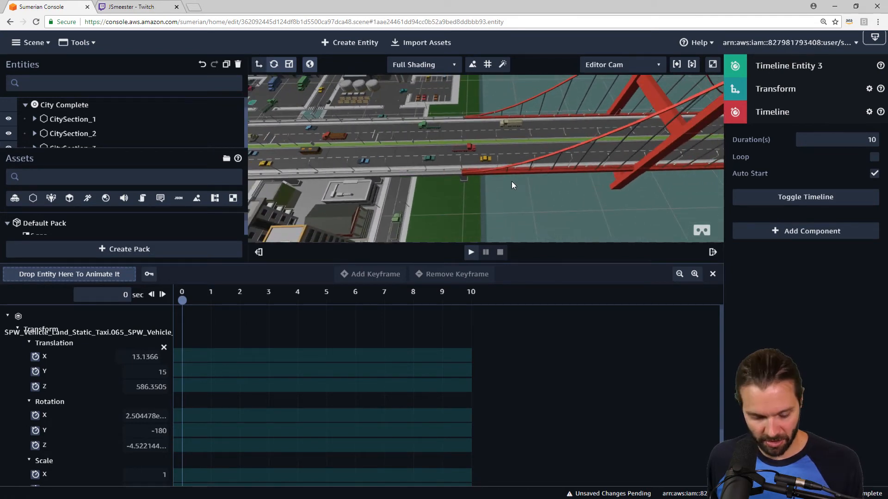
left_click_drag(611, 183, 547, 199)
left_click_drag(475, 205, 409, 211)
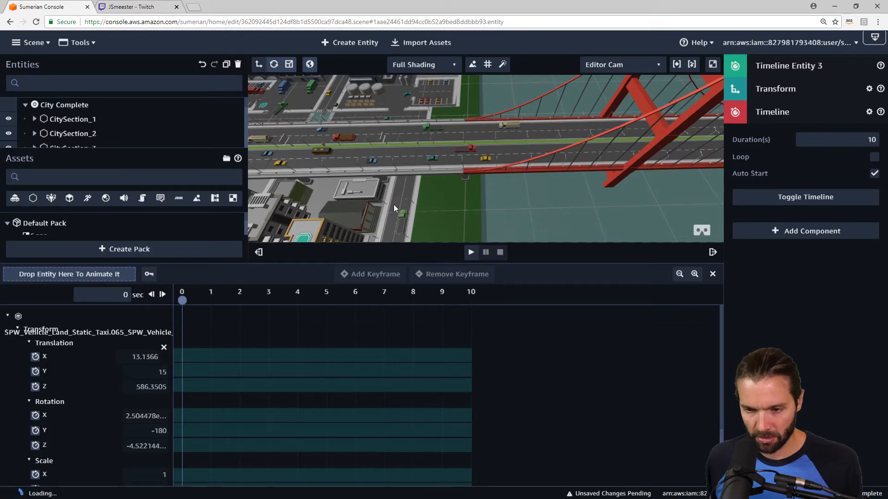
middle_click_drag(617, 190, 409, 211)
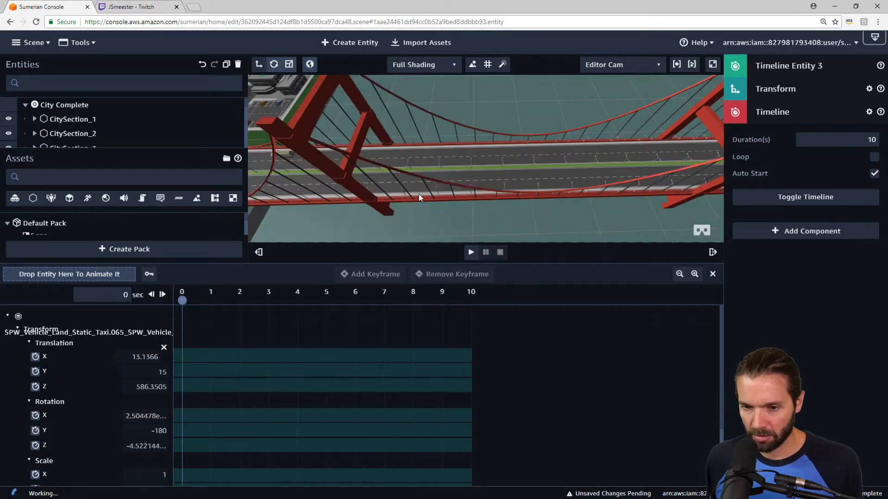
scroll(420, 190, "down", 1)
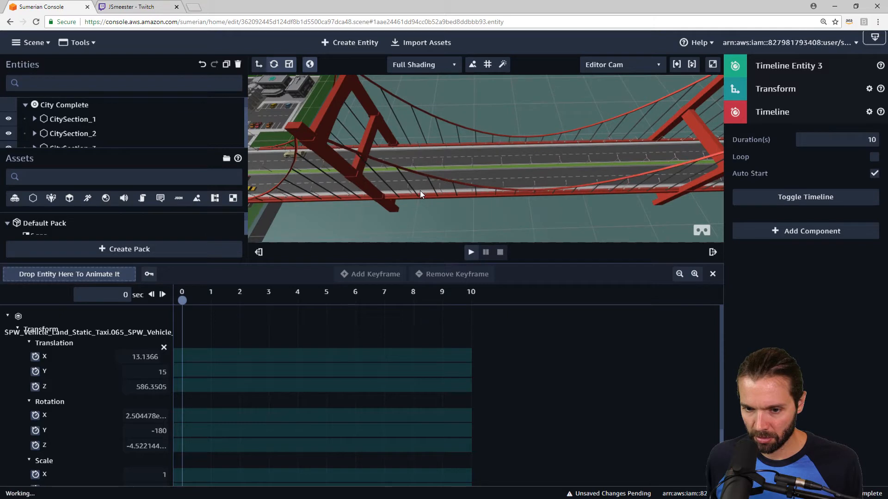
scroll(420, 191, "down", 2)
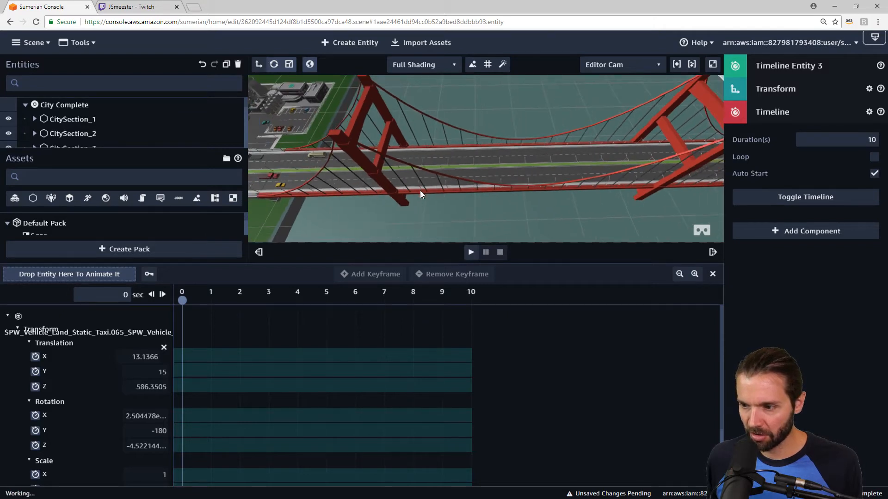
scroll(420, 191, "down", 2)
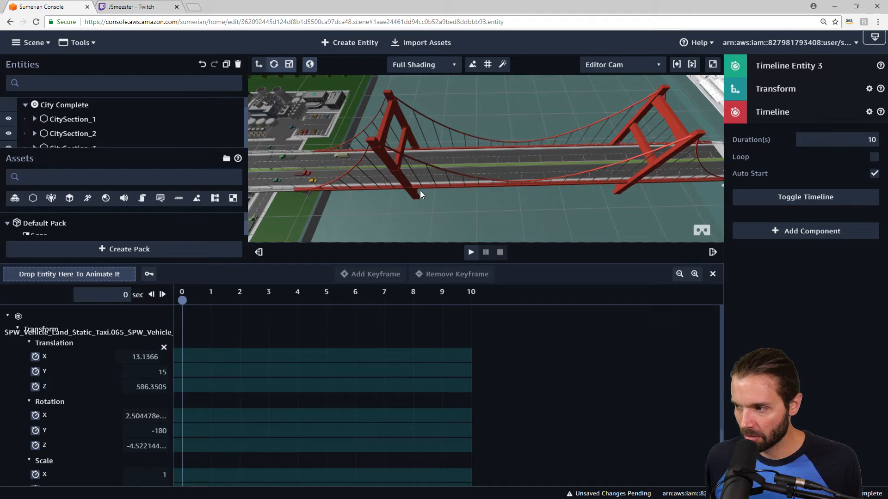
scroll(420, 190, "down", 1)
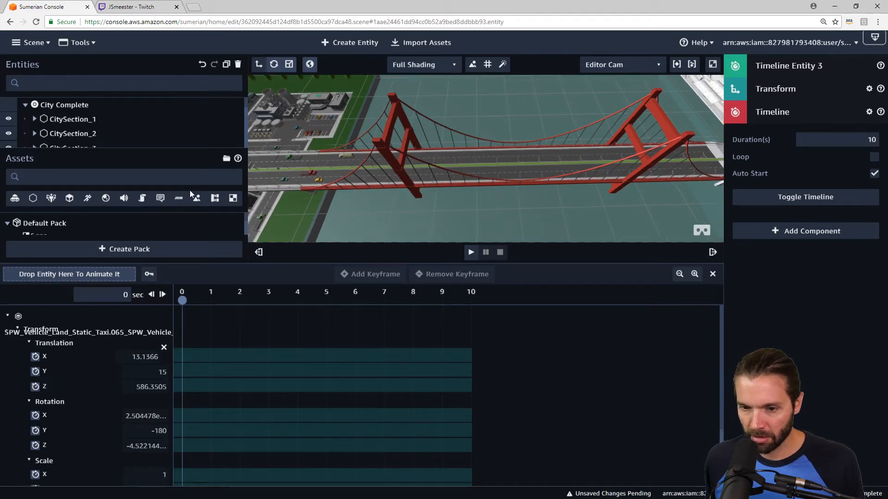
Enable the taxi's Translation X, Y and Z and Rotation X and Z channels at 0 seconds, leaving Rotation Y disabled.
left_click(36, 360)
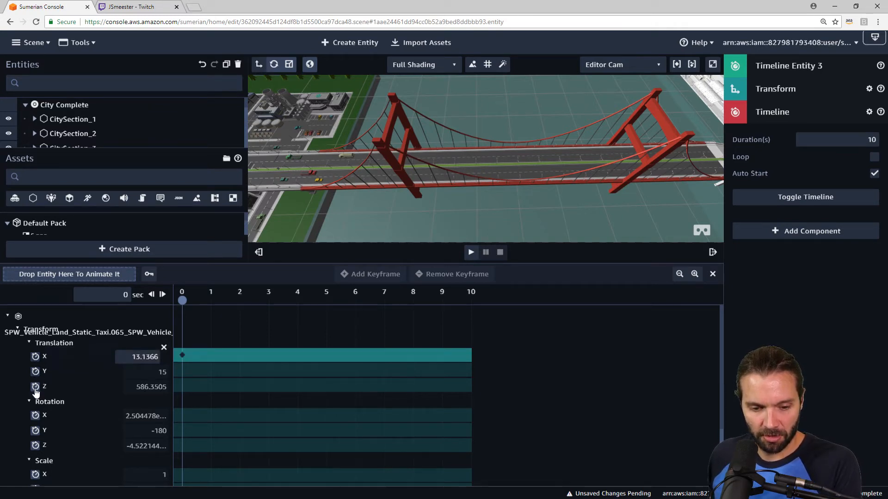
left_click(35, 389)
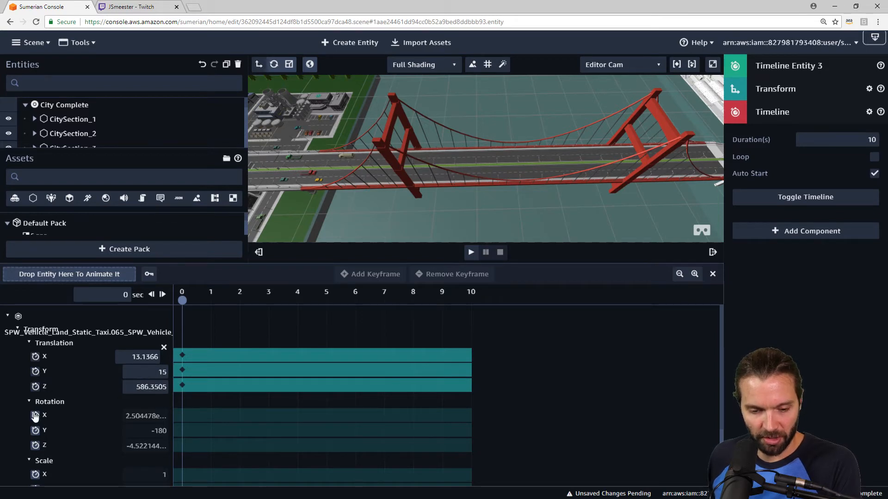
left_click(35, 416)
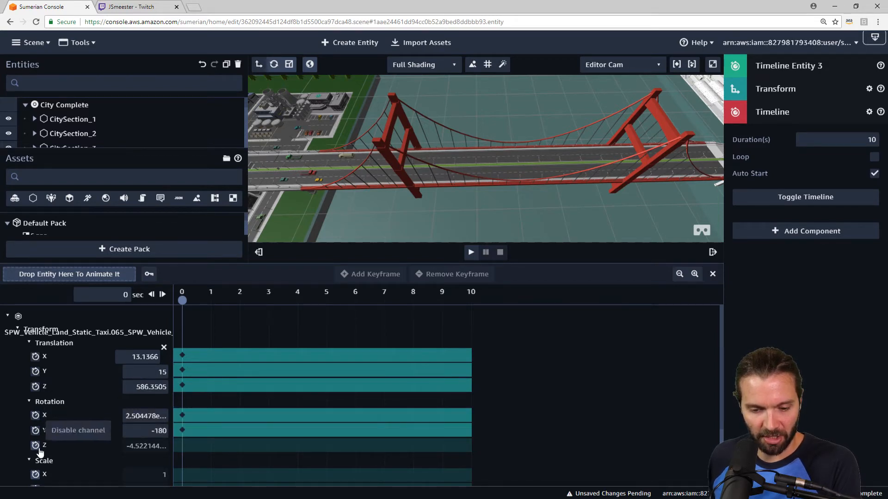
left_click(35, 445)
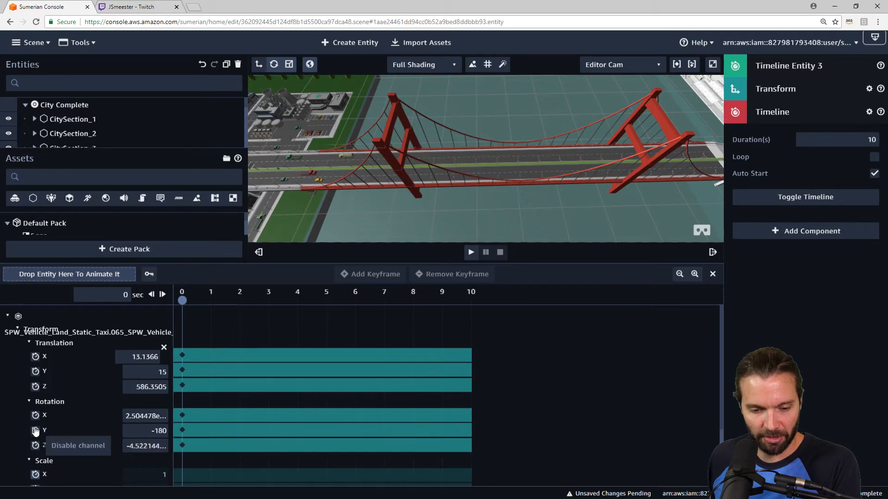
left_click(35, 430)
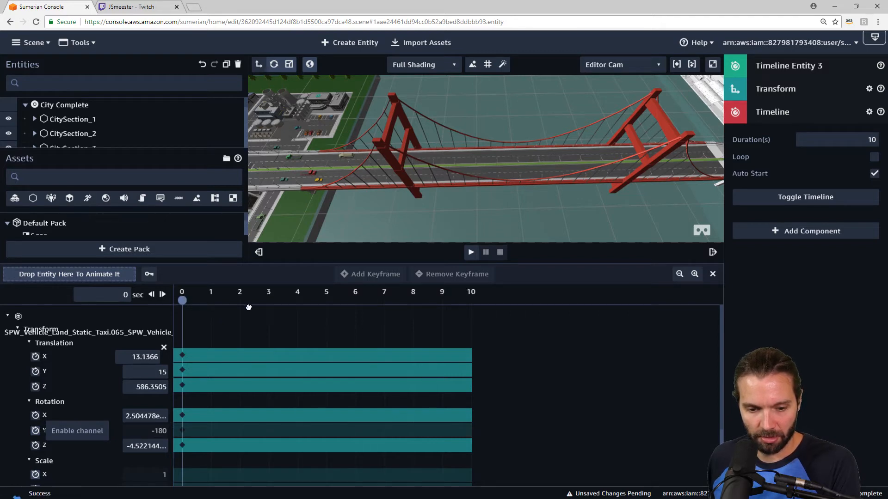
Add keyframes at 10 seconds to the taxi's Translation X, Y and Z channels.
left_click_drag(182, 300, 520, 320)
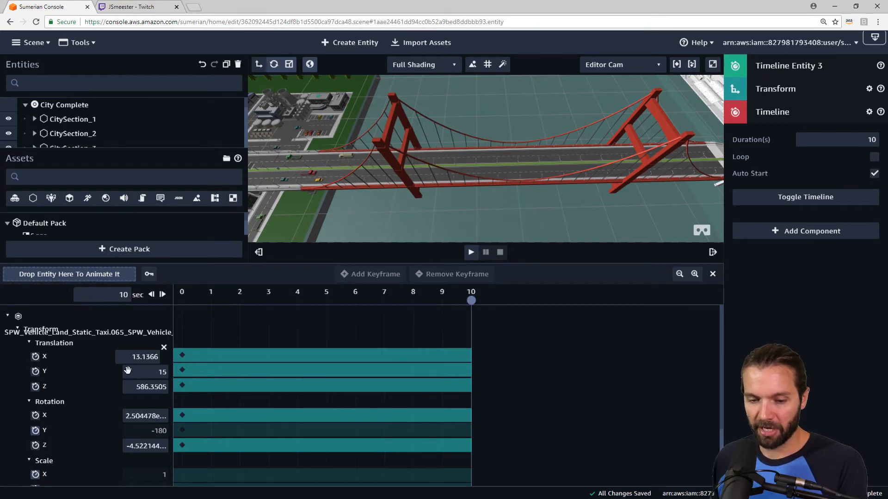
left_click(36, 357)
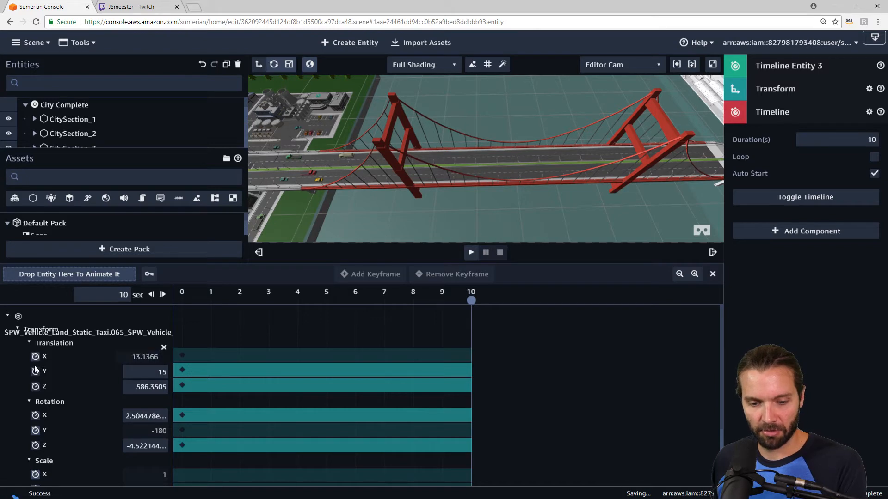
left_click(35, 356)
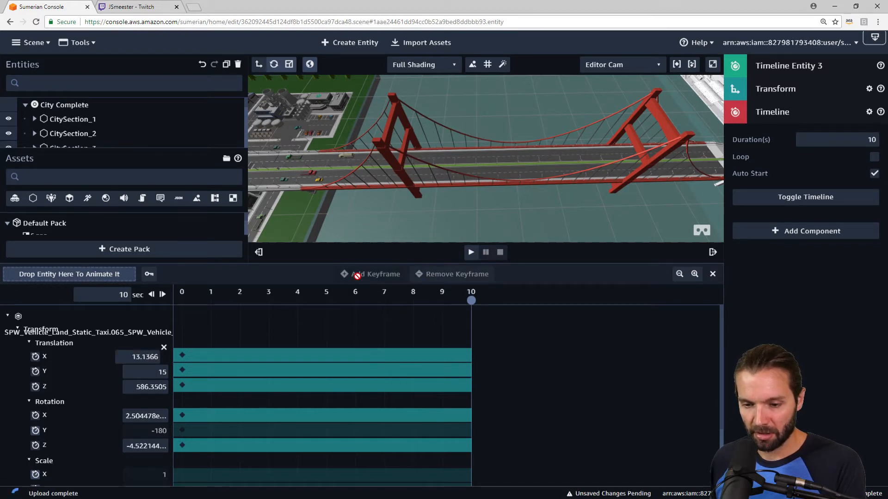
left_click(343, 356)
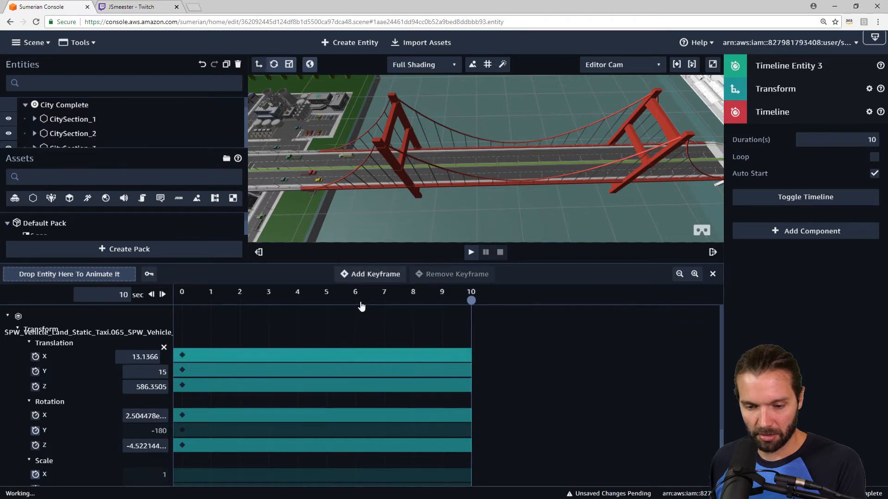
left_click(366, 278)
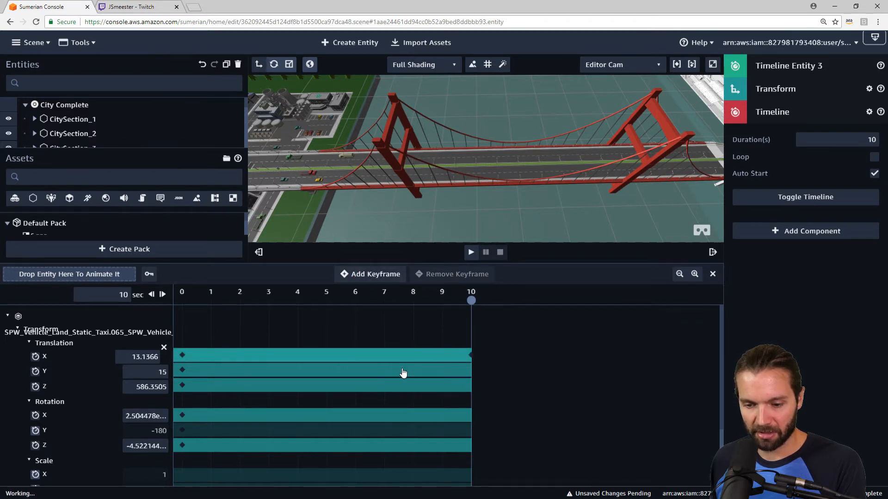
left_click(403, 372)
left_click(380, 280)
left_click(420, 386)
left_click(370, 274)
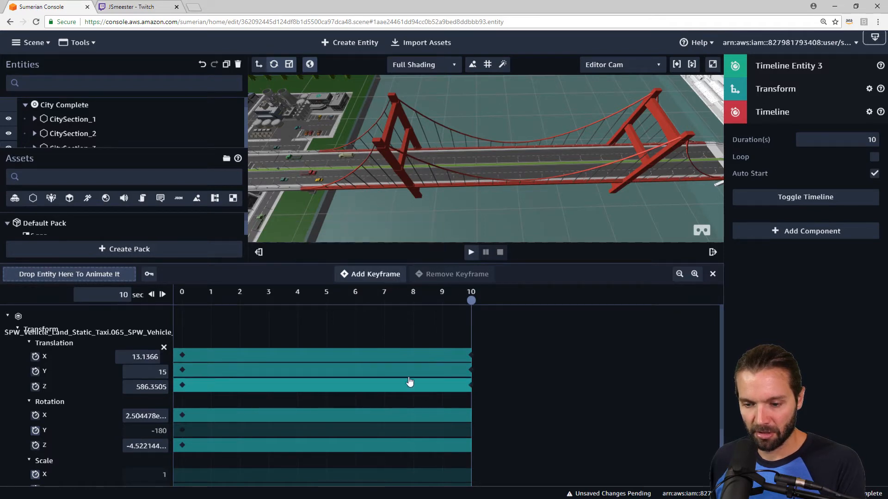
Enable the taxi's Rotation Y channel and add keyframes at 10 seconds to Rotation X, Y and Z.
left_click(398, 417)
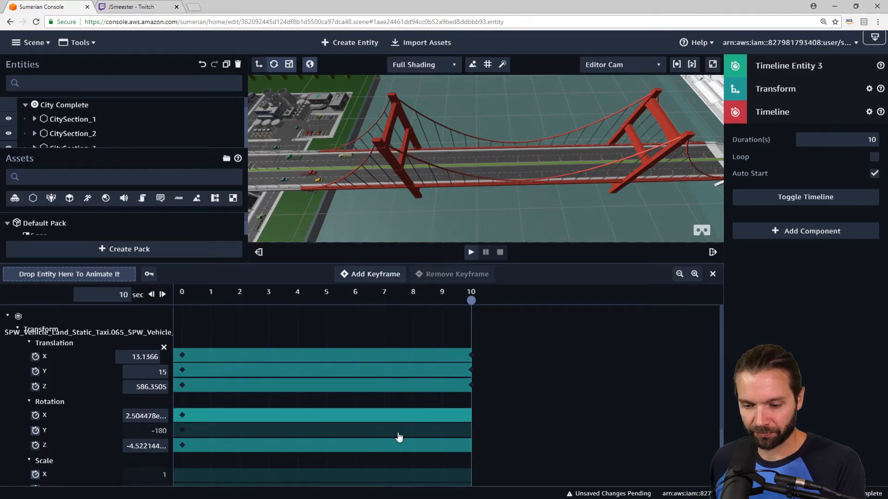
left_click(358, 274)
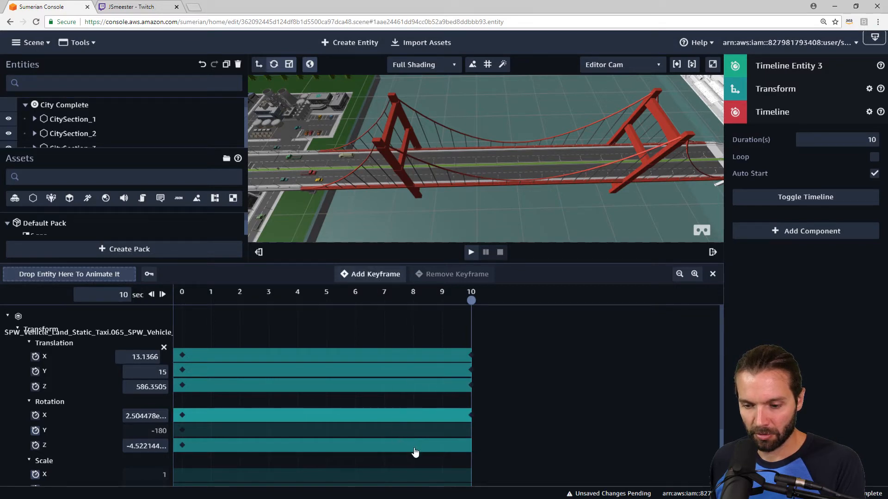
left_click(386, 278)
left_click(432, 434)
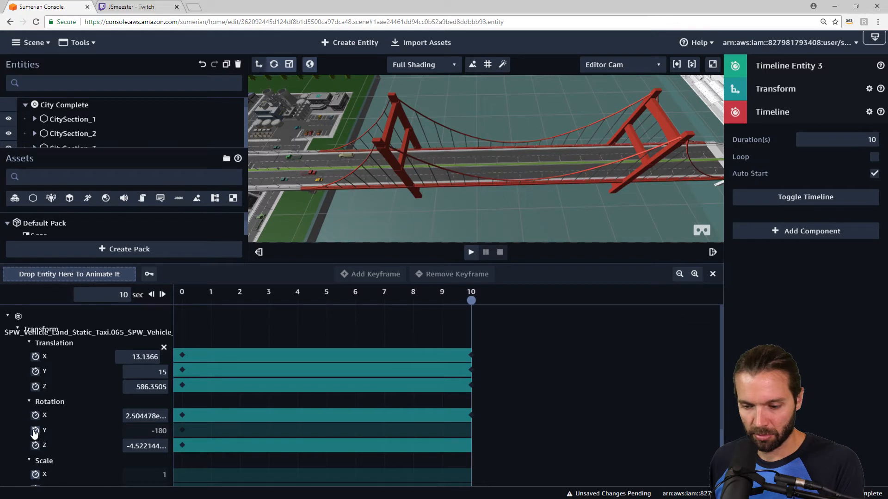
left_click(342, 452)
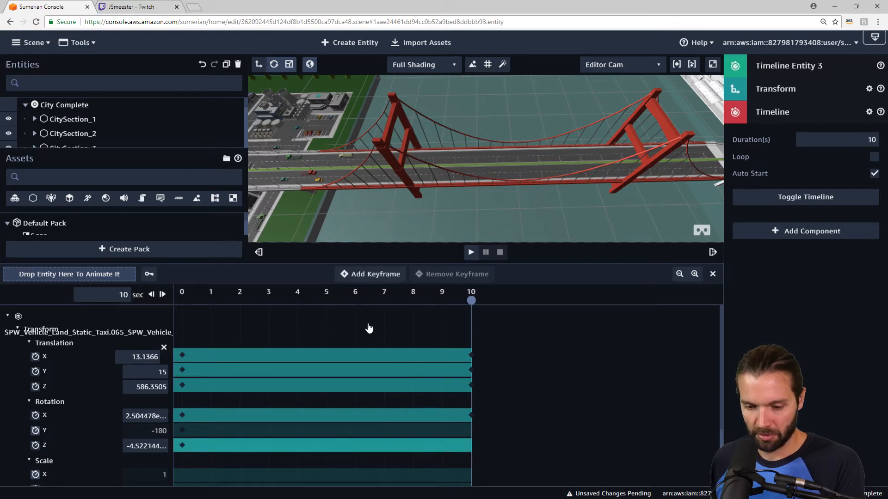
left_click(376, 275)
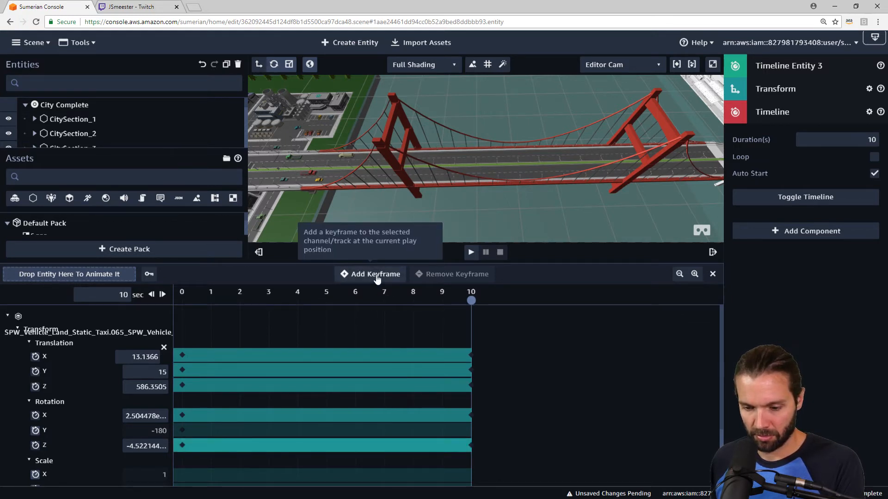
left_click(224, 432)
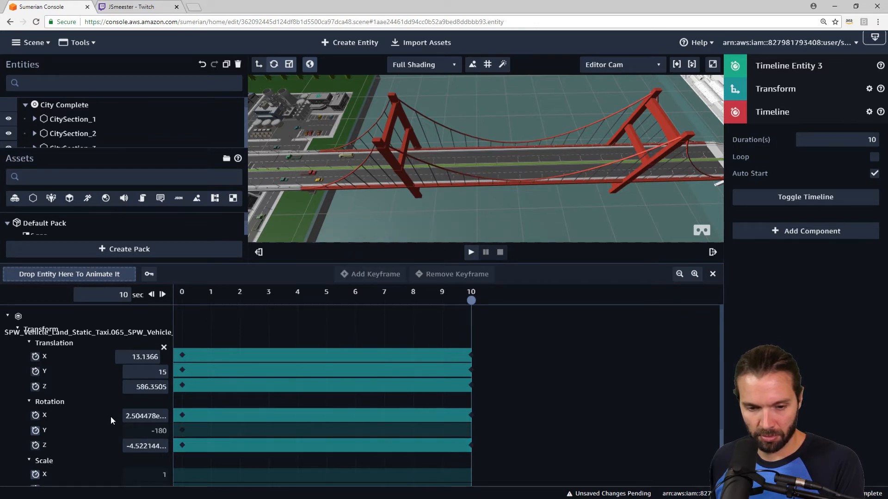
left_click(35, 431)
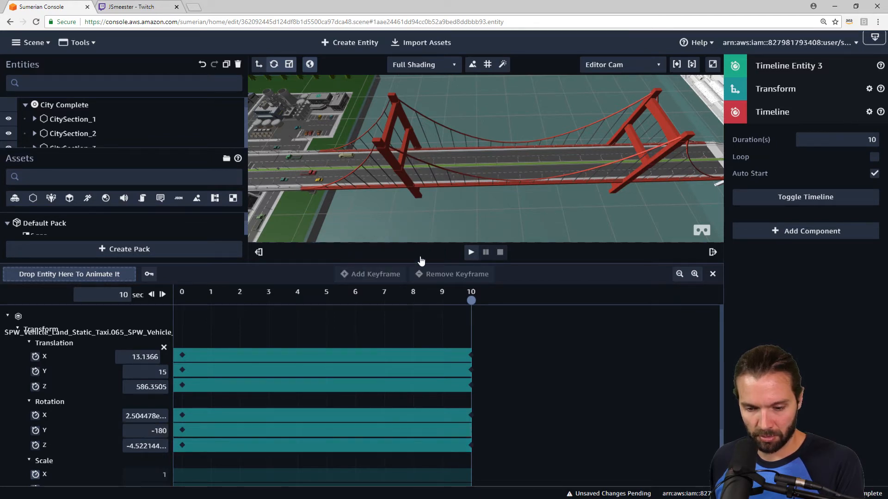
left_click(456, 431)
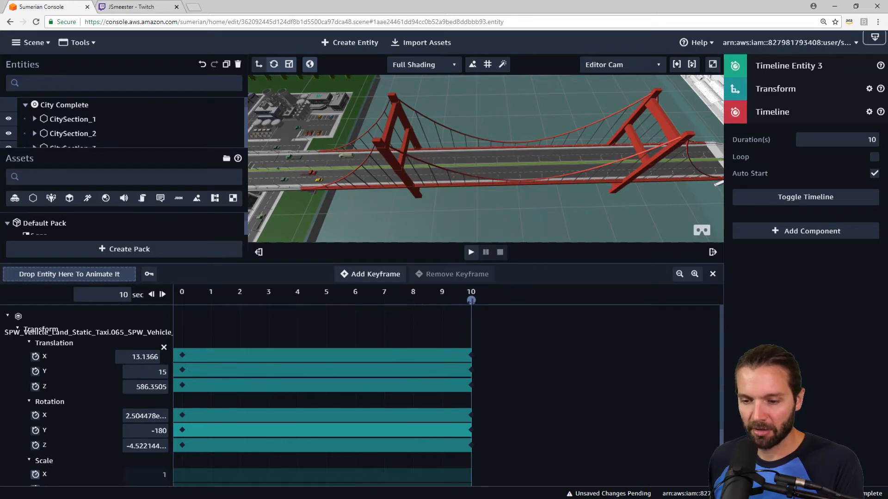
Try a Translation X value of 26.9366 for the taxi at 5 seconds and undo that keyframe.
left_click_drag(471, 300, 296, 342)
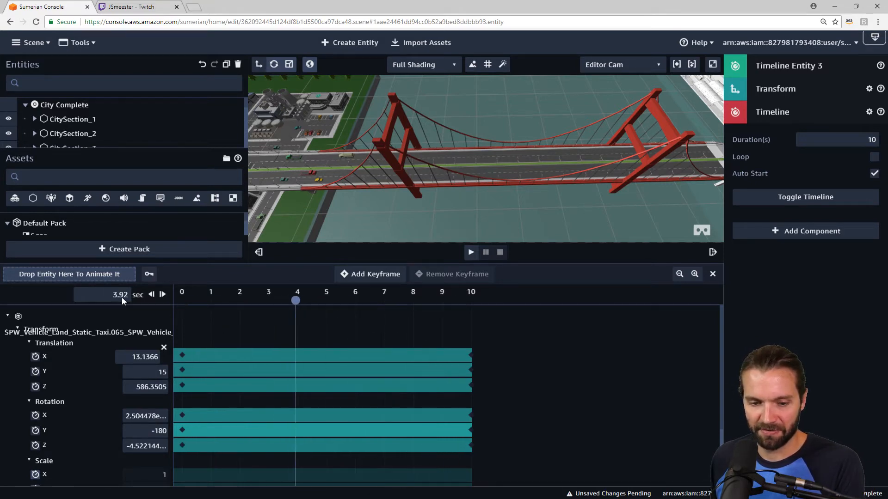
left_click_drag(112, 293, 157, 301)
type("5")
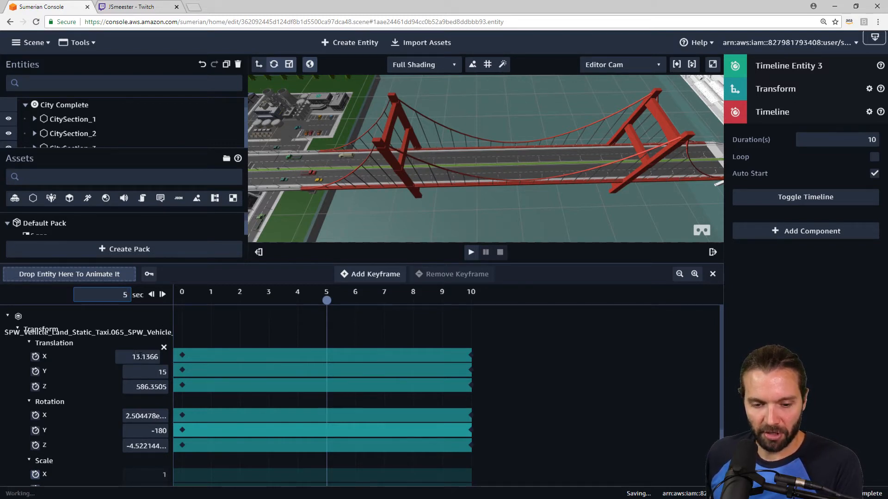
left_click_drag(139, 356, 160, 290)
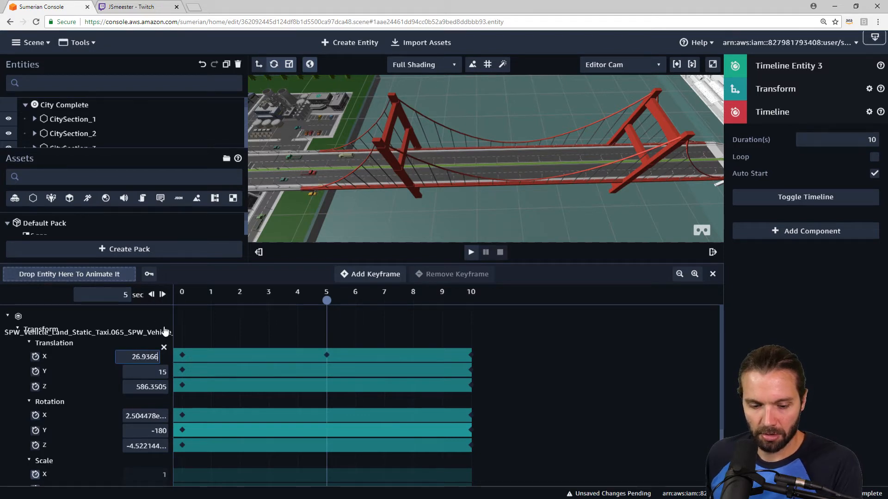
key("ctrl+z")
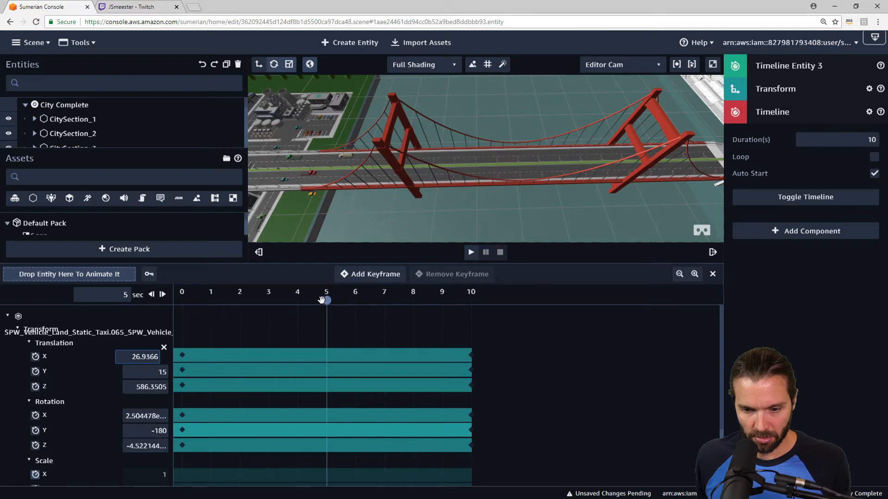
Set the time to 5 seconds and change the taxi's Translation Z there to 566.9505.
left_click_drag(326, 300, 184, 301)
left_click(299, 303)
left_click(141, 296)
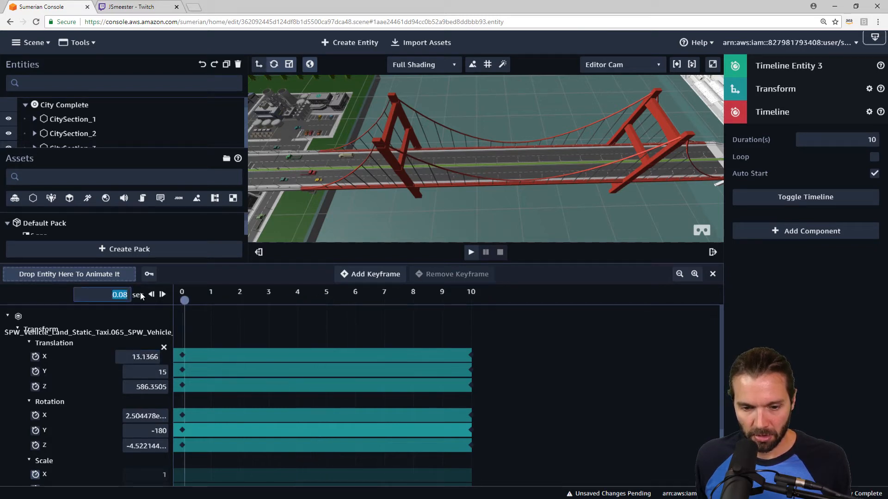
type("5")
key("Return")
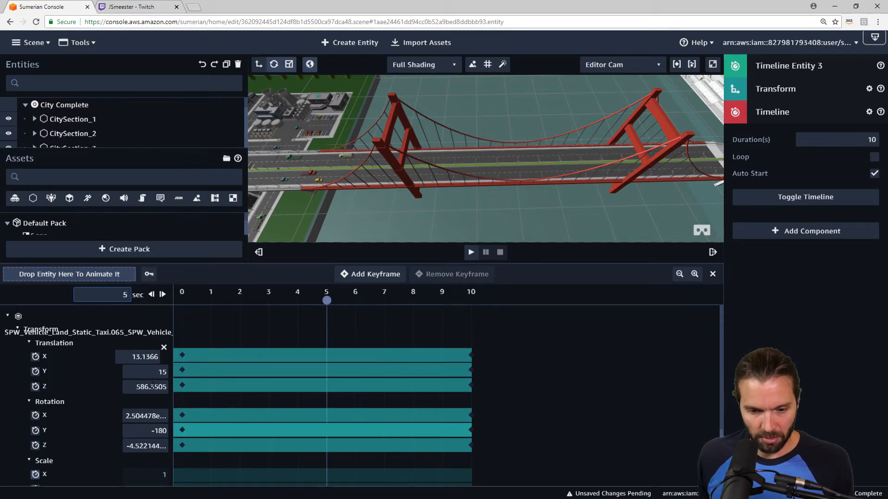
left_click_drag(151, 386, 165, 318)
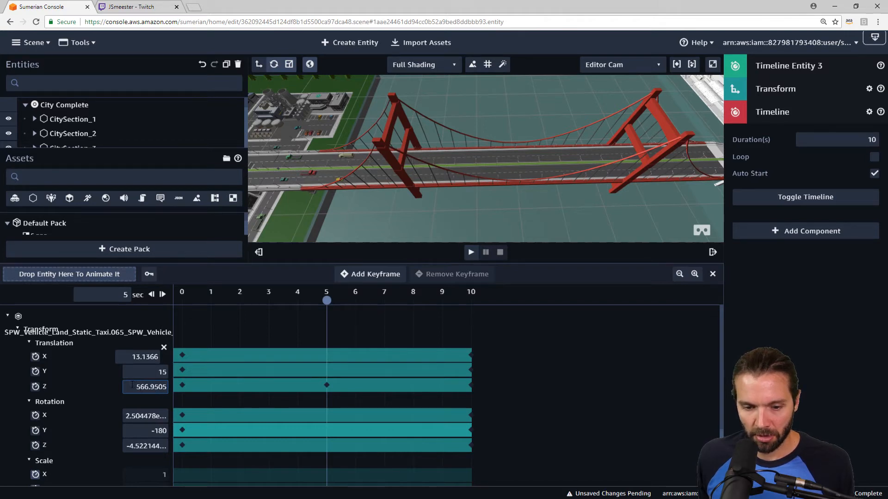
Try Translation Z values of 600 and 800 for the taxi at 5 seconds, keeping 800.
left_click_drag(136, 387, 176, 391)
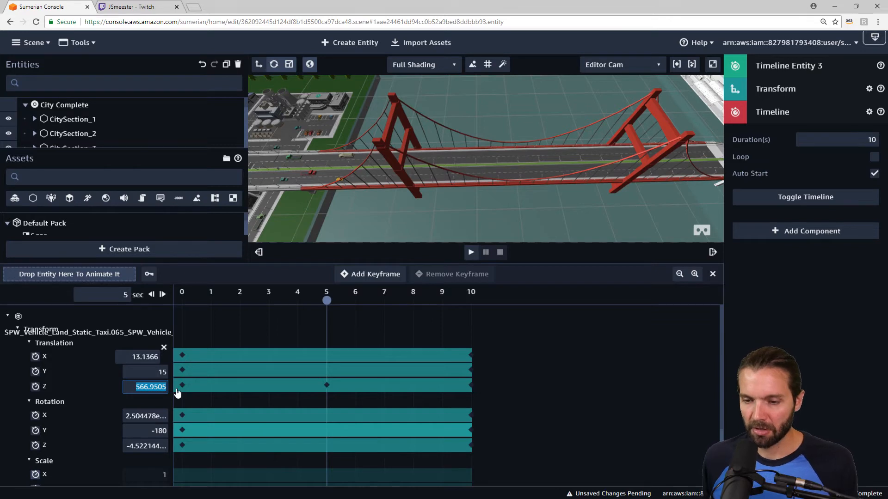
type("10")
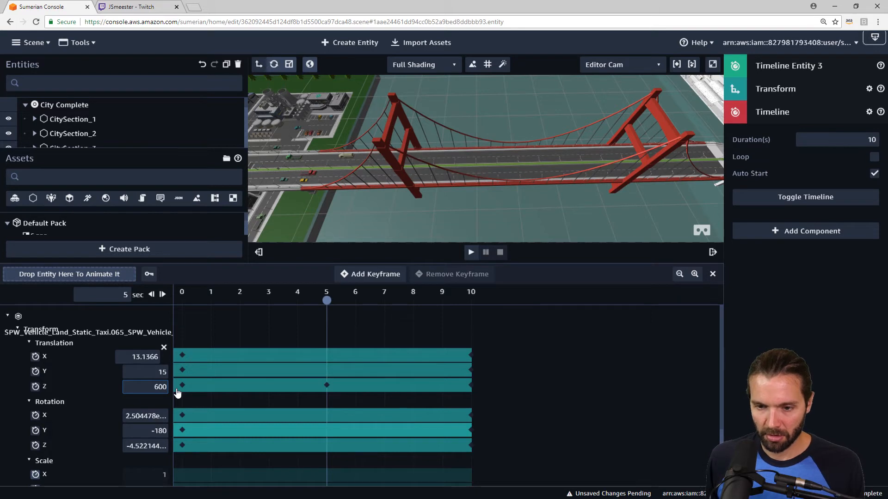
key("ctrl+a")
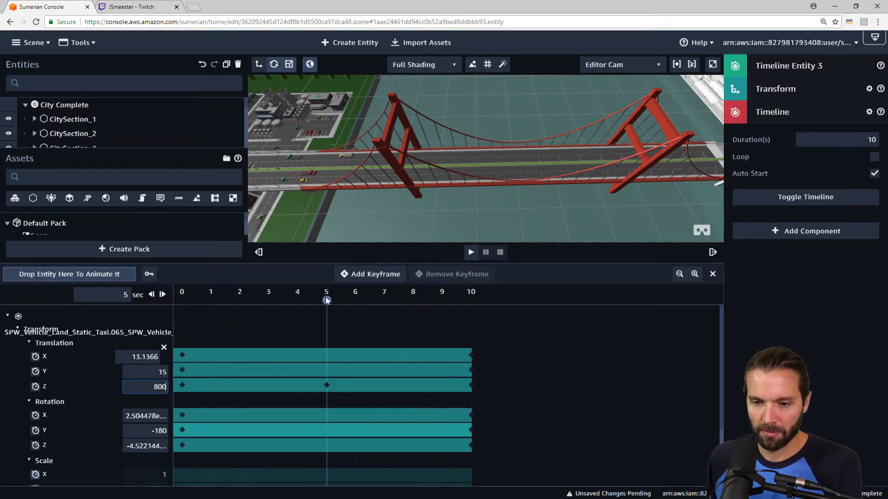
Try to delete the Translation Z keyframe at 5 seconds, accepting the removal of Timeline Entity 3.
left_click_drag(301, 307, 306, 307)
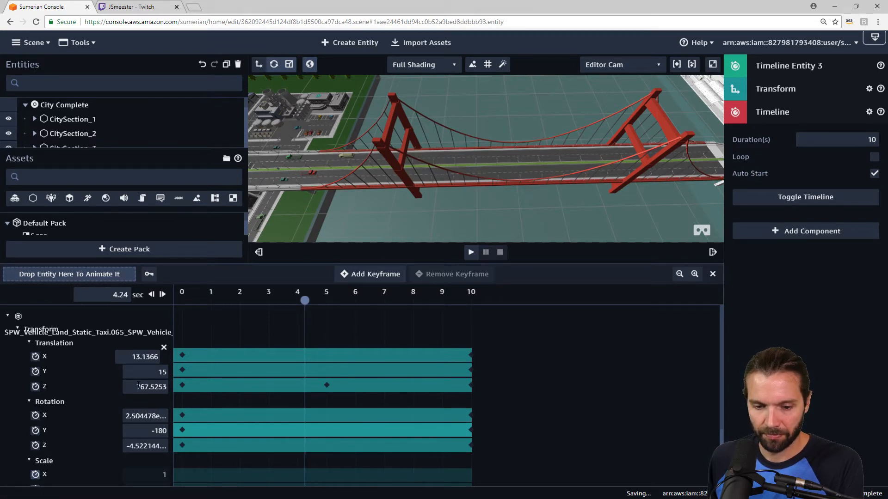
left_click(326, 386)
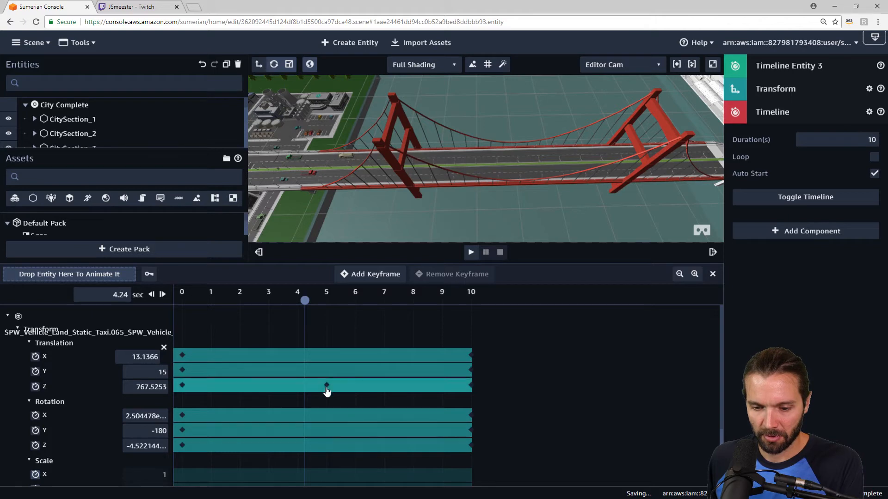
left_click(326, 385)
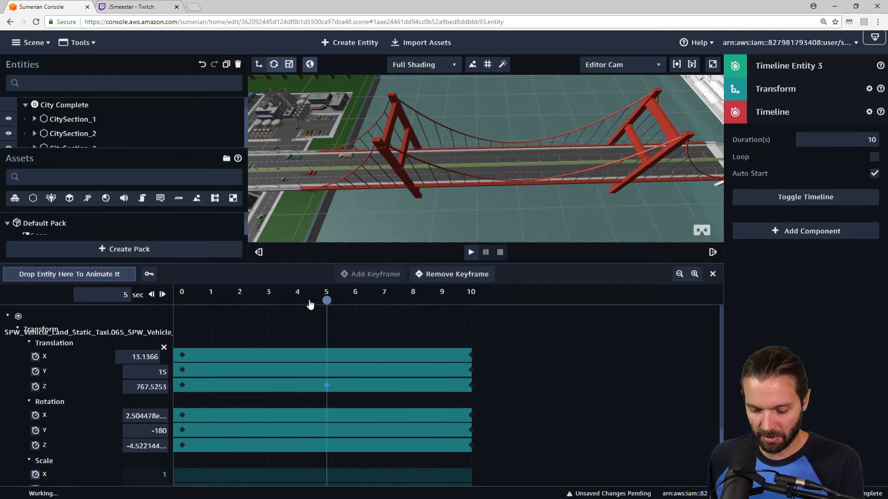
key("Delete")
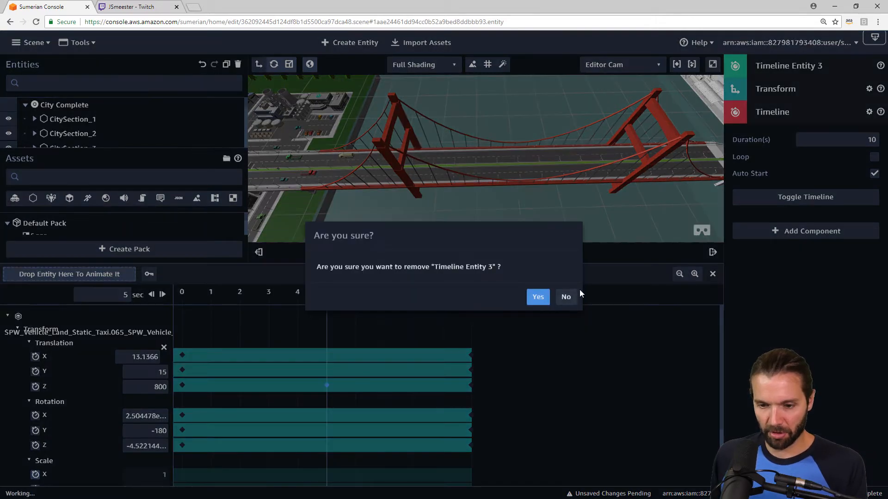
left_click(537, 297)
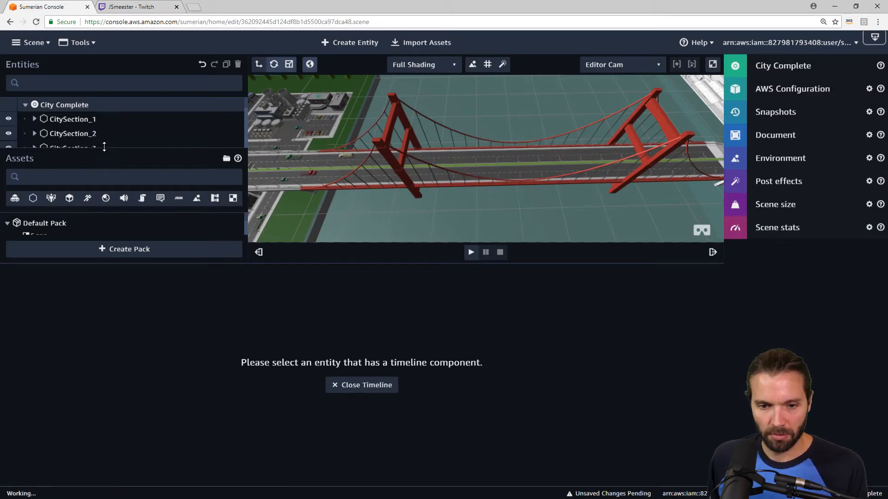
Undo the removal of Timeline Entity 3 and reselect it in the enlarged entity list.
left_click_drag(103, 153, 114, 230)
scroll(121, 185, "down", 3)
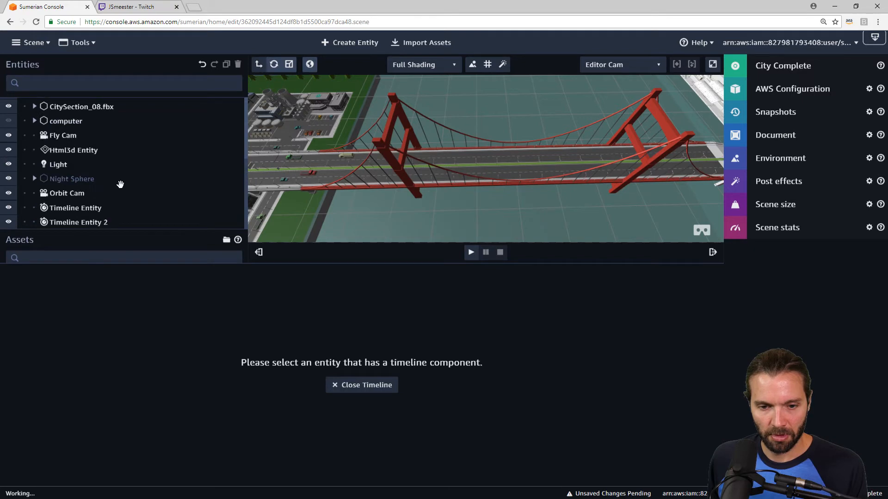
scroll(111, 211, "up", 2)
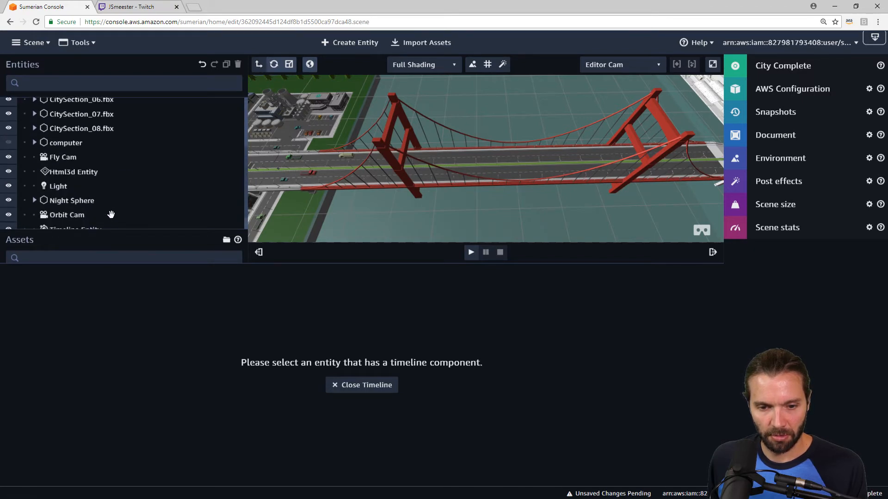
scroll(111, 211, "down", 2)
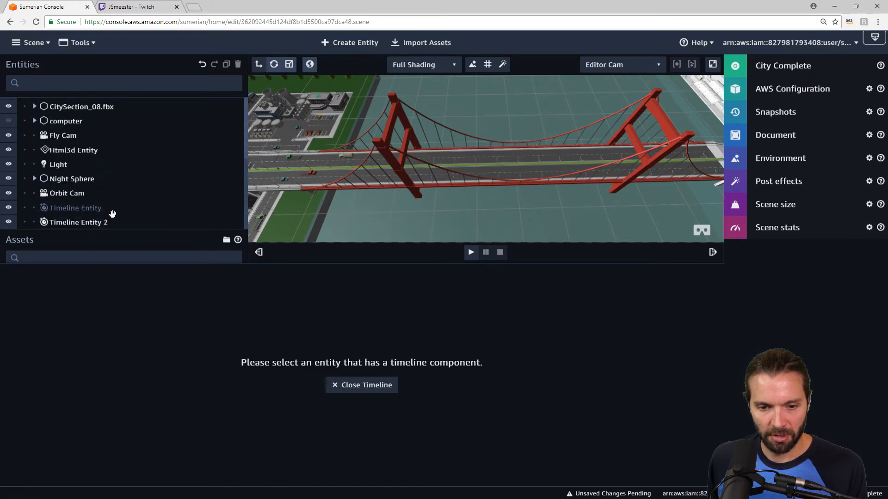
left_click(202, 66)
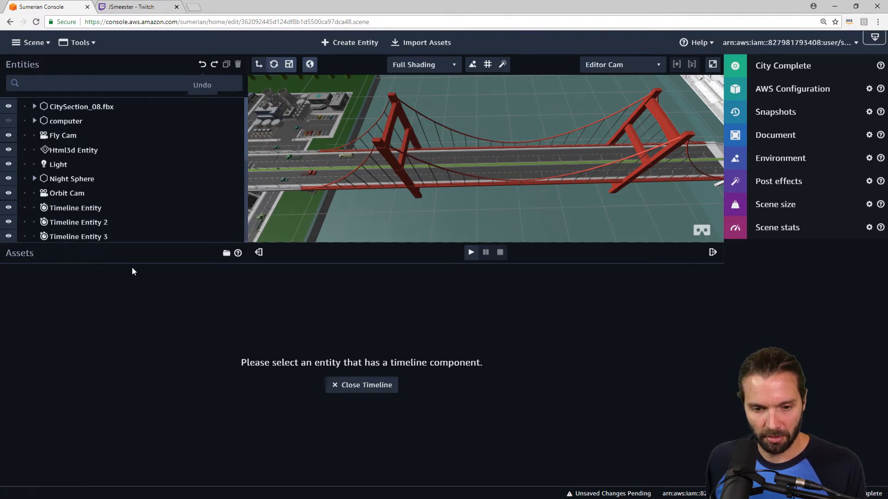
left_click(99, 235)
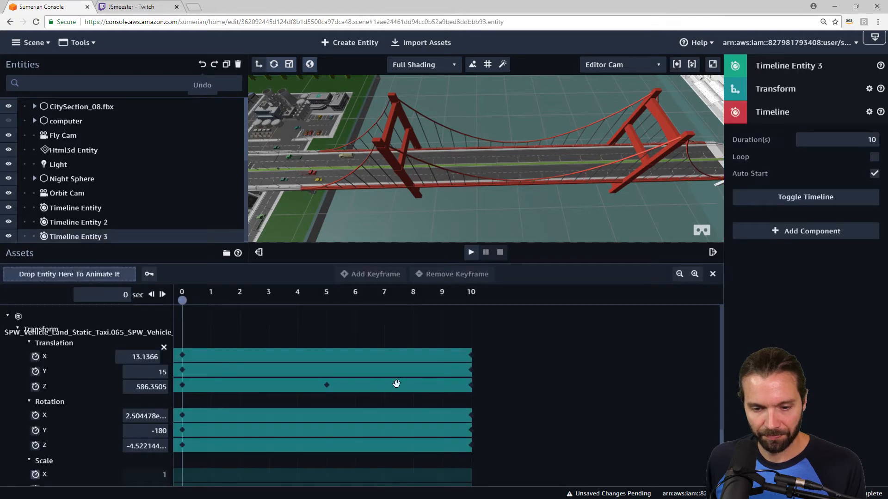
Remove the taxi's Translation Z keyframe at 5 seconds and recreate it with a value of 100.
left_click(327, 386)
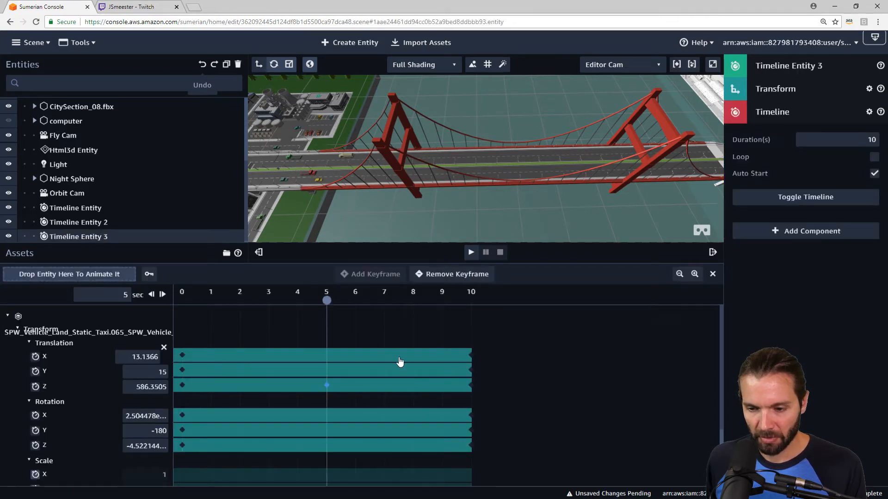
left_click(456, 275)
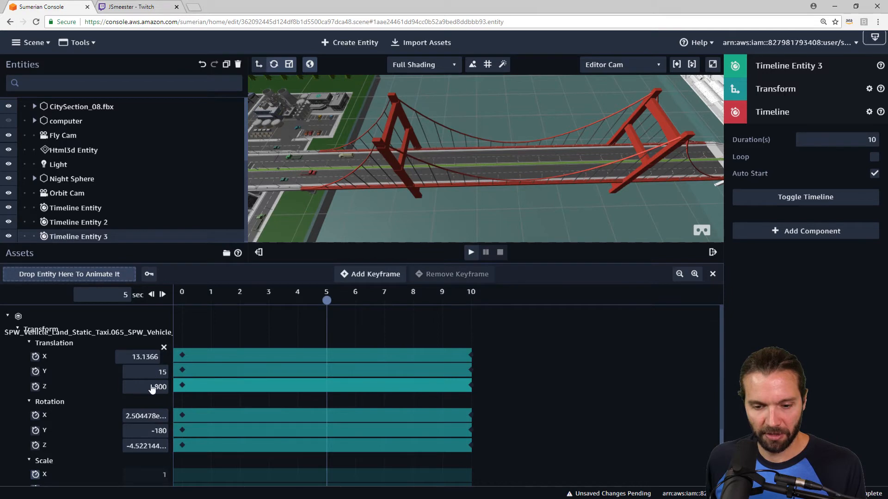
left_click_drag(134, 387, 190, 394)
type("10")
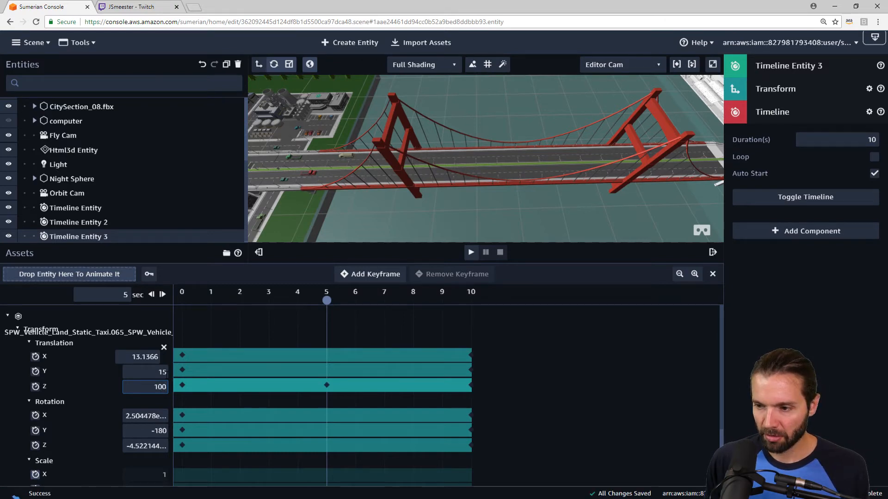
scroll(498, 147, "down", 5)
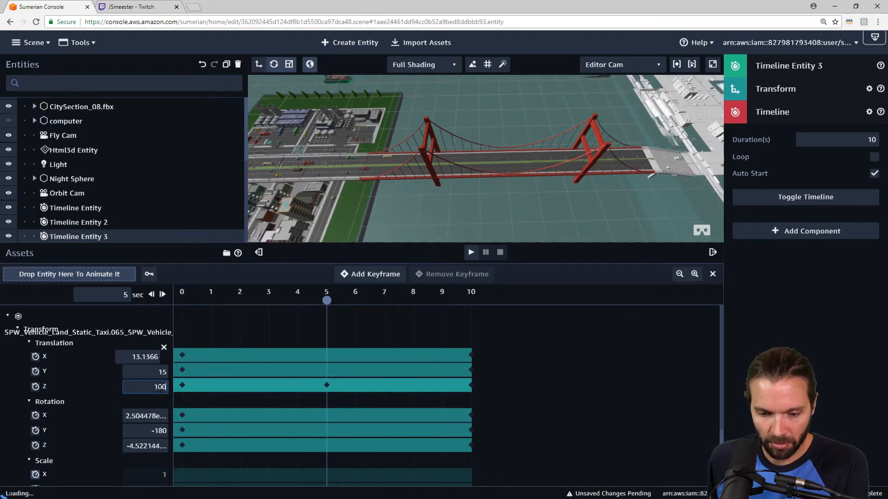
Try a Translation Z value of 90.7 for the taxi at 5 seconds and dismiss the error dialog.
key("BackSpace")
type("4.8")
left_click_drag(161, 344, 158, 446)
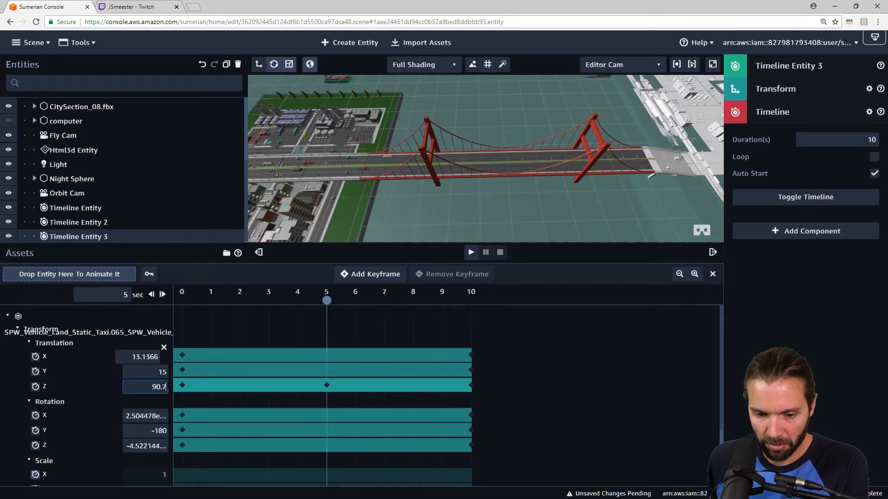
double_click(162, 387)
left_click_drag(162, 387, 164, 387)
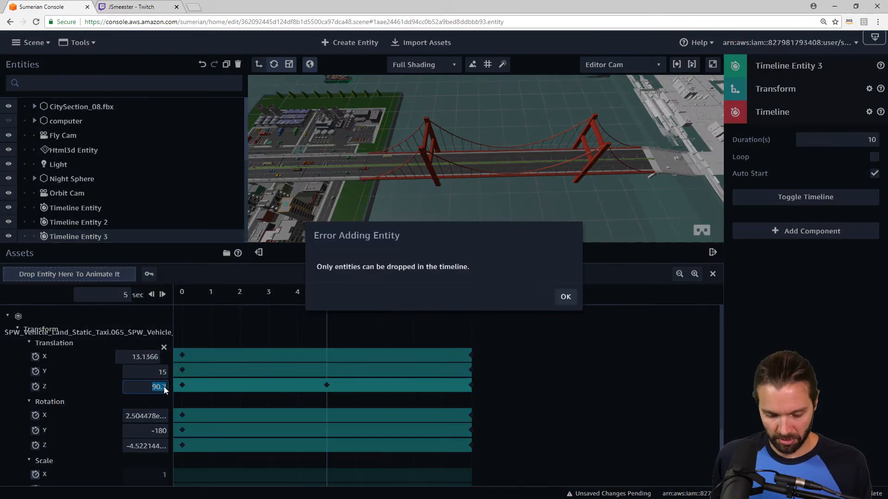
left_click(566, 297)
Move the time to 10 seconds, return to the 5-second keyframe and try a Translation Z of 750 there.
left_click(471, 296)
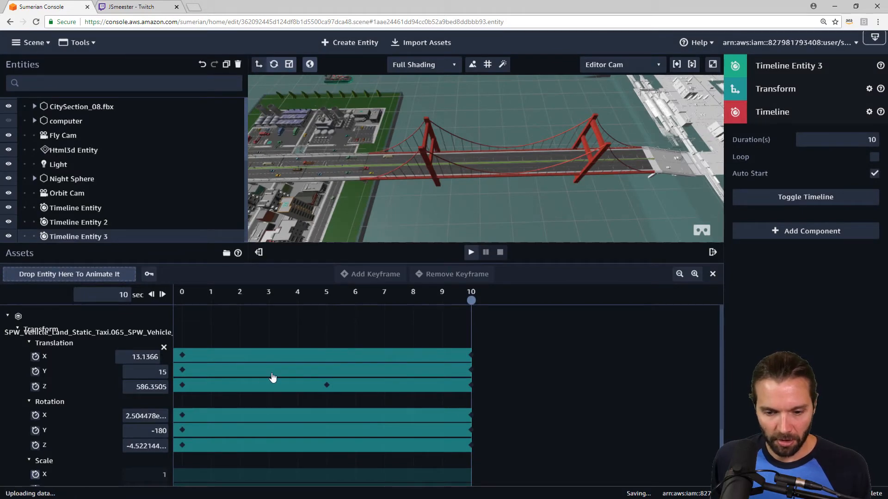
left_click(153, 295)
left_click(146, 385)
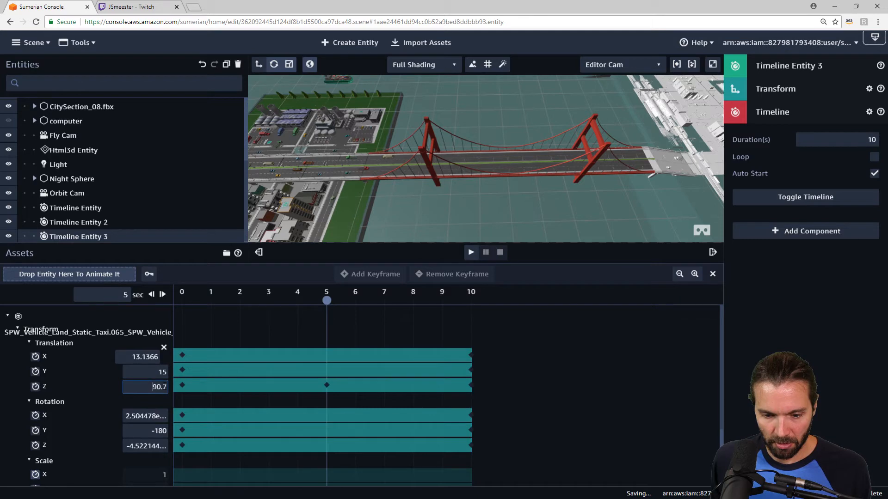
type("7")
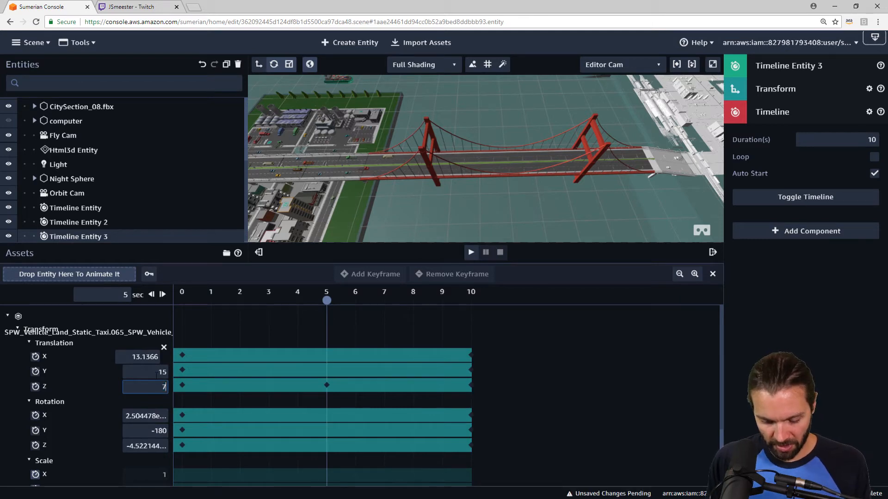
type("50")
key("Return")
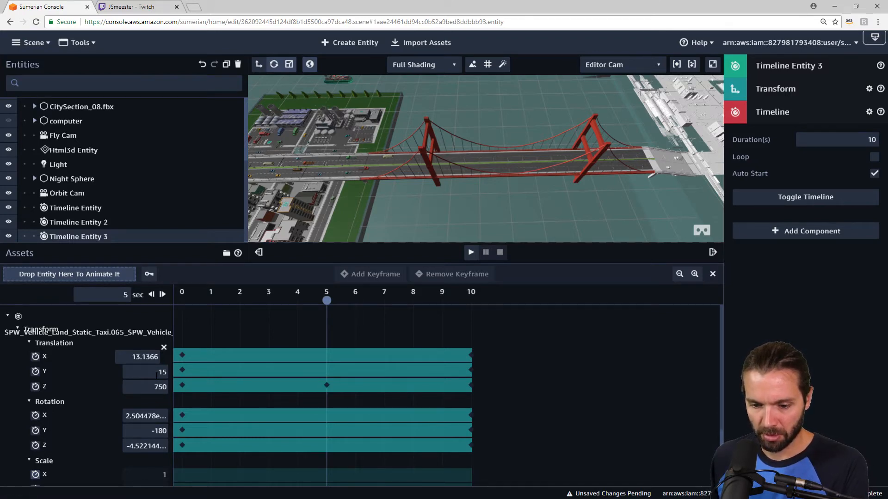
Try Translation Z values of 400 and 350 for the taxi at 5 seconds.
left_click(155, 387)
type("-")
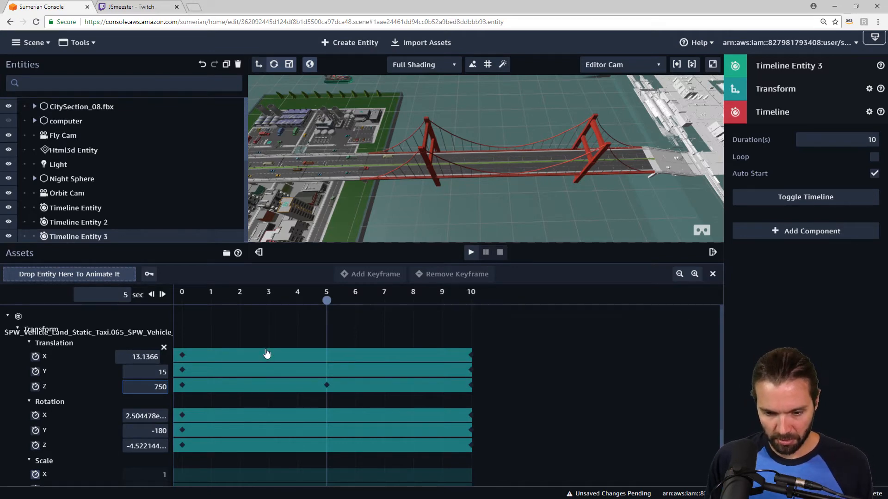
double_click(157, 387)
type("400")
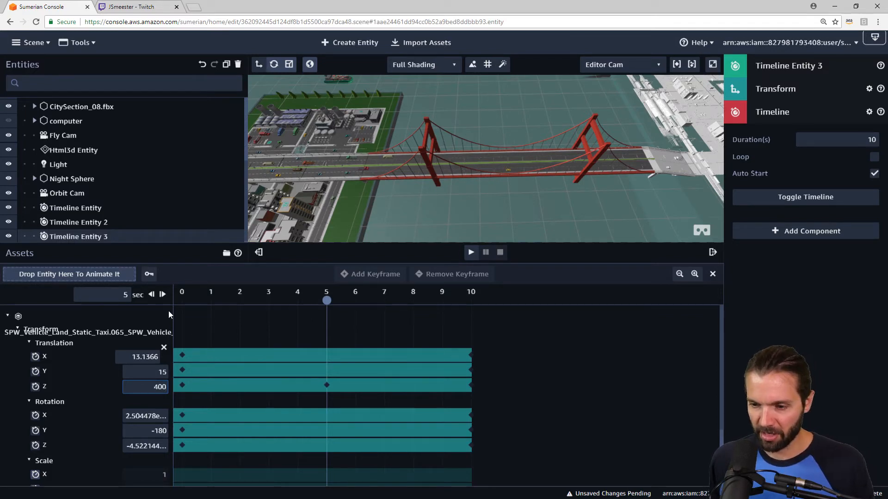
double_click(163, 387)
type("350")
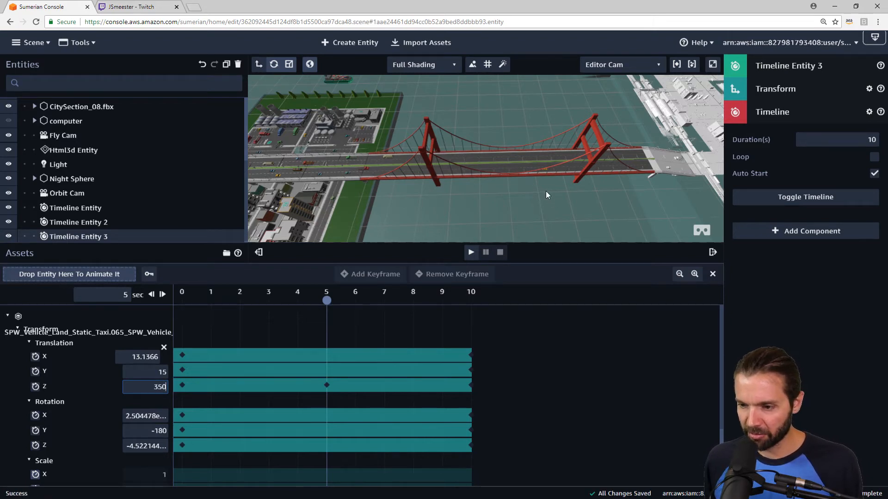
Check the taxi's place on the bridge and try a Translation Z of 300 at 5 seconds.
scroll(543, 178, "up", 3)
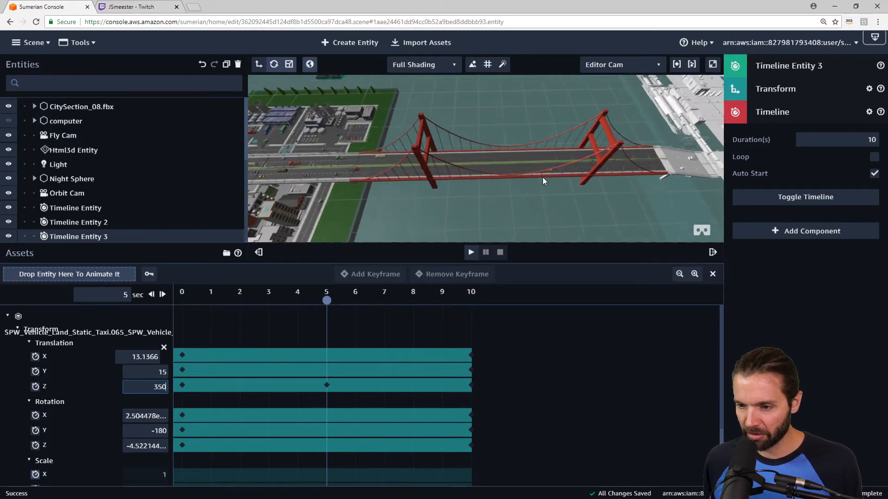
scroll(542, 176, "up", 4)
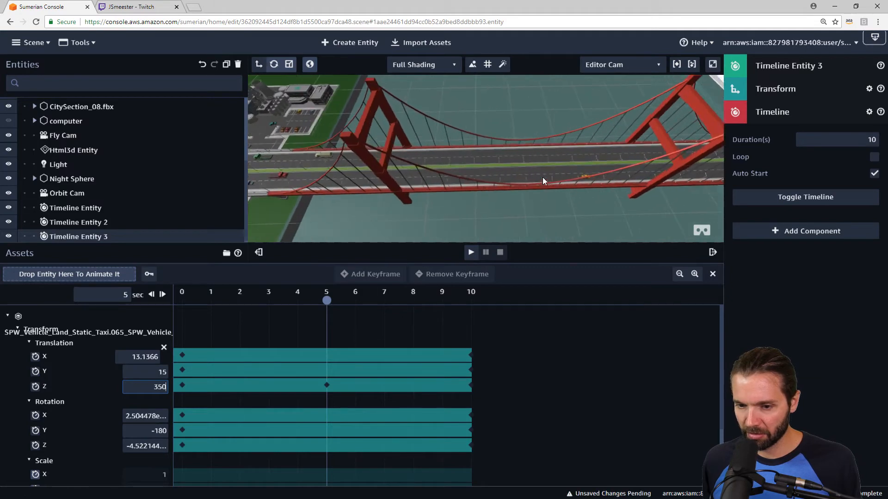
scroll(583, 192, "up", 2)
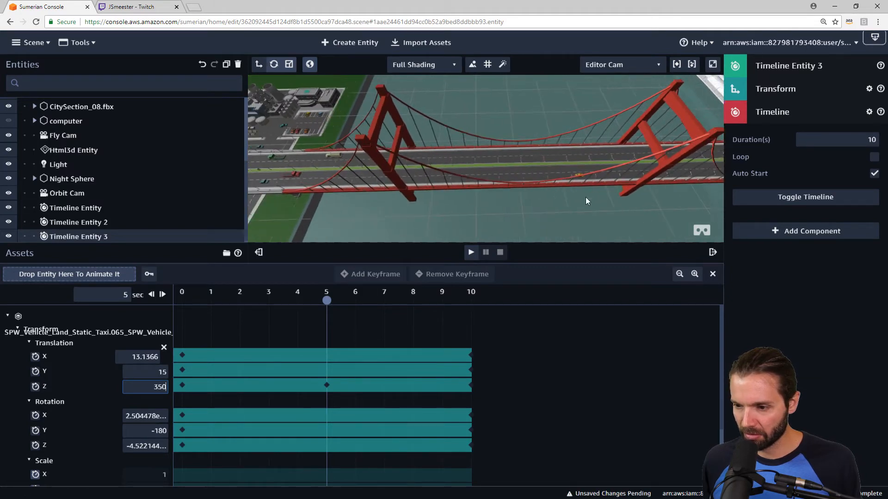
left_click(162, 387)
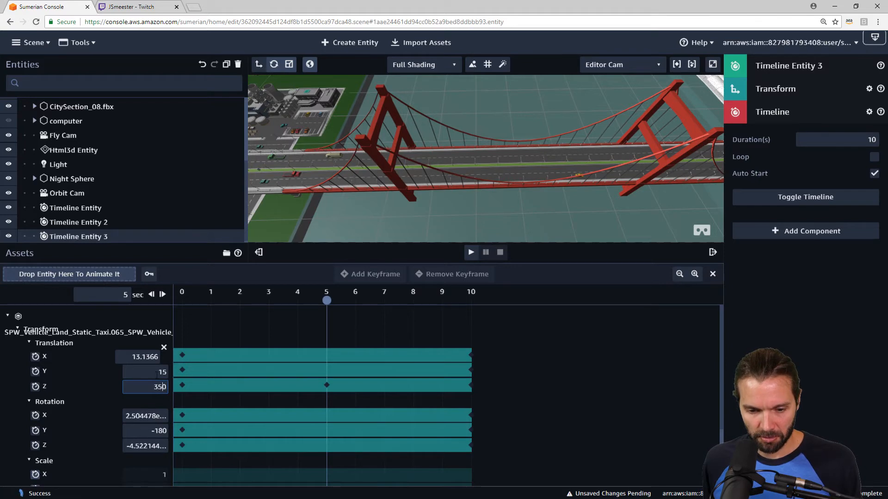
key("BackSpace")
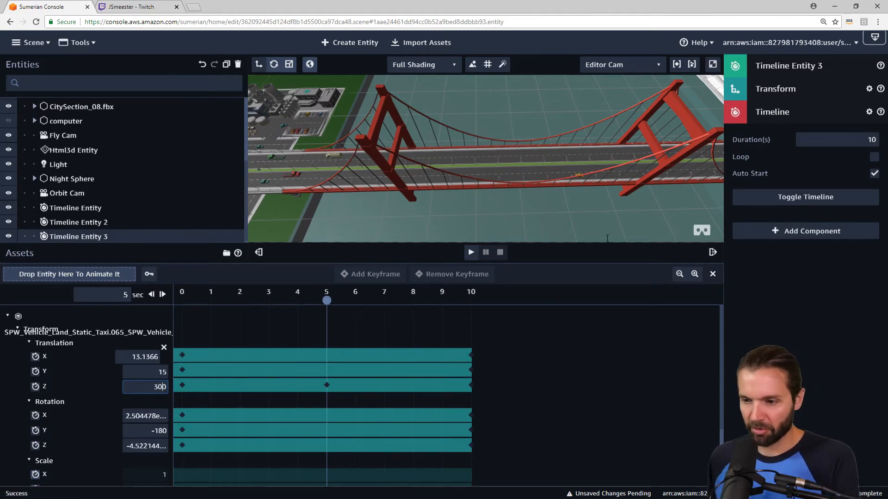
type("0")
scroll(673, 213, "down", 1)
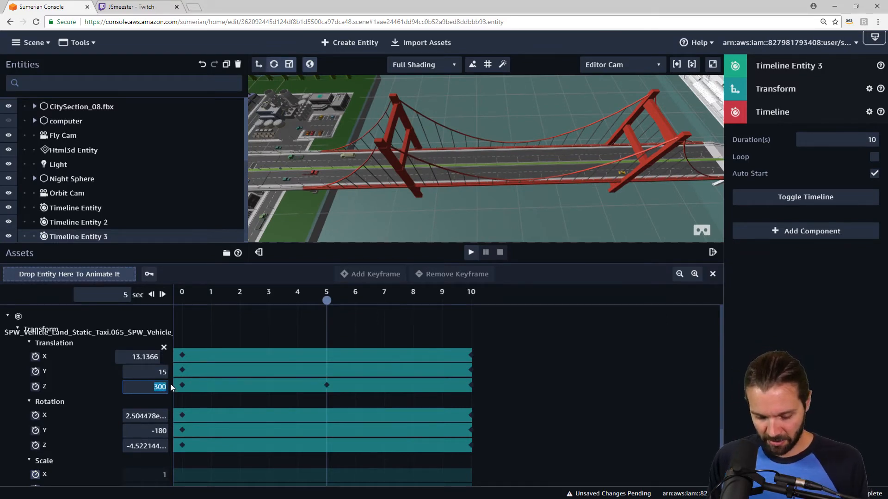
Lower the taxi's Translation Z at 5 seconds through 275 and 250 to 225.
type("275")
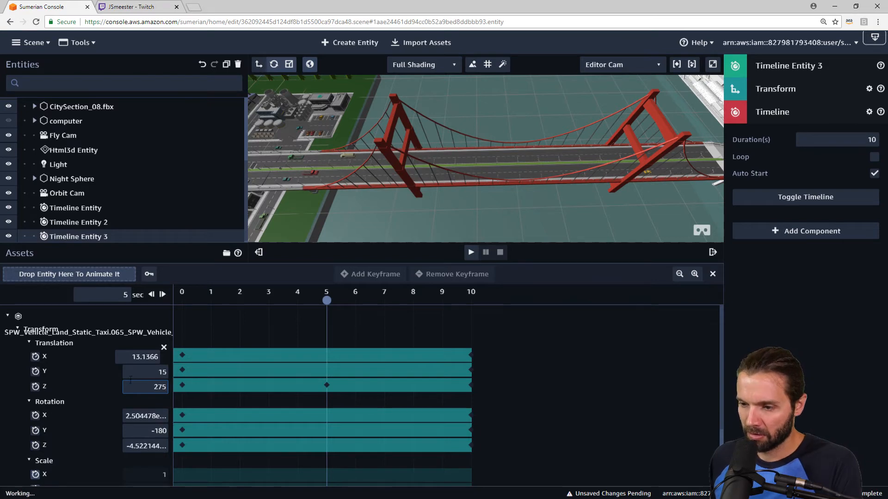
left_click_drag(149, 387, 166, 387)
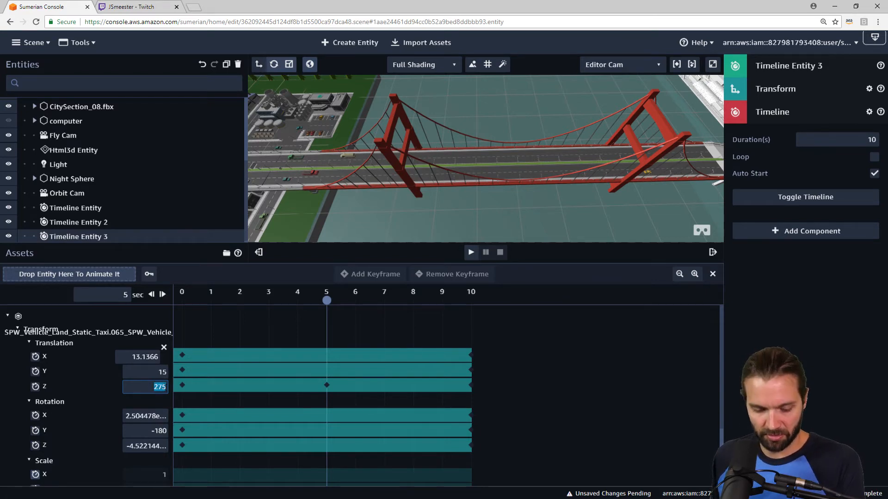
type("250")
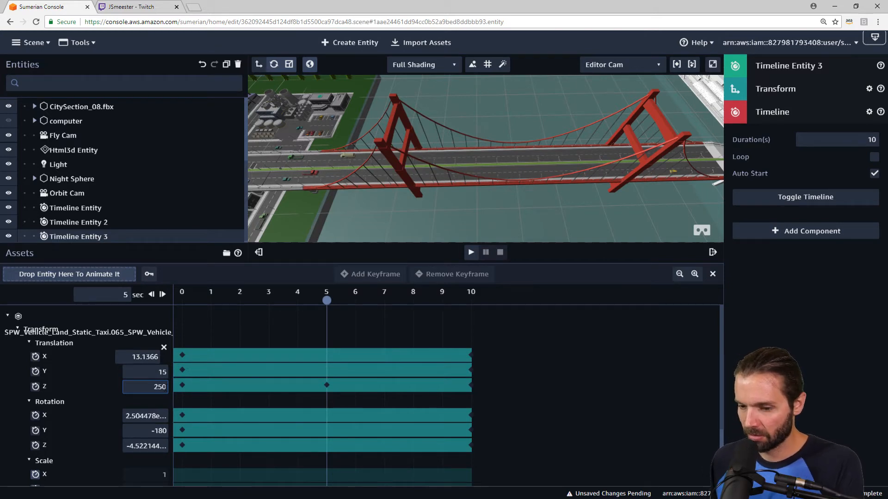
left_click_drag(151, 387, 166, 387)
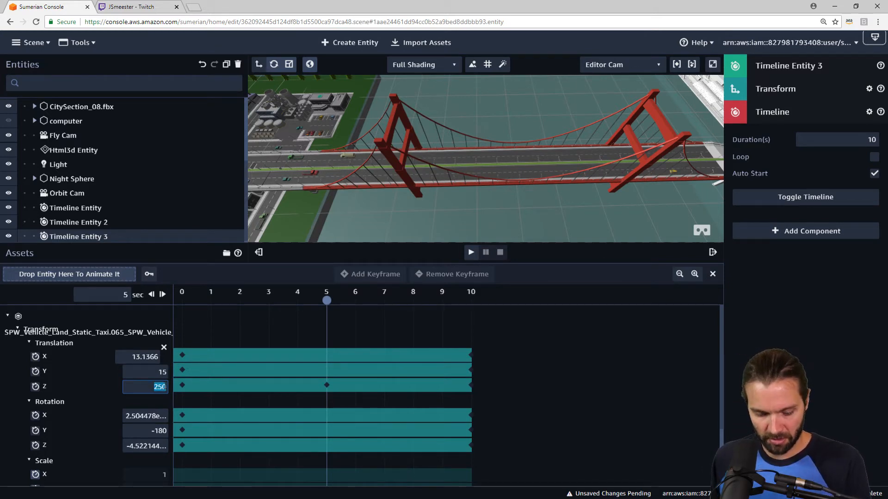
type("225")
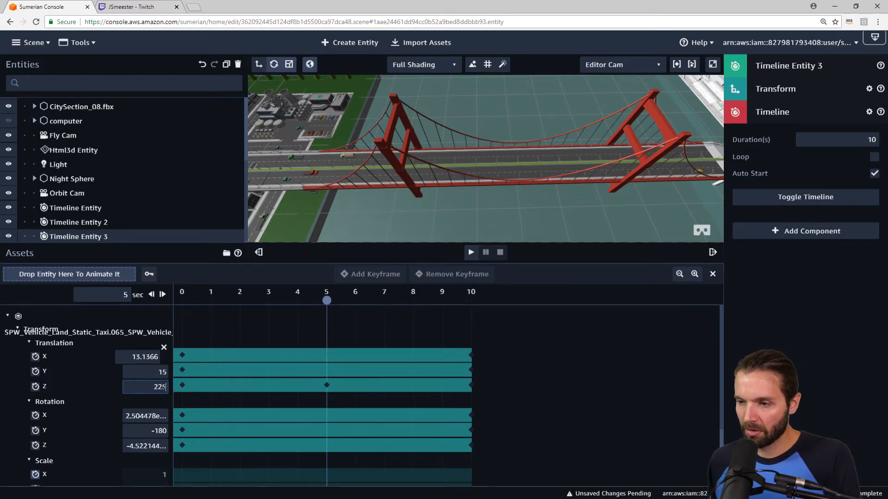
Shift the taxi sideways at 5 seconds by lowering its Translation X to -5.9634.
left_click(145, 356)
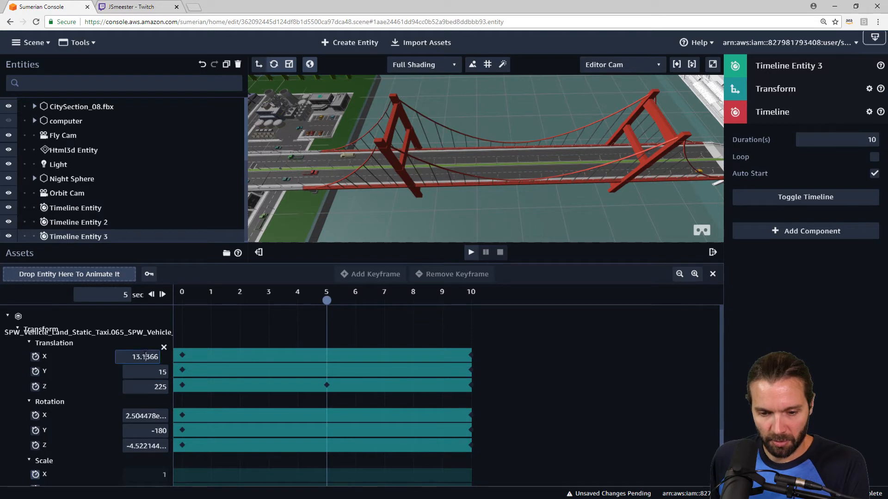
key("Up")
key("Up")
key("Up")
key("Up")
key("Up")
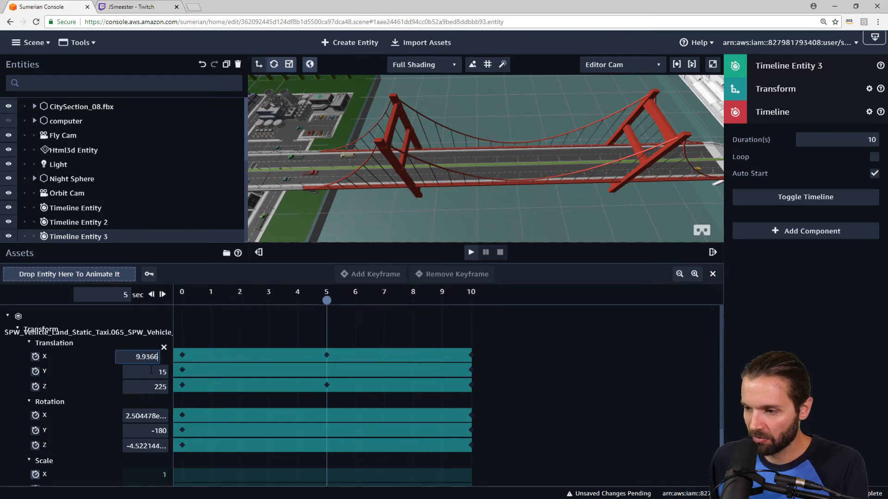
left_click_drag(151, 391, 144, 465)
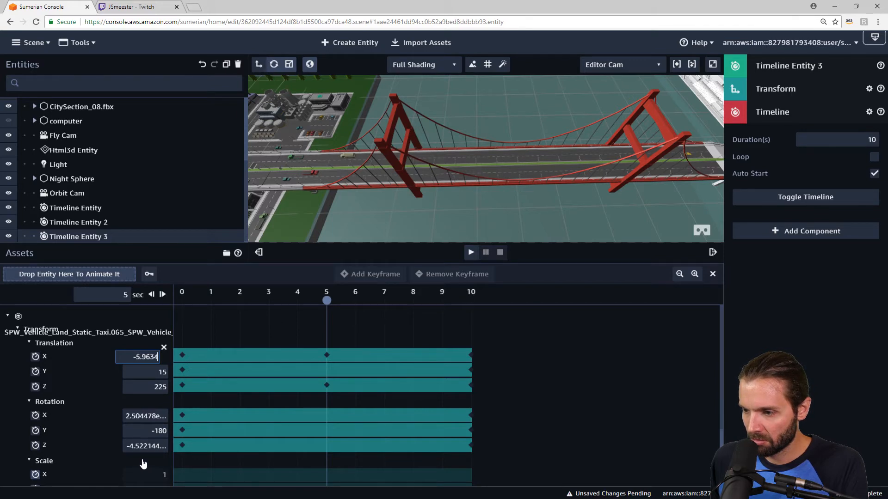
Set the taxi's Rotation Y at 5 seconds to 180.
left_click(152, 430)
left_click_drag(152, 430, 159, 431)
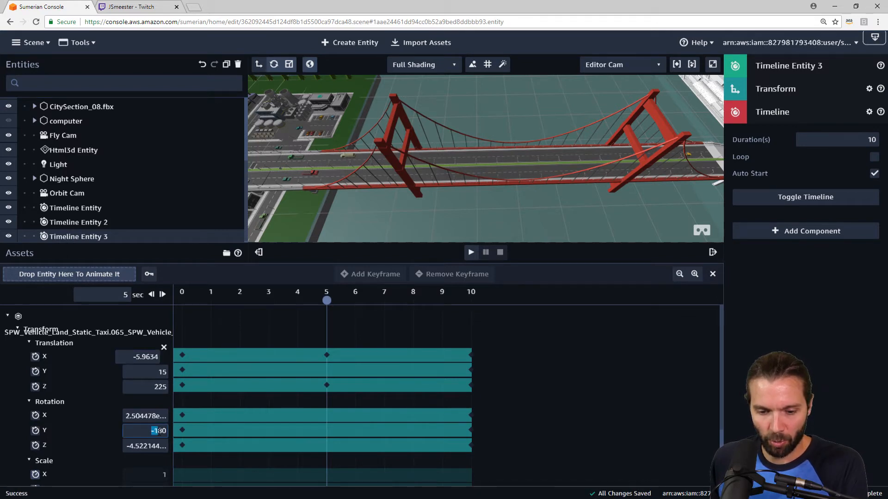
key("BackSpace")
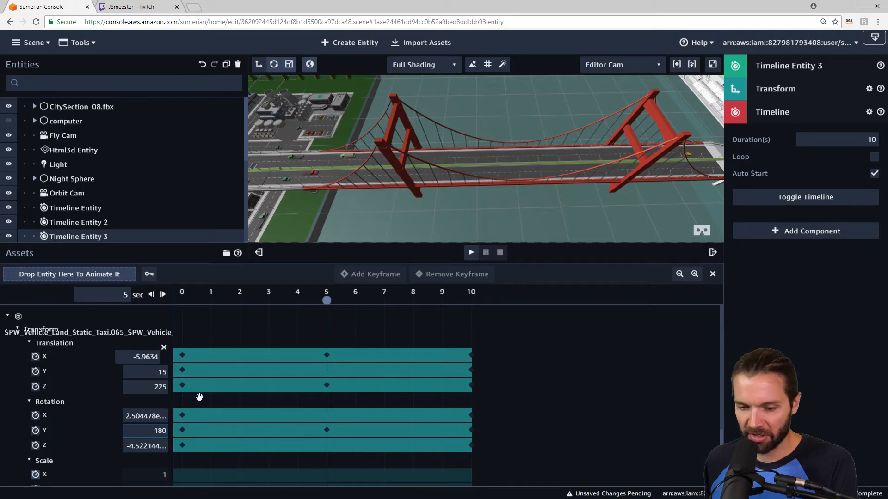
Add a keyframe to the taxi's Translation Y track at 5 seconds and remove it again.
left_click(328, 372)
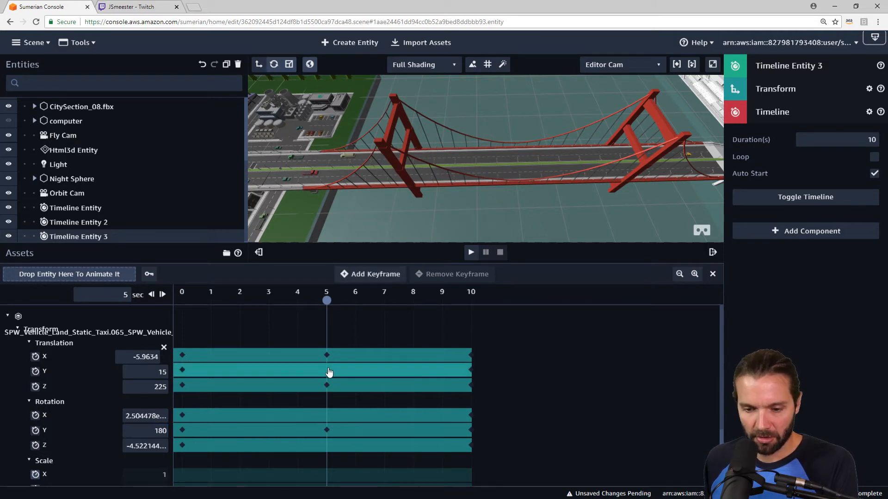
left_click(359, 277)
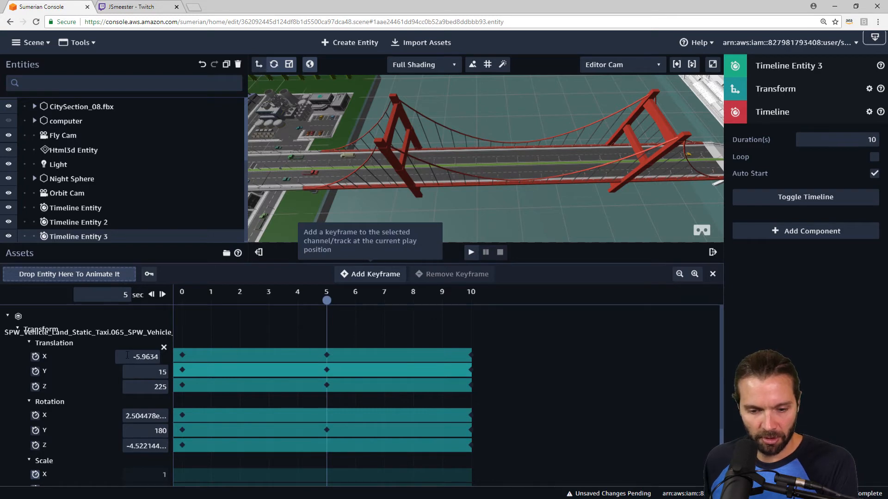
left_click(327, 370)
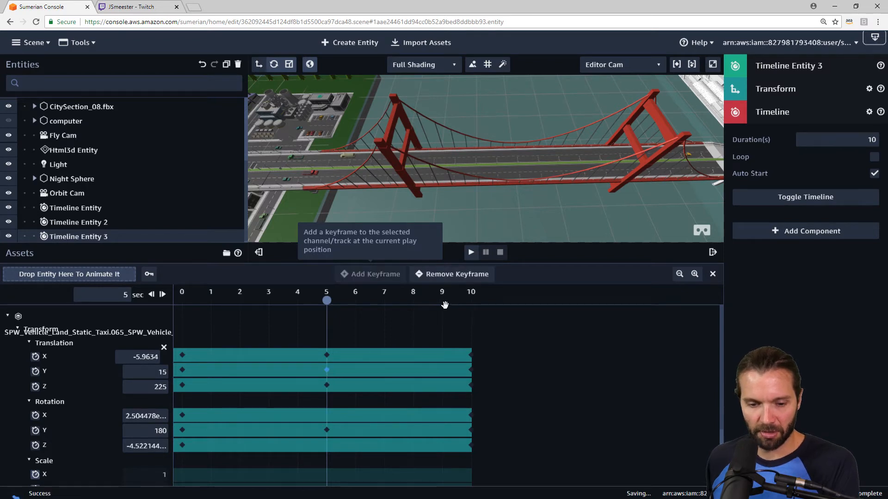
left_click(443, 275)
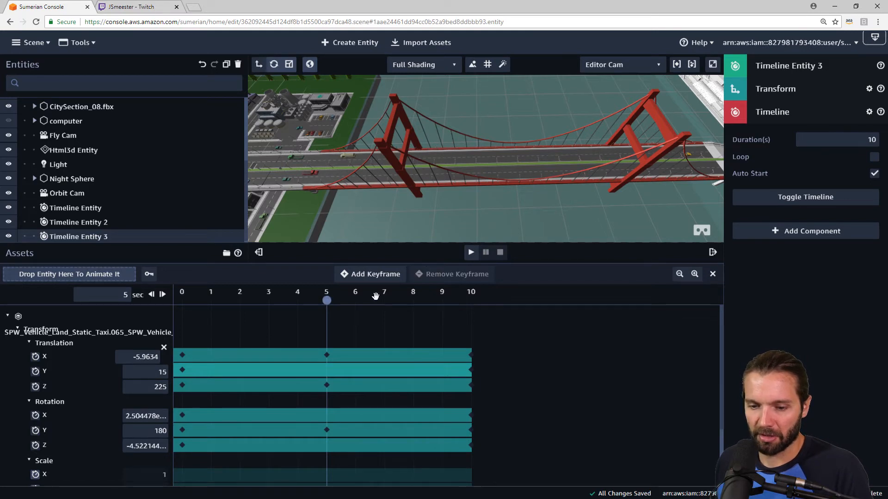
Turn on looping for the Timeline Entity 3 timeline and return to the start of the entity list.
left_click(874, 157)
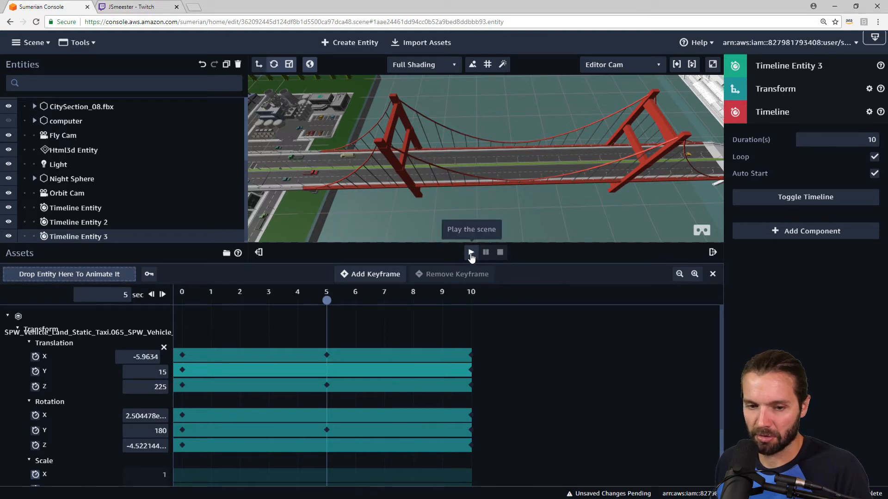
scroll(174, 202, "up", 5)
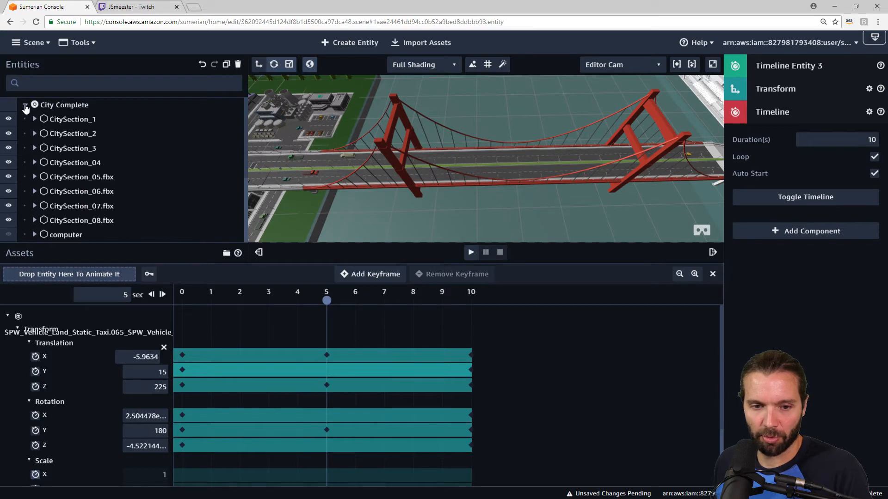
Make Orbit Cam the scene's main camera, and reselect Timeline Entity 3.
left_click(25, 105)
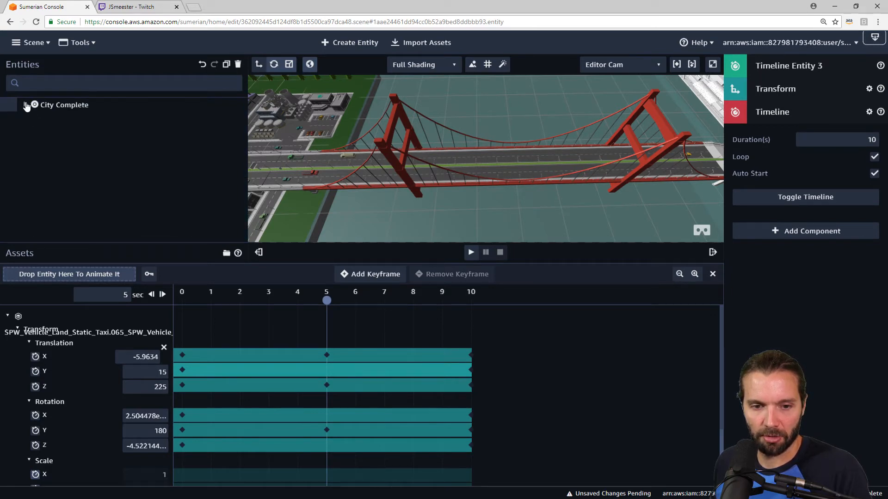
left_click(26, 105)
scroll(69, 128, "down", 3)
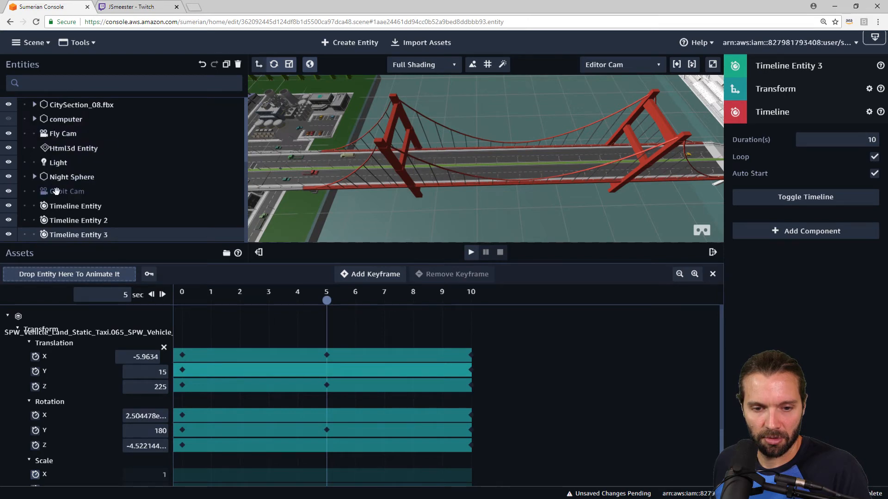
left_click(65, 192)
left_click(877, 148)
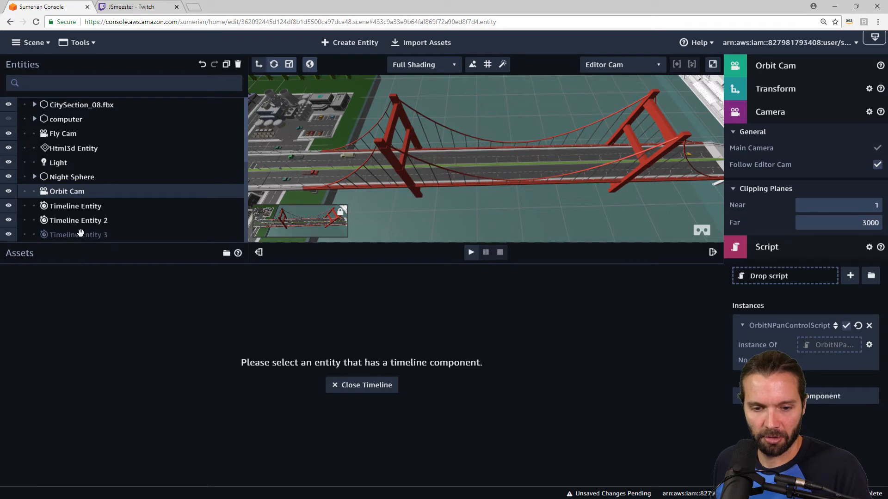
left_click(48, 235)
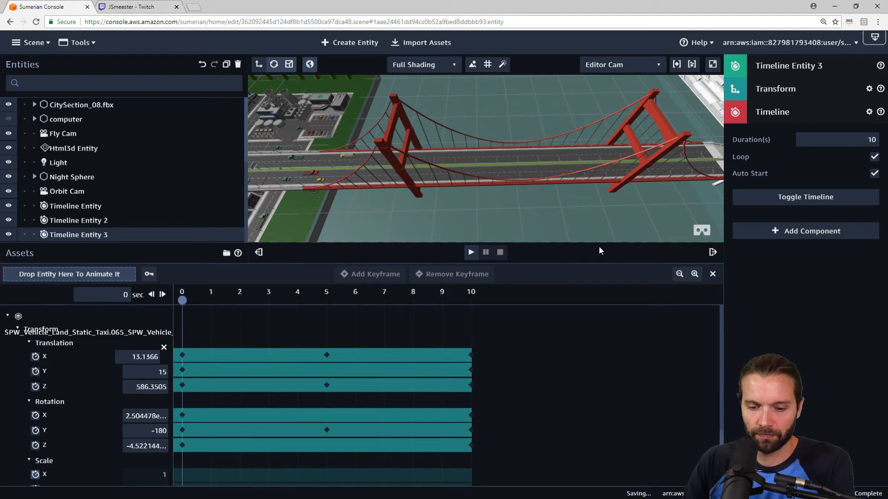
Play and stop the scene, and scrub the timeline to examine the taxi's rotation along its route.
left_click(470, 251)
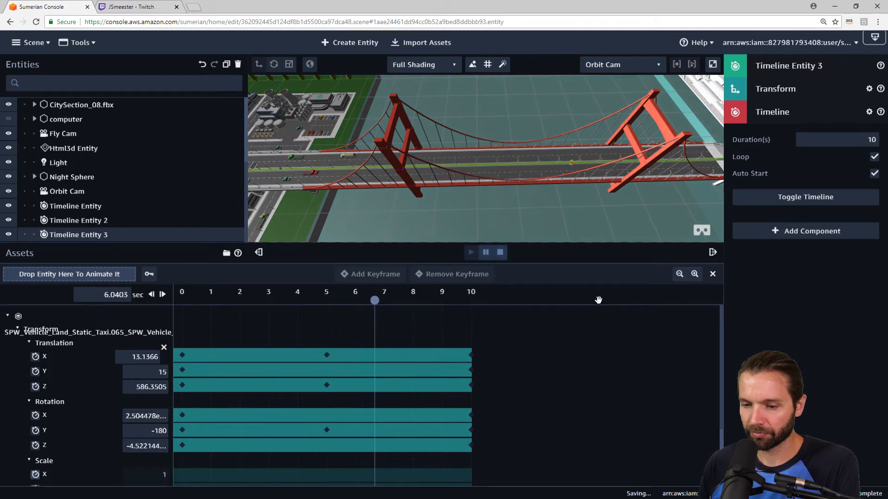
left_click(499, 253)
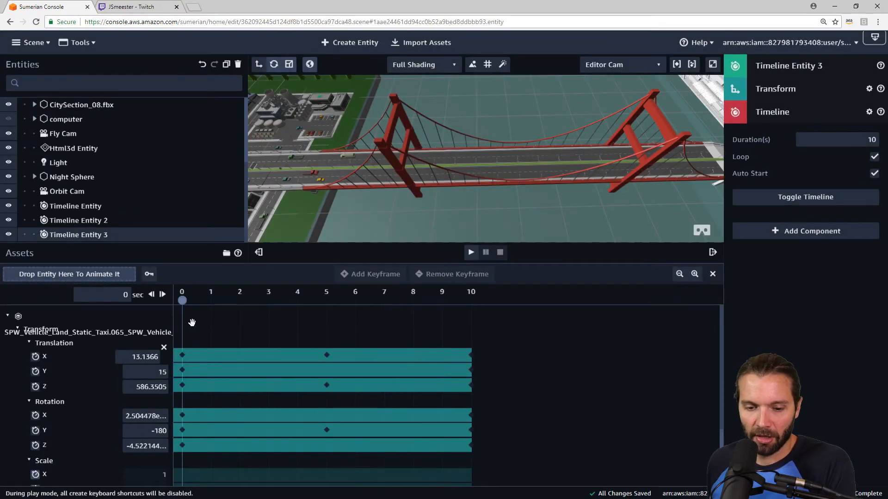
left_click_drag(182, 301, 310, 324)
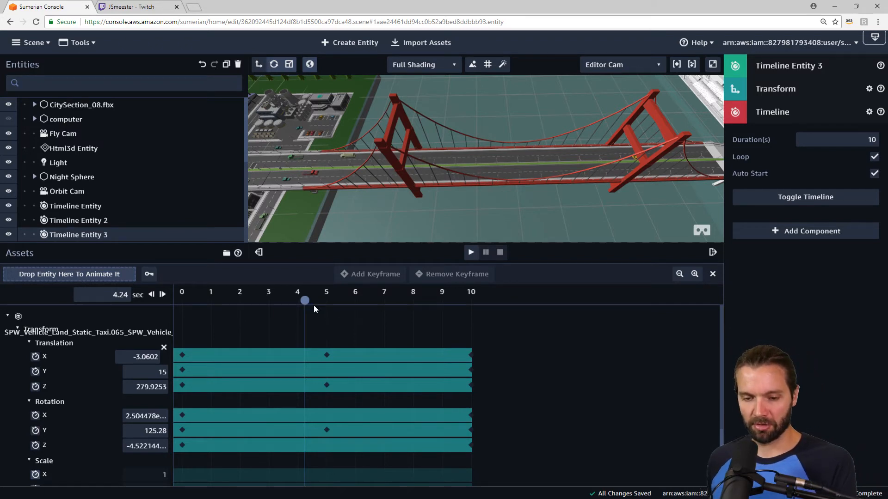
left_click_drag(305, 300, 442, 353)
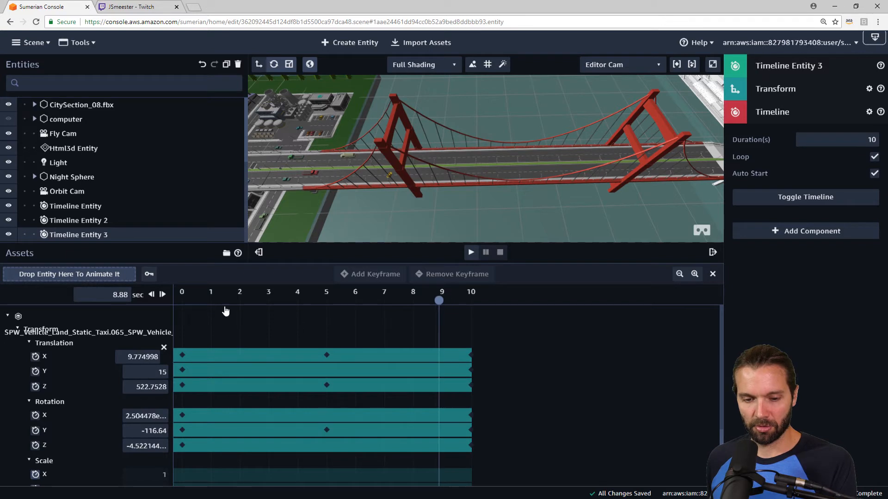
Set the taxi's Rotation Y at the 5-second keyframe to 0 and scrub the first half of the animation to check the turn.
left_click(151, 295)
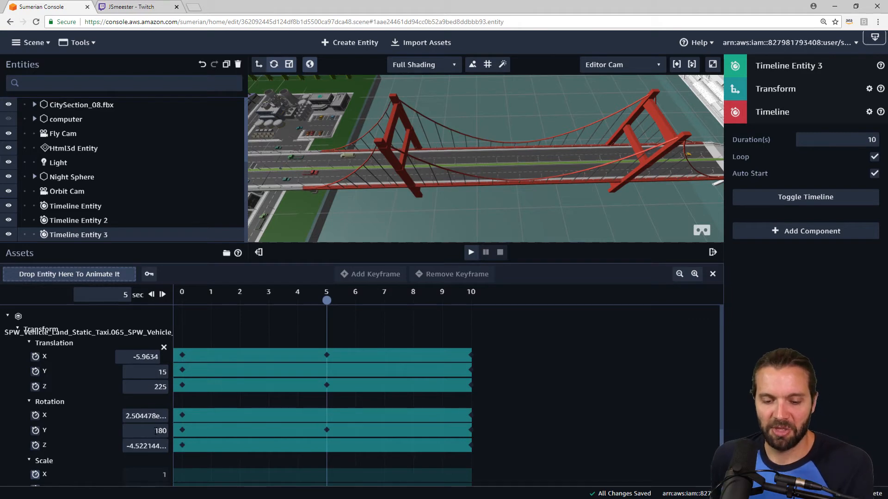
type("0")
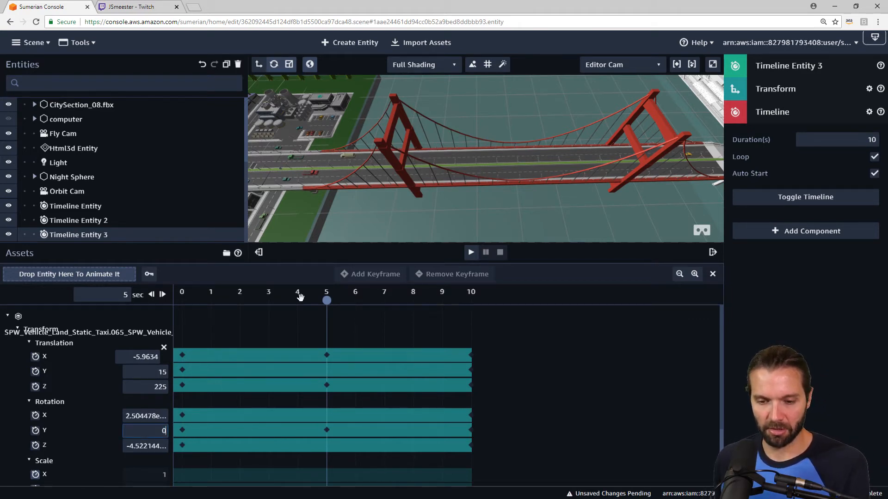
left_click_drag(322, 306, 276, 355)
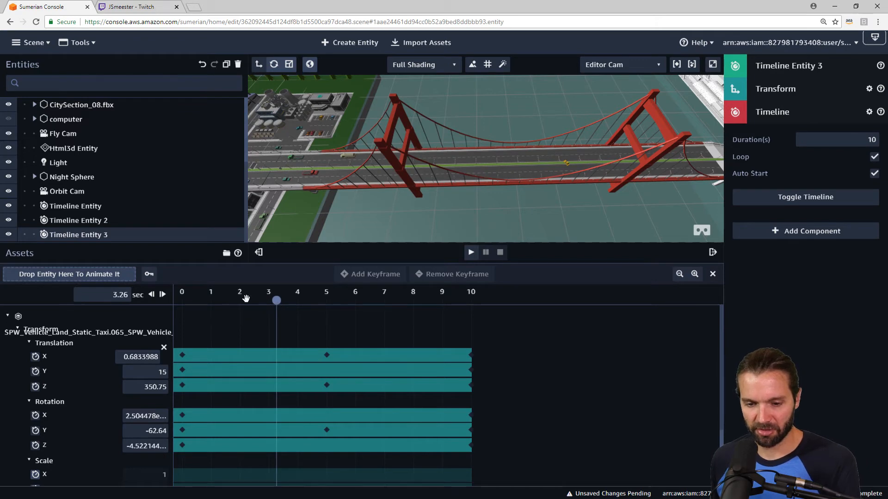
left_click_drag(270, 297, 211, 298)
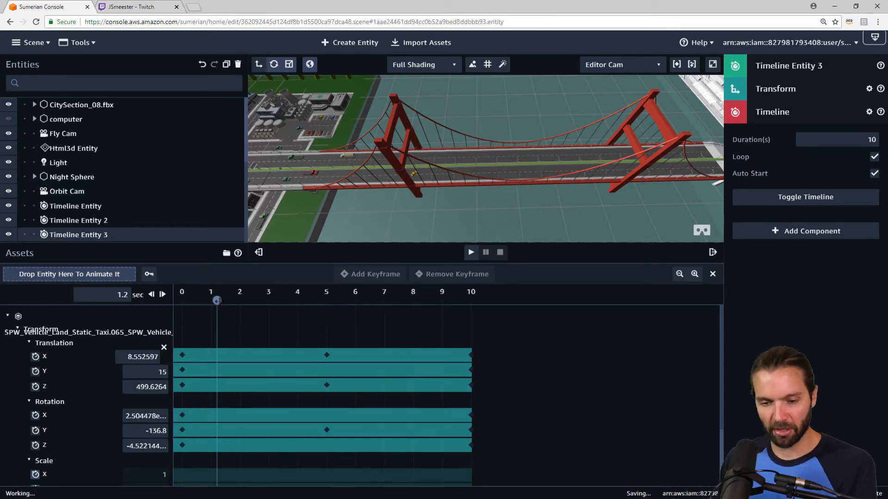
left_click_drag(217, 301, 239, 301)
left_click_drag(293, 310, 320, 319)
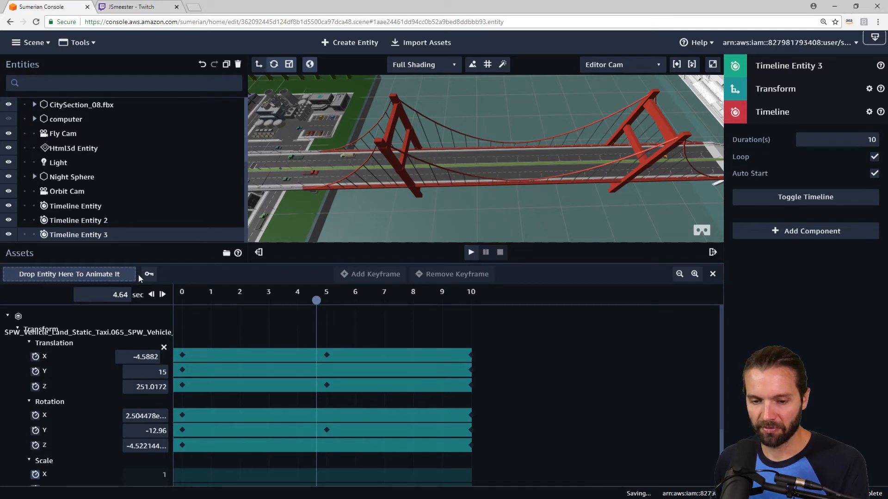
left_click(152, 295)
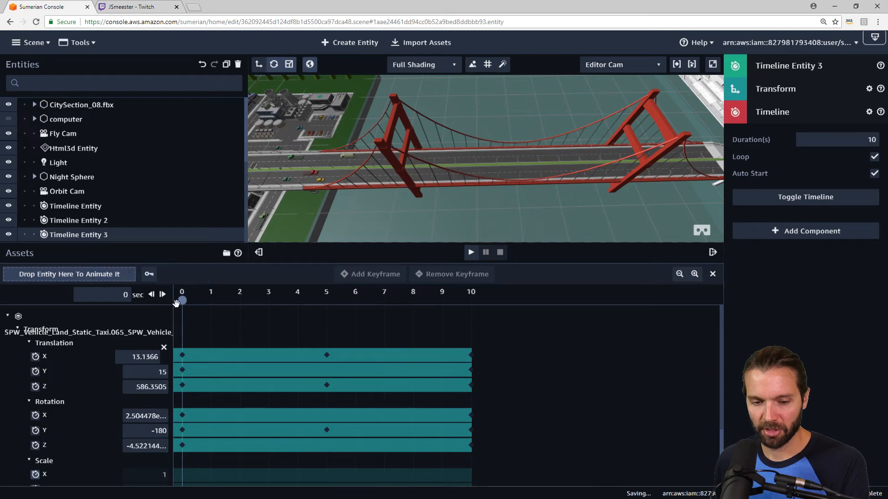
Add a keyframe to the taxi's Translation X track at 4.84 seconds and set its value to 13.1366.
left_click_drag(182, 301, 322, 306)
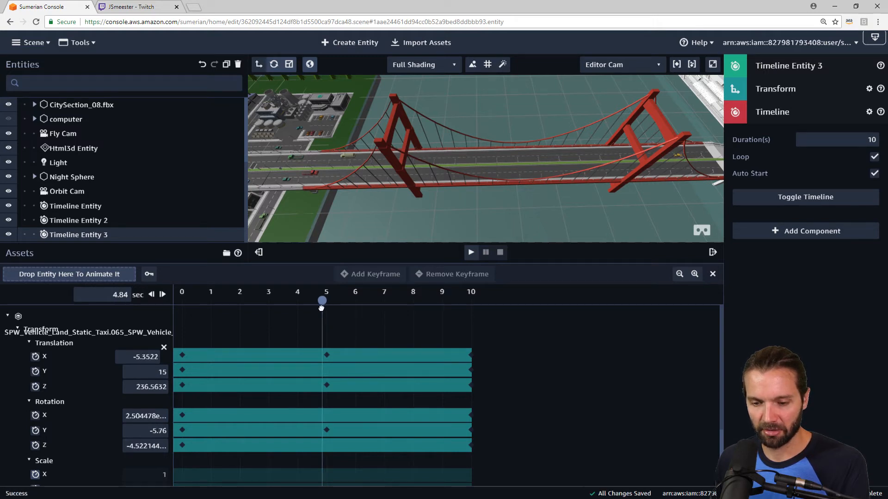
left_click(308, 359)
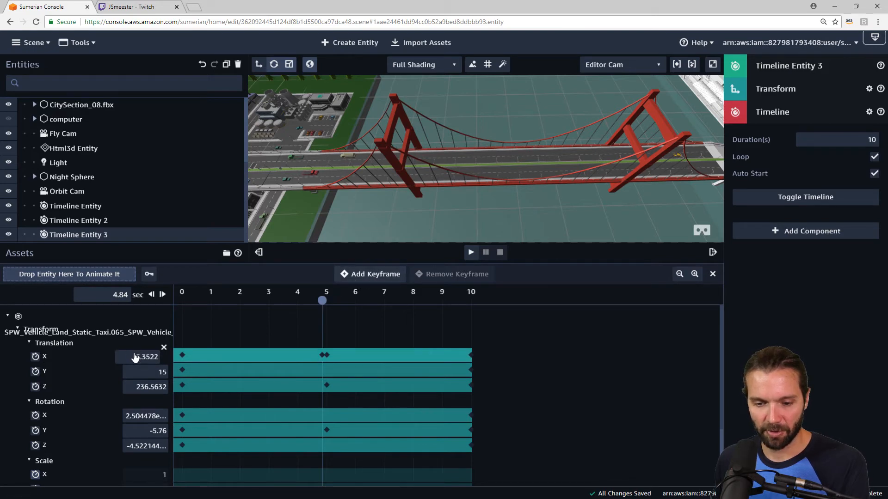
left_click(136, 357)
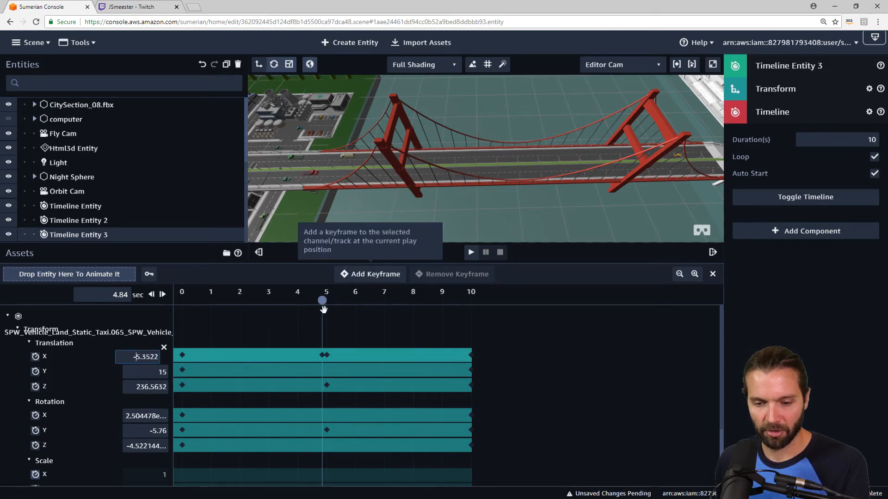
left_click(152, 294)
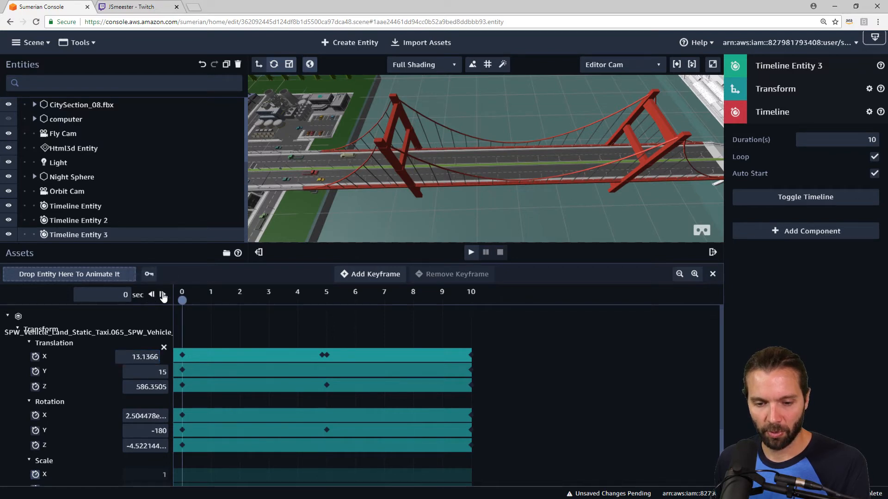
left_click(163, 294)
left_click(134, 356)
type("13.1366")
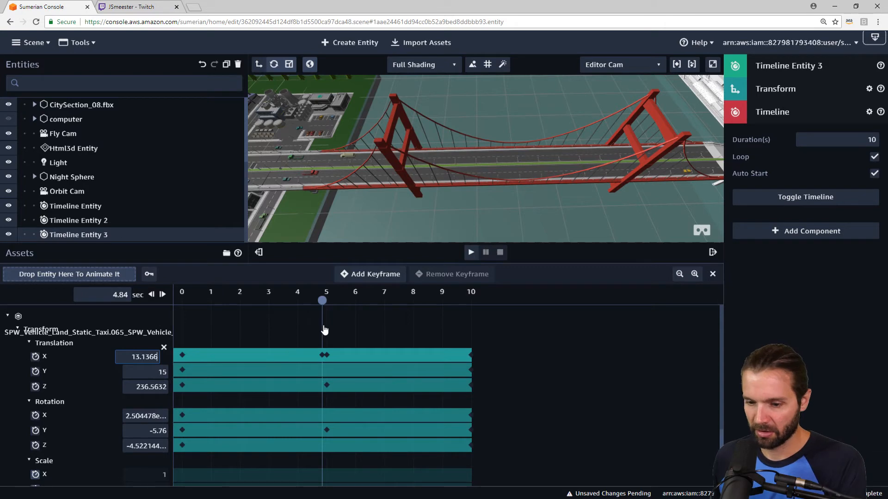
Enlarge the timeline scale and scrub through the taxi's return trip to 9.82 seconds.
left_click(336, 296)
left_click(693, 274)
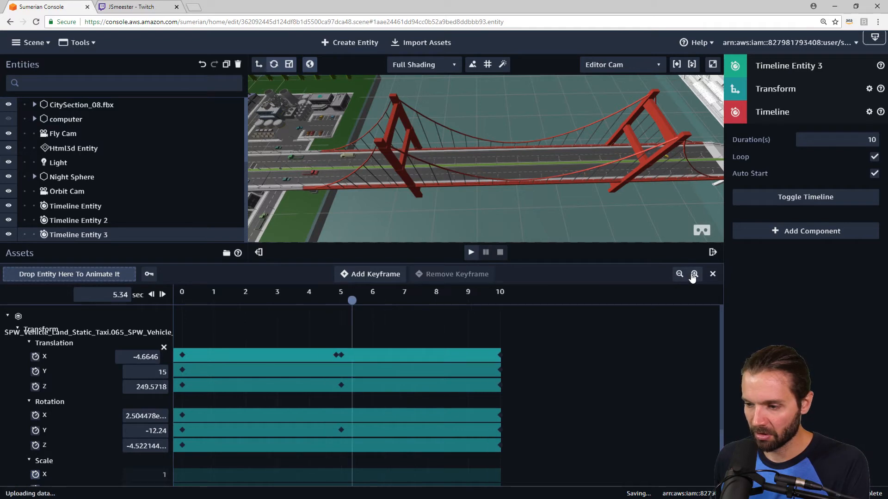
left_click(693, 274)
left_click(693, 274)
left_click(693, 274)
left_click(693, 274)
left_click_drag(414, 300, 608, 331)
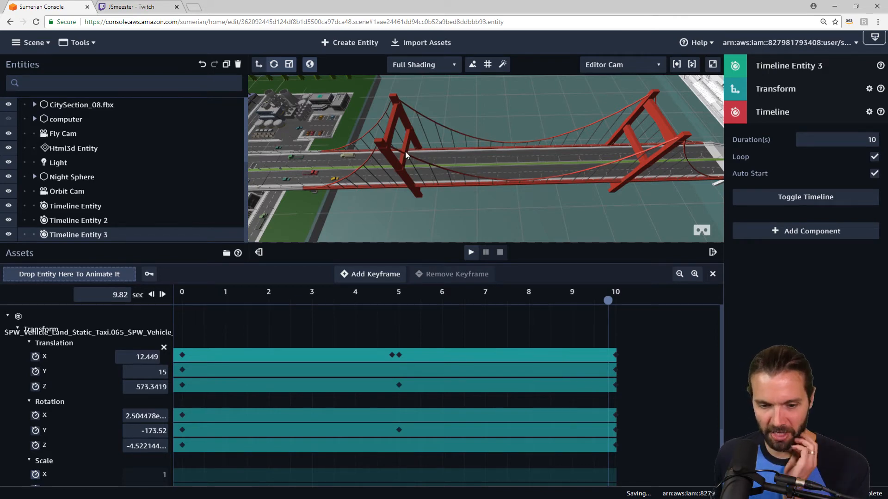
Return to the 5-second keyframe and copy the taxi's Translation X value of -5.9634.
left_click(151, 295)
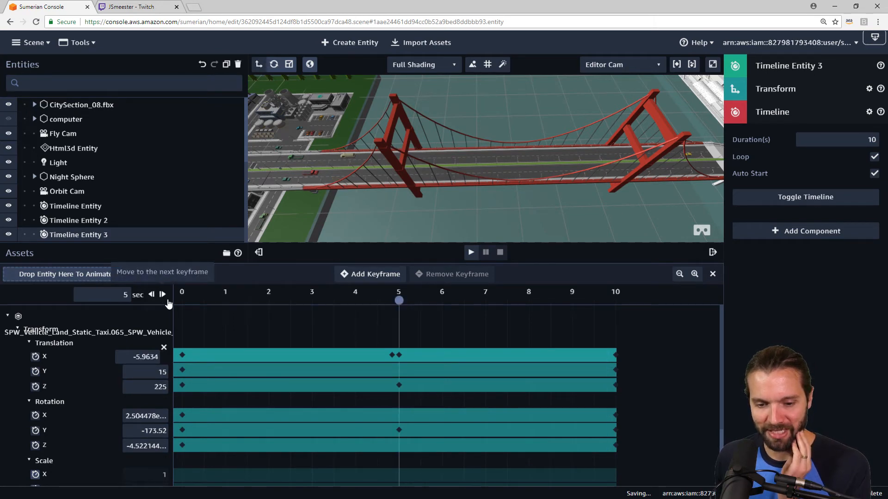
left_click(162, 294)
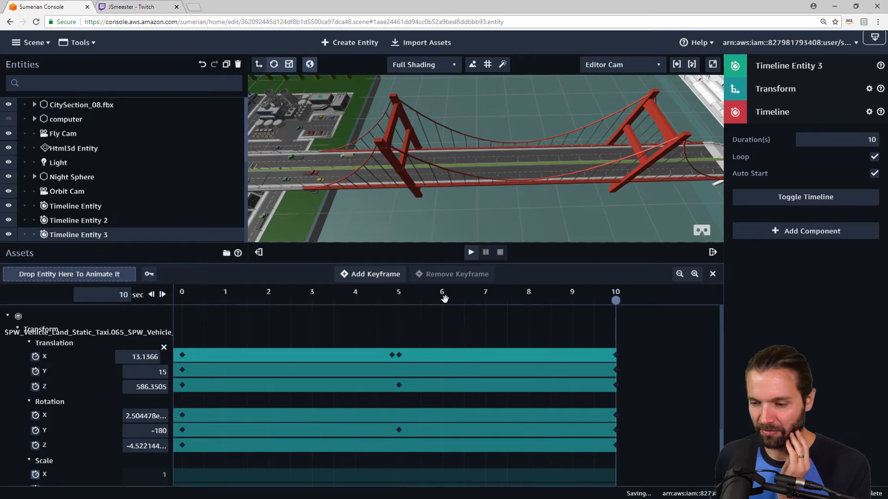
left_click_drag(615, 300, 611, 300)
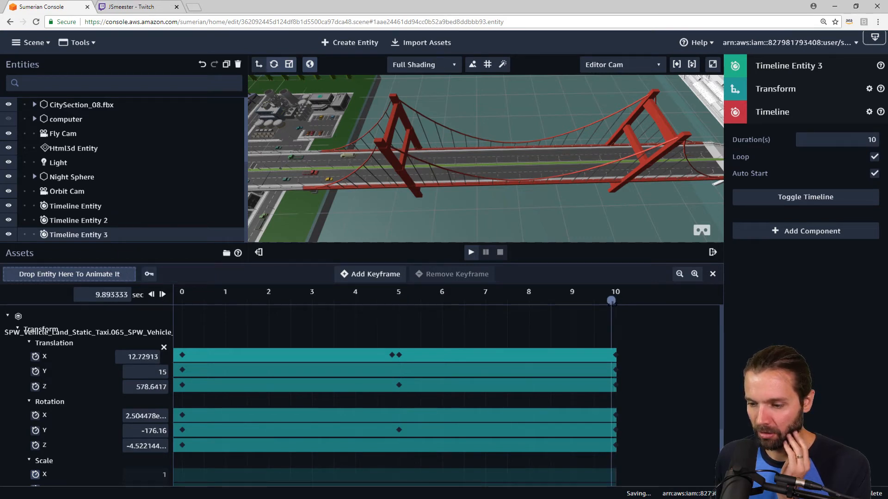
left_click(152, 295)
left_click(157, 357)
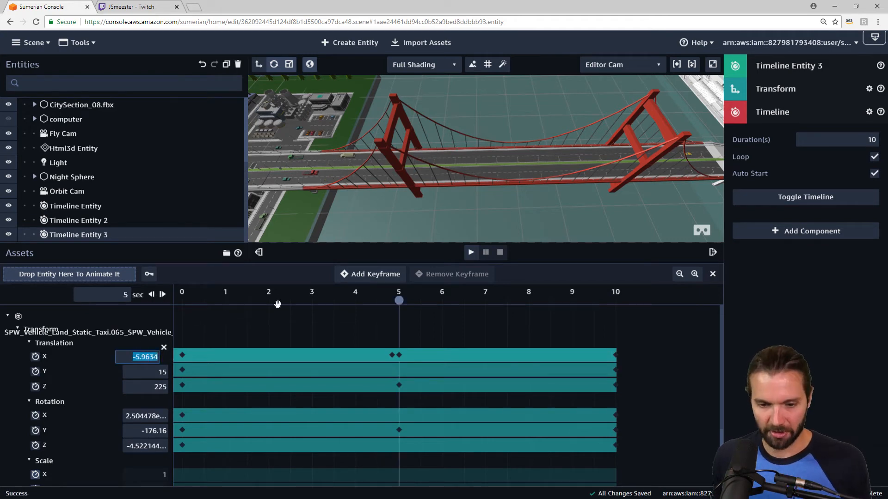
Add a keyframe to the taxi's Translation X track at 9.84 seconds and set its value to -5.9634.
left_click_drag(600, 299, 611, 300)
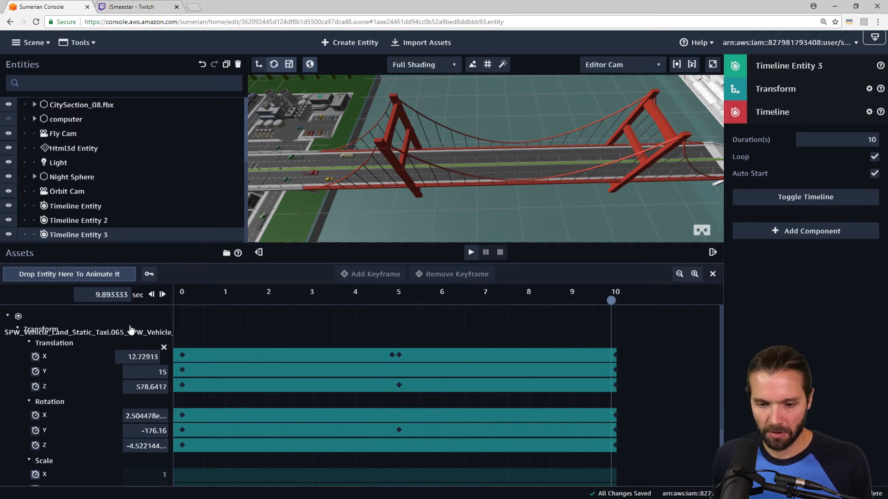
left_click_drag(94, 294, 170, 301)
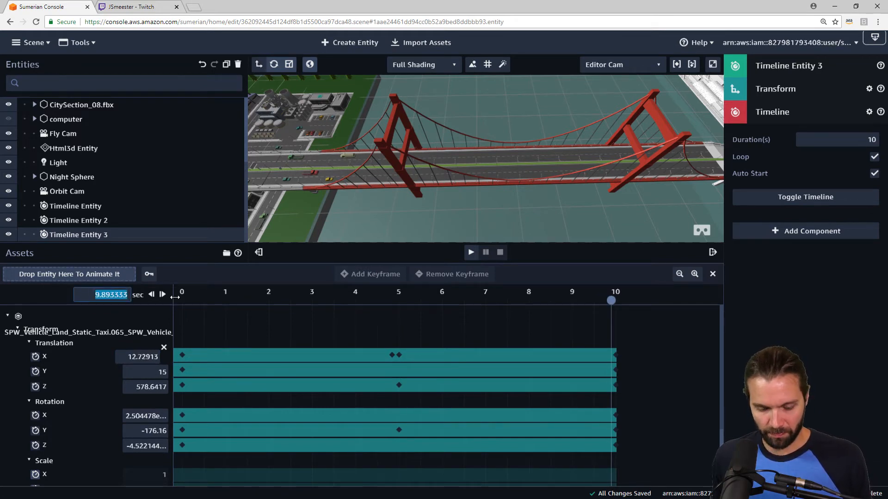
left_click(174, 297)
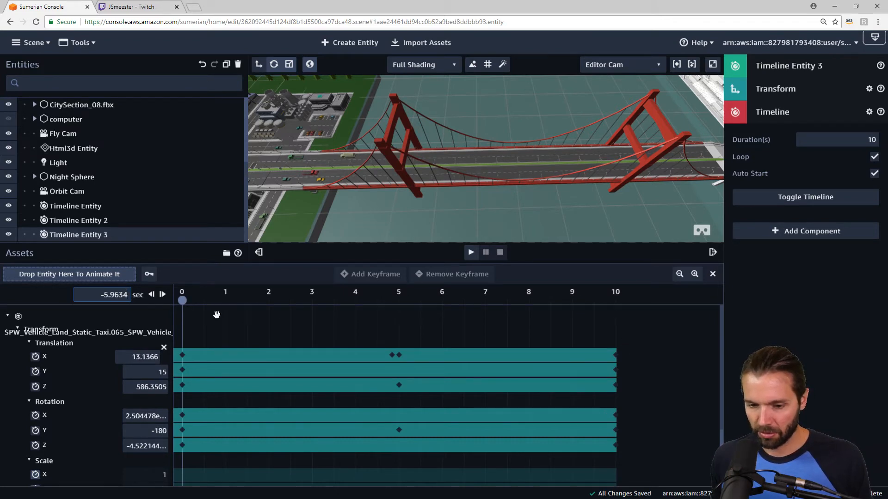
left_click_drag(182, 300, 610, 341)
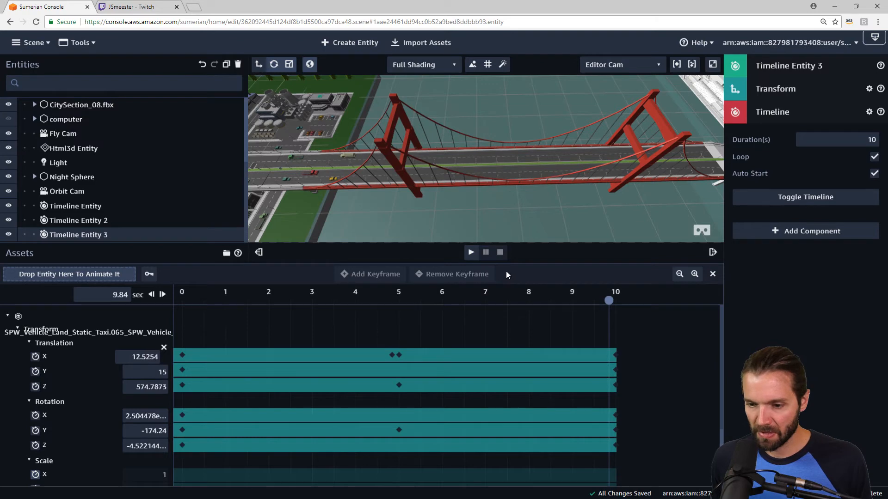
left_click(376, 276)
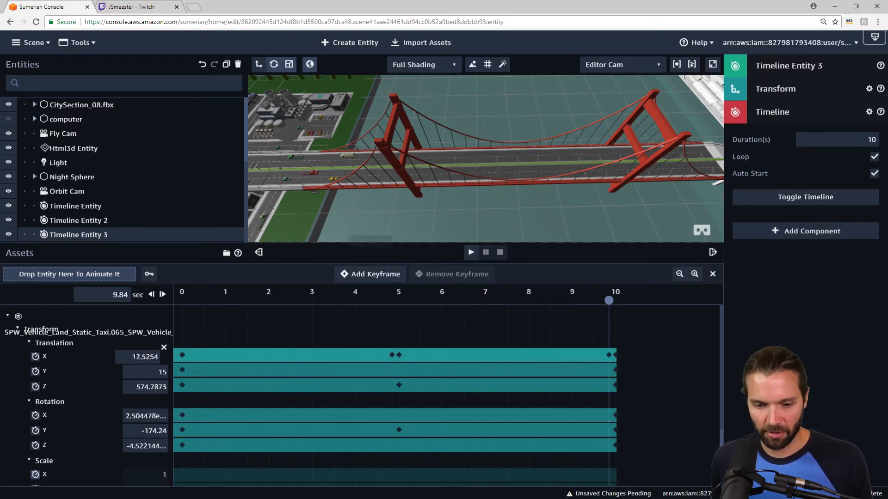
left_click(132, 356)
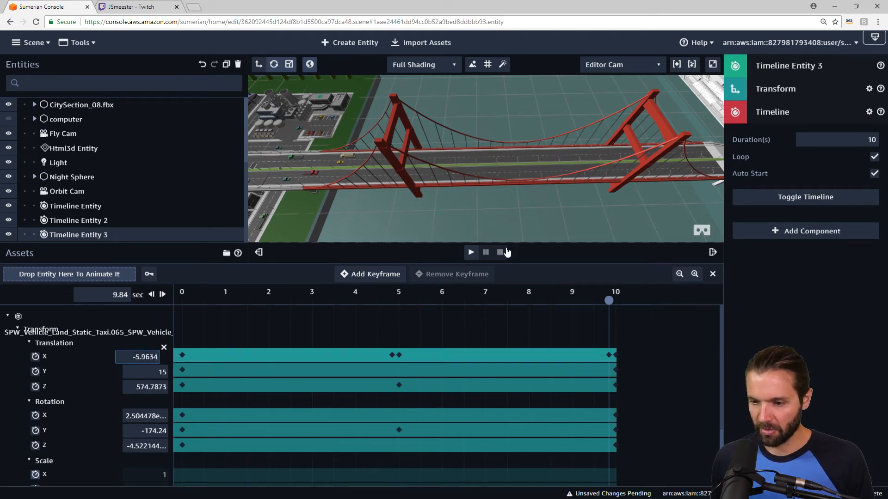
Rewind the timeline to 0 seconds, play the scene to check the taxi's lane changes, and stop playback.
left_click_drag(608, 301, 142, 323)
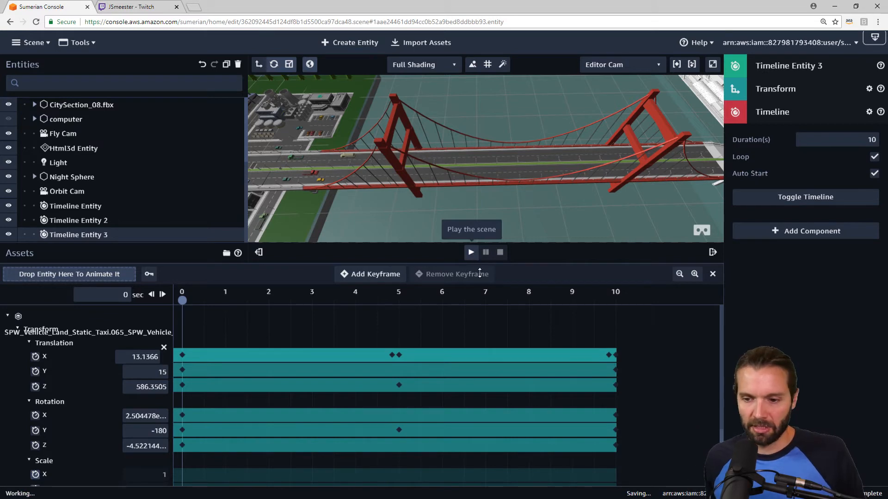
left_click(469, 253)
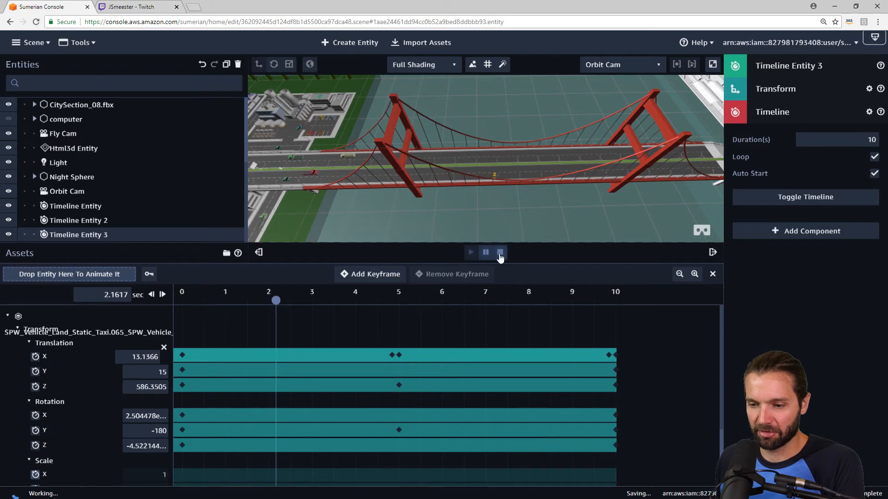
left_click(485, 252)
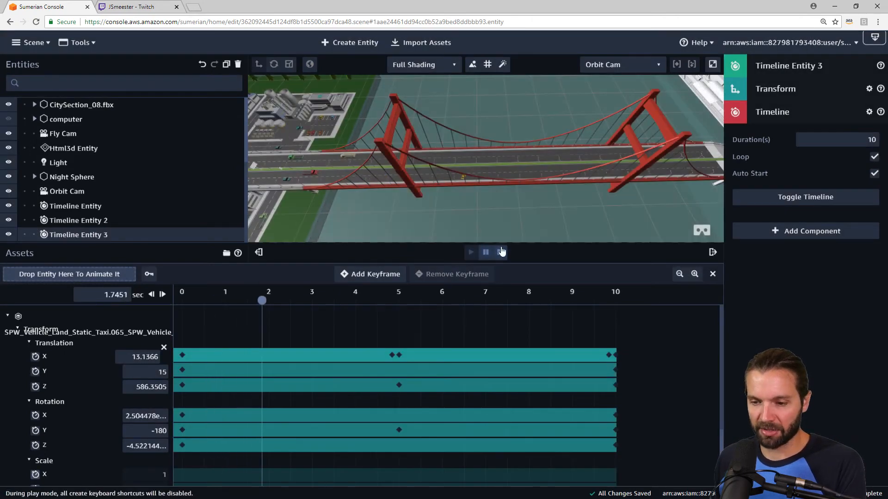
left_click(499, 253)
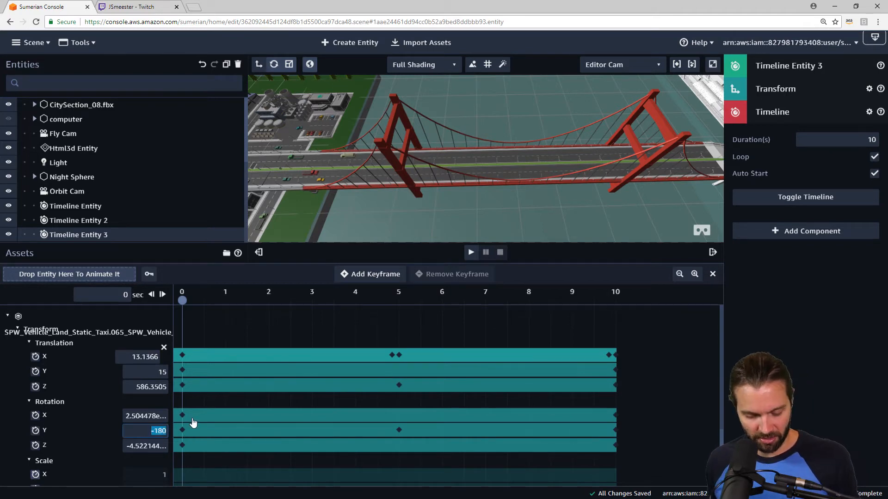
Set the taxi's Y rotation to -180 at the 4.84-second keyframe and scrub through the animation to check the motion.
left_click_drag(182, 300, 381, 316)
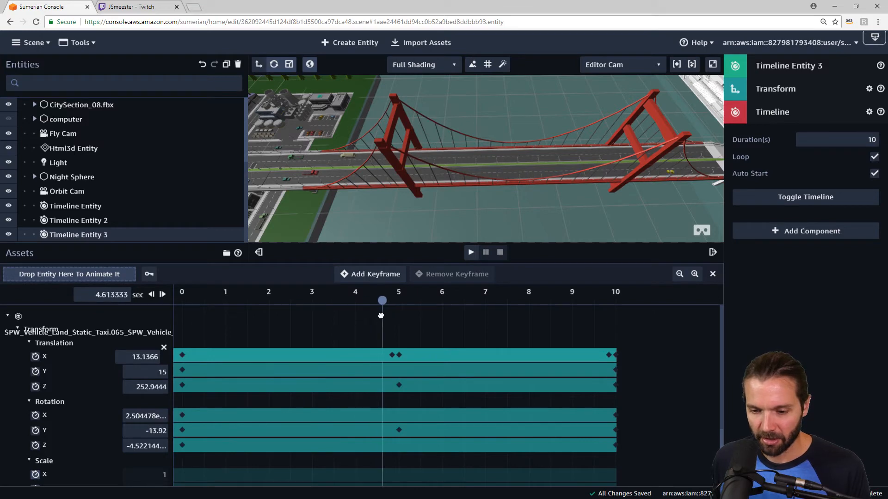
left_click(152, 295)
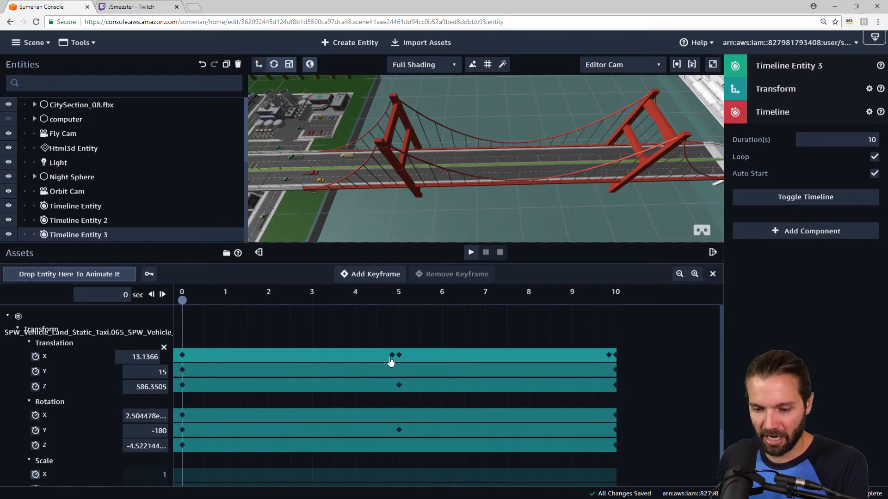
left_click(163, 295)
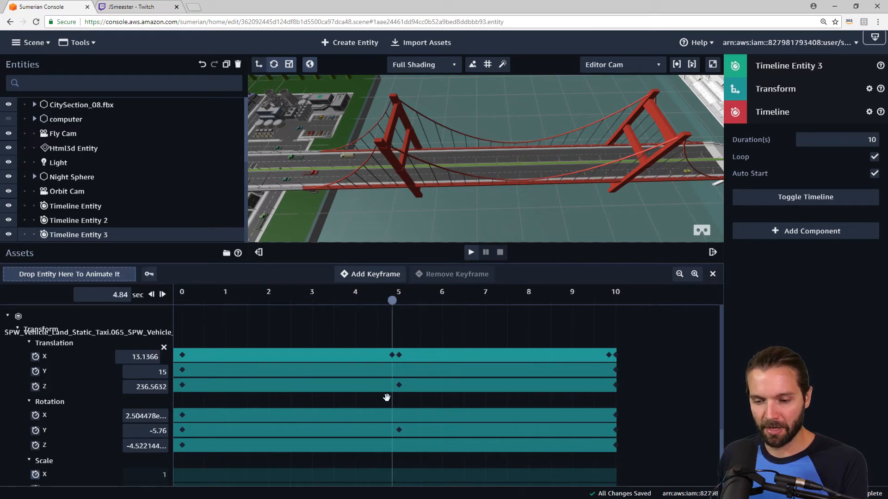
left_click(379, 432)
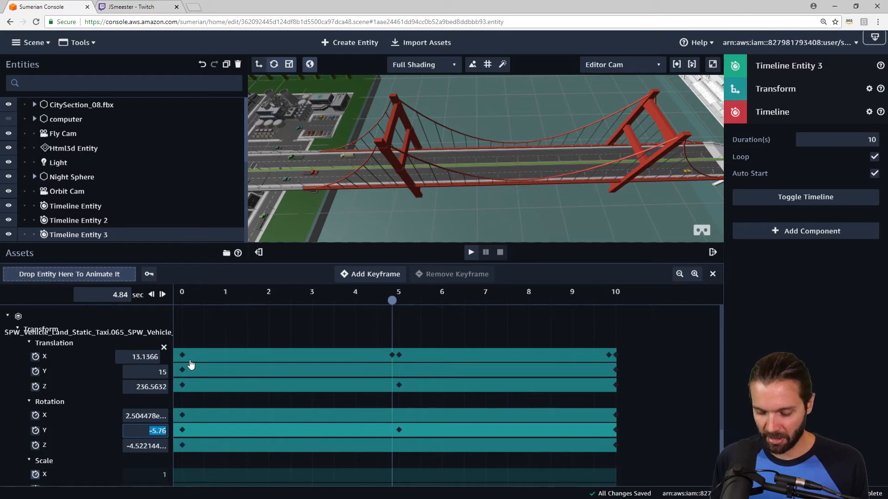
type("-180")
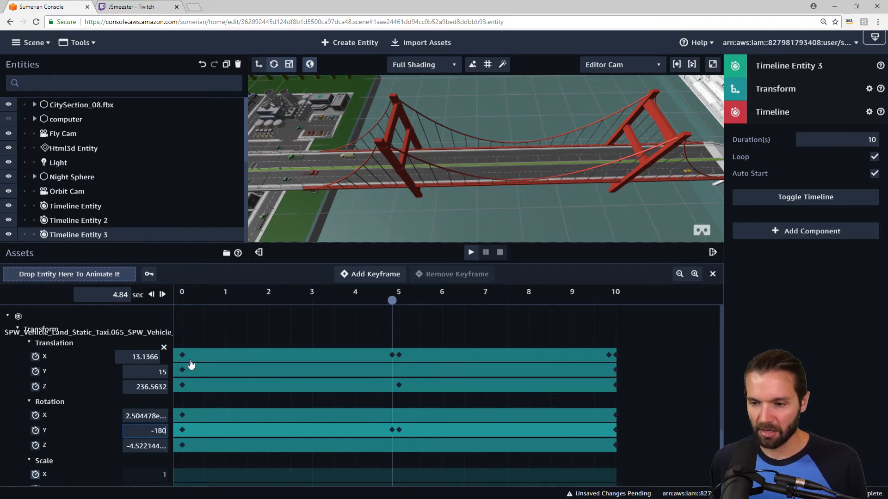
left_click_drag(392, 301, 396, 301)
left_click_drag(337, 319, 295, 332)
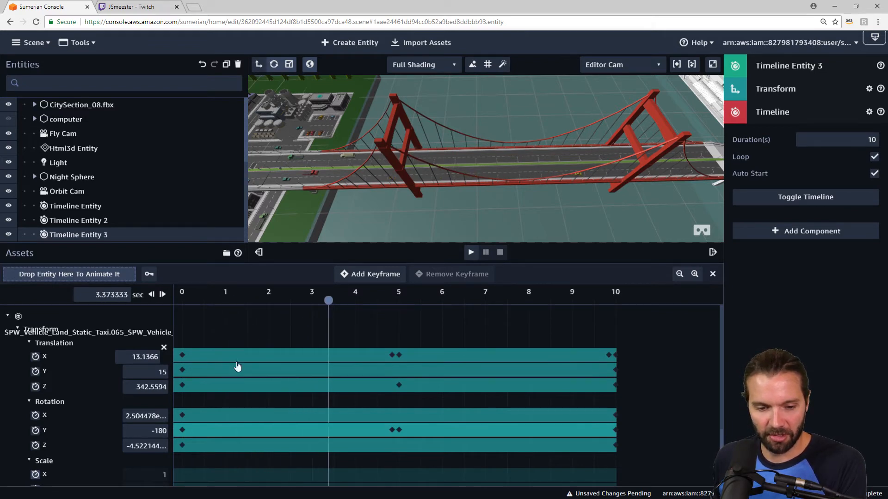
left_click_drag(305, 306, 383, 343)
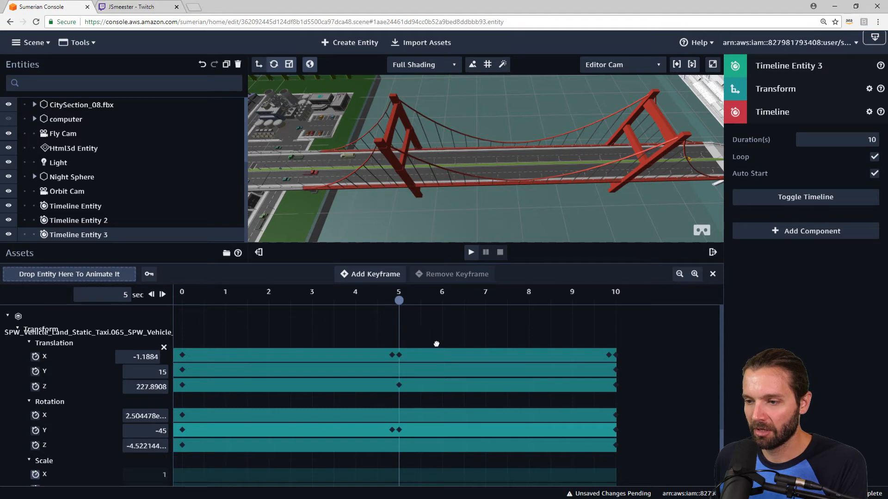
left_click_drag(454, 343, 544, 333)
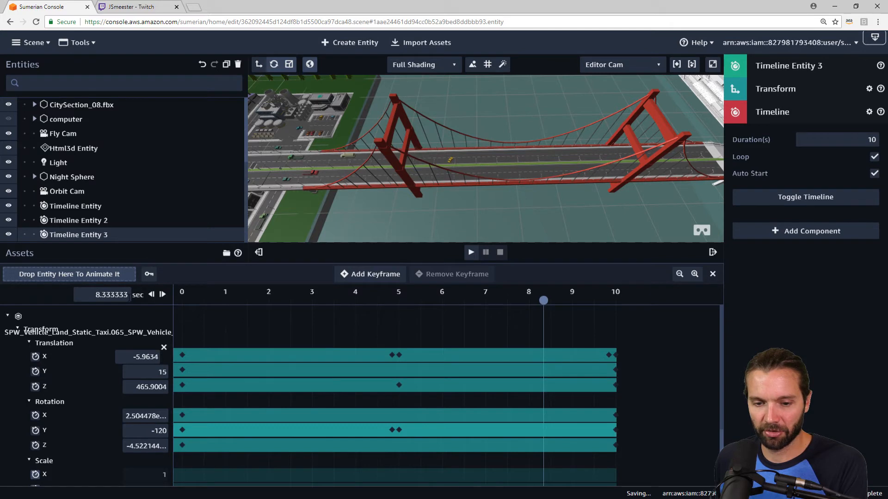
Set the taxi's Y rotation to 0 at the 9.84-second keyframe.
left_click(151, 296)
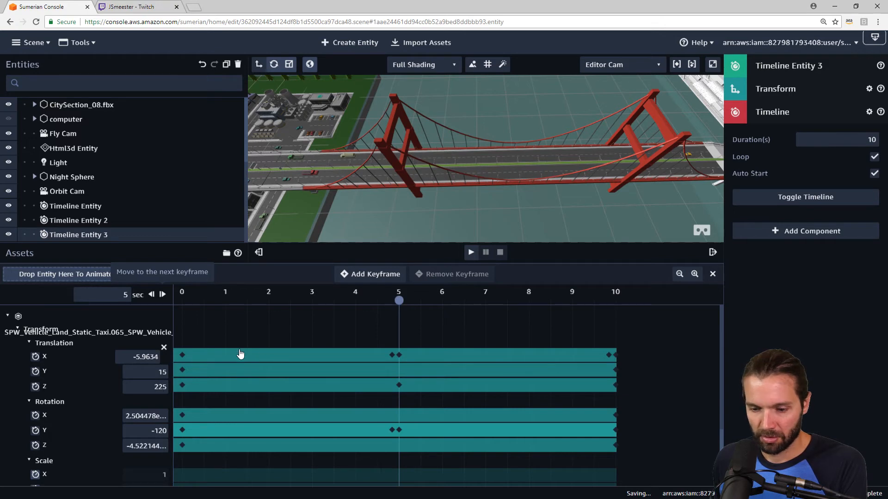
left_click(152, 298)
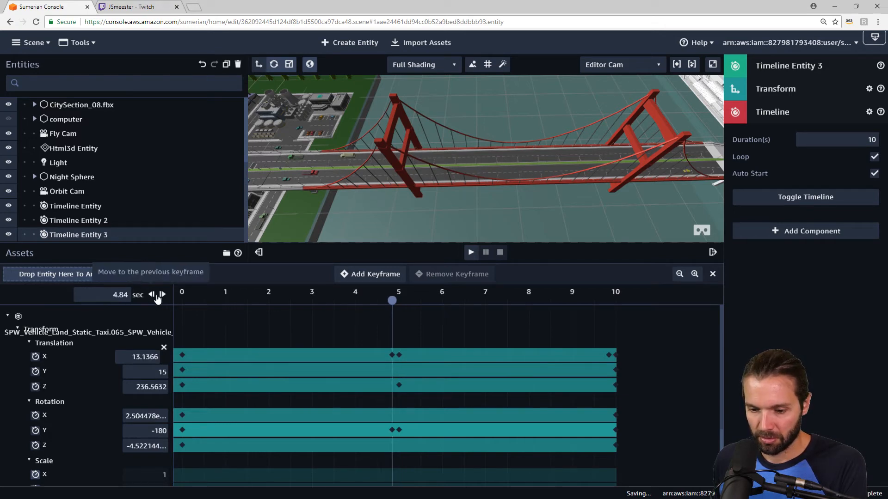
left_click(164, 298)
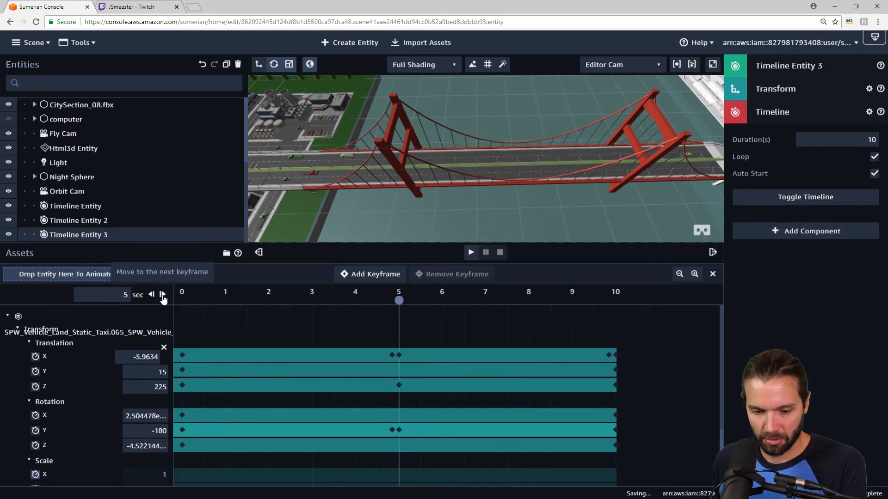
left_click(163, 298)
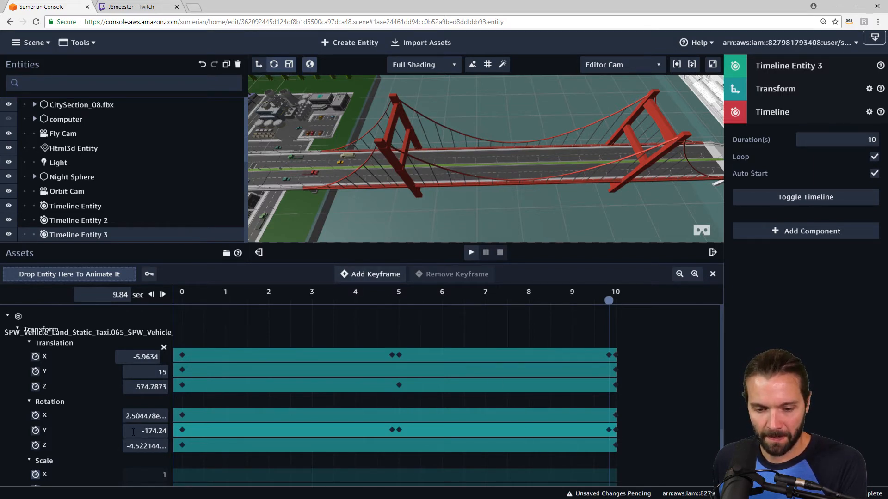
type("0")
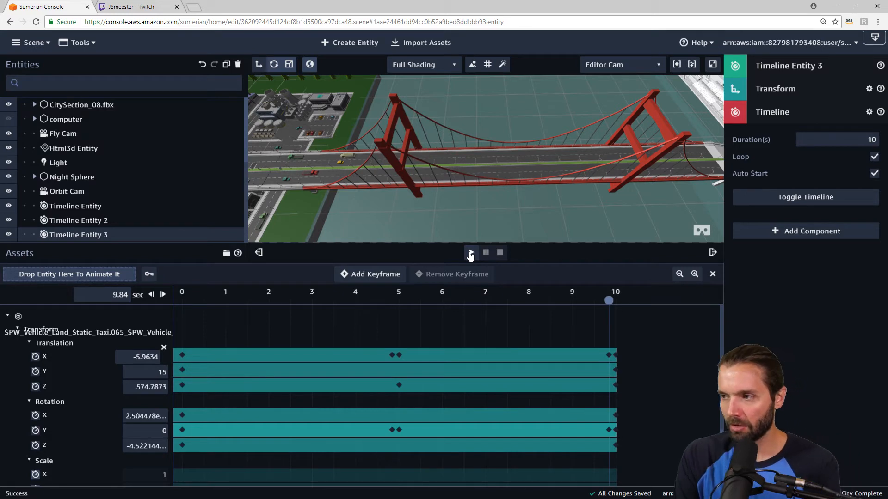
Play the scene to watch the taxi drive along the bridge and stop the playback.
left_click(470, 252)
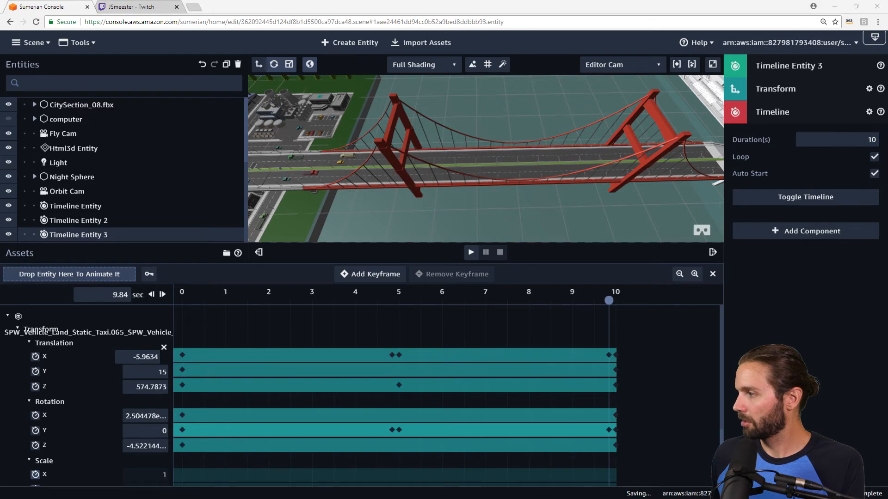
left_click(470, 254)
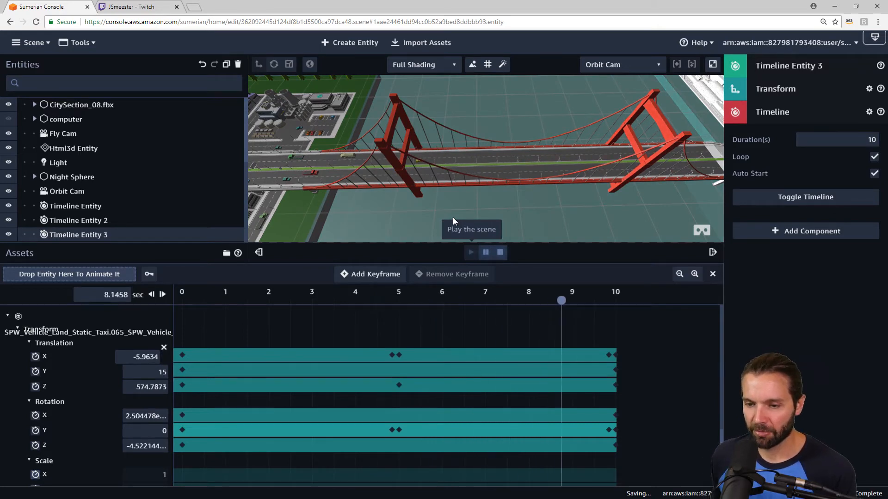
left_click(501, 254)
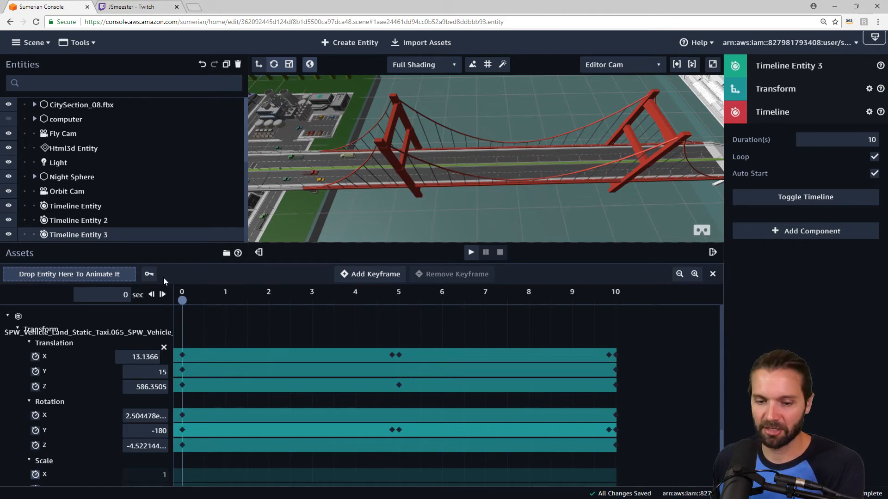
Scrub the timeline to examine the taxi's turns around 5 and 10 seconds, and replay the scene briefly.
left_click_drag(195, 305, 640, 309)
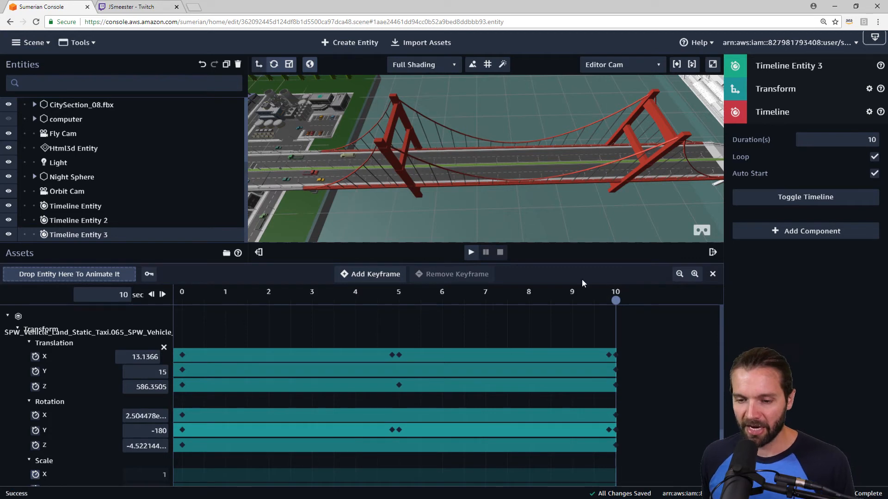
left_click_drag(601, 302, 387, 329)
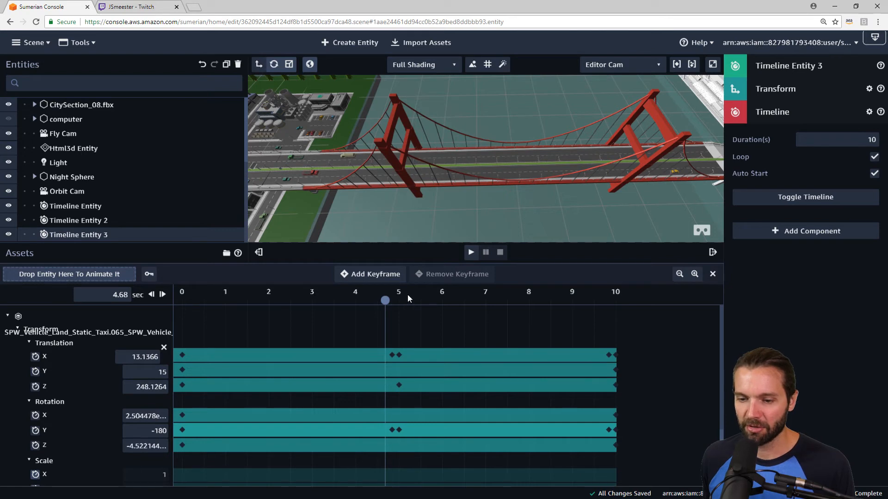
left_click_drag(385, 301, 395, 301)
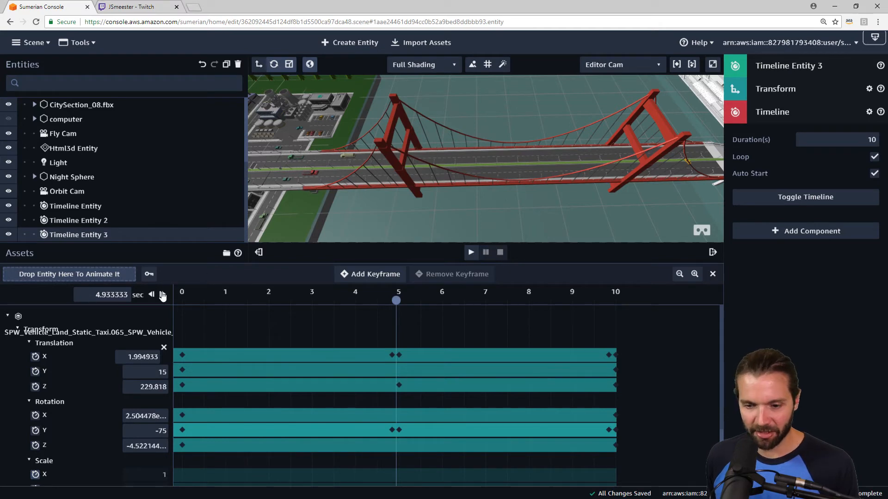
left_click(163, 295)
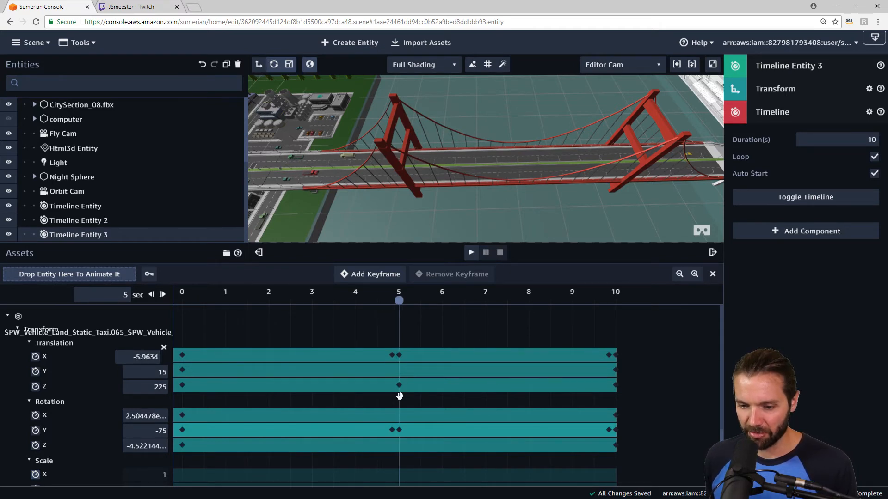
mouse_move(398, 300)
left_mouse_down()
mouse_move(560, 301)
mouse_move(399, 304)
left_mouse_up()
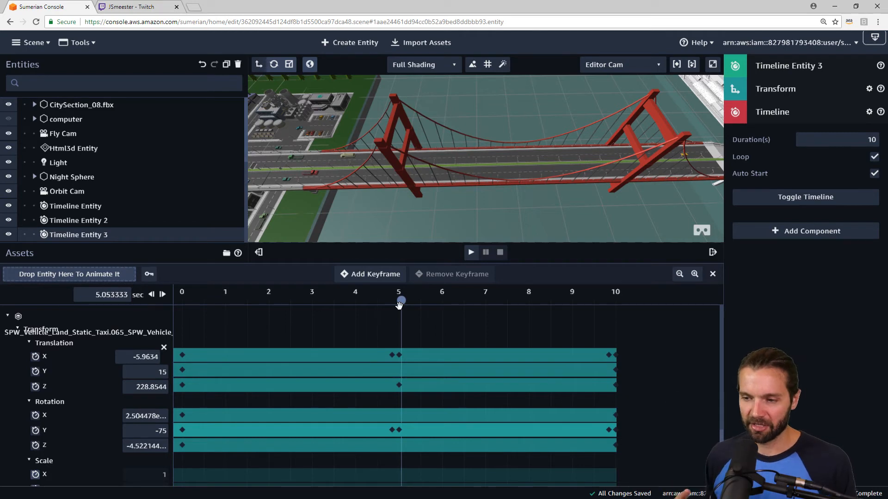
left_click_drag(402, 301, 393, 300)
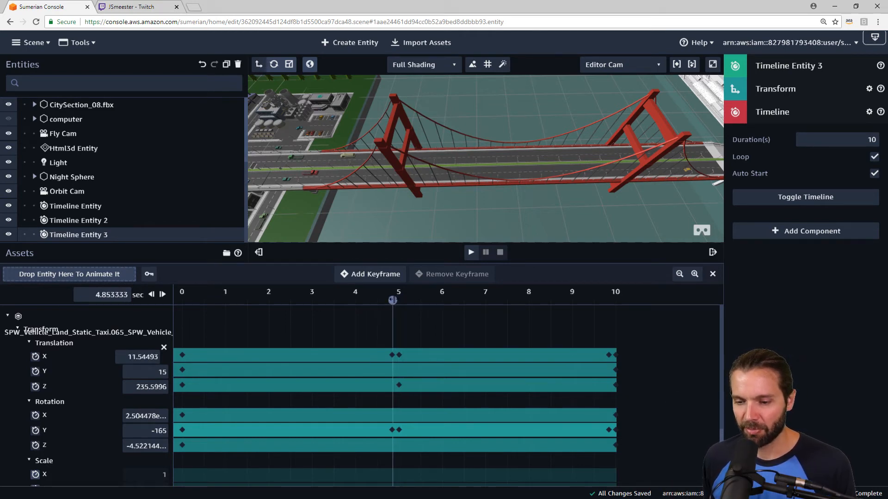
left_click_drag(393, 301, 375, 335)
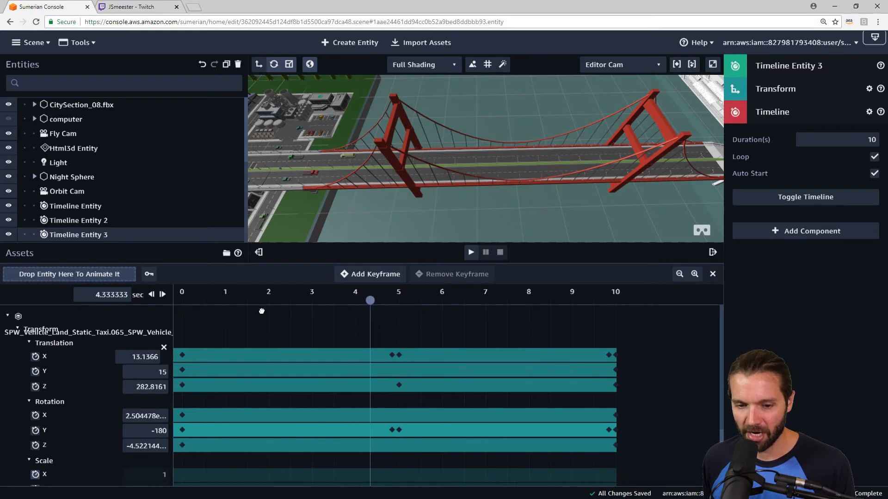
left_click(162, 295)
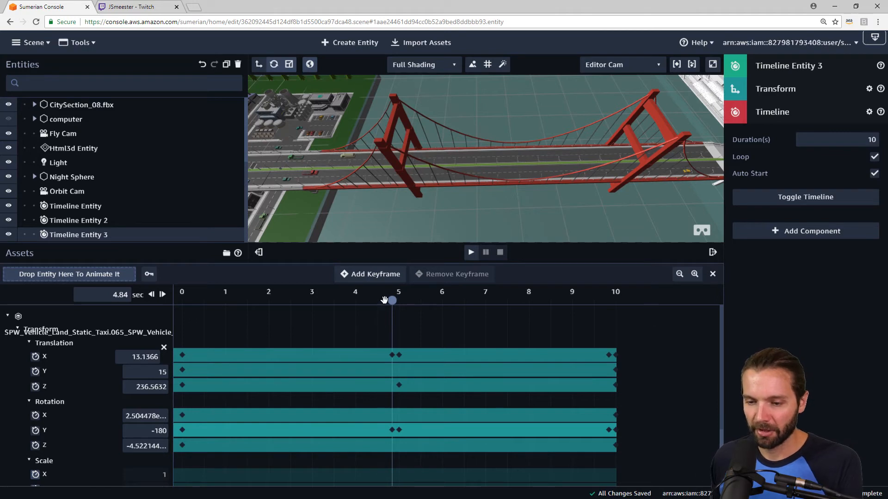
left_click_drag(391, 301, 611, 319)
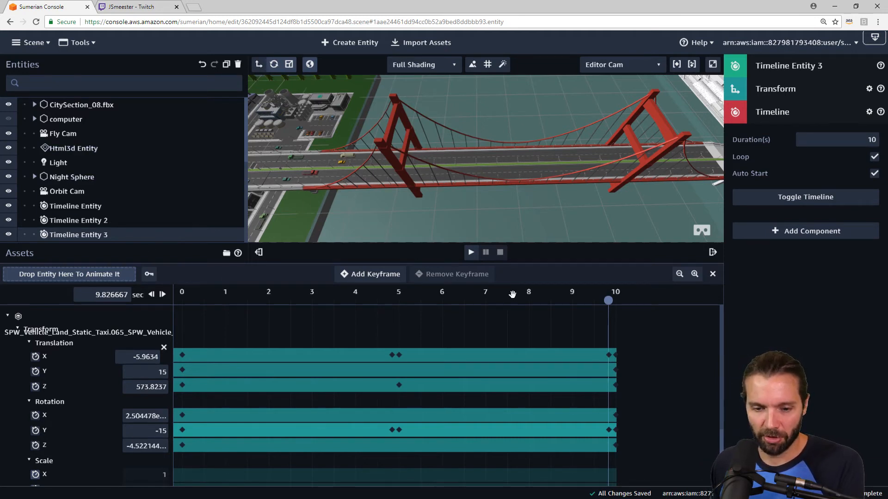
left_click(471, 252)
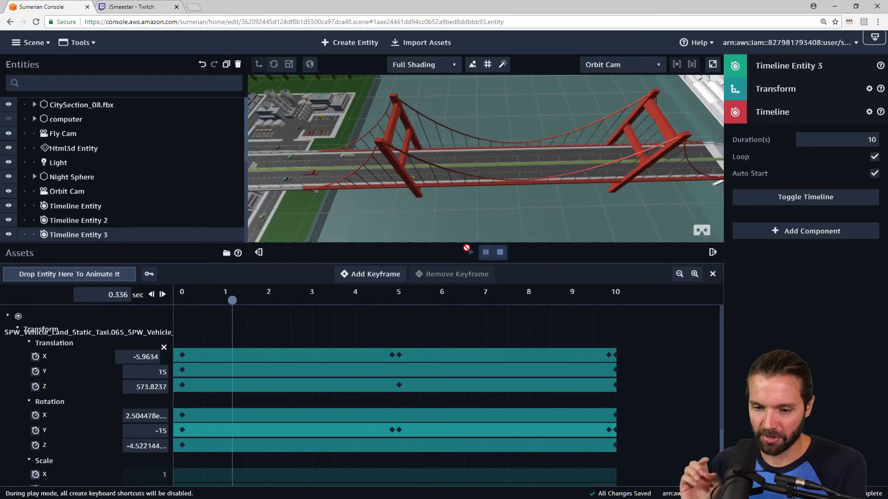
left_click(499, 252)
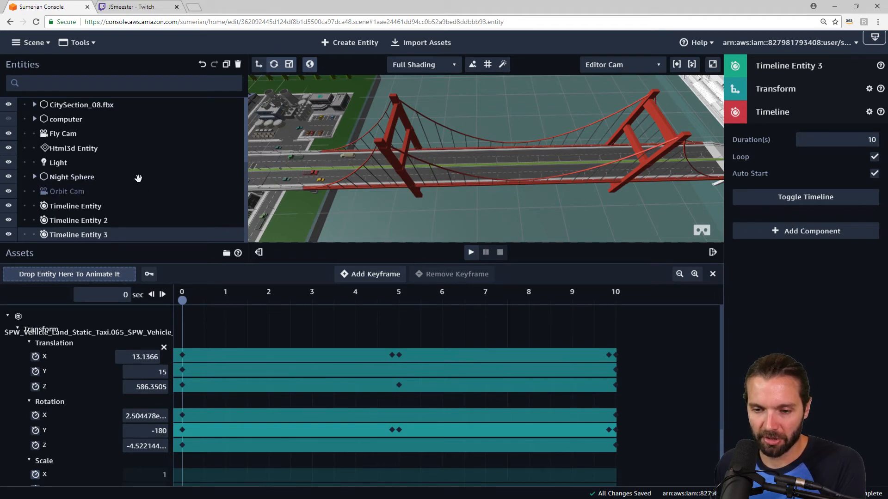
Scrub the timeline to place the taxi partway across the bridge.
scroll(128, 166, "up", 5)
scroll(118, 120, "down", 1)
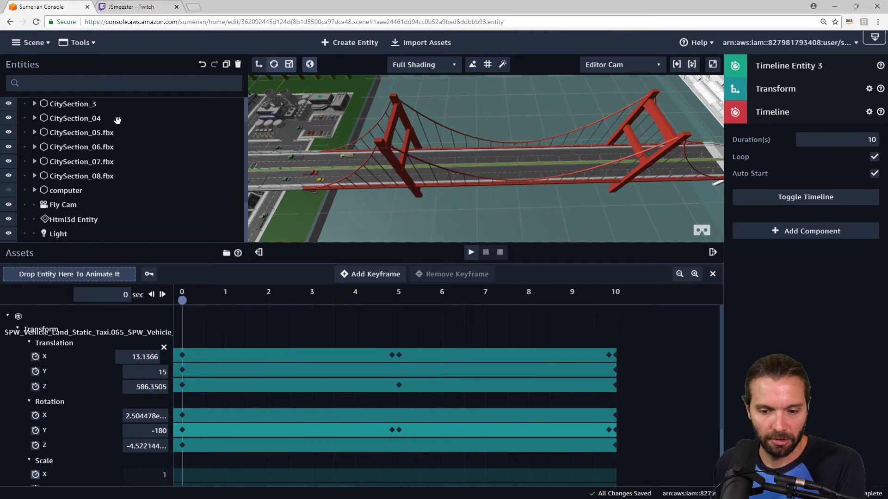
scroll(202, 301, "up", 1)
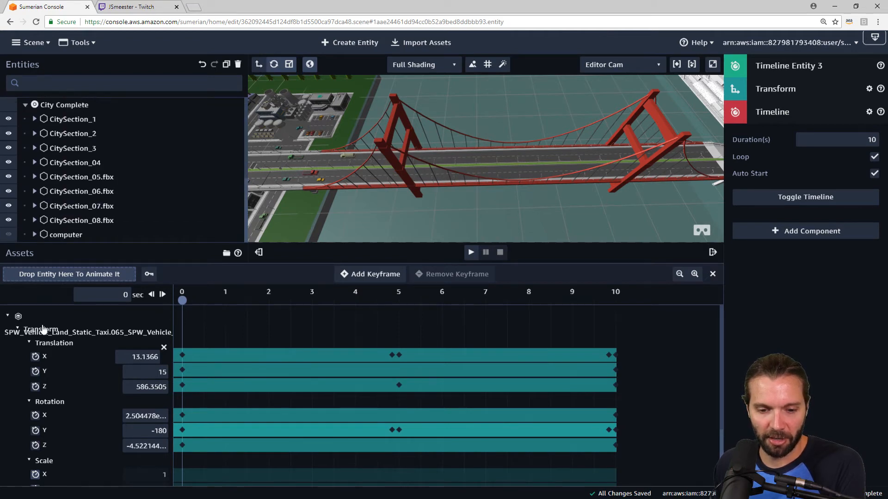
left_click_drag(182, 301, 384, 317)
mouse_move(327, 320)
left_mouse_down()
mouse_move(270, 298)
mouse_move(220, 311)
mouse_move(544, 315)
mouse_move(330, 317)
left_mouse_up()
scroll(135, 198, "down", 3)
scroll(127, 195, "up", 4)
left_click(34, 163)
left_click(74, 178)
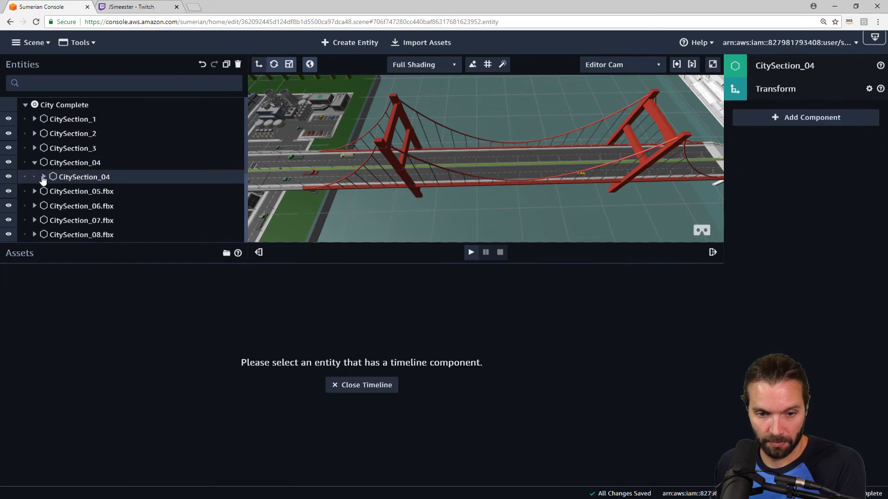
left_click(44, 177)
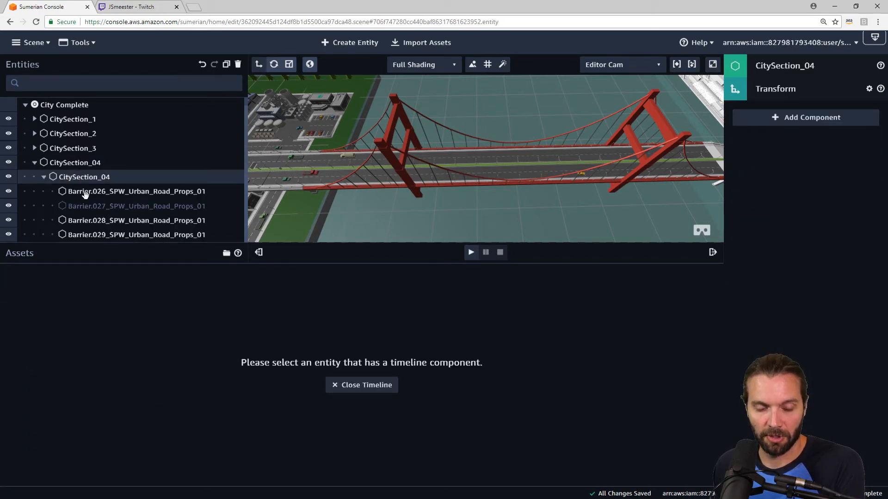
left_click(44, 177)
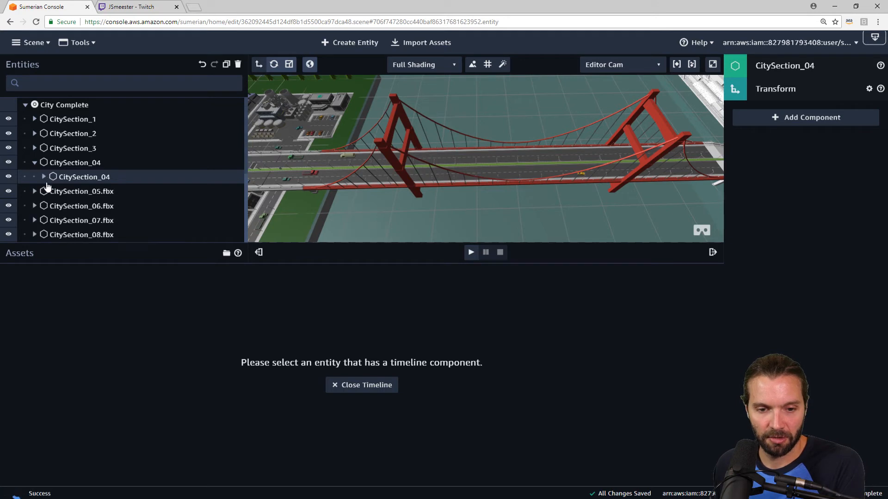
left_click(34, 163)
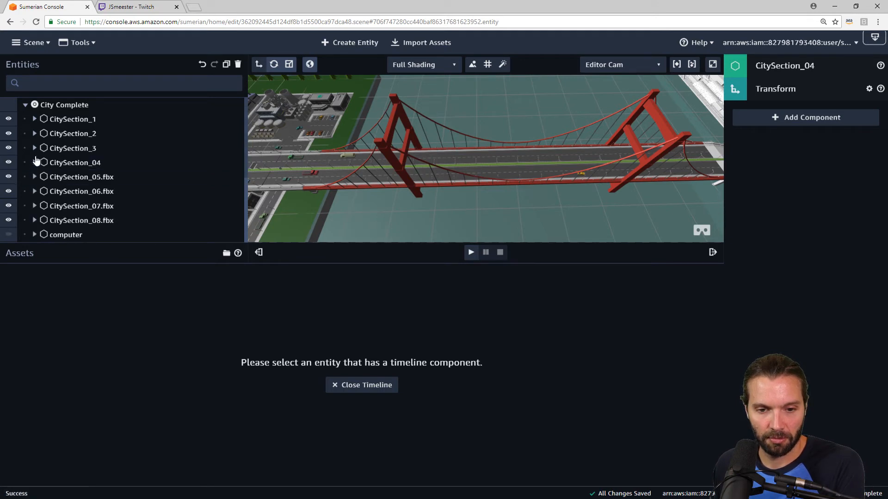
Select the Truck_Tanker vehicle entity inside CitySection_3 and close the timeline editor.
left_click(35, 148)
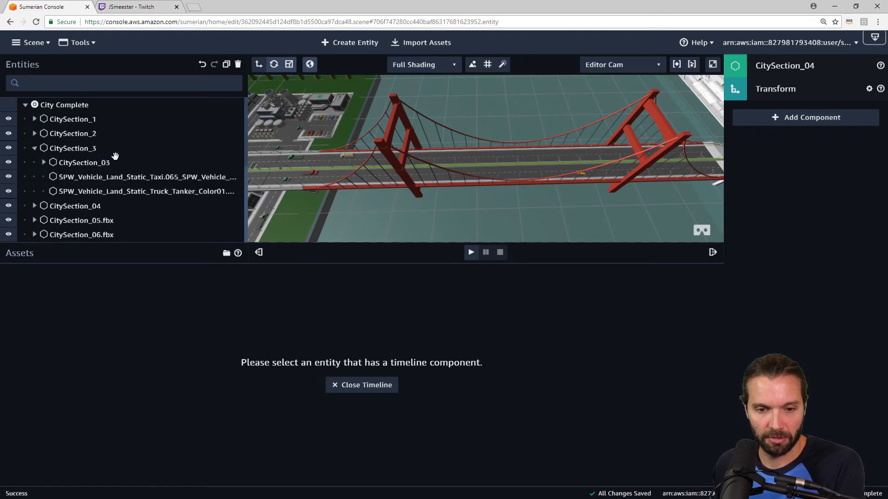
left_click(131, 191)
left_click(365, 385)
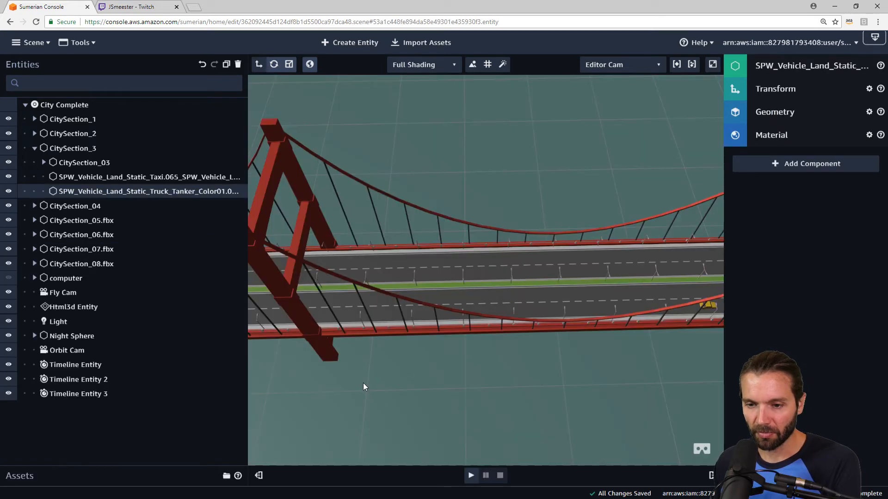
Move the tanker truck along the bridge to a Z translation of about 218.49 near its far end, and play the scene briefly.
middle_click_drag(359, 356, 467, 340)
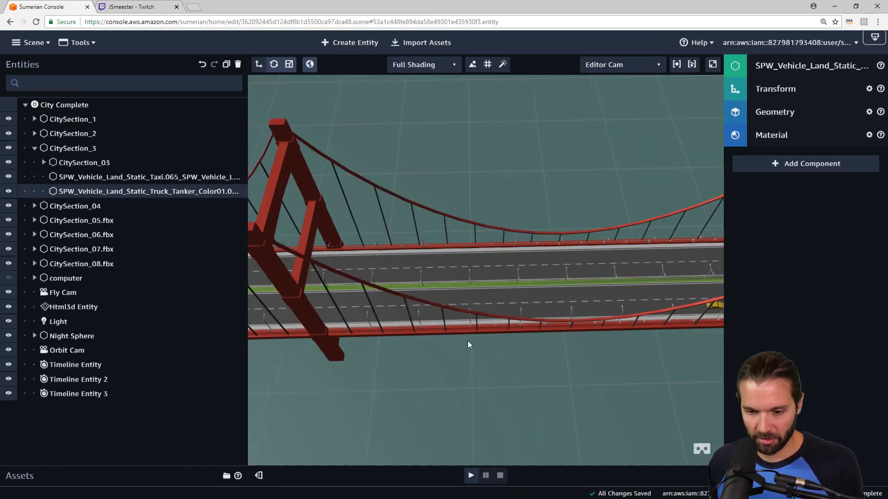
middle_click_drag(381, 356, 502, 352)
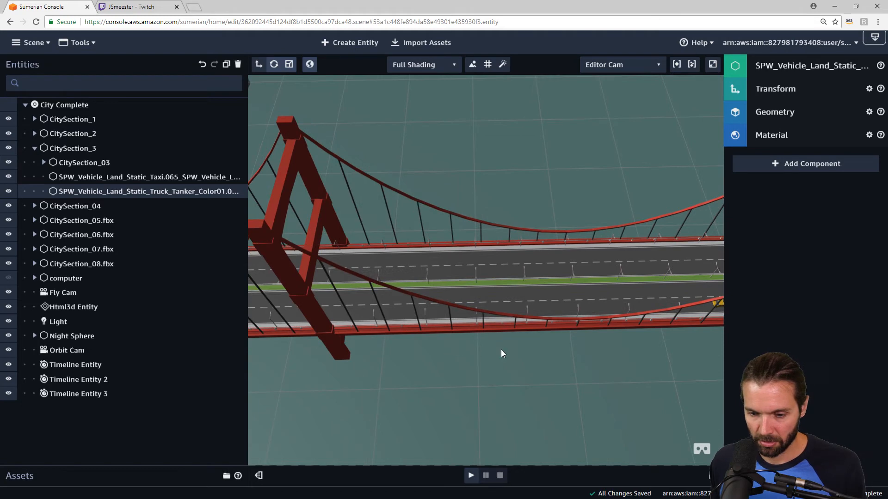
key("f")
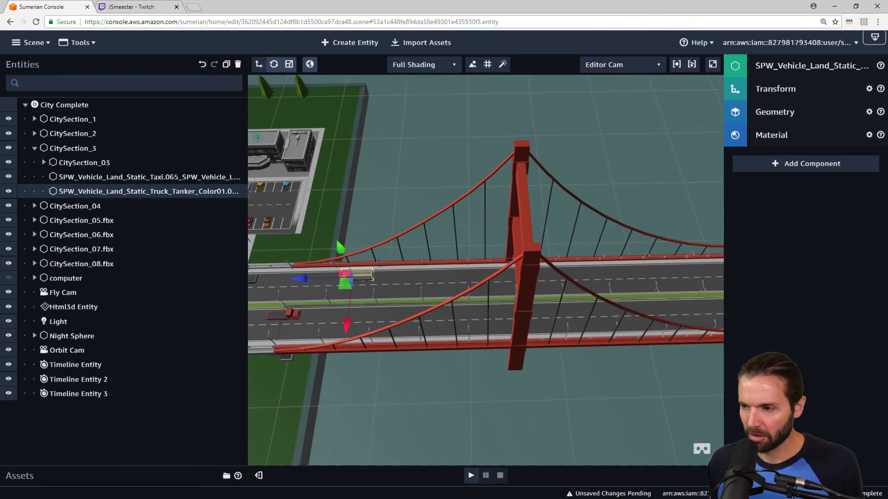
left_click(776, 89)
scroll(612, 307, "down", 10)
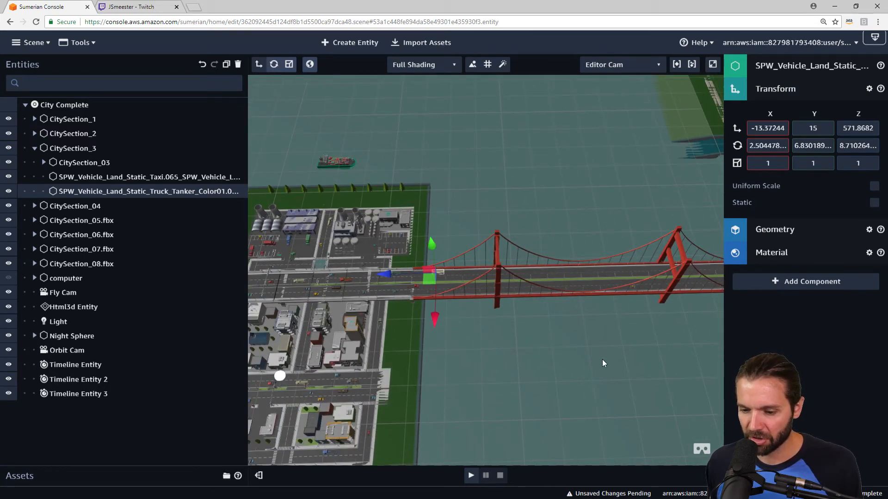
left_click_drag(585, 346, 325, 298)
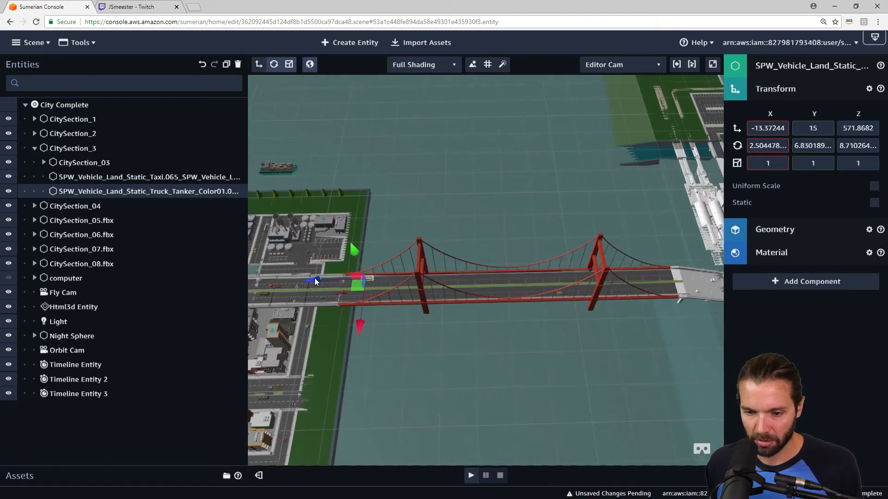
left_click_drag(450, 277, 609, 291)
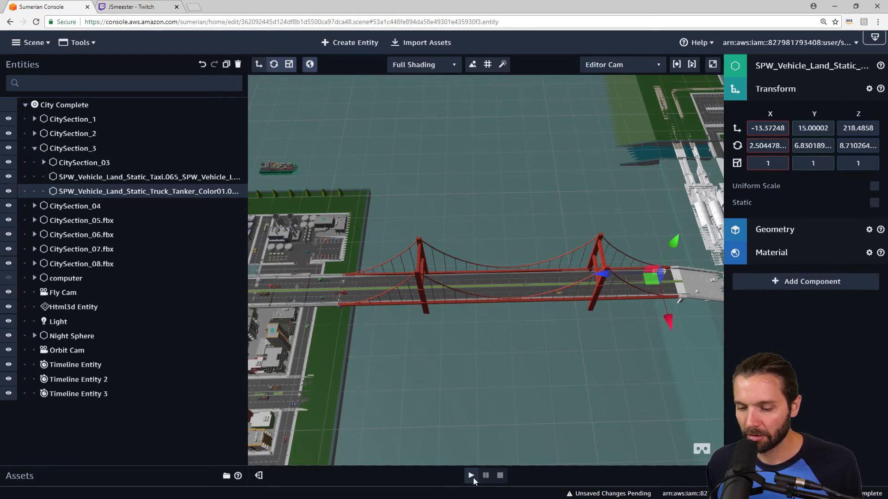
left_click(471, 475)
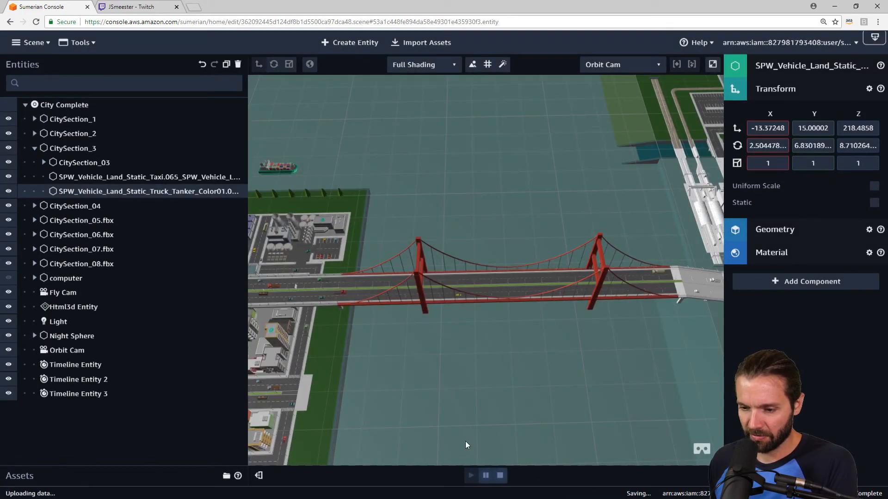
left_click(500, 475)
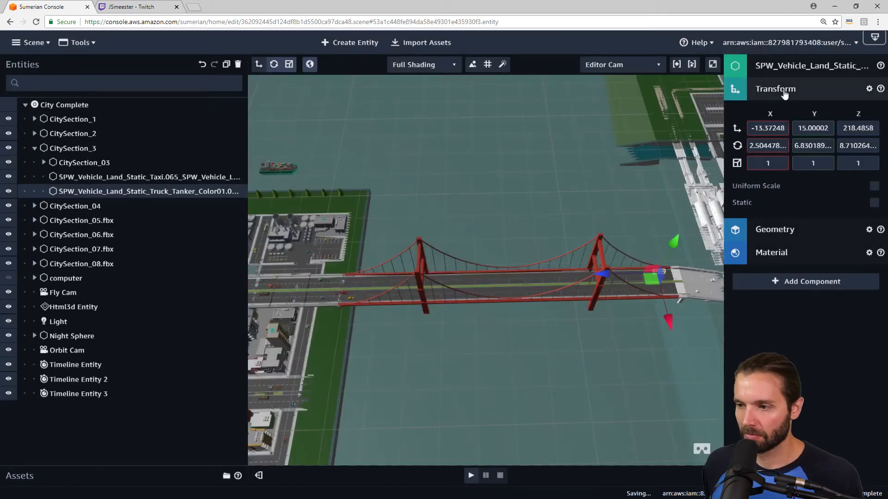
Add a State Machine component to the tanker truck and create a behavior named Tanker Animation.
left_click(782, 90)
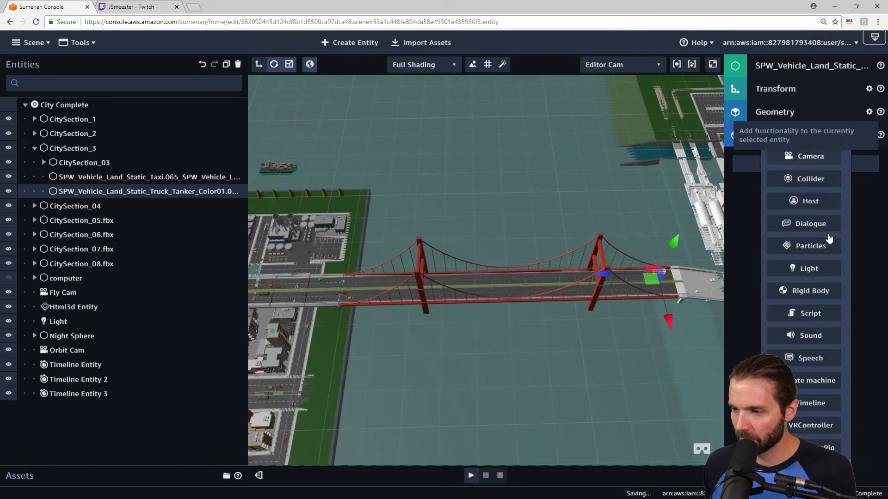
left_click(816, 380)
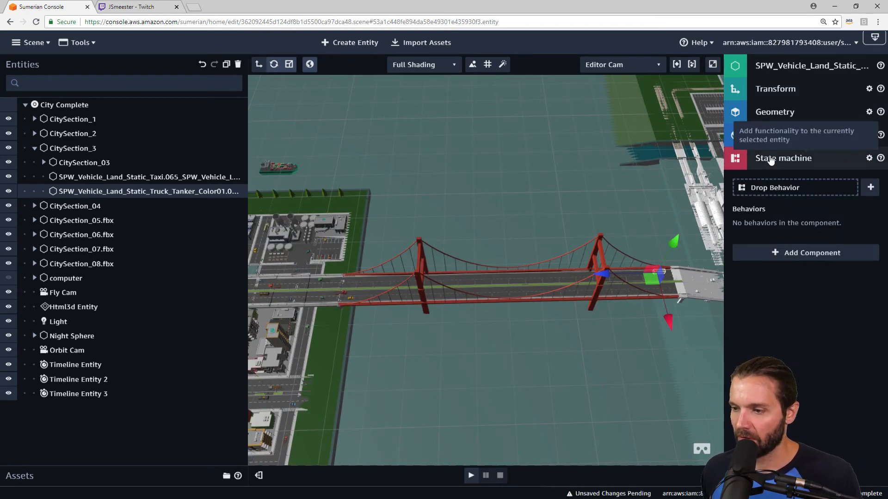
left_click(869, 187)
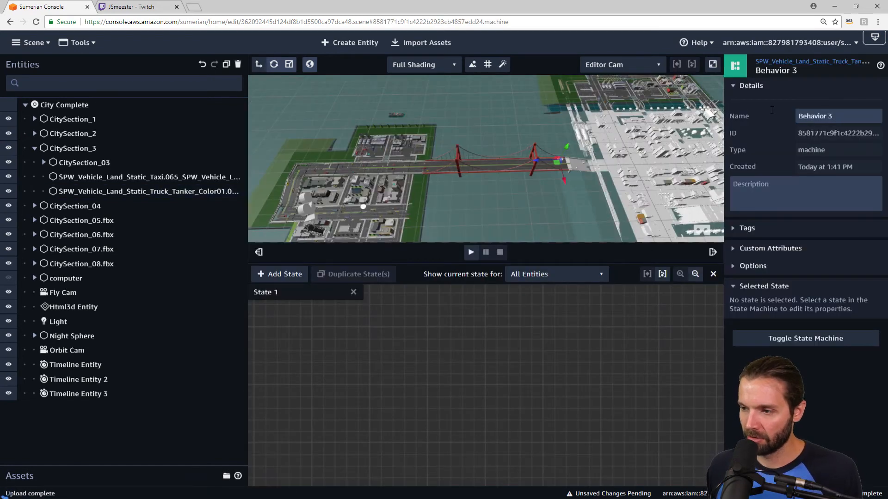
left_click_drag(836, 113, 789, 114)
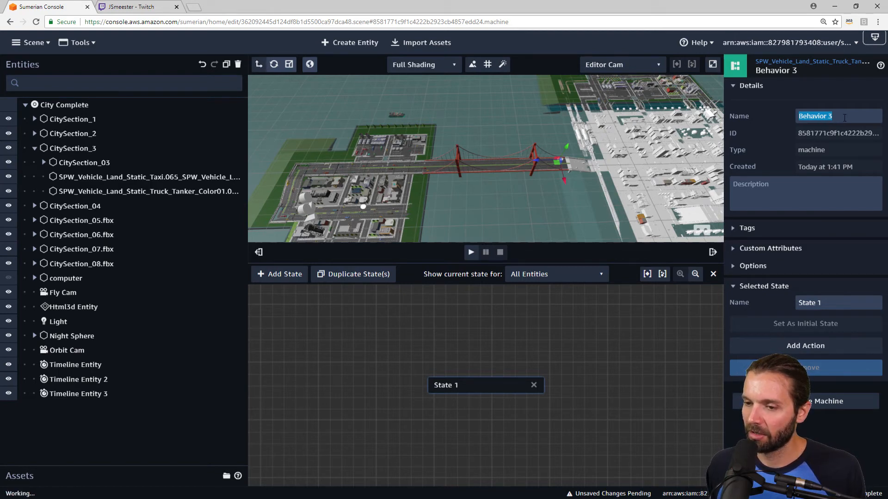
left_click(816, 192)
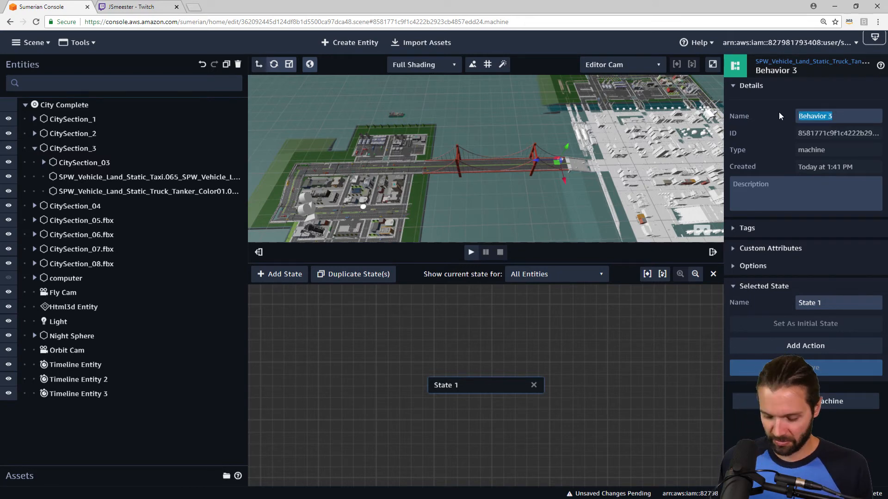
type("Tanke")
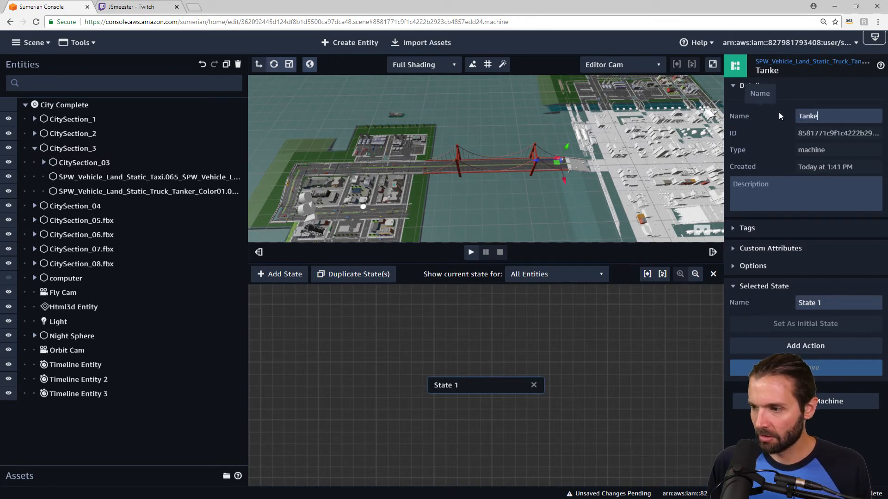
type("r Animation")
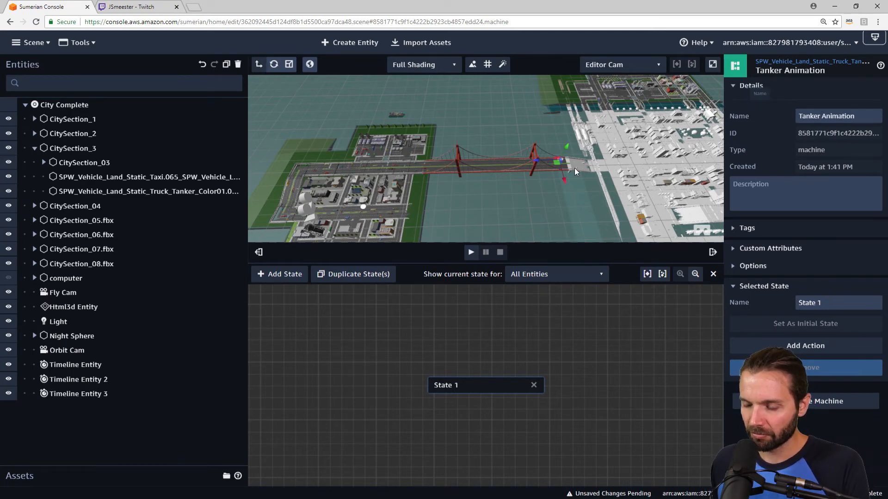
Add a Tween Move action to State 1 of the Tanker Animation behavior and reposition the state in the graph.
scroll(574, 168, "up", 2)
scroll(574, 168, "up", 3)
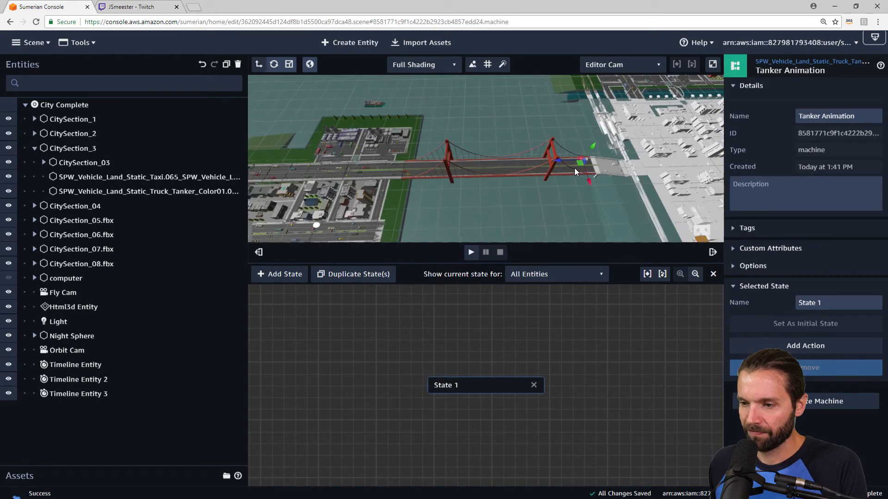
scroll(574, 168, "up", 3)
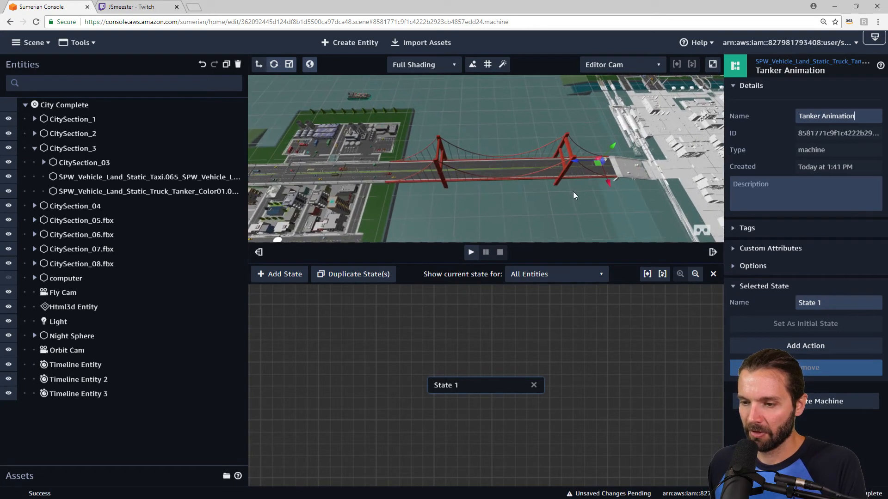
scroll(562, 200, "up", 1)
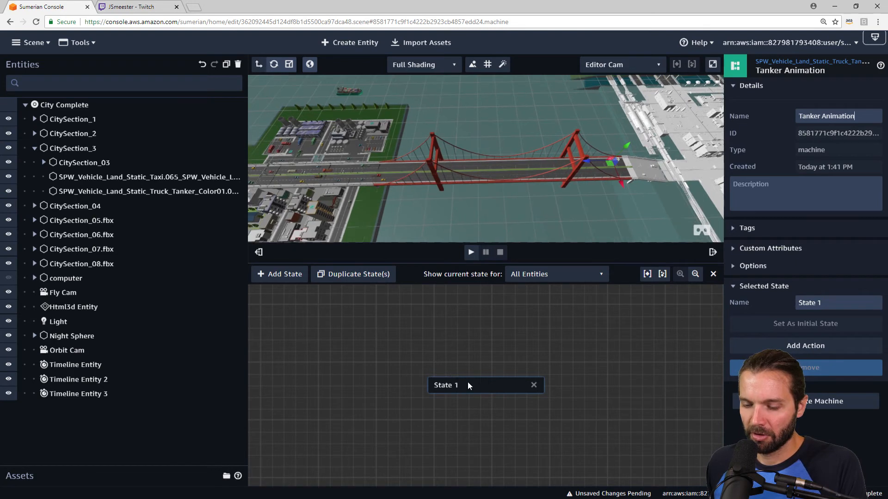
left_click_drag(467, 381, 466, 381)
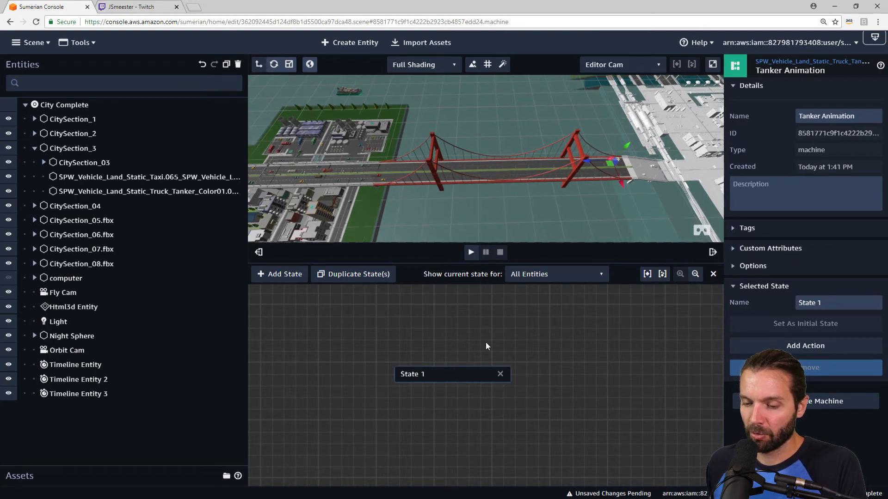
left_click_drag(485, 346, 509, 346)
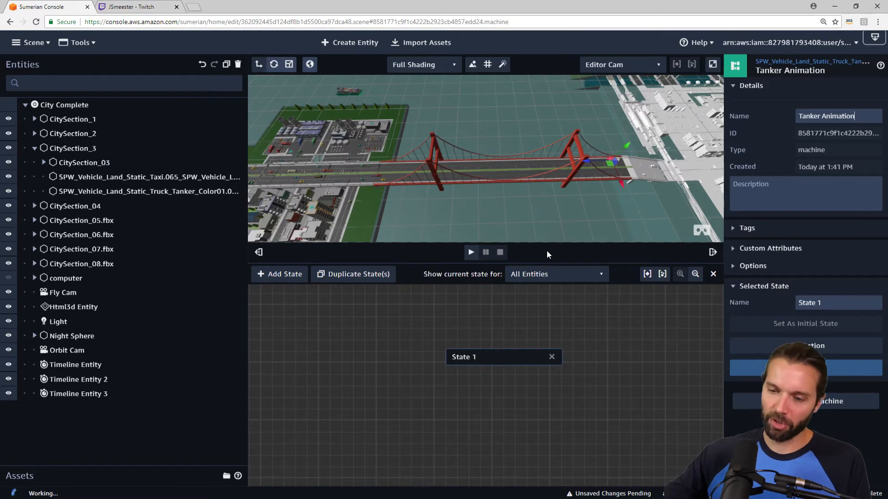
left_click(825, 346)
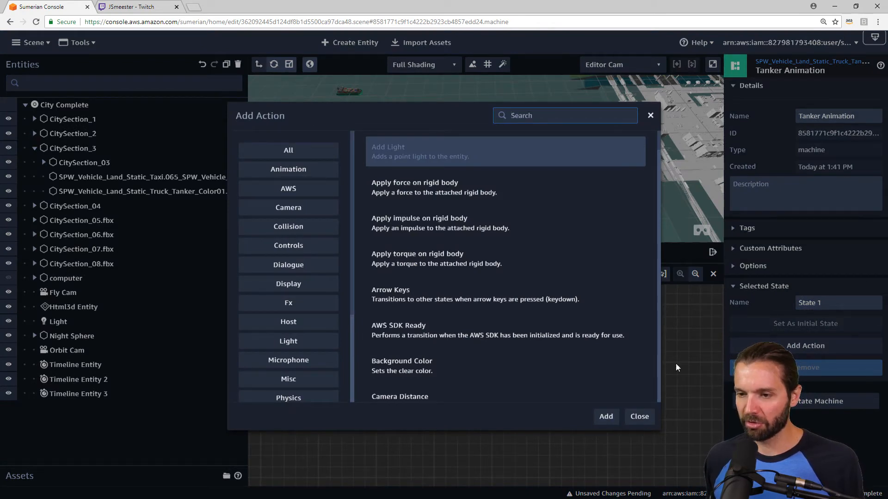
left_click(640, 417)
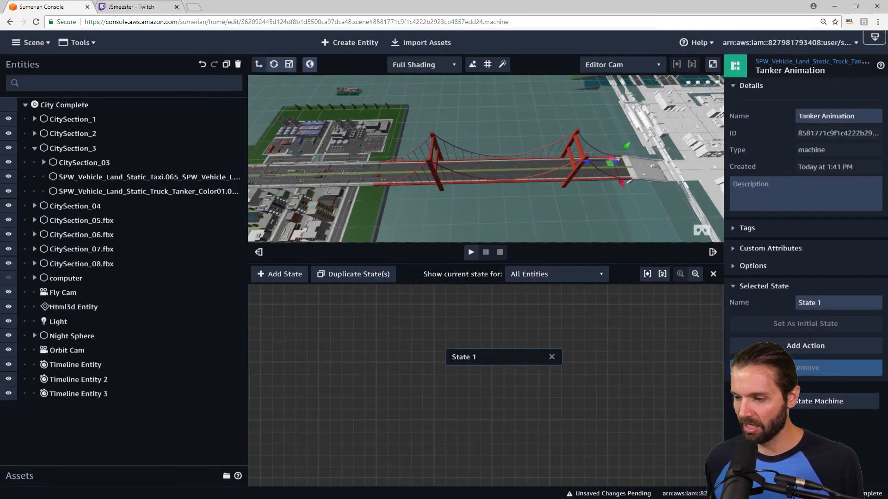
left_click(812, 352)
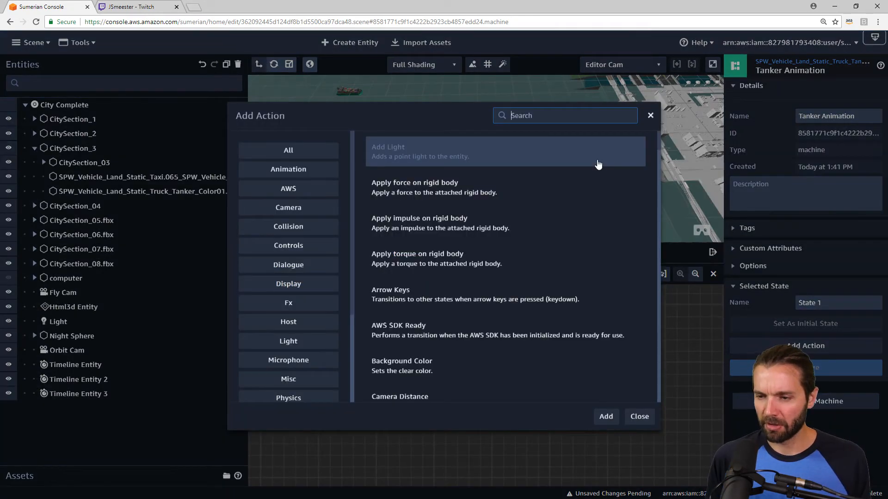
type("twee")
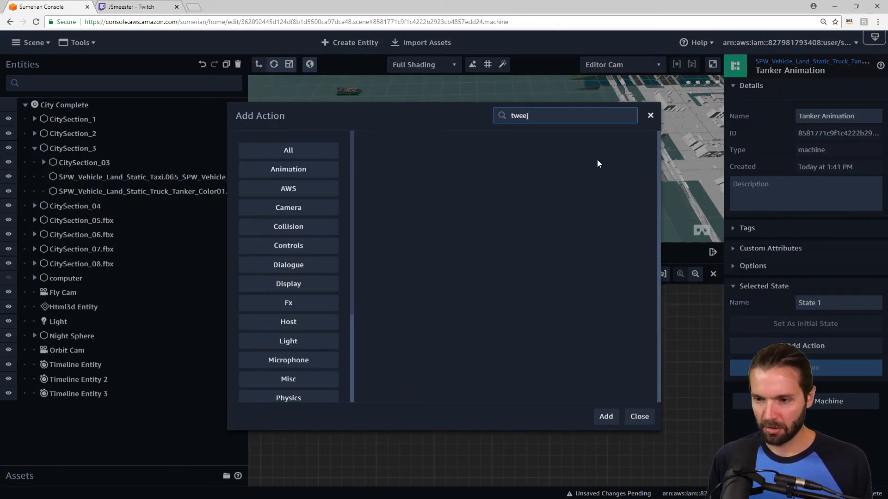
type("n move")
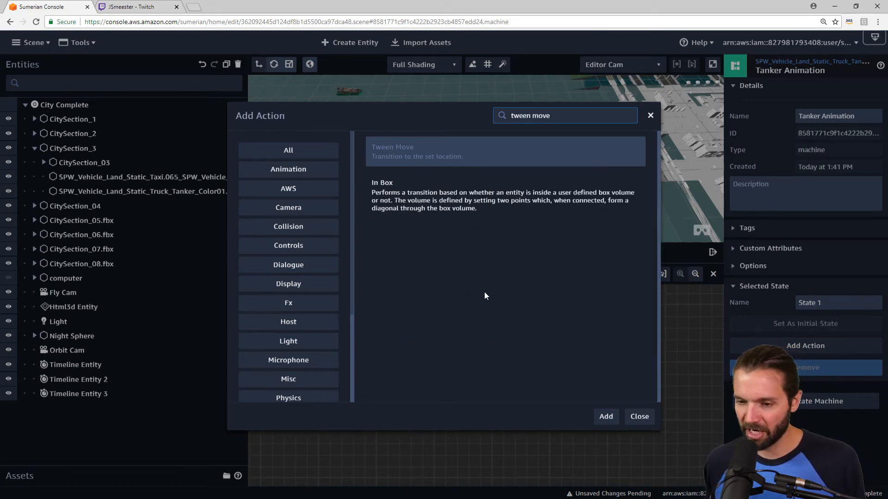
left_click(606, 416)
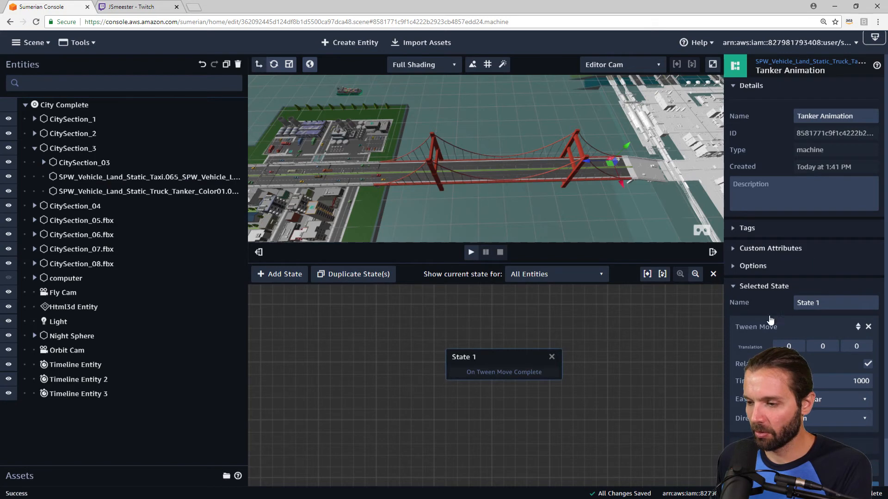
left_click_drag(500, 358, 497, 334)
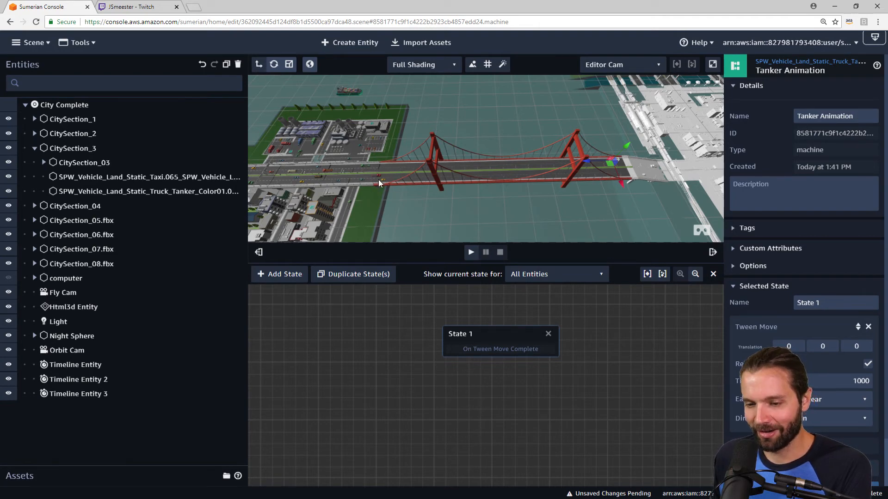
left_click_drag(493, 331, 382, 321)
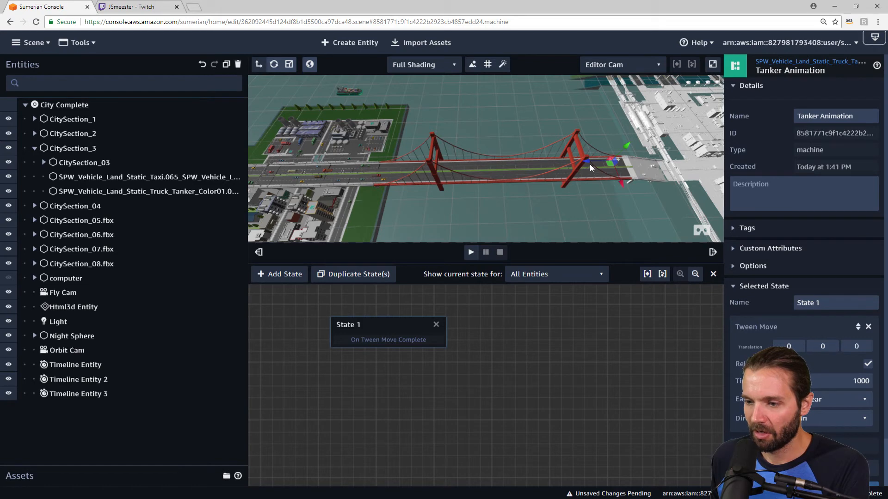
Move the tanker truck along the bridge to a Z translation of about 567.28 at the city end and select that value's whole-number part.
left_click(784, 62)
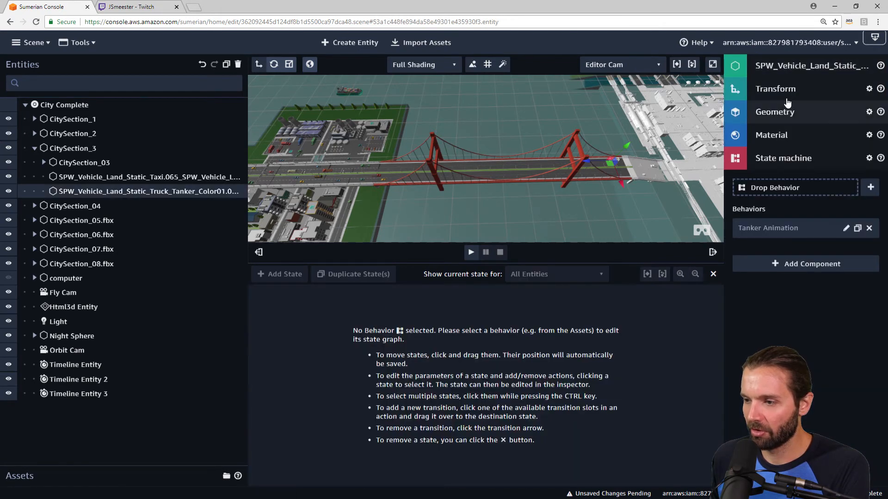
left_click(786, 92)
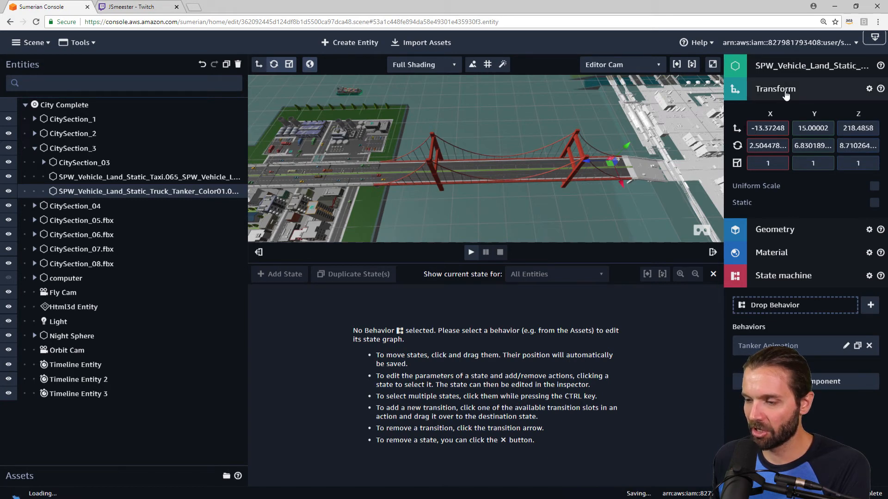
left_click(585, 163)
left_click(126, 190)
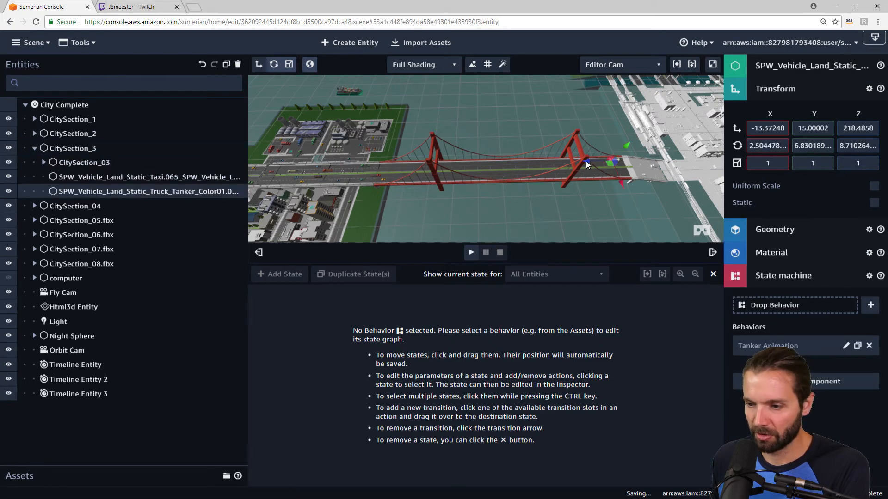
left_click_drag(586, 160, 366, 193)
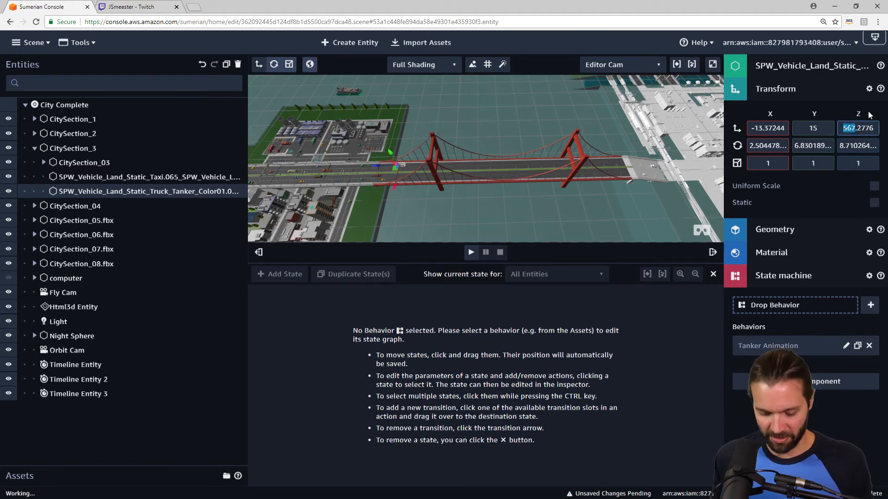
Undo the tanker truck's last move and reopen the Tanker Animation behavior for editing.
left_click(202, 67)
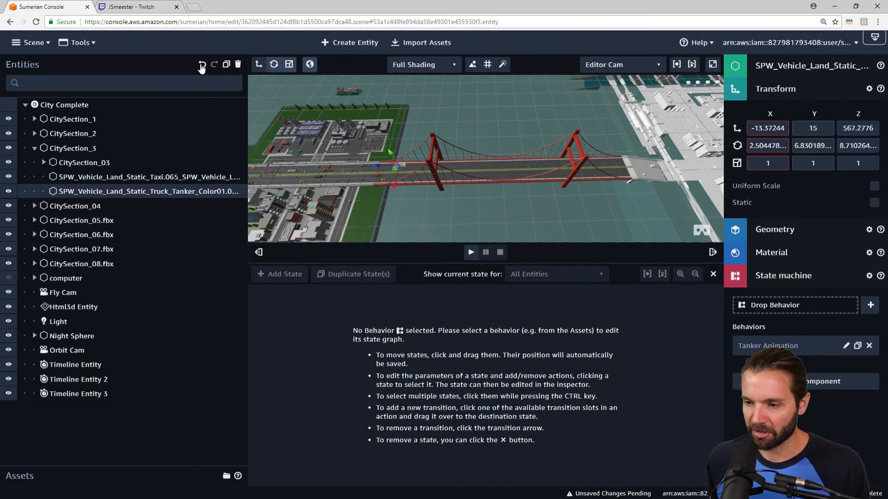
left_click(202, 68)
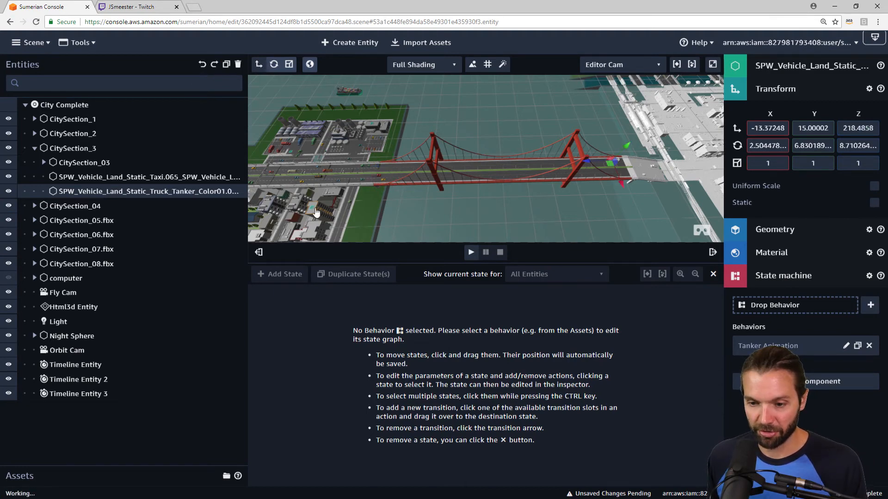
left_click(845, 347)
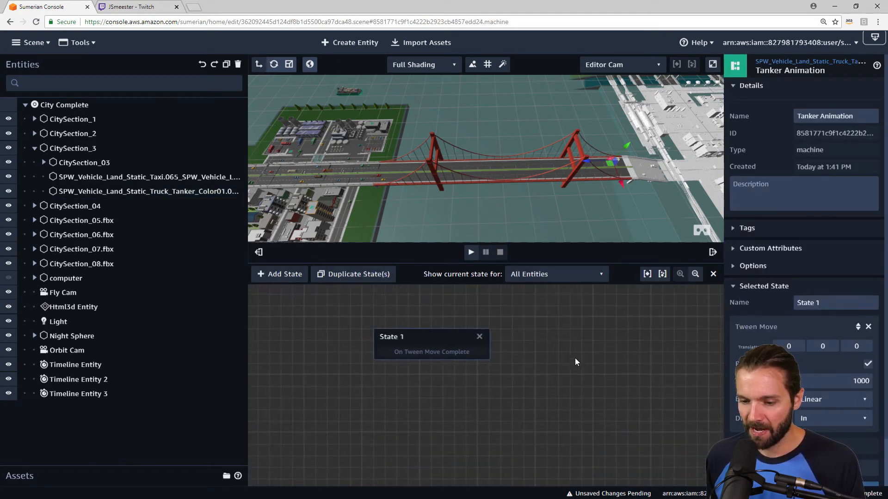
Set the Z translation of State 1's Tween Move to 567 and reposition the state in the graph.
left_click_drag(575, 361, 506, 356)
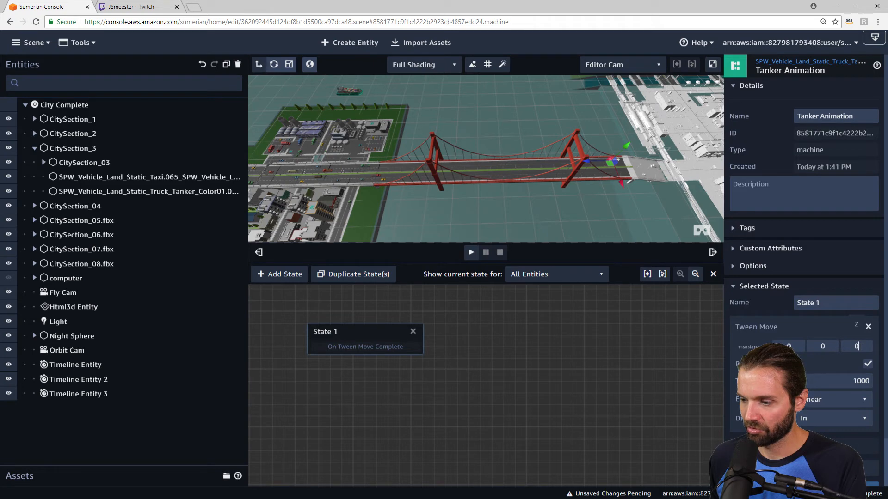
left_click_drag(860, 347, 839, 337)
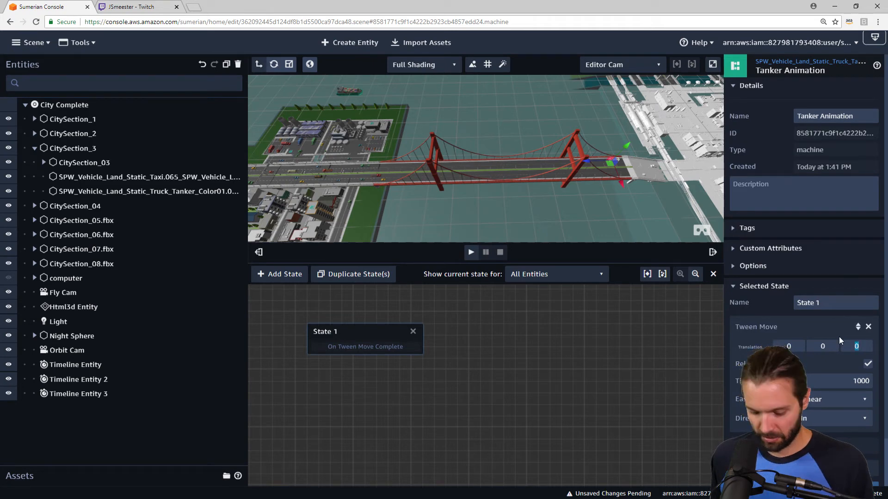
type("567")
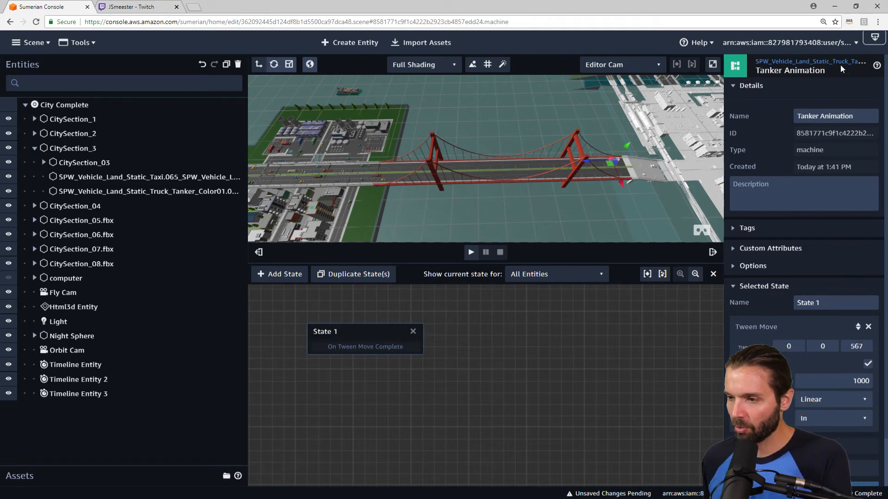
Check the tanker truck's X position and set the X translation of State 1's Tween Move to -13.3.
left_click(815, 64)
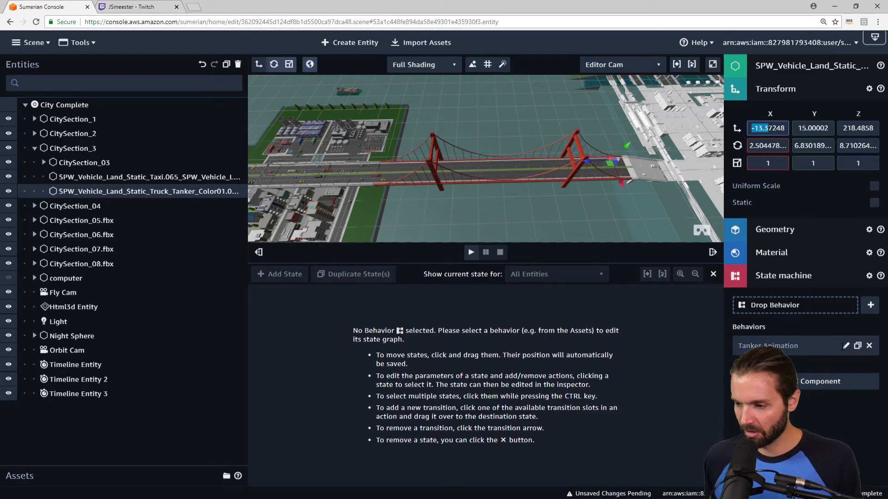
left_click(768, 345)
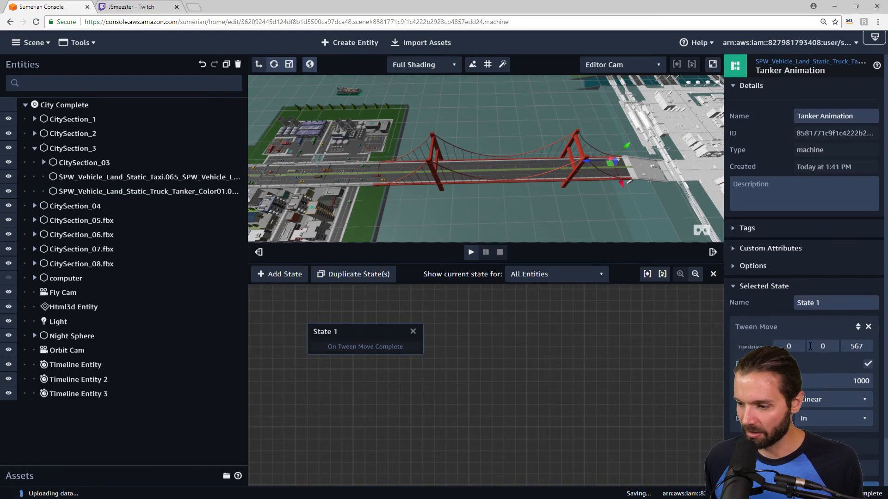
double_click(822, 346)
type("-13.3")
key("ctrl+z")
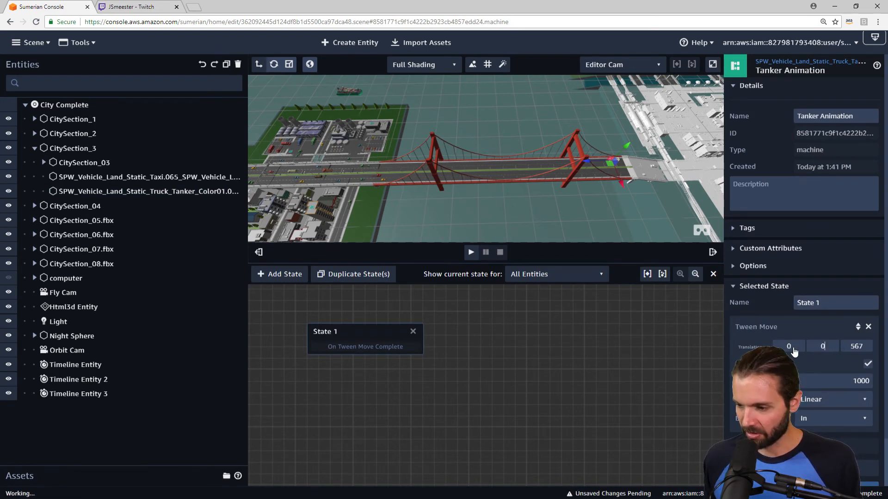
double_click(786, 346)
type("-13.3")
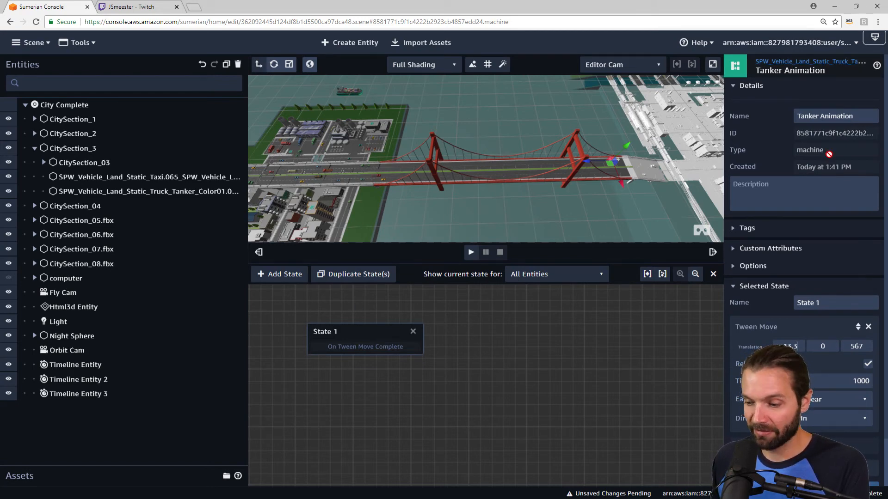
Check the tanker truck's Y position and set the Y translation of State 1's Tween Move to 15.
left_click(793, 61)
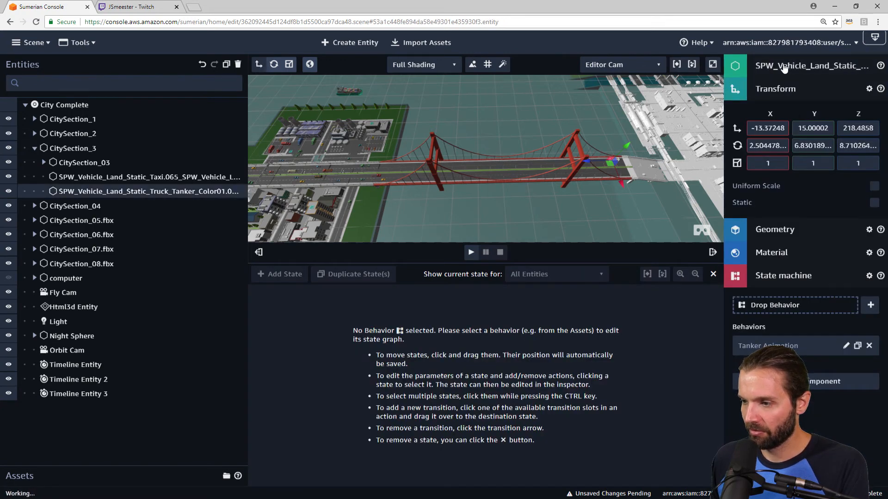
left_click(847, 346)
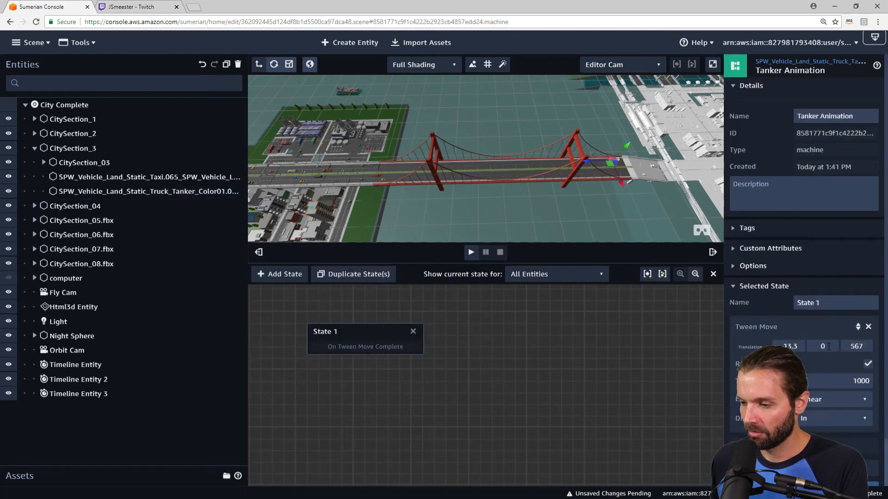
type("1")
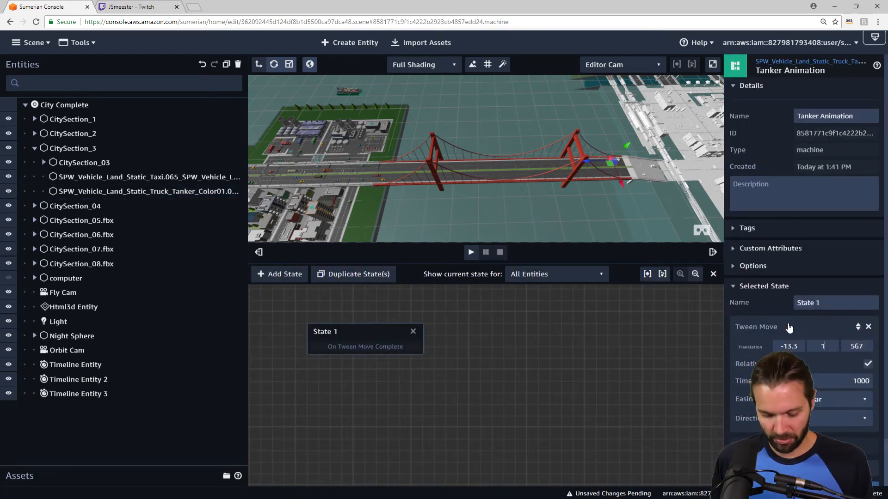
type("5")
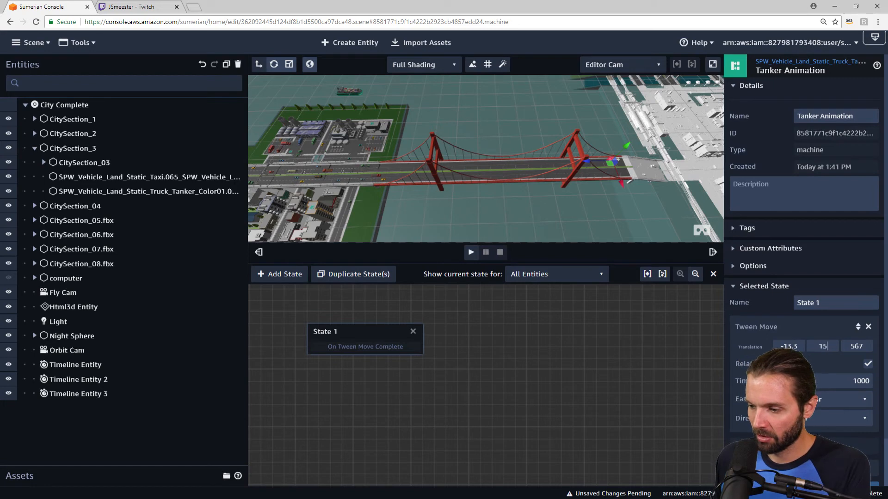
Move State 1 toward the middle of the graph, play the scene to test the tanker truck's motion, and stop playback.
left_click_drag(391, 346, 513, 364)
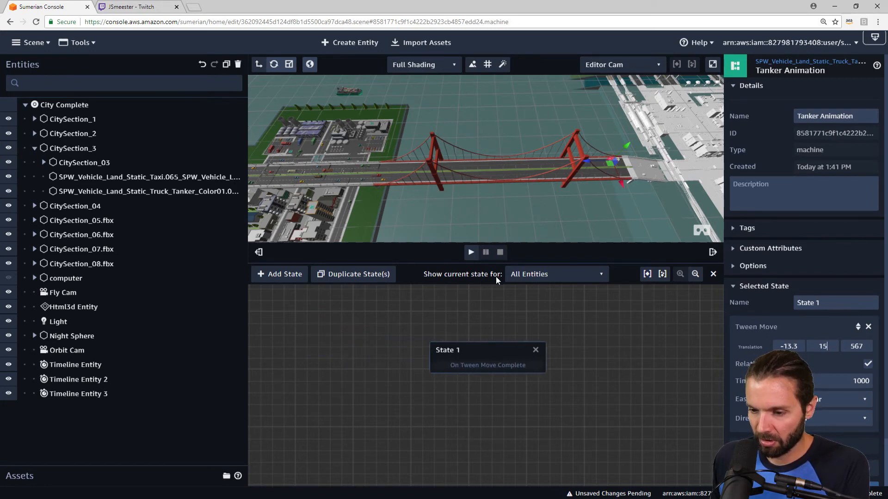
left_click(471, 253)
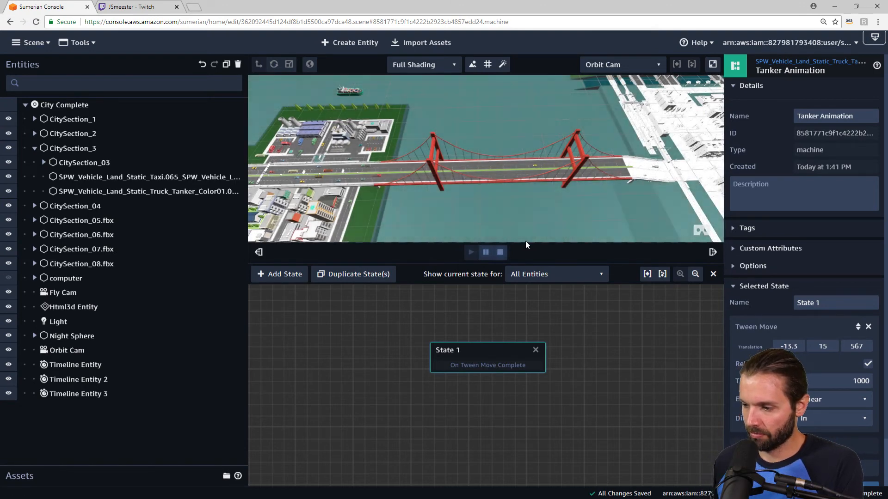
left_click(500, 253)
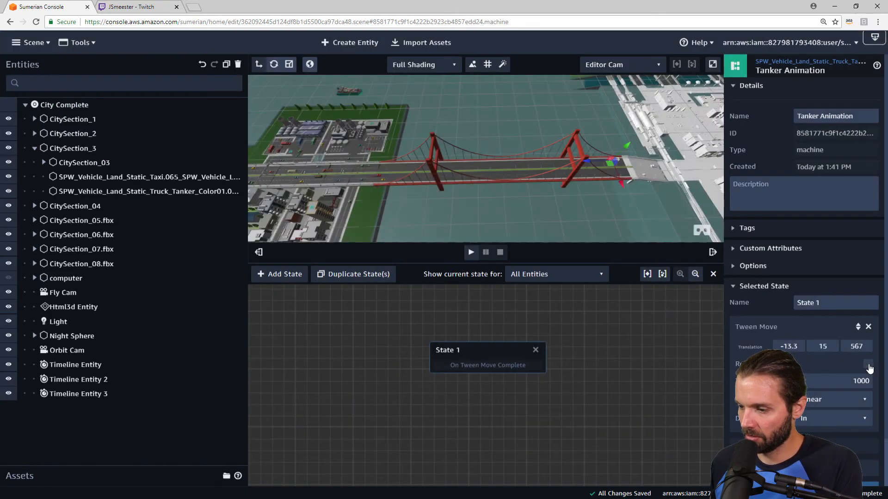
Turn off the Relative option of State 1's Tween Move, test the scene, and expand the Assets list.
left_click(870, 369)
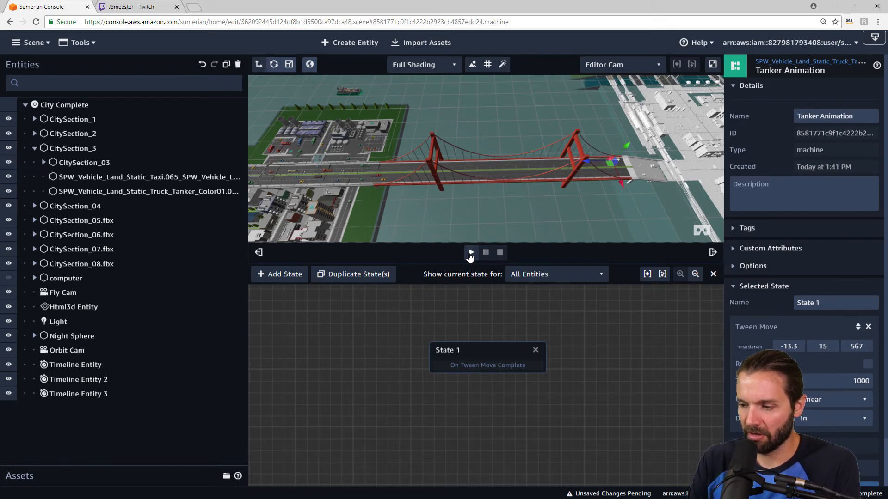
left_click(470, 253)
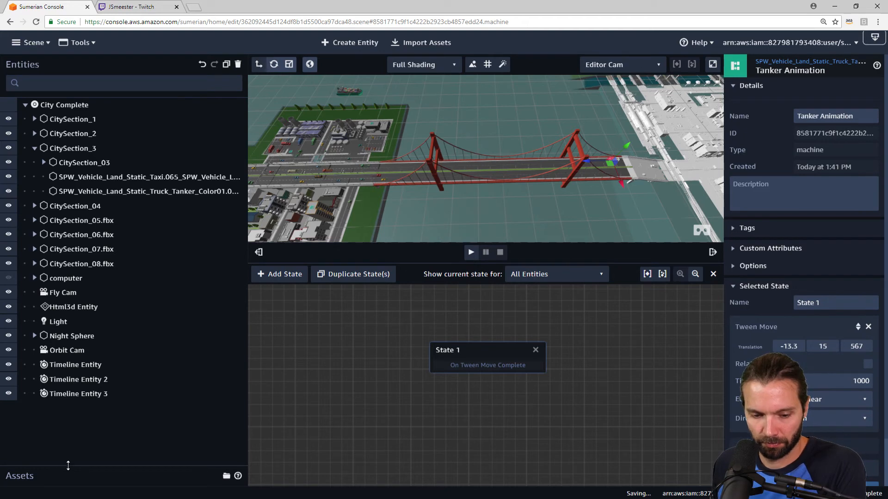
left_click_drag(68, 465, 99, 285)
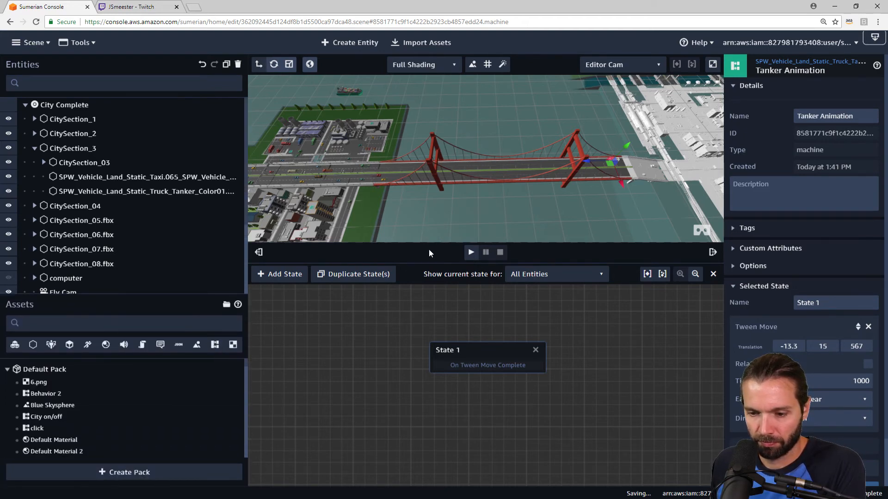
Play the scene to check the tanker truck's move, stop it, and set State 1's Tween Move time to 10000.
left_click(470, 253)
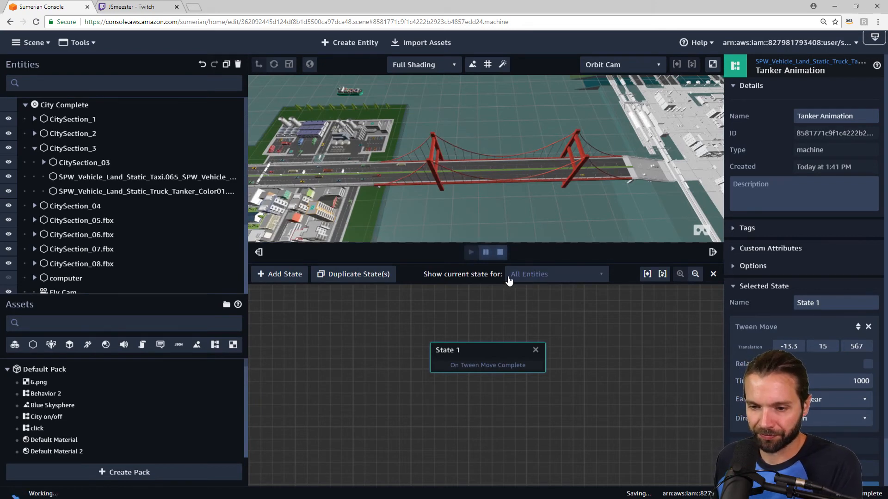
left_click(500, 253)
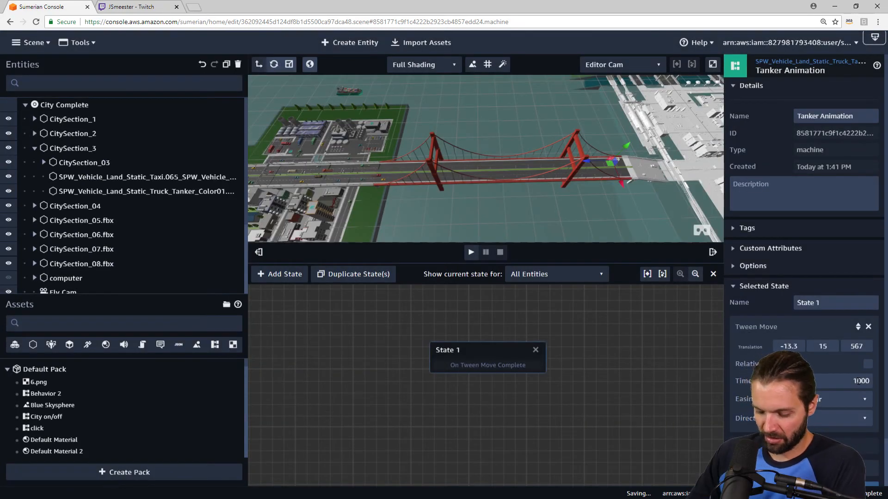
type("0")
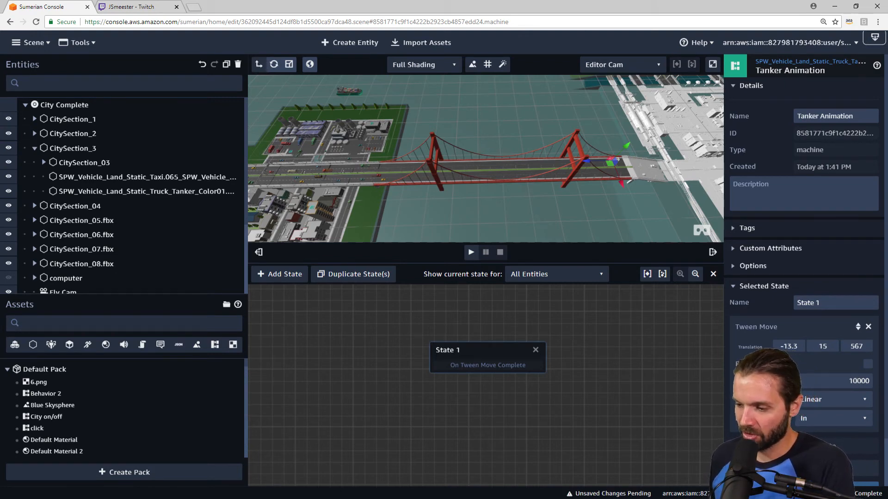
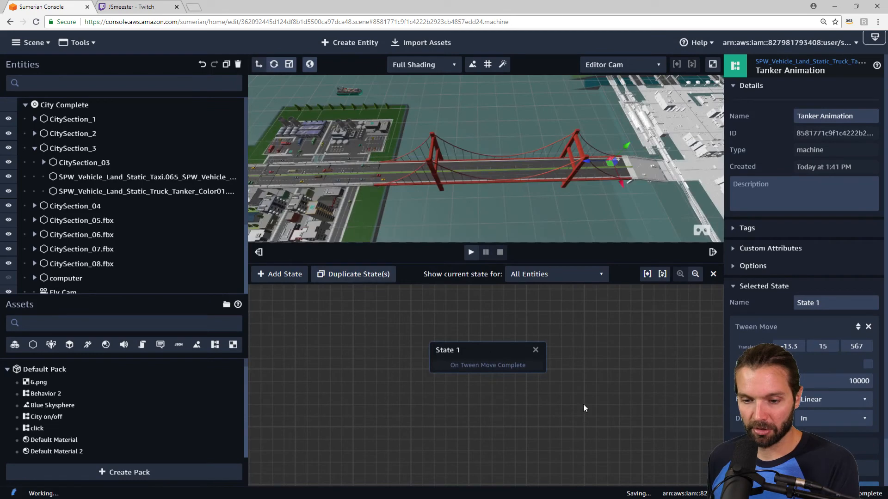
Duplicate State 1, spread the two states apart in the graph, and rename the copy State 2.
left_click(329, 274)
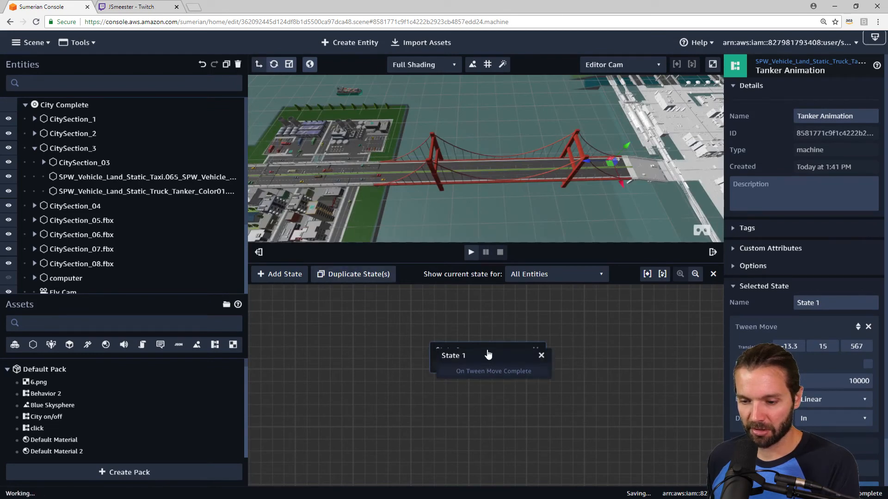
left_click_drag(510, 370, 550, 387)
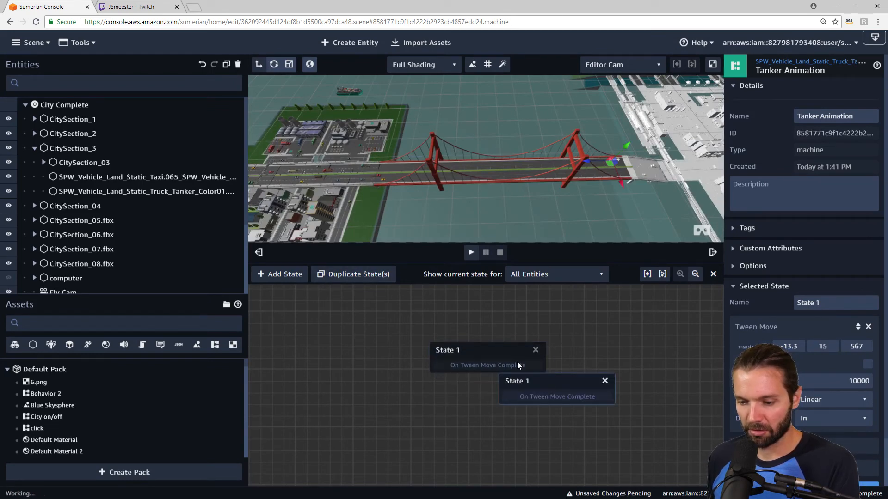
left_click_drag(476, 344, 439, 342)
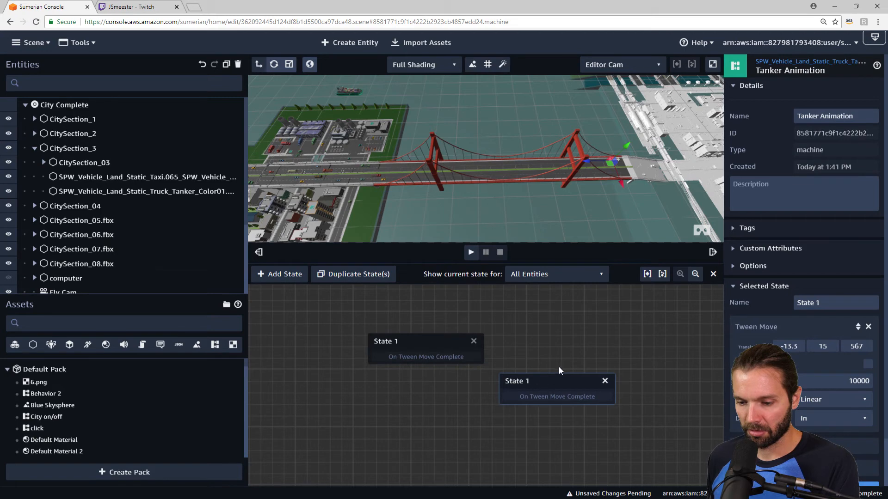
left_click_drag(559, 377, 582, 358)
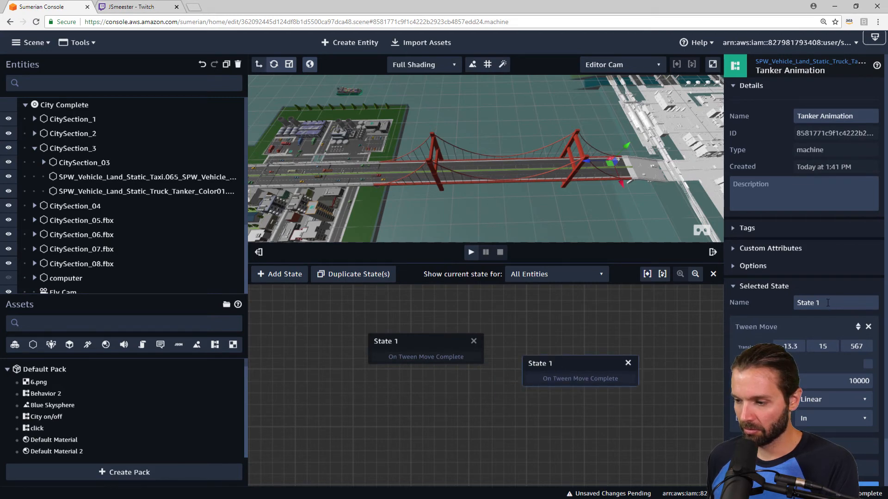
type("2")
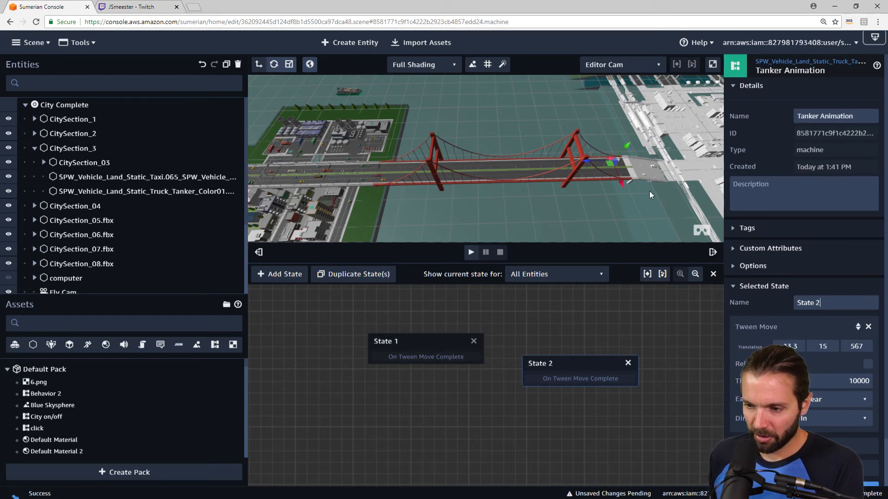
Move the tanker truck sideways on the bridge to an X translation of about 4.79 and copy that value.
left_click_drag(621, 182, 625, 195)
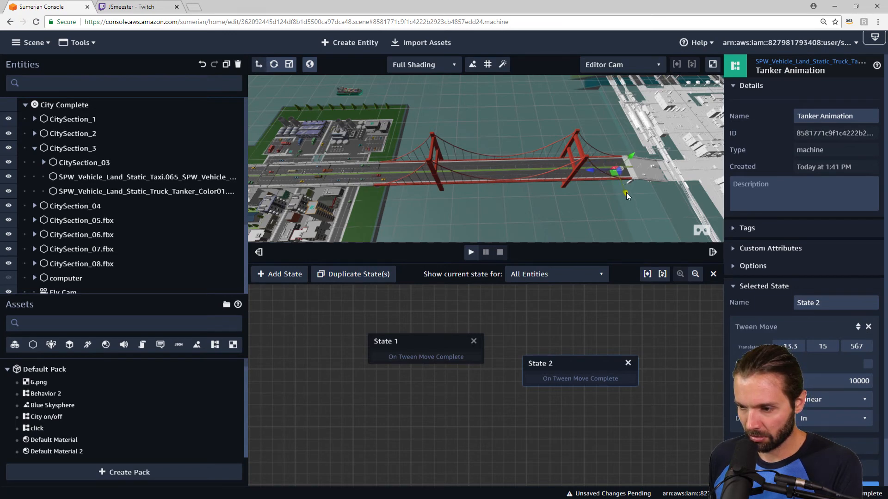
left_click(774, 62)
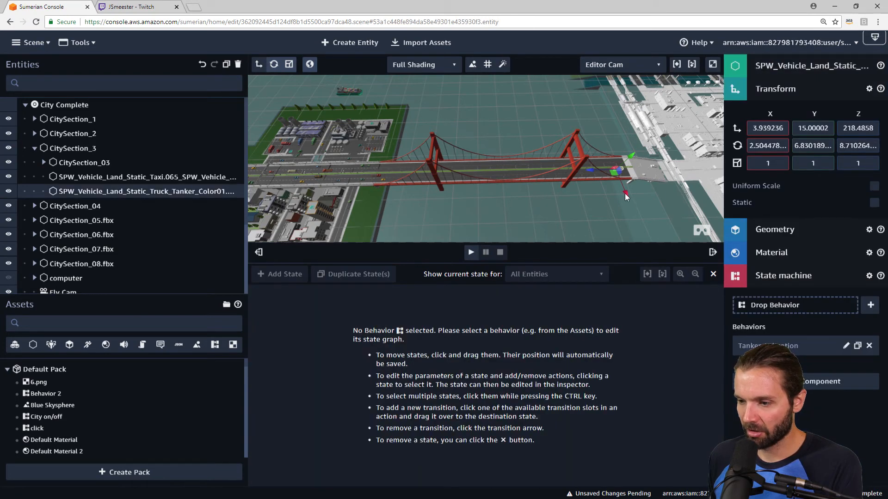
mouse_move(627, 193)
left_mouse_down()
mouse_move(625, 182)
mouse_move(629, 195)
left_mouse_up()
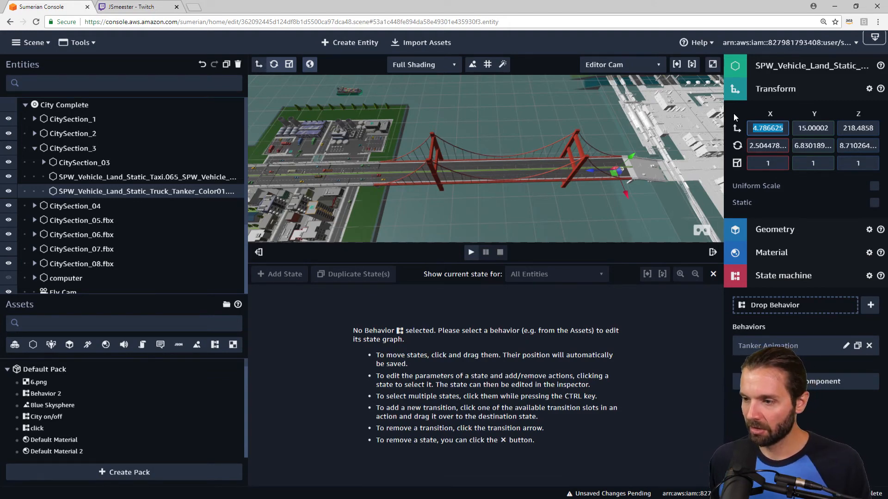
Undo the tanker truck's sideways moves and reopen the Tanker Animation behavior for editing.
left_click(201, 65)
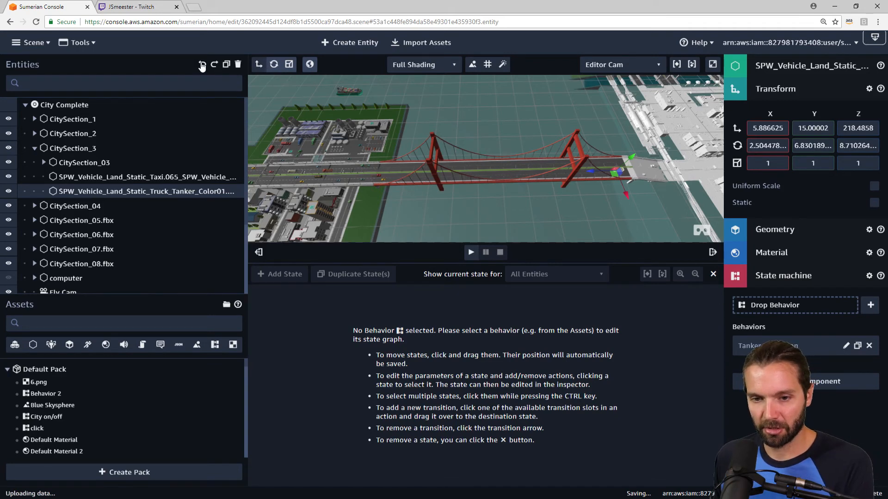
left_click(203, 66)
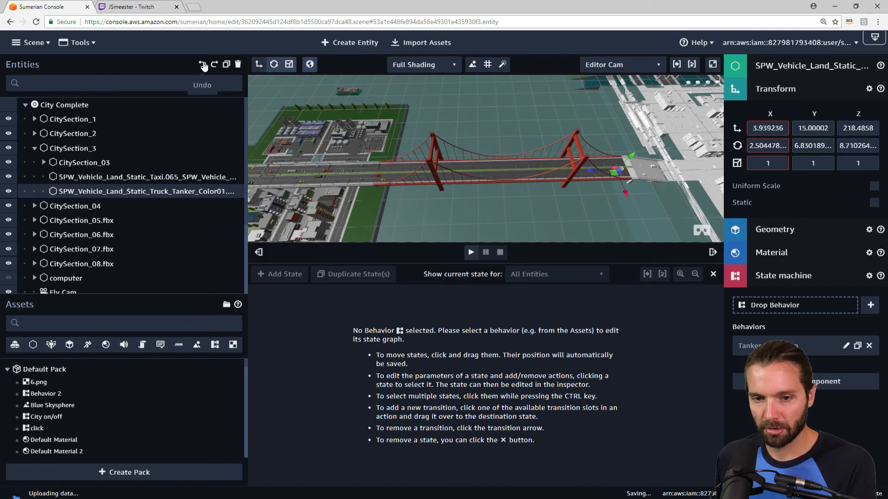
left_click(204, 66)
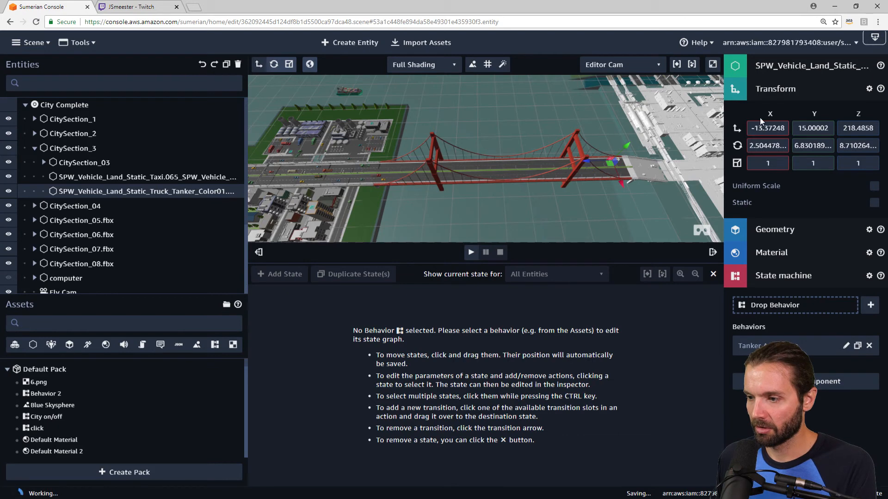
left_click(846, 346)
Set the translation of State 2's Tween Move to the copied X value 4.786625 and Y 1995.
left_click(567, 364)
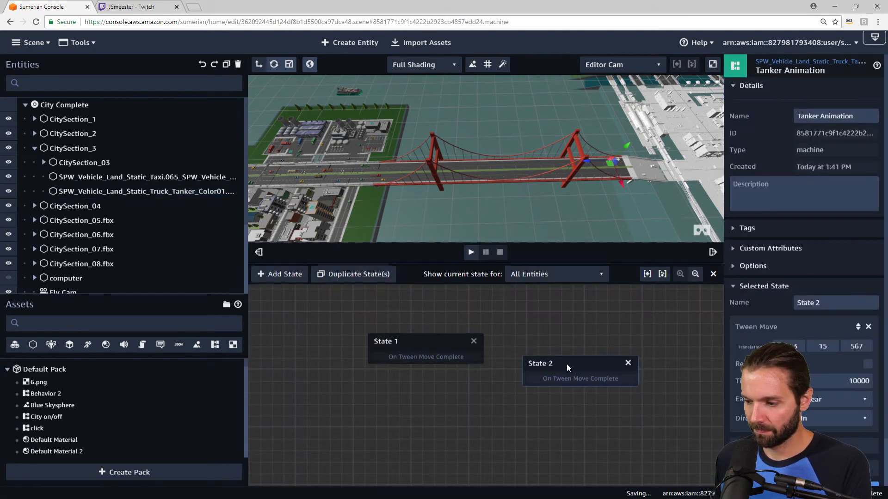
left_click_drag(801, 347, 772, 347)
key("ctrl+v")
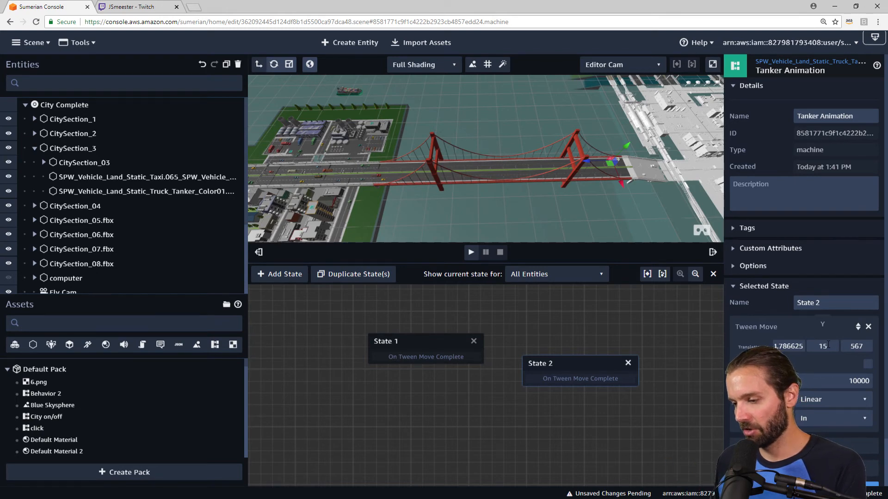
double_click(821, 346)
type("1995")
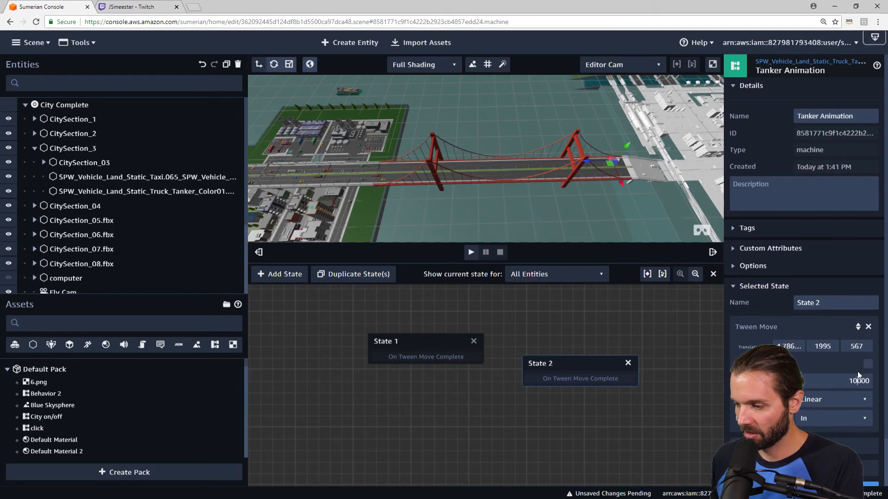
Set State 2's Tween Move time to 1000 ms and link State 1's On Tween Move Complete transition to State 2.
key("BackSpace")
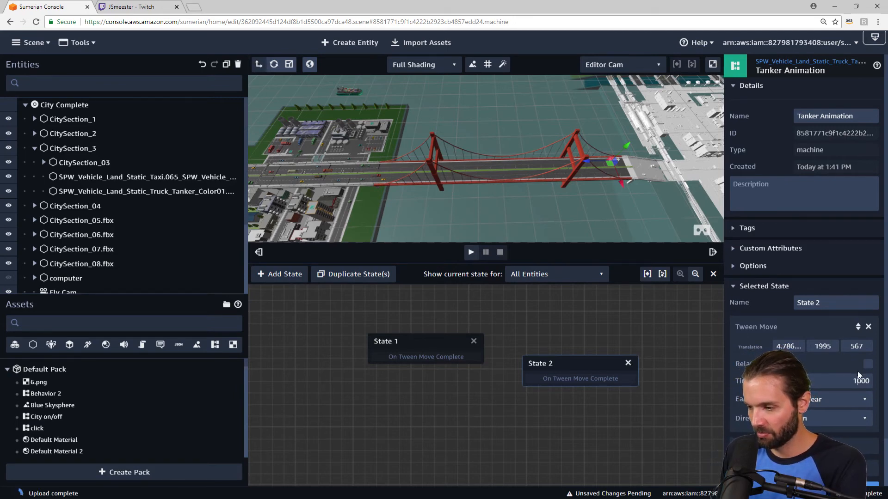
left_click_drag(461, 357, 531, 367)
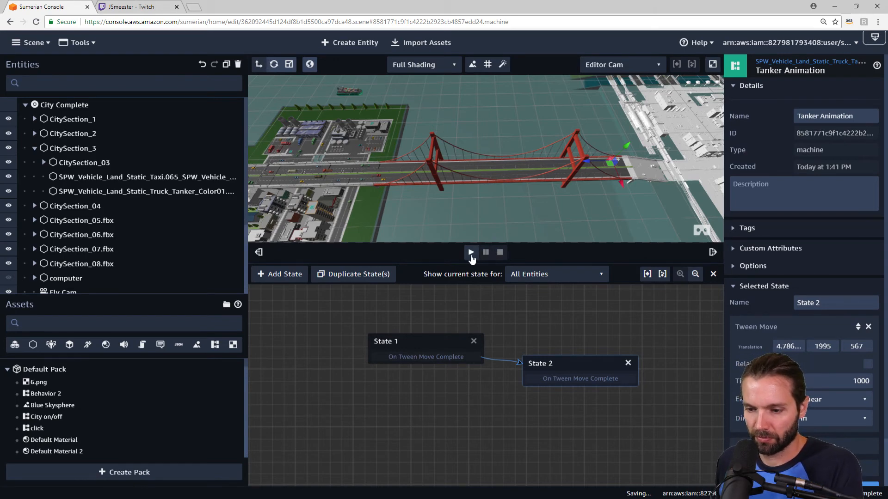
Play the scene in an enlarged viewport to check the tanker truck's two-state movement, and stop playback.
left_click(470, 253)
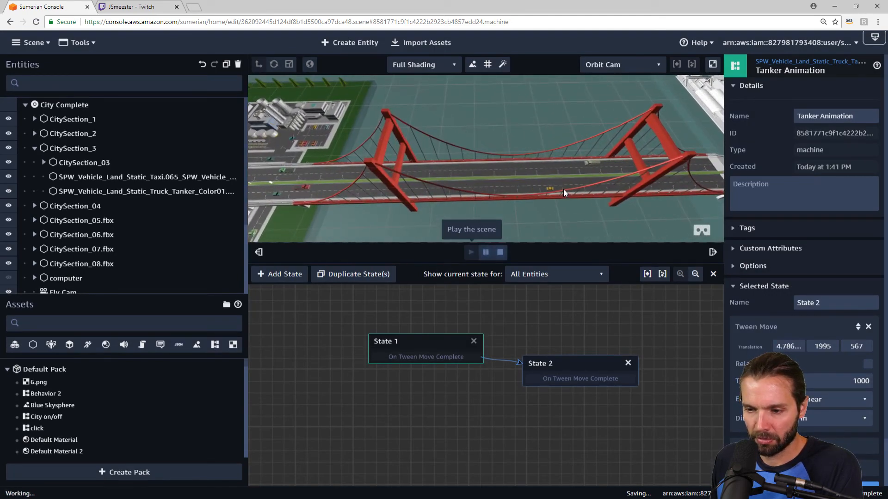
left_click_drag(627, 267, 624, 295)
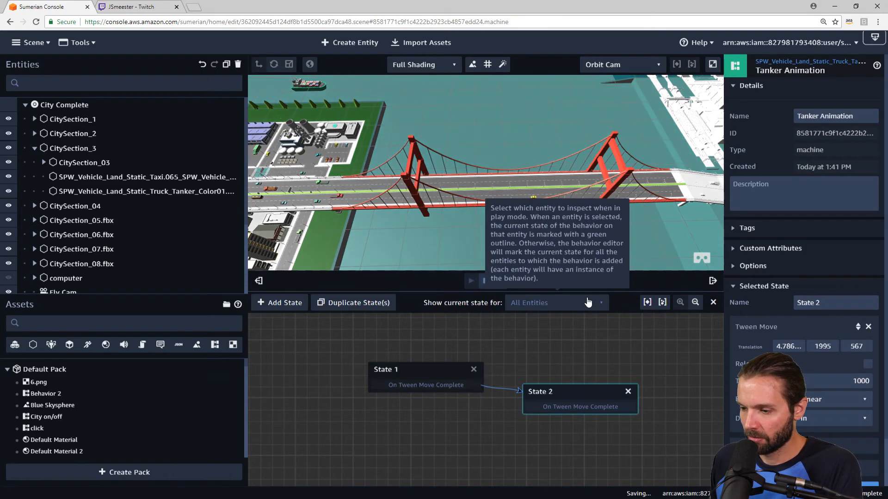
left_click(500, 280)
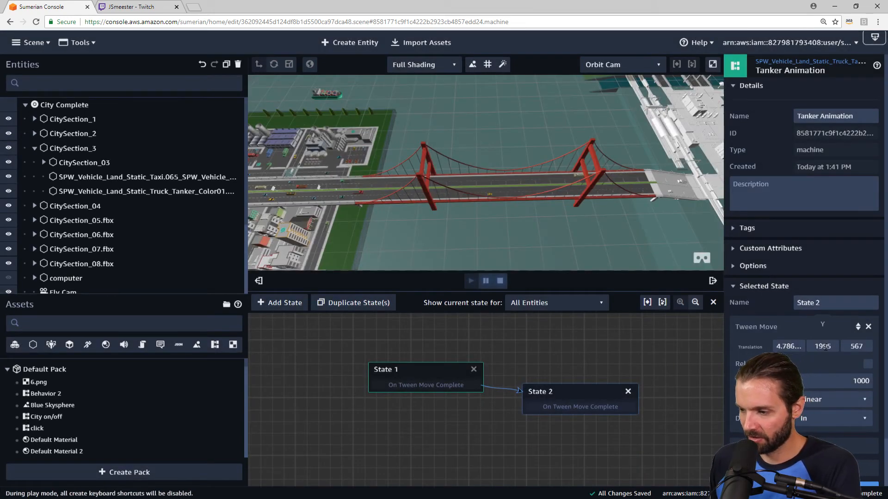
left_click(500, 281)
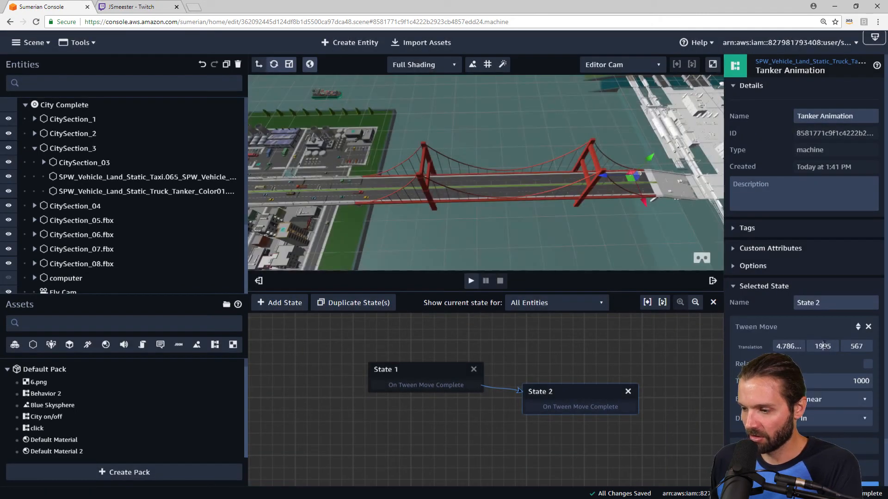
Set State 2's Tween Move Y translation to 195 and State 1's Tween Move time to 8000 ms.
key("BackSpace")
left_click(434, 367)
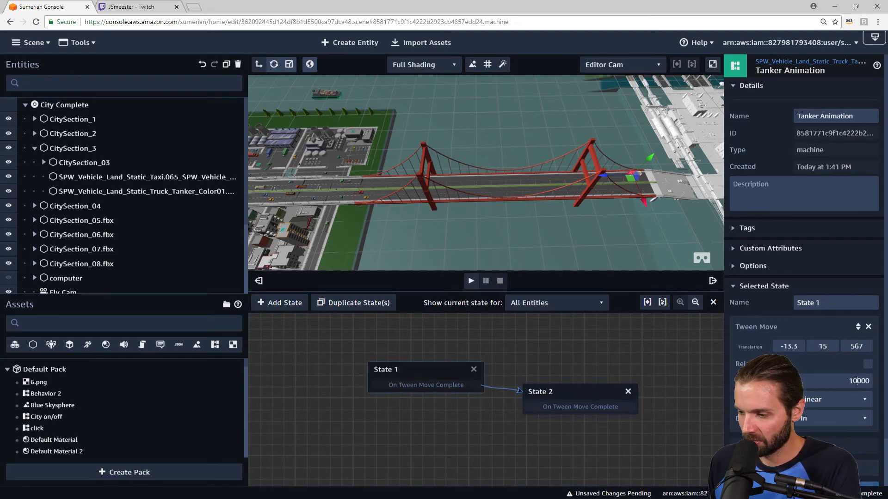
type("8")
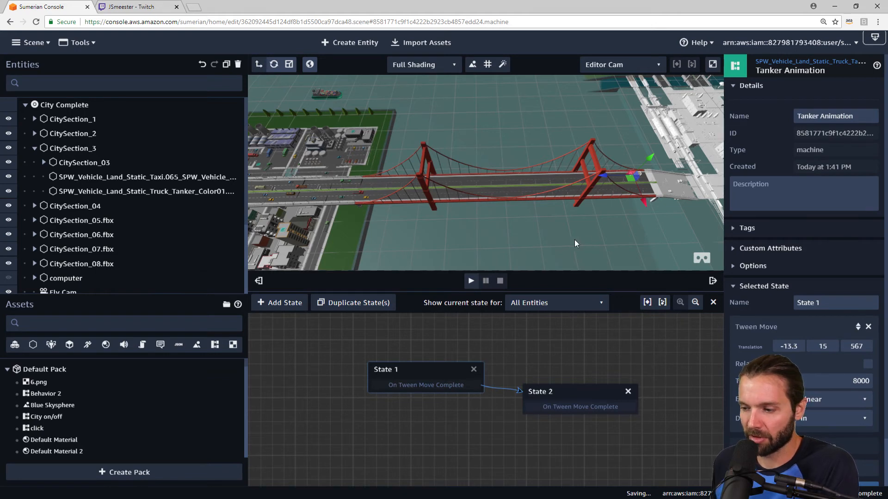
Play the scene again with a closer view of the bridge, and check State 2's Tween Move settings.
left_click(470, 281)
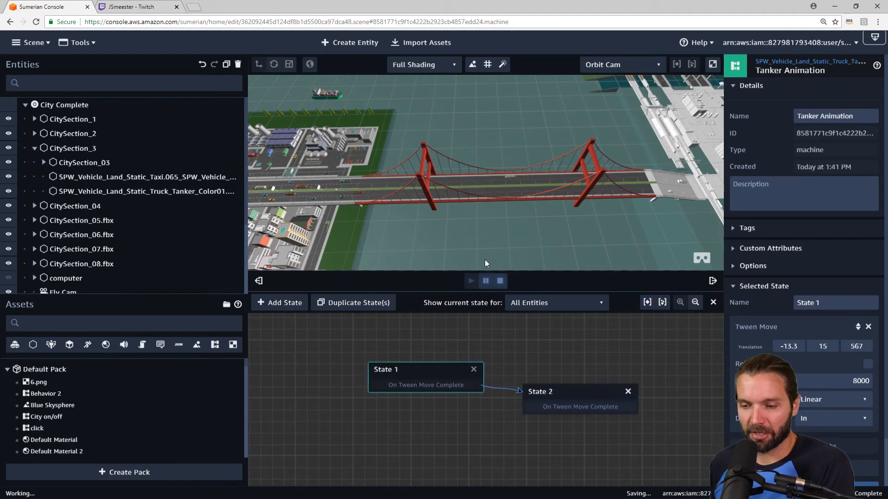
scroll(539, 208, "up", 5)
scroll(539, 207, "up", 3)
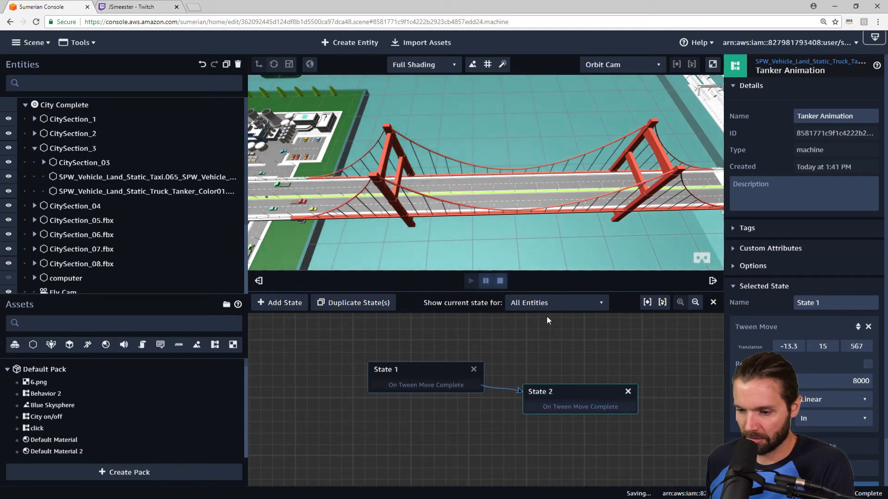
left_click(501, 281)
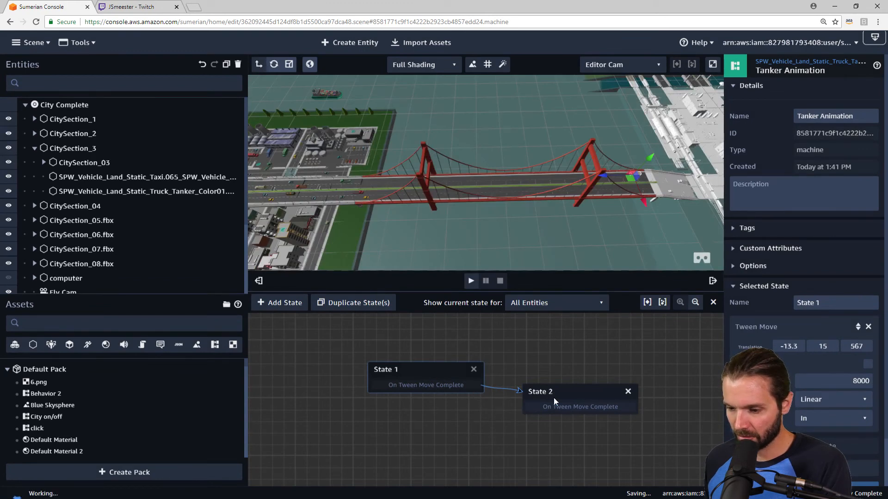
left_click(568, 391)
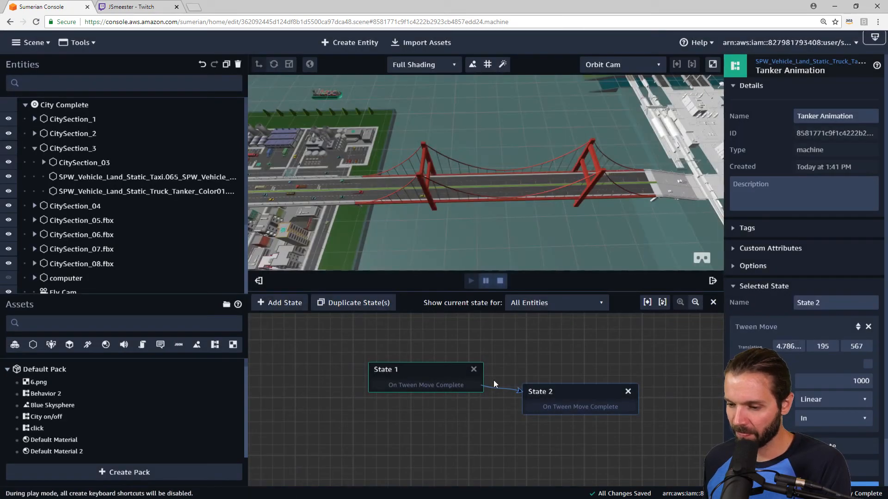
left_click(501, 282)
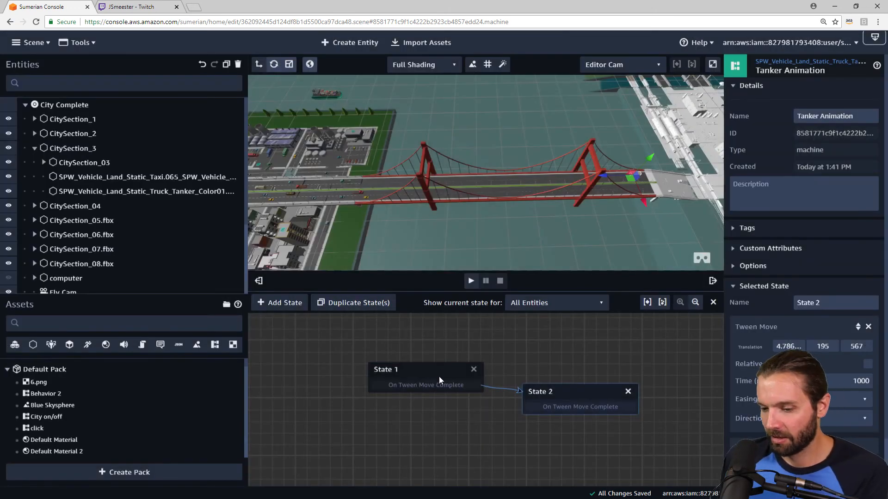
Compare the two states' translations and set State 2's Tween Move Y translation to 15 to match State 1.
left_click(442, 370)
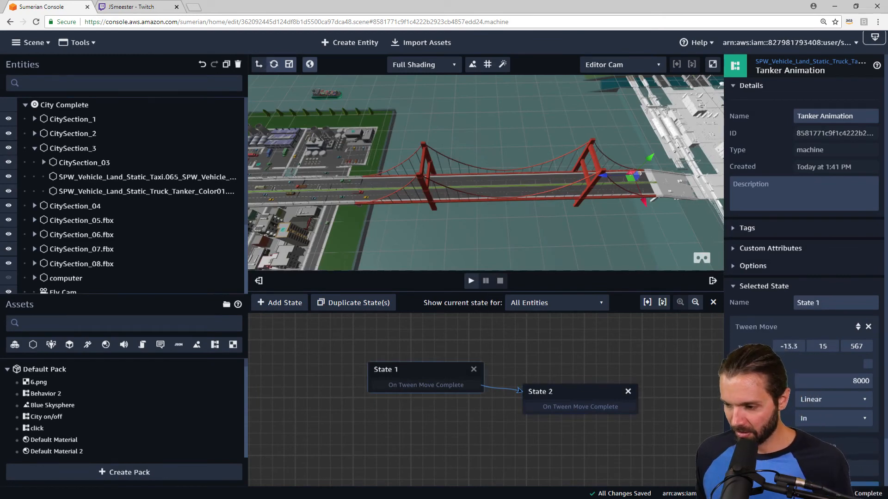
left_click(587, 385)
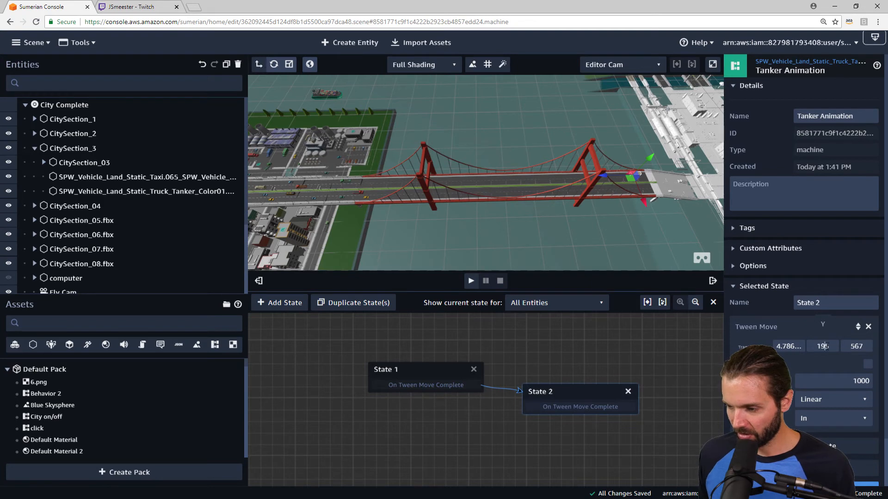
left_click(825, 346)
key("BackSpace")
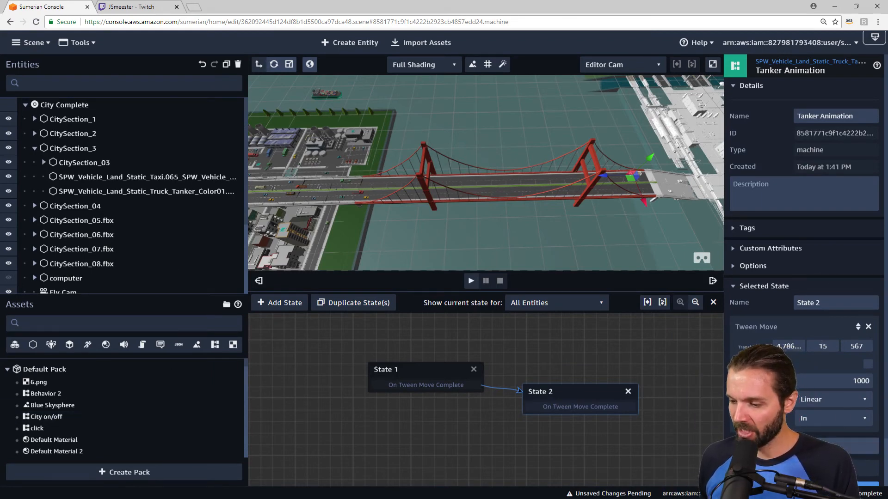
Find the Tween Rotate action and add it to State 2.
left_click(807, 447)
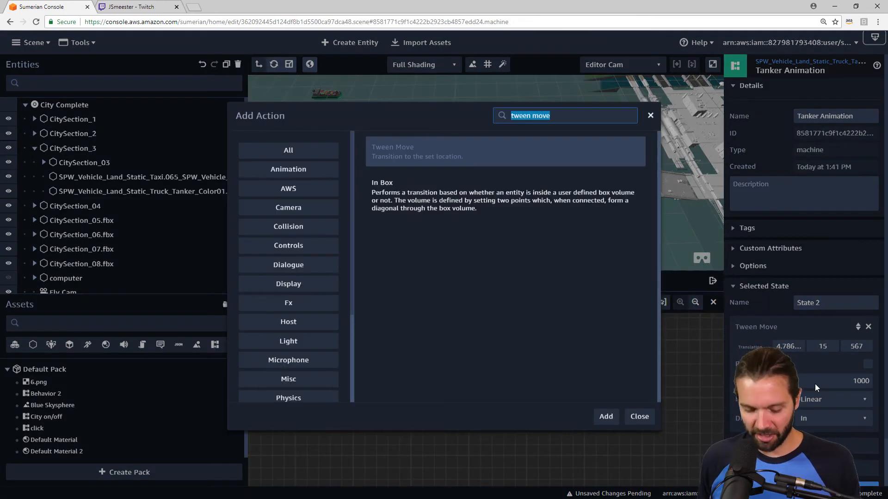
type("tween")
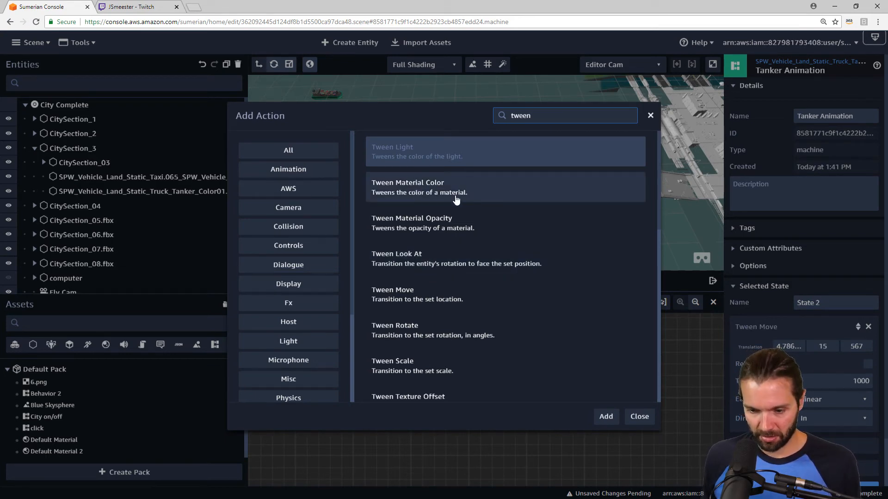
type("rota")
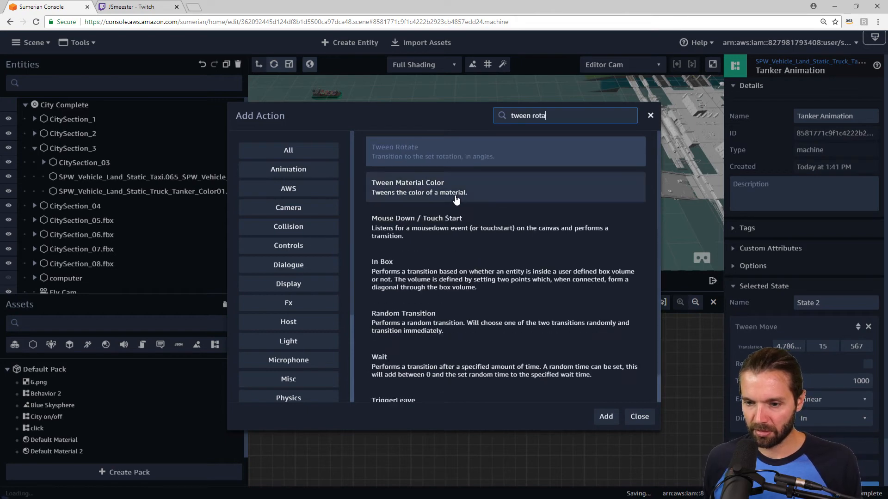
left_click(503, 150)
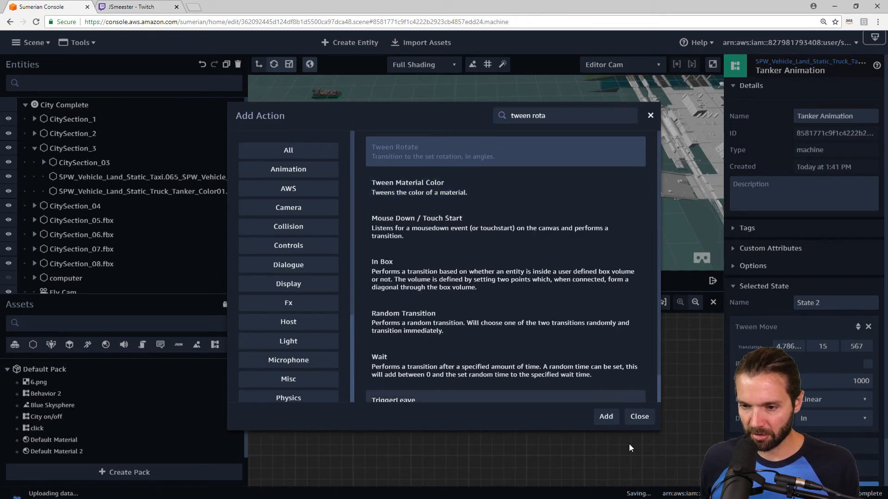
left_click(606, 417)
Set the Tween Rotate action's Y rotation to 195 and test it by playing and stopping the scene.
scroll(827, 434, "down", 4)
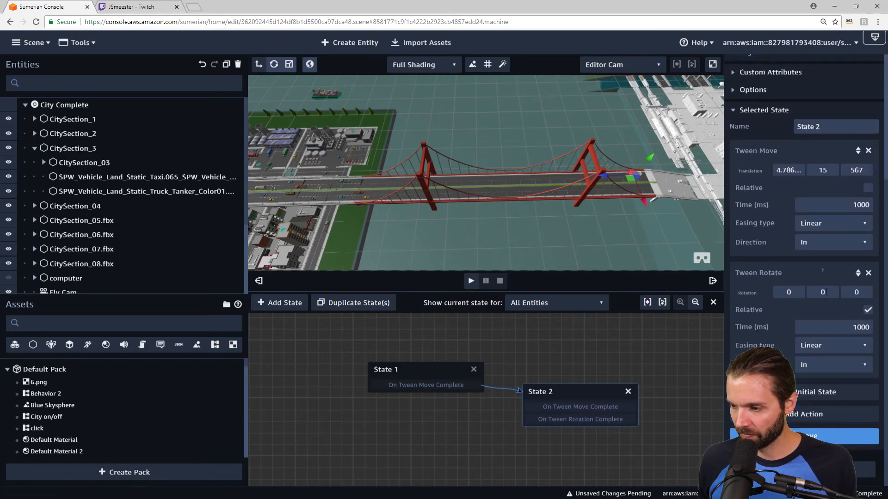
key("BackSpace")
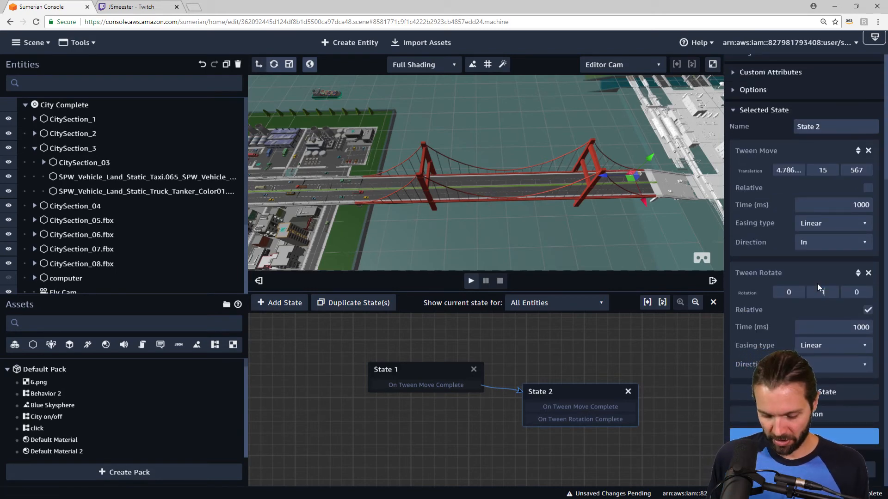
type("195")
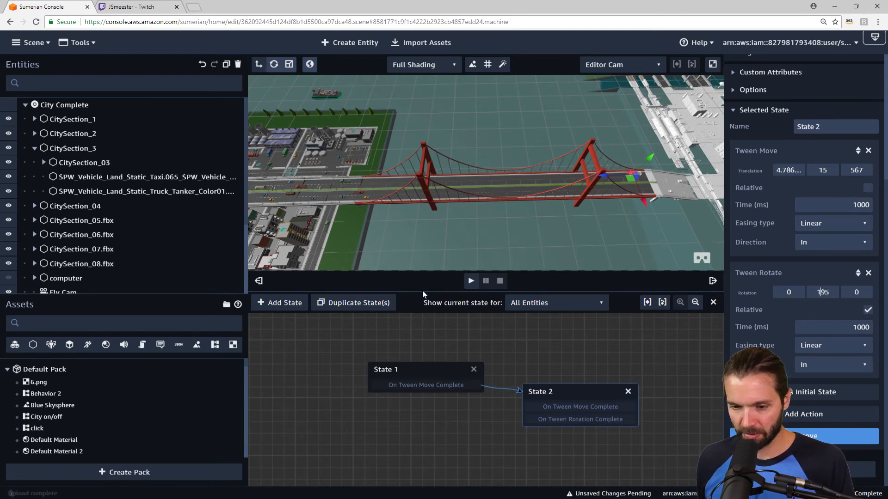
left_click(471, 281)
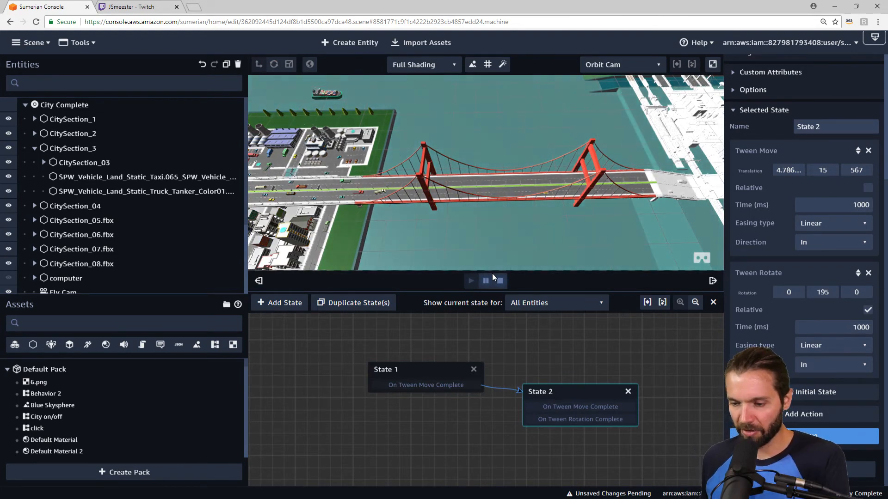
left_click(500, 282)
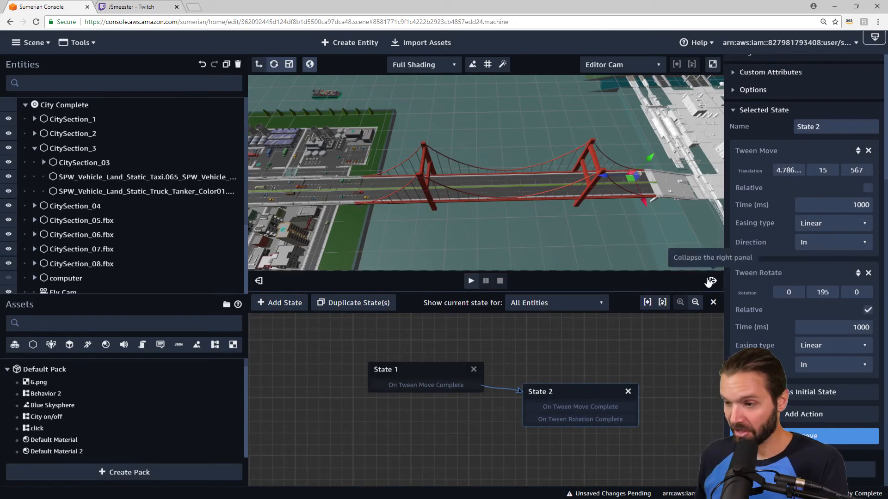
Copy the digits of the tanker truck's Y rotation from its Transform and reopen the Tanker Animation behavior for editing.
scroll(816, 281, "up", 5)
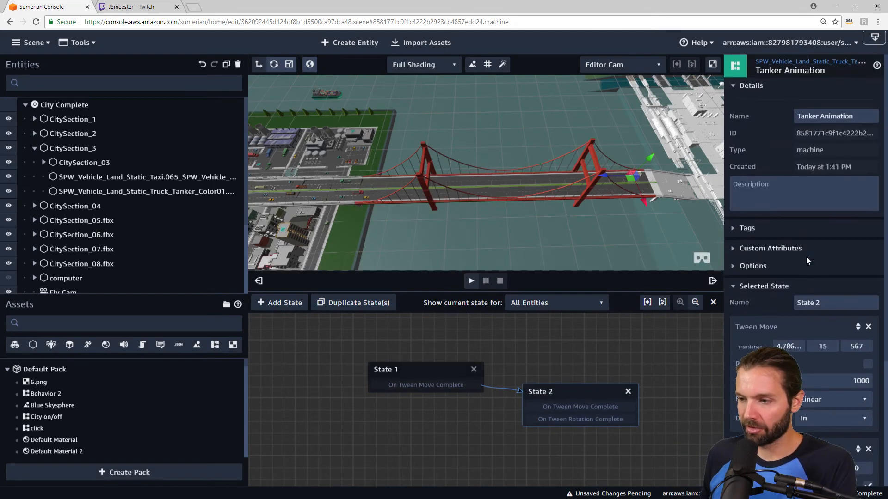
left_click(797, 62)
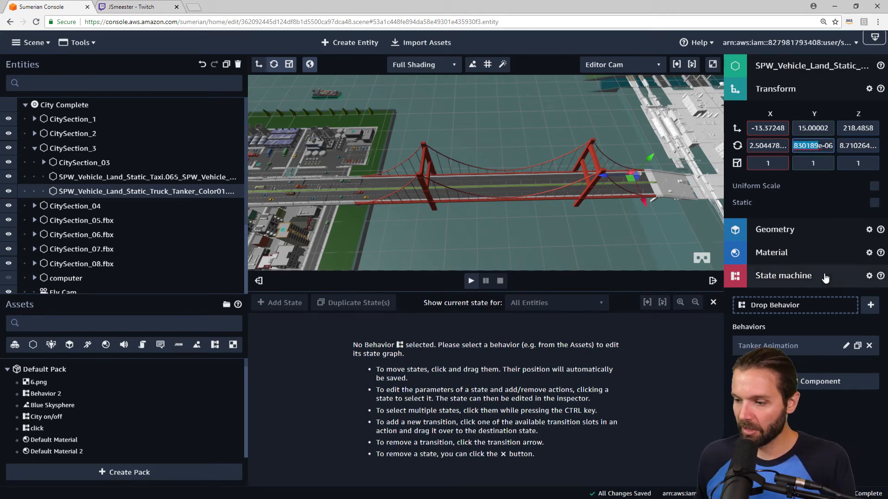
left_click(847, 346)
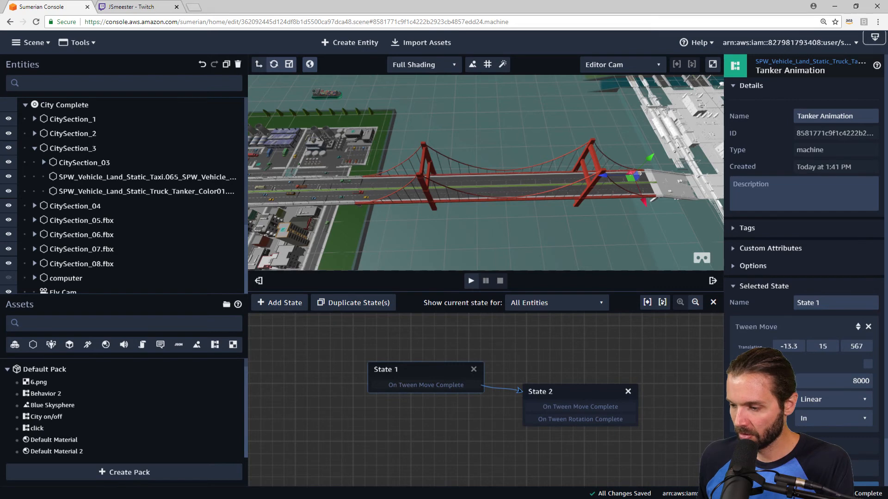
Set the Y rotation of State 2's Tween Rotate to 180 plus the copied digits, about 186.8, and play the scene.
scroll(843, 387, "down", 1)
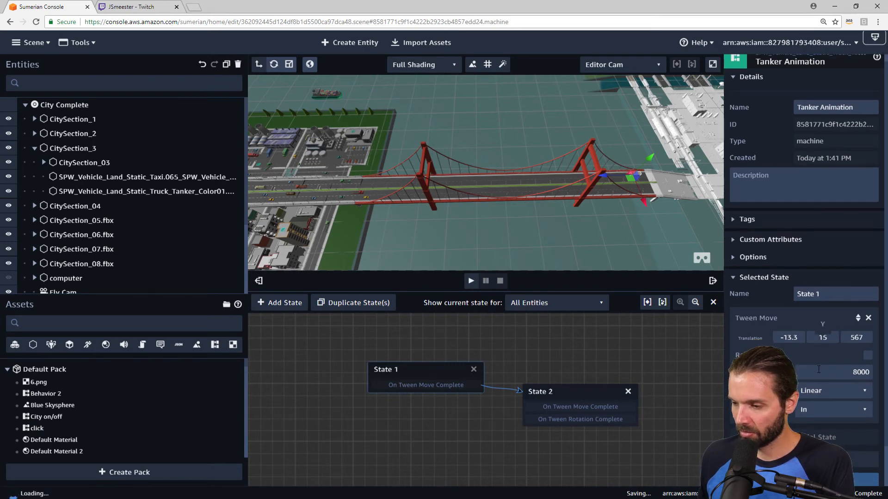
scroll(819, 370, "down", 1)
left_click(579, 389)
scroll(821, 392, "down", 2)
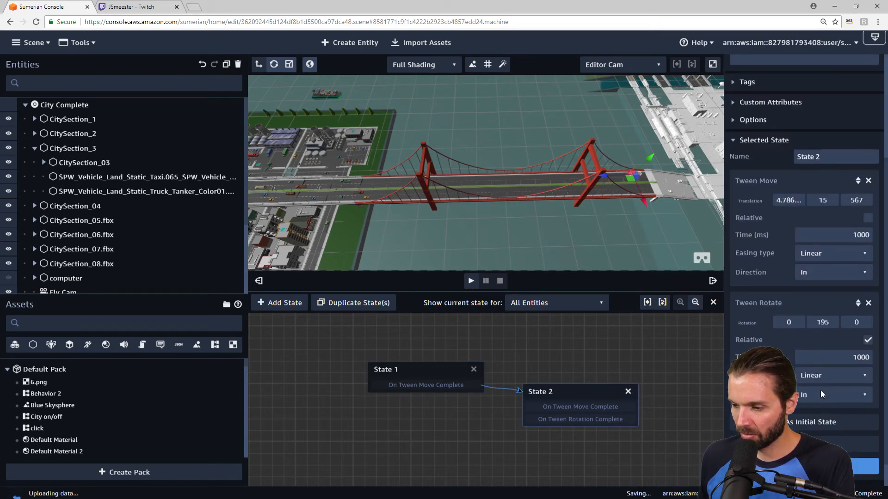
double_click(825, 322)
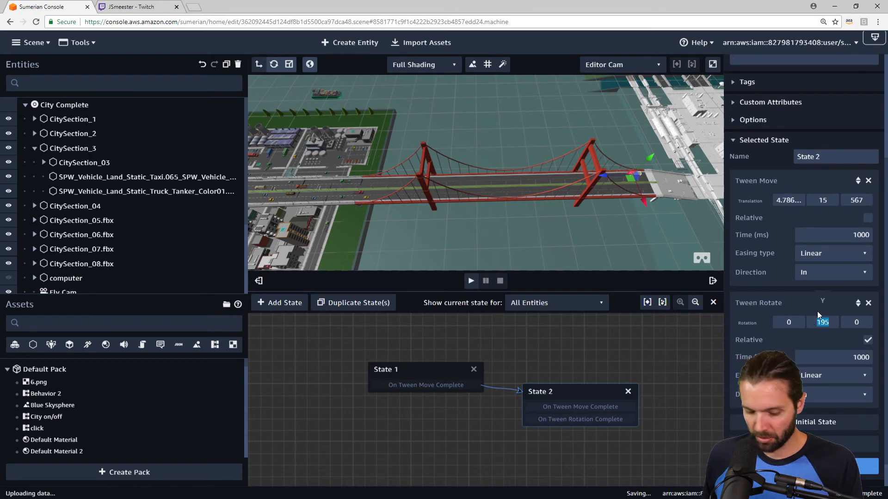
type("180")
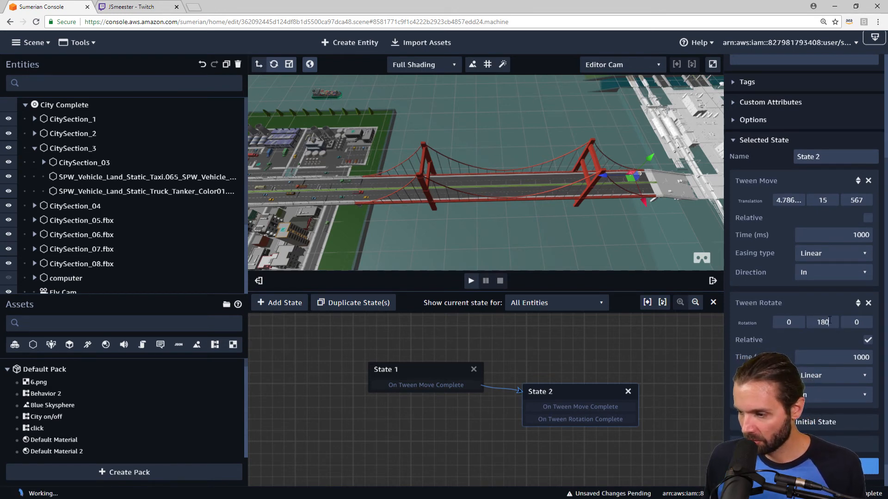
left_click_drag(827, 322, 827, 318)
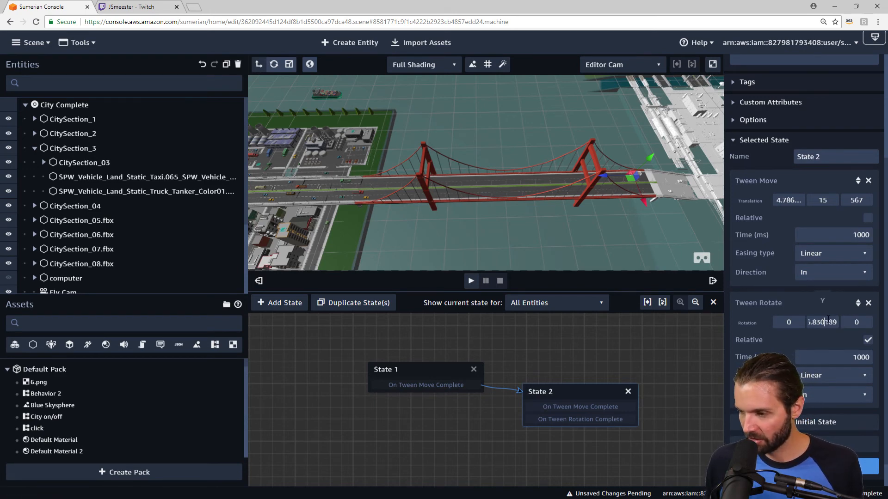
key("Home")
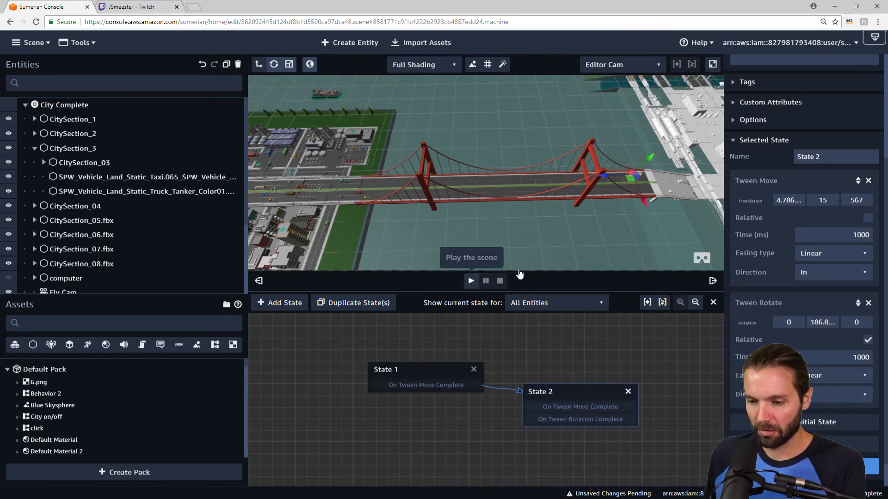
left_click(471, 282)
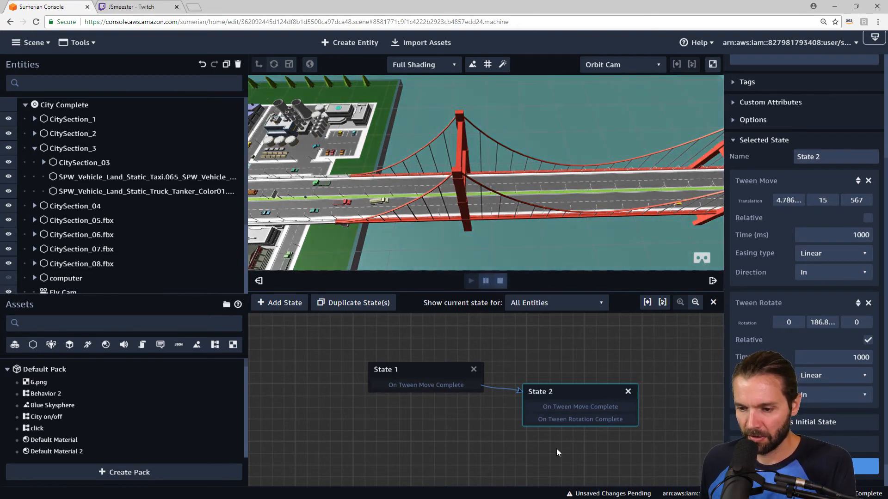
Stop the scene and set the Y rotation of State 2's Tween Rotate to 180.
left_click_drag(567, 388, 573, 366)
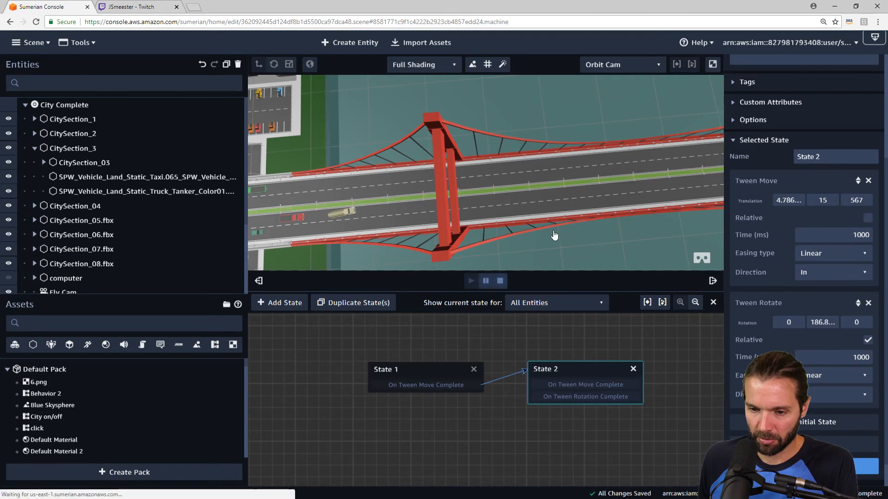
key("Escape")
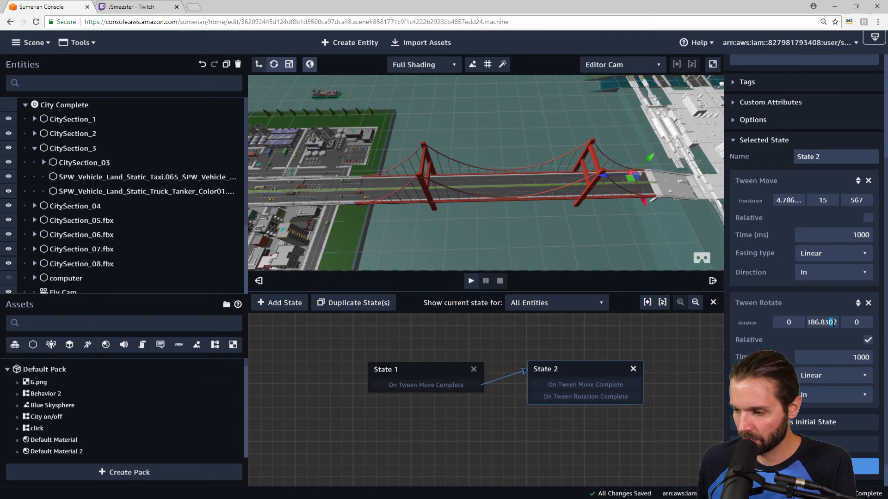
key("shift+Left")
key("shift+Left")
key("shift+Left")
key("shift+Left")
left_click(839, 322)
type("0")
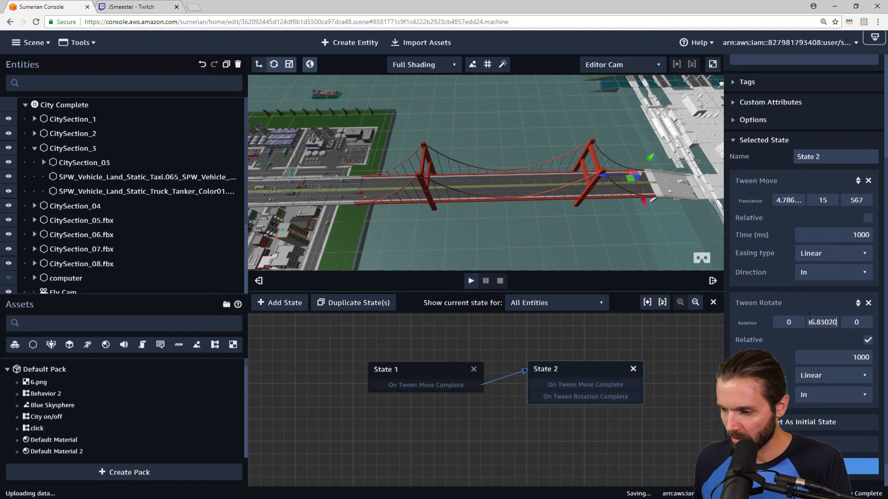
key("ctrl+a")
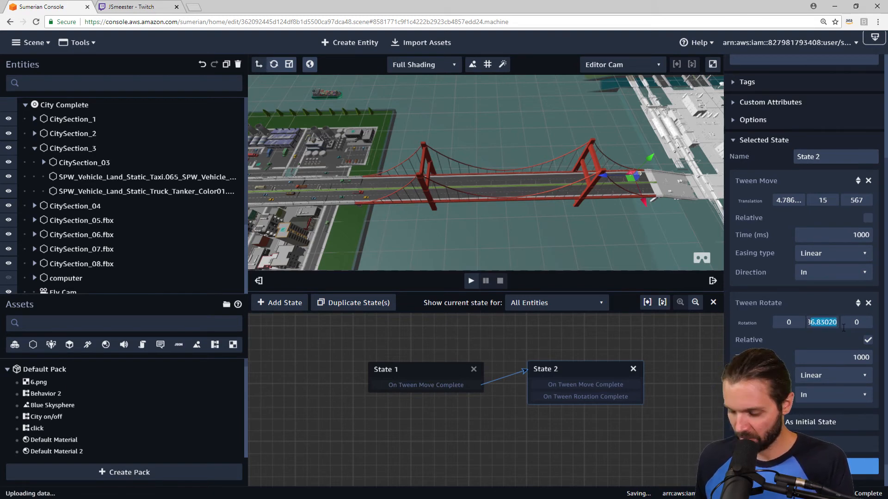
type("180")
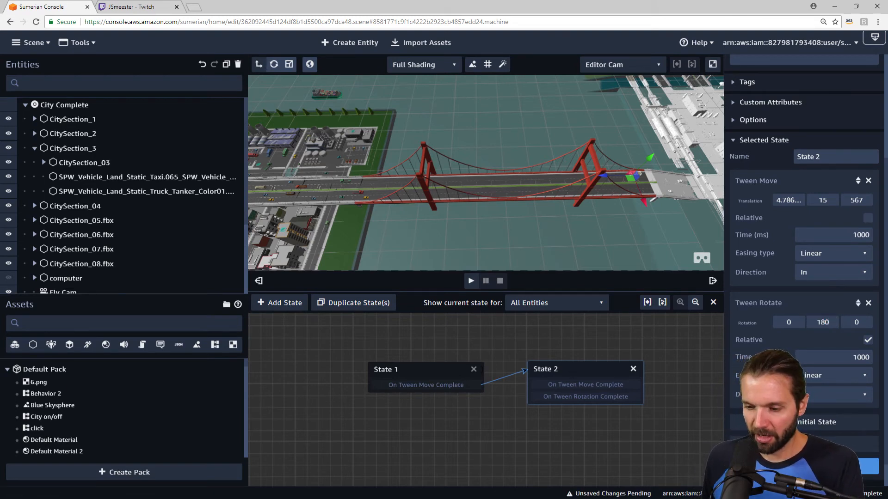
left_click_drag(426, 369, 427, 354)
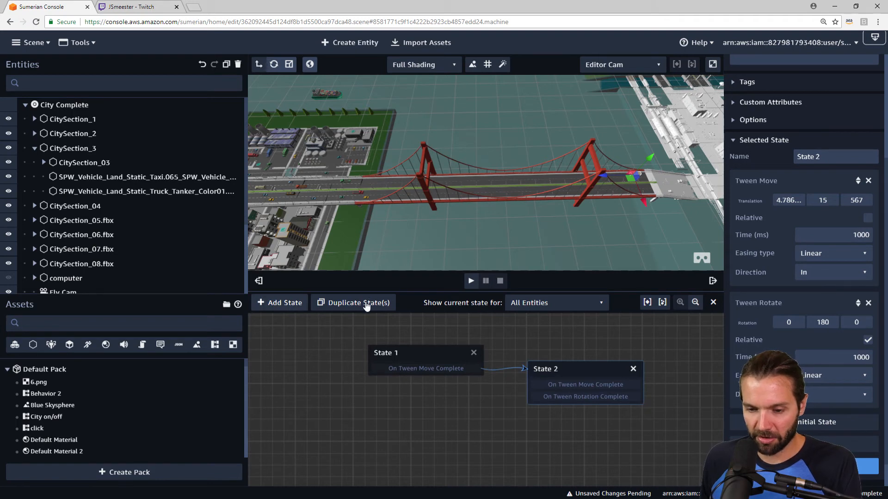
left_click_drag(569, 390, 575, 396)
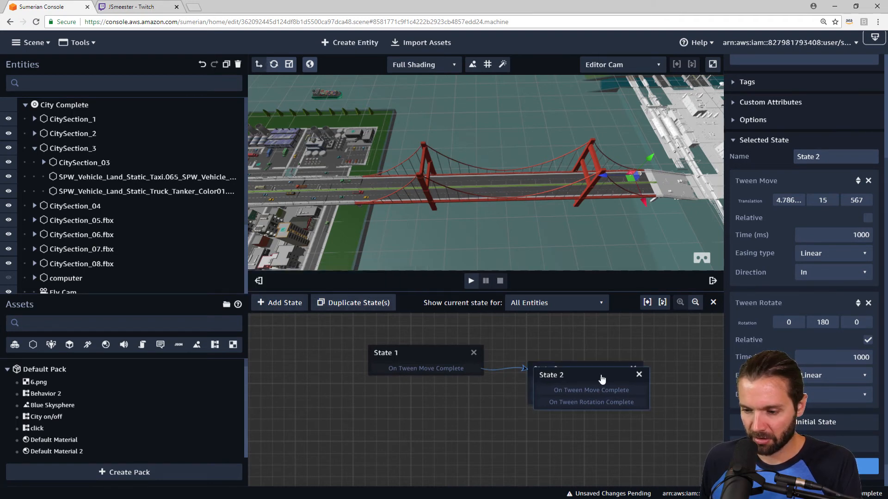
left_click(639, 375)
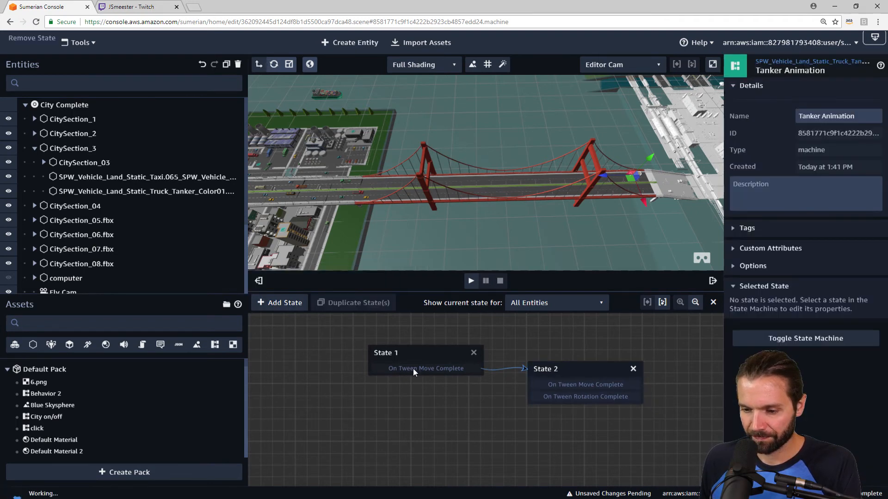
Duplicate State 1, place the copy below State 2 and delete the copy's transition to State 2.
left_click(389, 354)
left_click(351, 306)
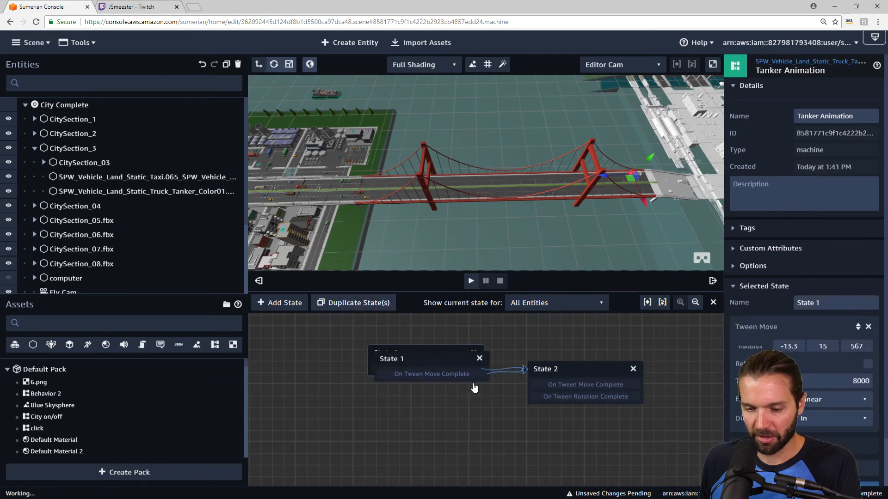
left_click_drag(447, 358, 568, 453)
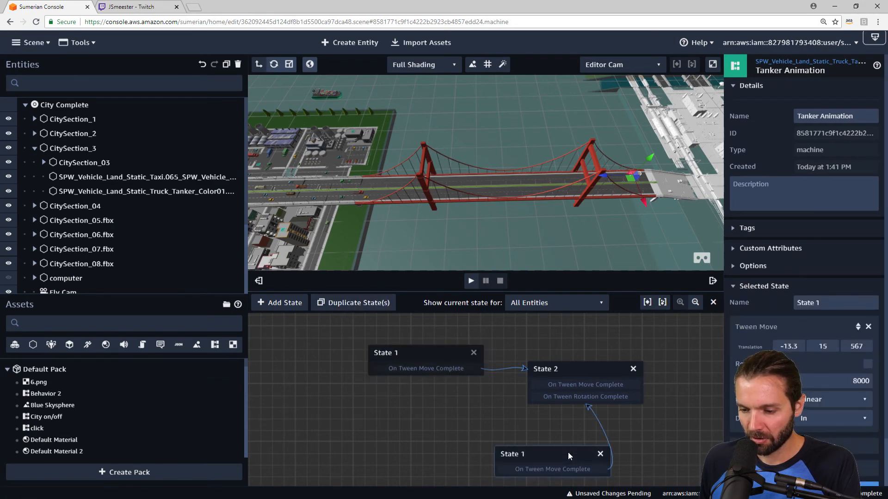
left_click(587, 407)
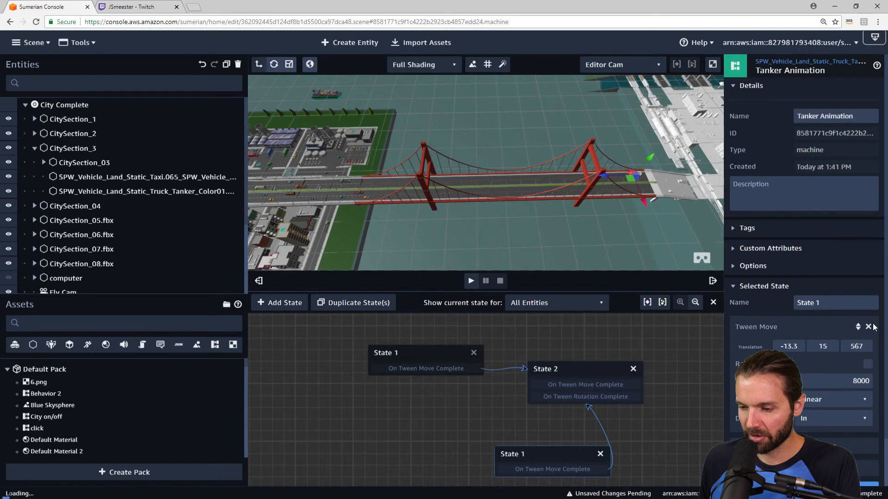
Shorten the duplicated state's name to State.
left_click(834, 305)
key("BackSpace")
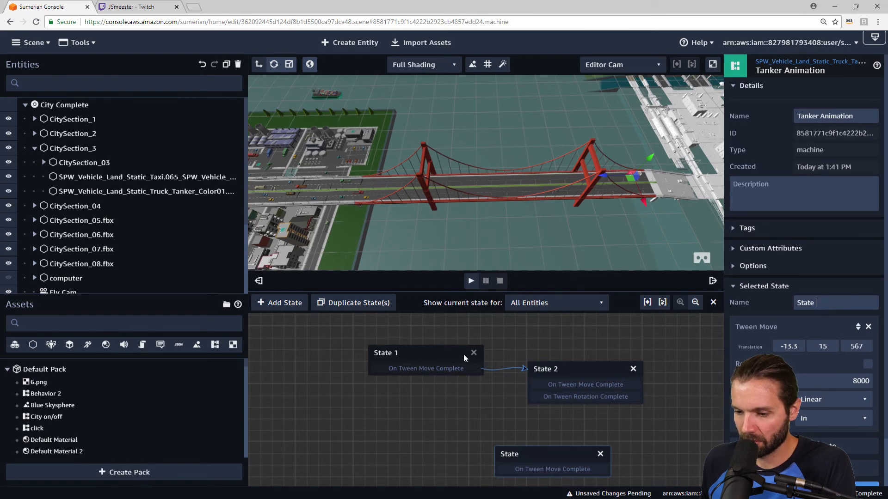
type("1")
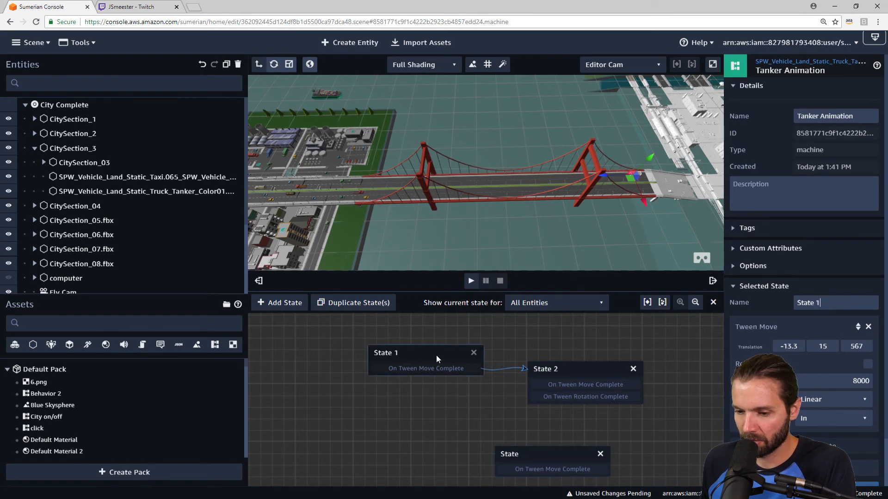
Copy the tanker truck's Z position from its Transform and use it, 218.4858, as the Z translation of State 1's Tween Move.
left_click(825, 63)
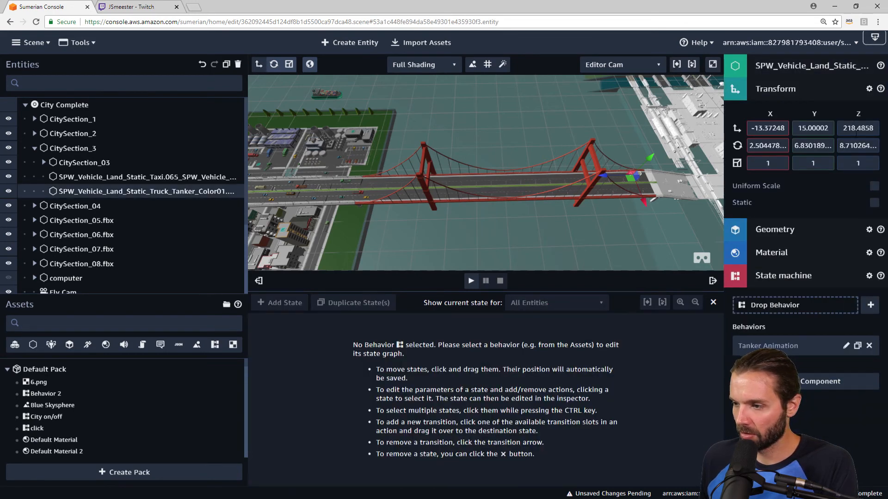
left_click_drag(842, 128, 873, 129)
key("ctrl+c")
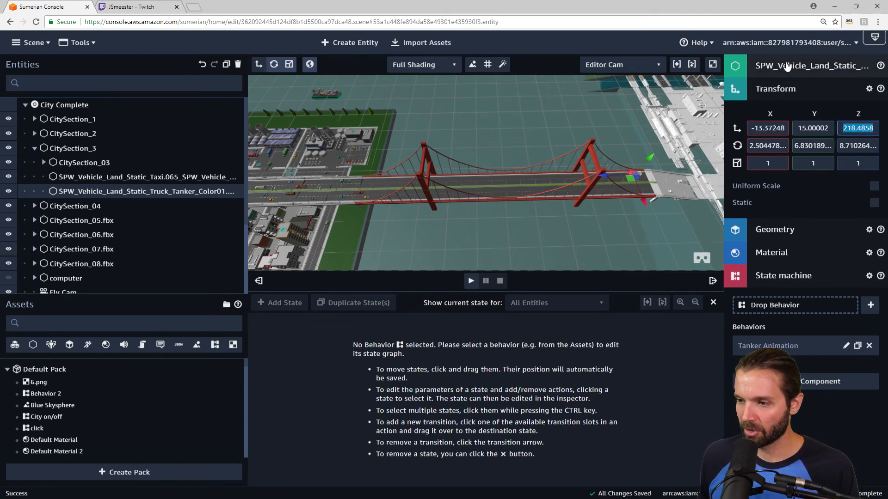
left_click(846, 346)
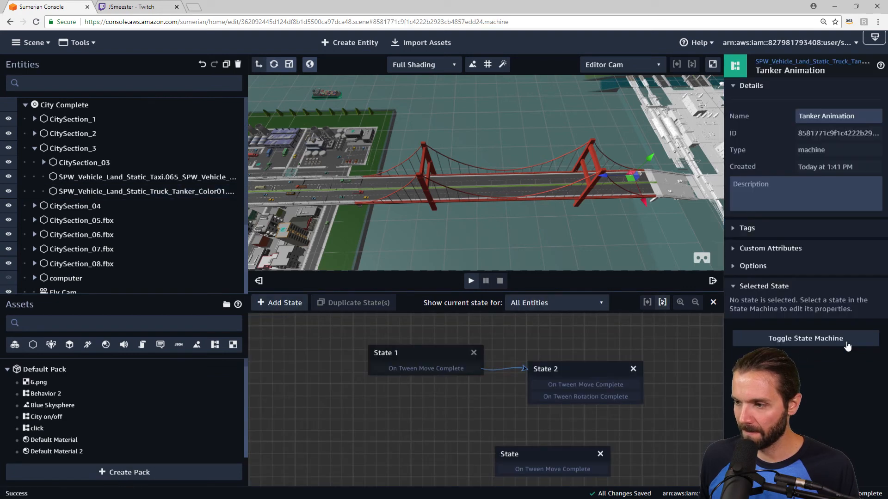
left_click_drag(873, 346, 669, 387)
key("ctrl+v")
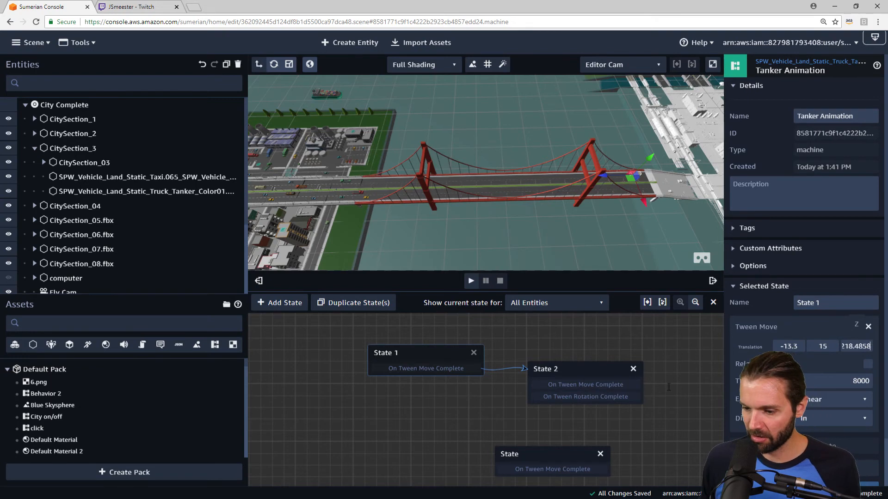
Link State 2's On Tween Rotation Complete to the duplicated state and test it by playing and stopping the scene.
left_click_drag(554, 396, 547, 471)
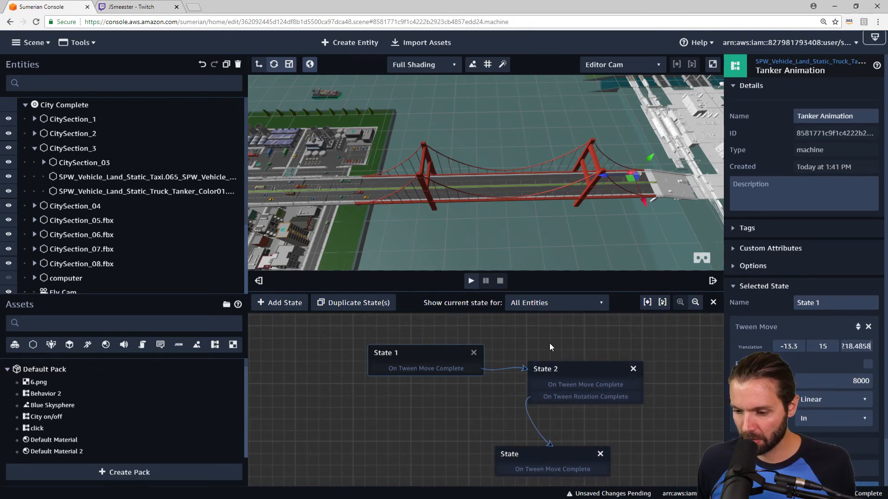
left_click(470, 281)
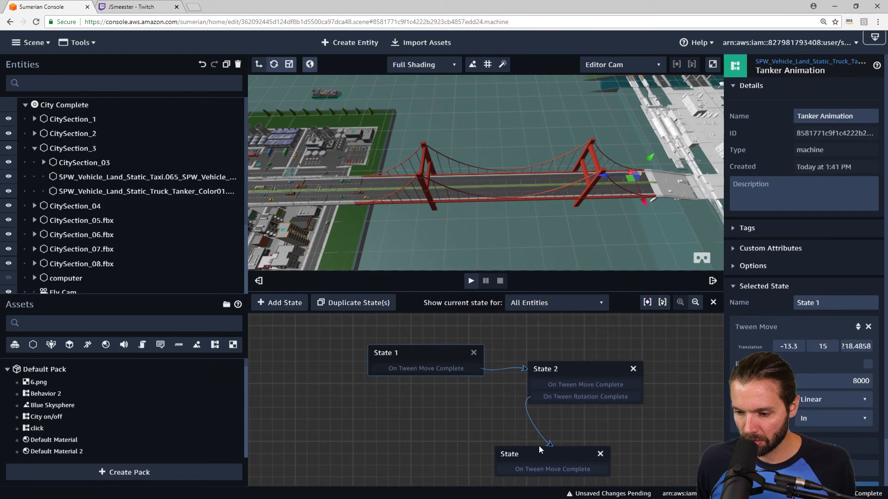
left_click(470, 283)
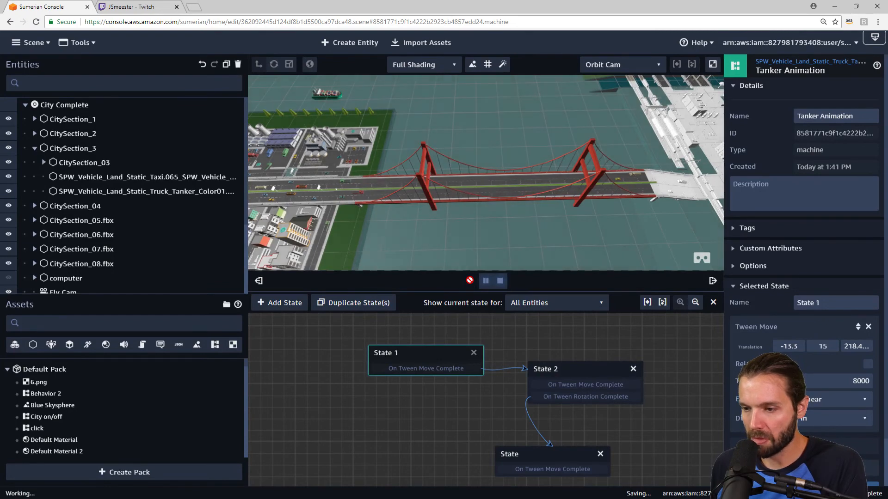
left_click(500, 281)
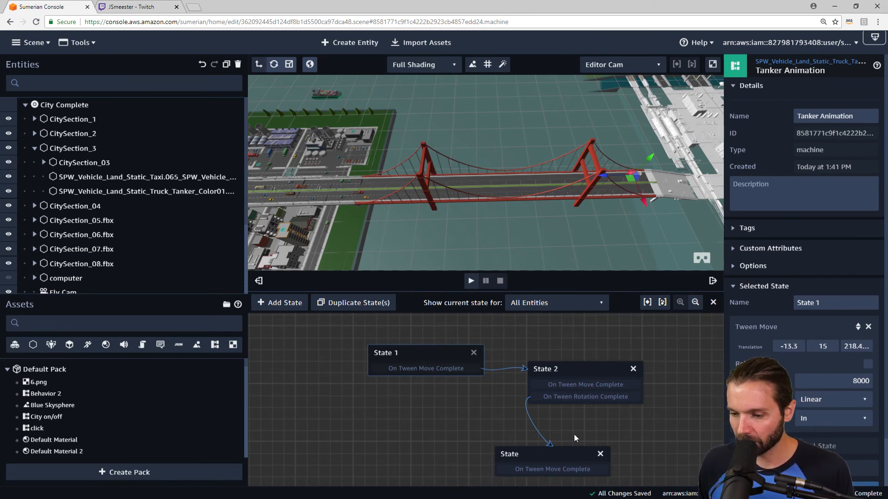
left_click(471, 282)
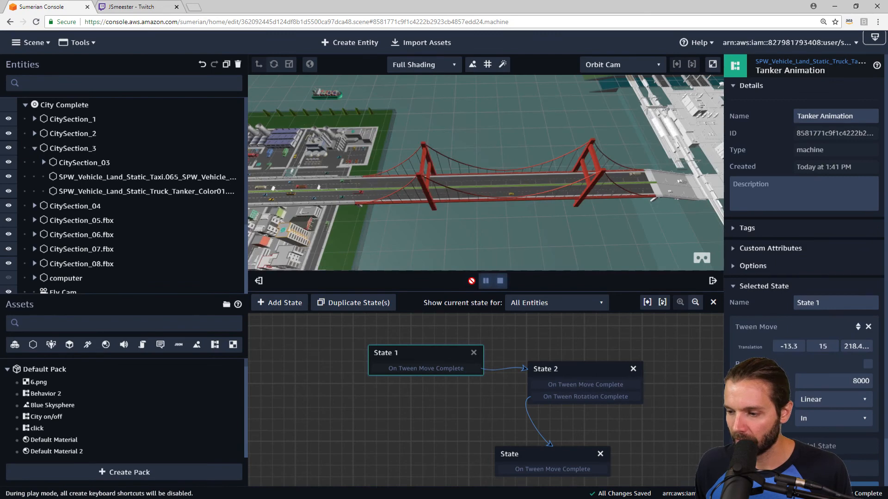
left_click(500, 282)
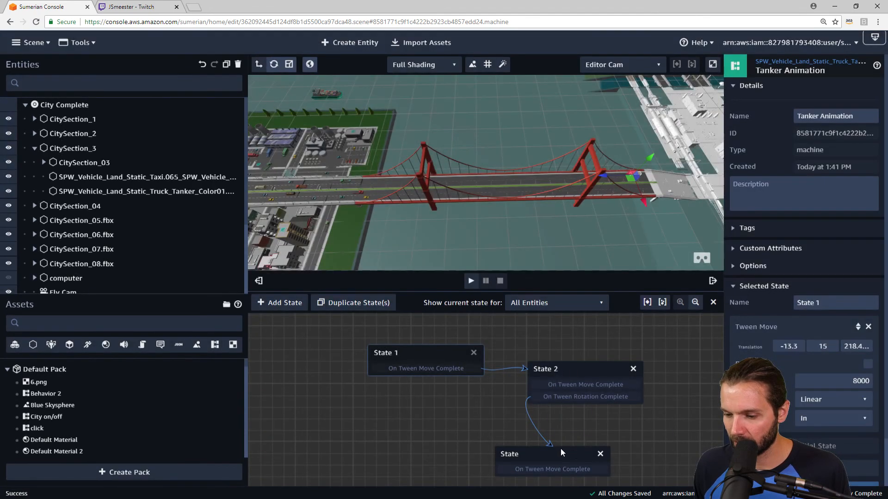
Compare the Tween Move values of State 1 and State, and move the Z translation 218.4858 from State 1 to State.
left_click(561, 452)
double_click(859, 347)
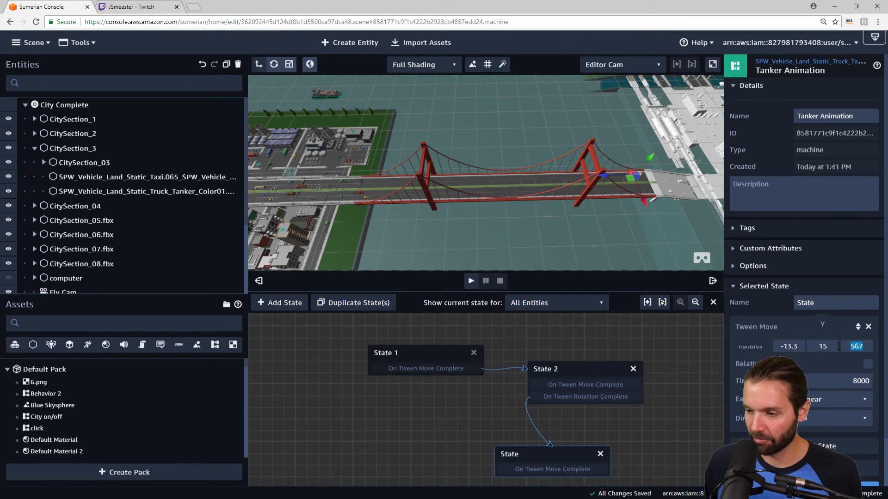
left_click(434, 353)
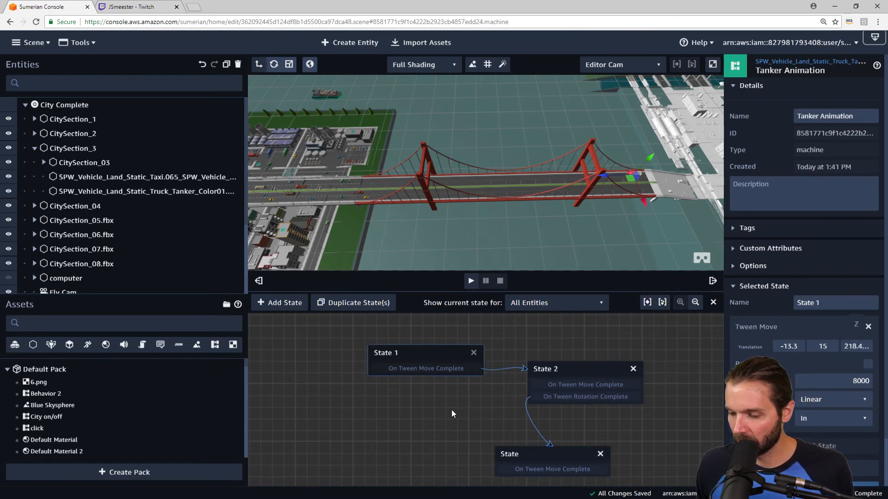
left_click(570, 450)
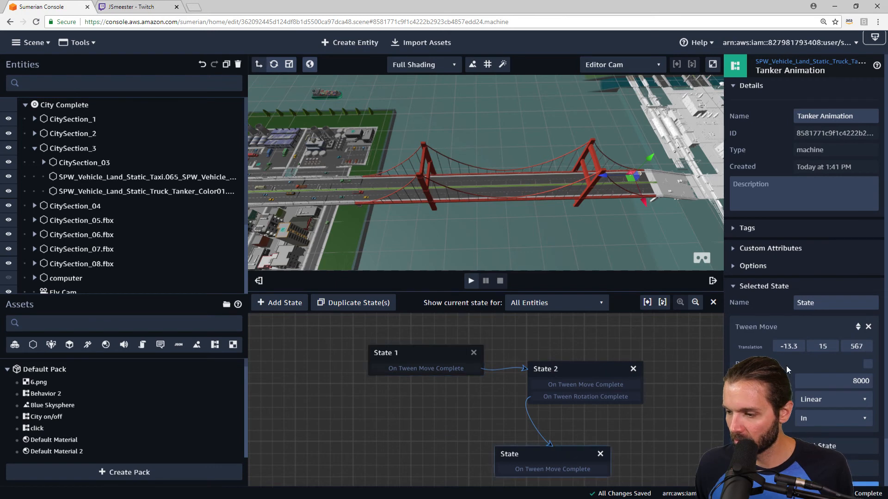
left_click(443, 358)
left_click(845, 345)
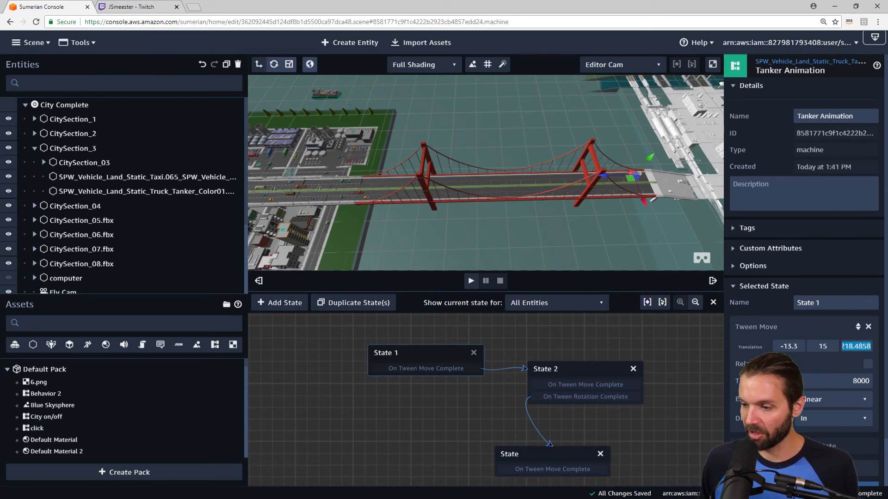
key("ctrl+x")
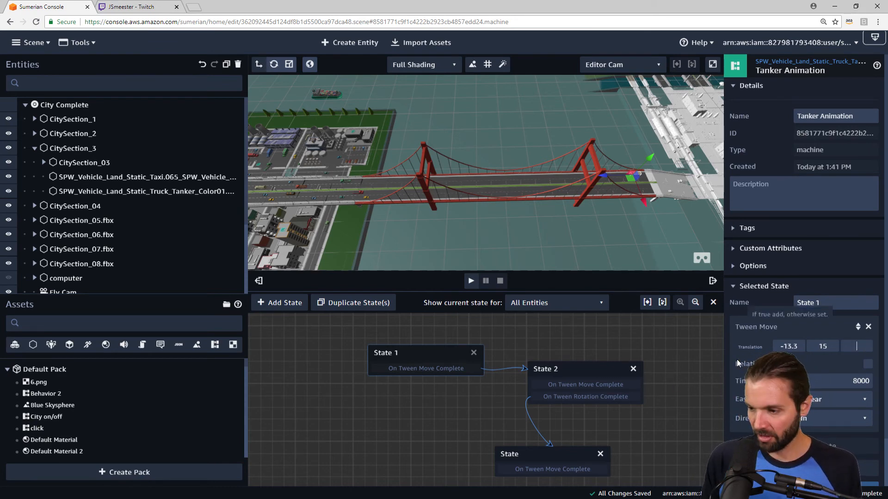
left_click(539, 456)
left_click(852, 346)
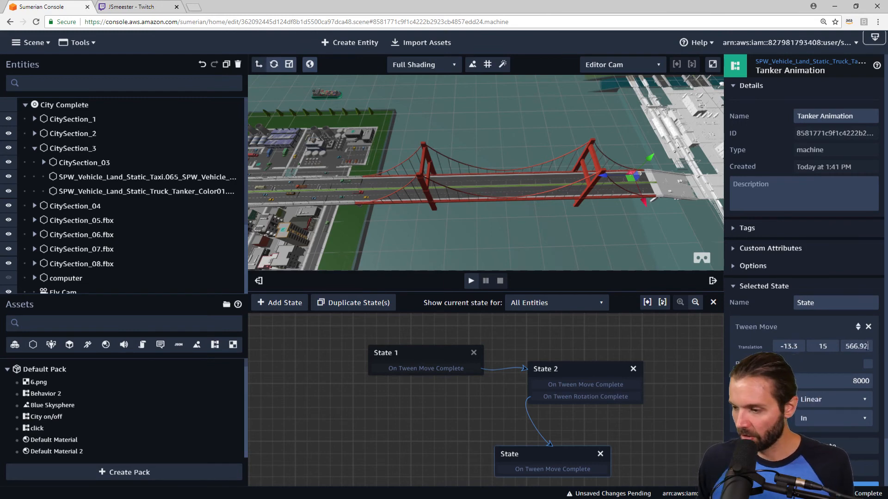
key("ctrl+a")
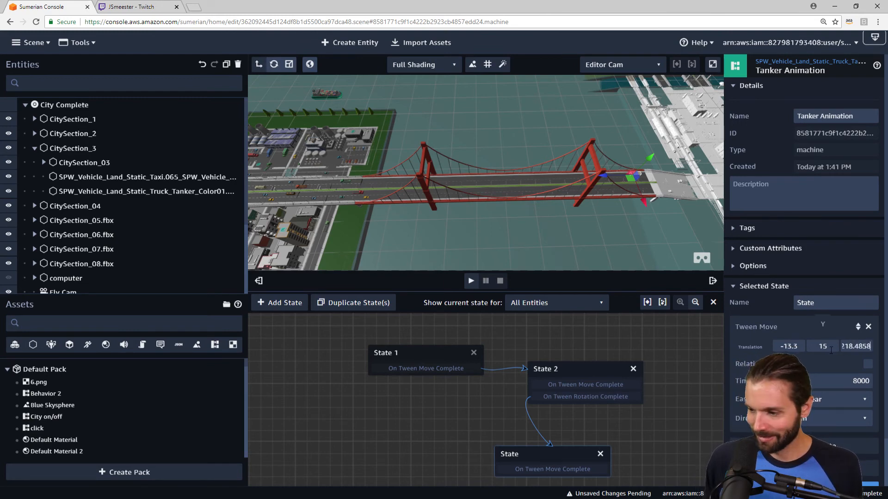
Set the Z translation of State 1's Tween Move to 567 and test it by playing and stopping the scene.
left_click(420, 356)
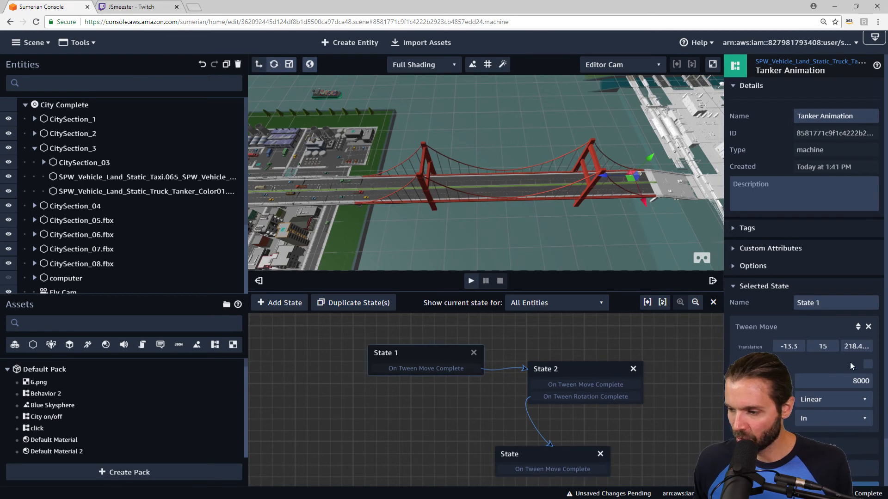
left_click(872, 347)
type("567")
left_click(471, 281)
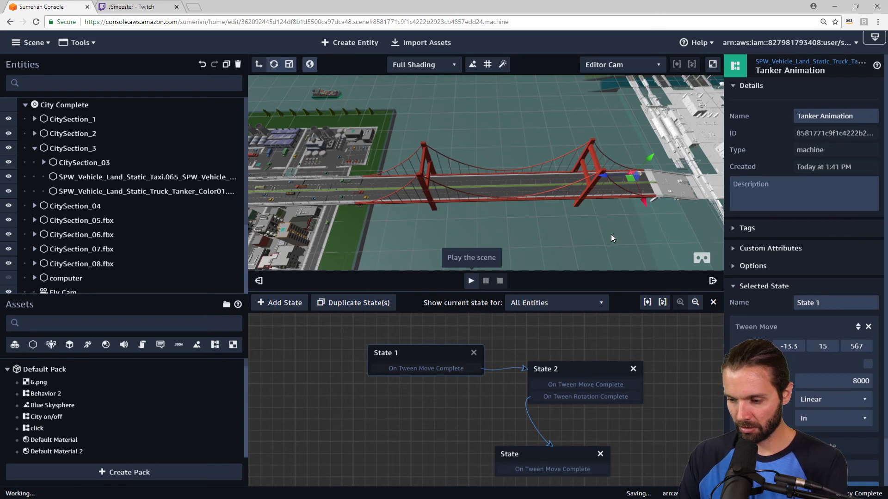
left_click(471, 281)
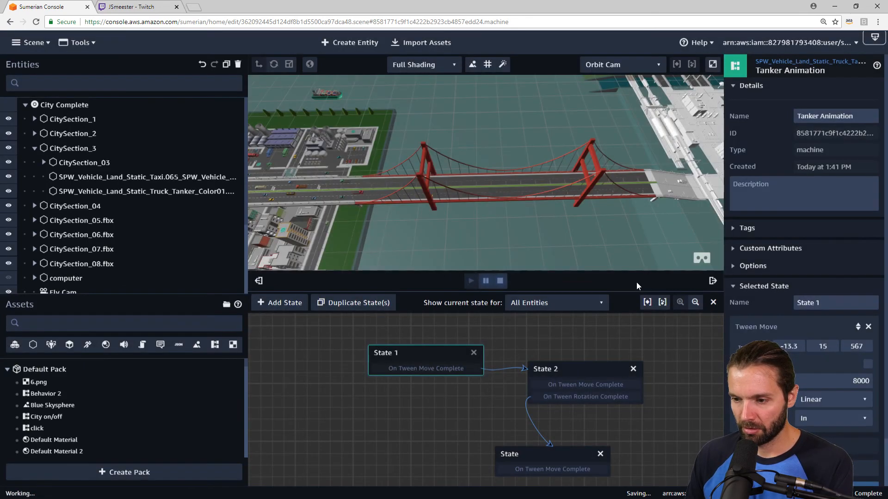
scroll(511, 219, "down", 2)
scroll(508, 214, "up", 3)
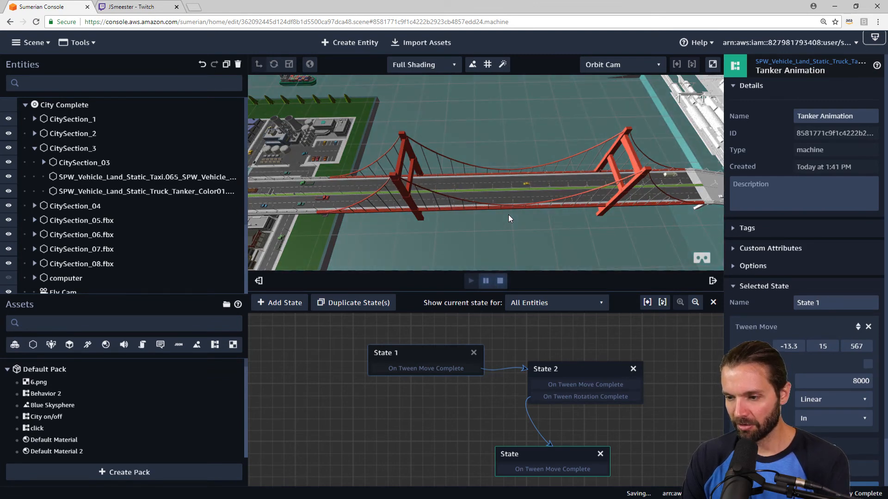
left_click(499, 281)
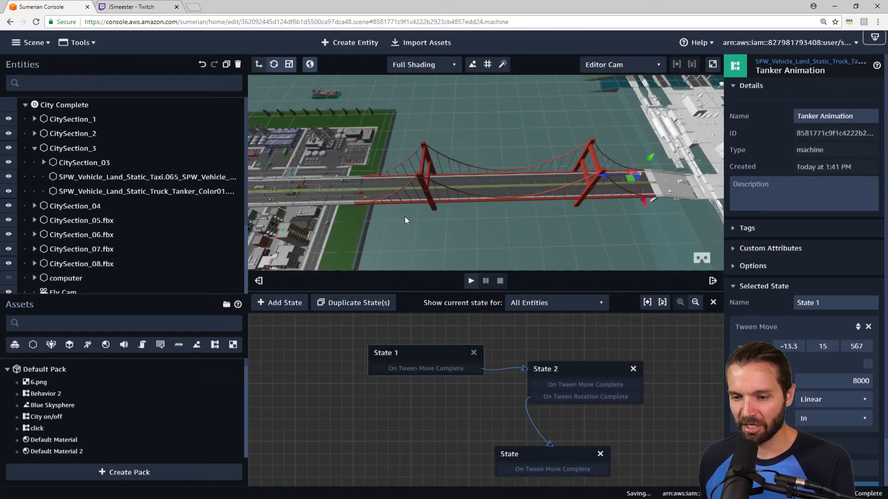
Test the tanker truck's movement across the bridge by playing and stopping the scene.
scroll(405, 221, "up", 5)
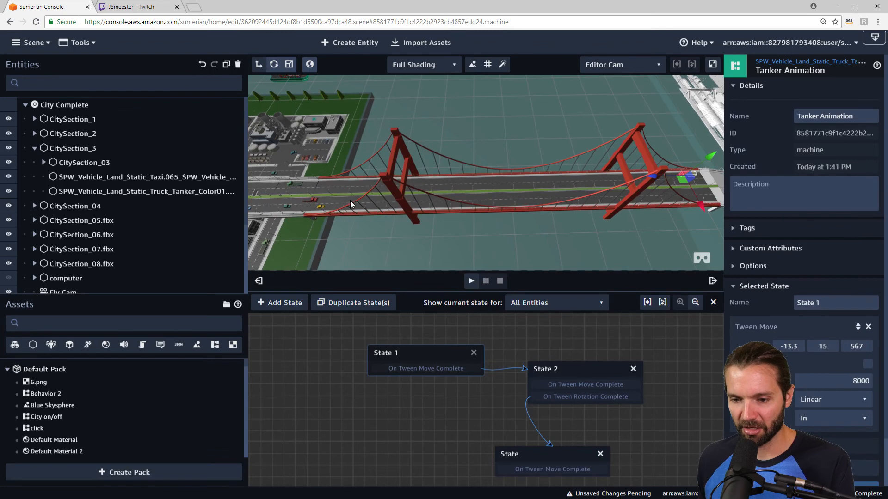
left_click(444, 358)
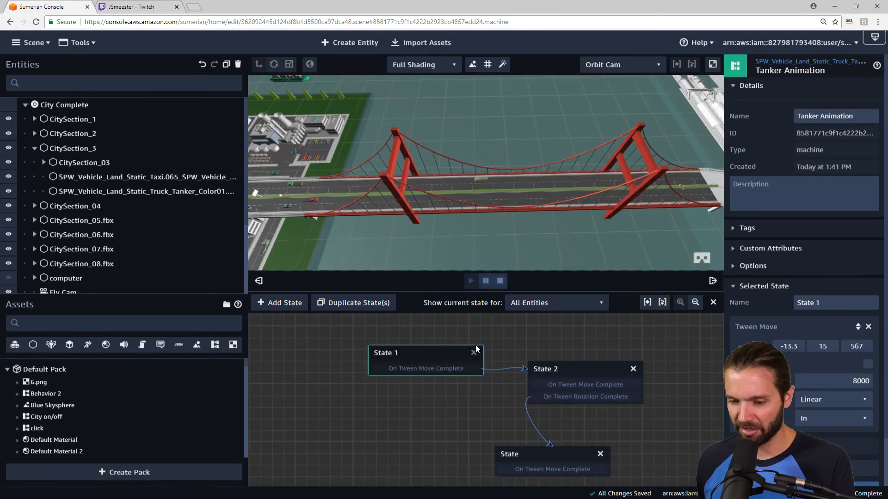
left_click(499, 282)
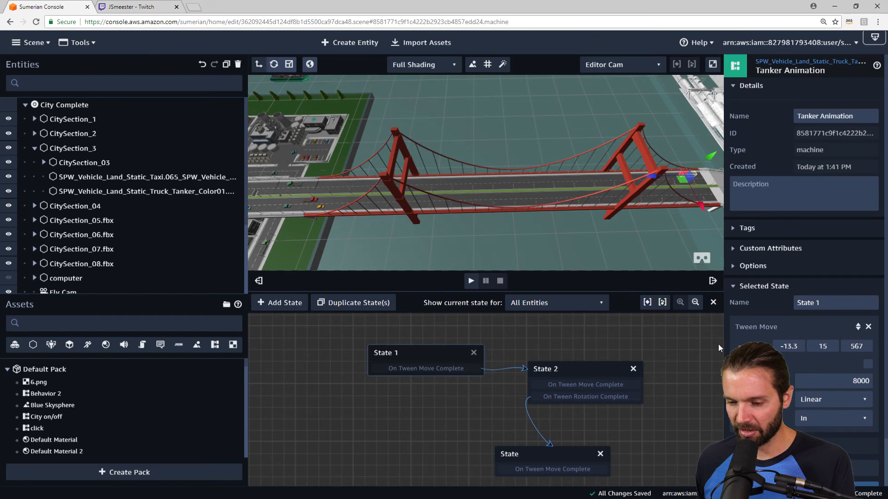
Copy the X translation 4.786625 from State 2's Tween Move to State's Tween Move, and place State directly beneath State 2.
double_click(781, 346)
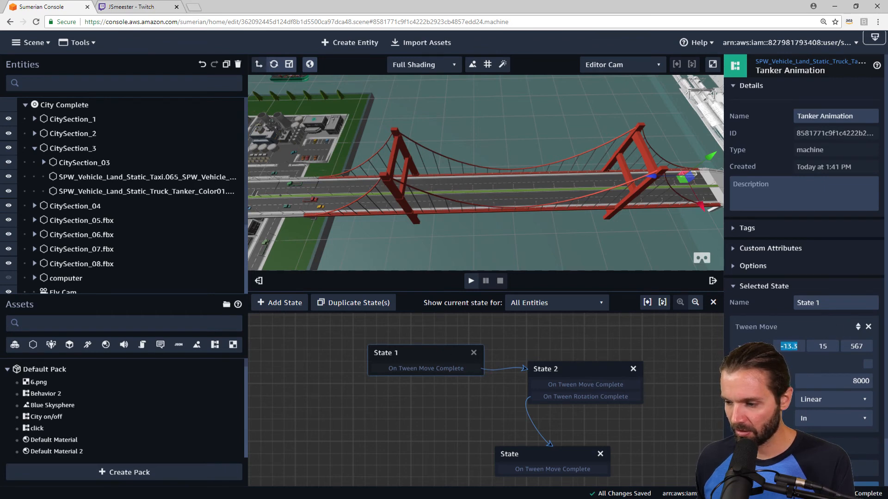
left_click(571, 453)
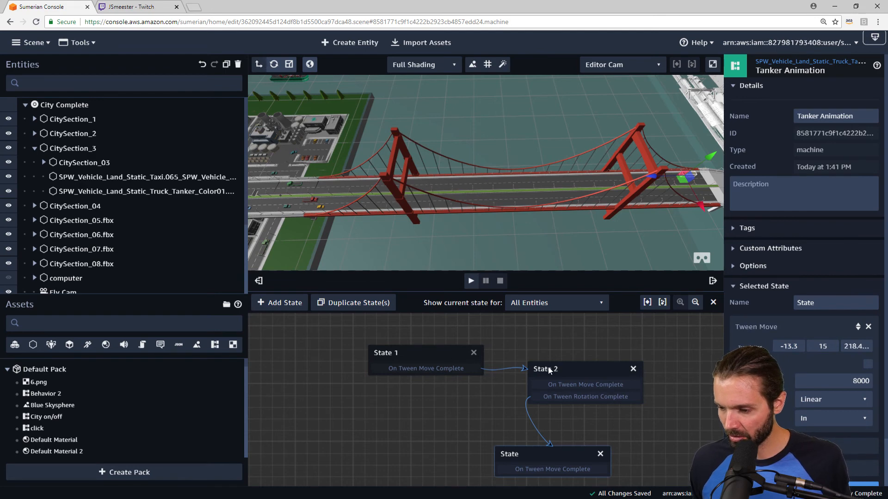
left_click(575, 371)
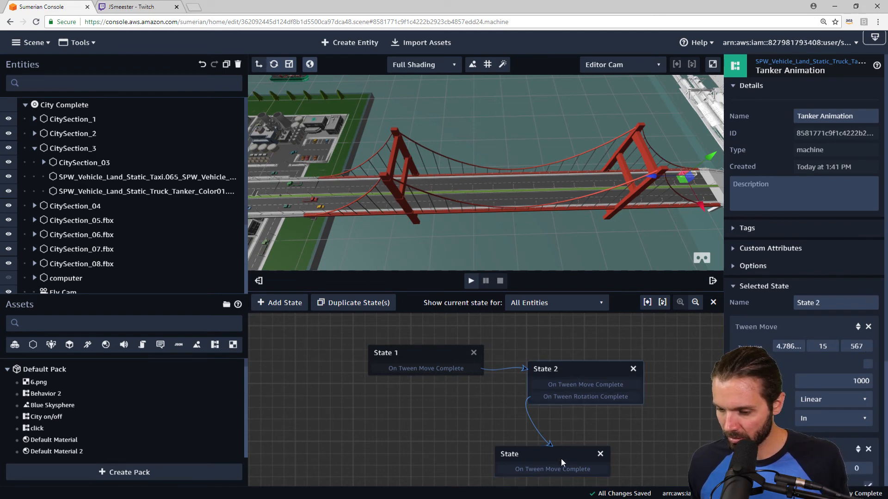
left_click(558, 455)
left_click(596, 368)
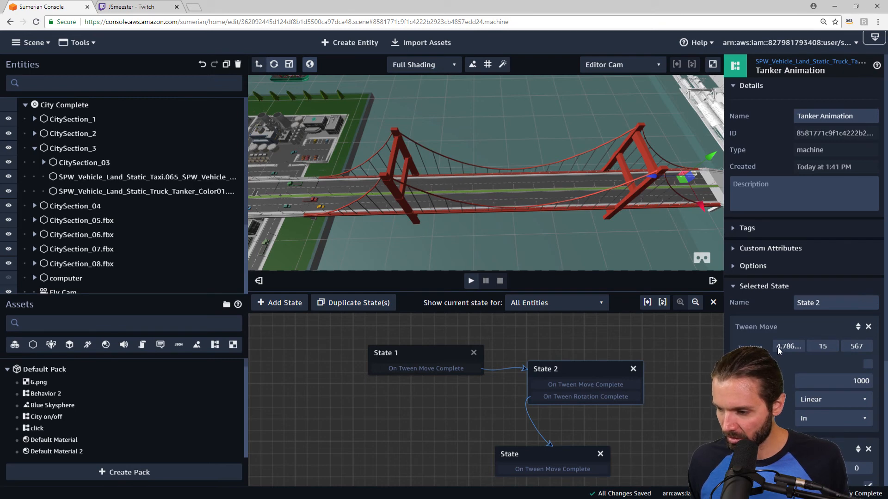
scroll(775, 341, "down", 3)
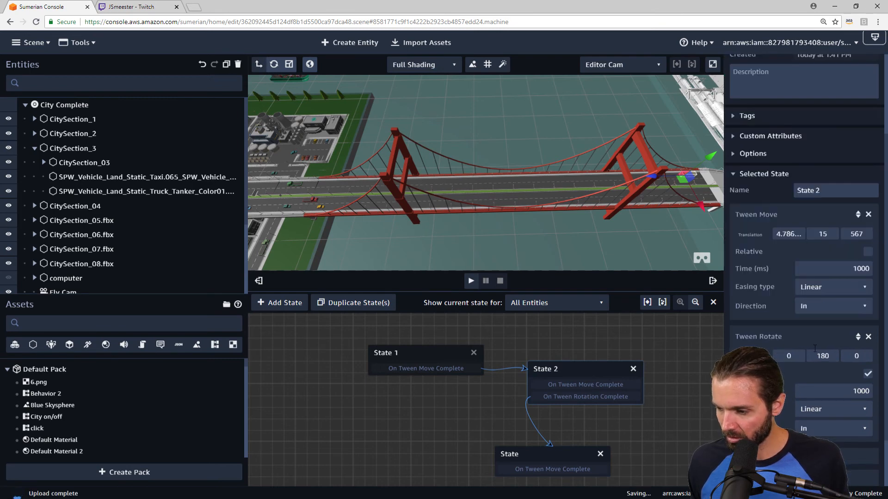
left_click(796, 207)
key("ctrl+c")
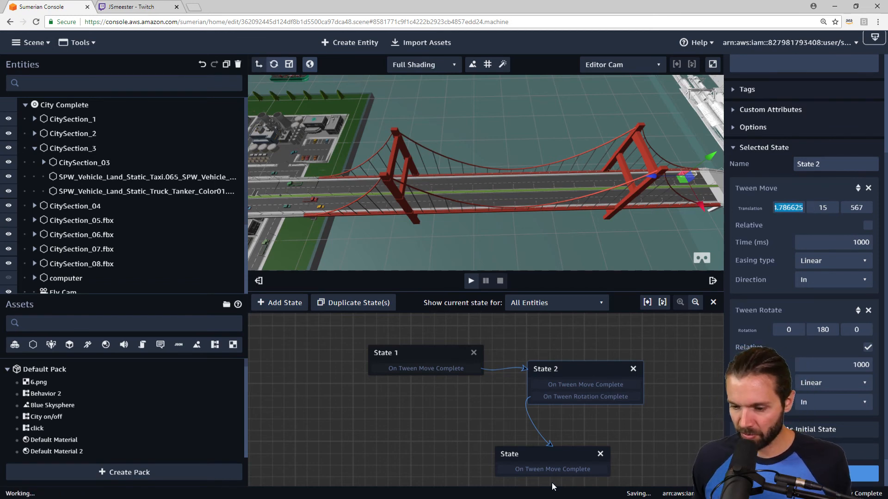
left_click(567, 457)
left_click(806, 294)
key("ctrl+v")
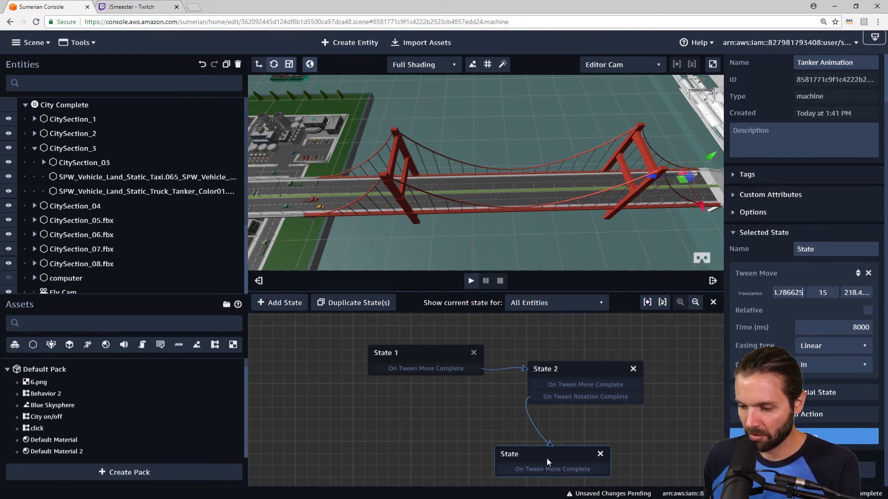
left_click_drag(563, 455, 594, 456)
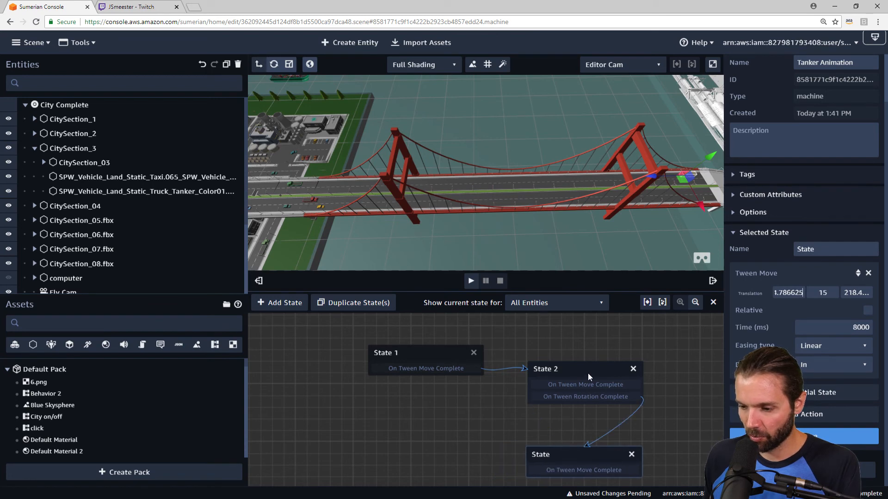
Duplicate State 2, place the copy beneath State 1, and rename State as State 3.
left_click(584, 371)
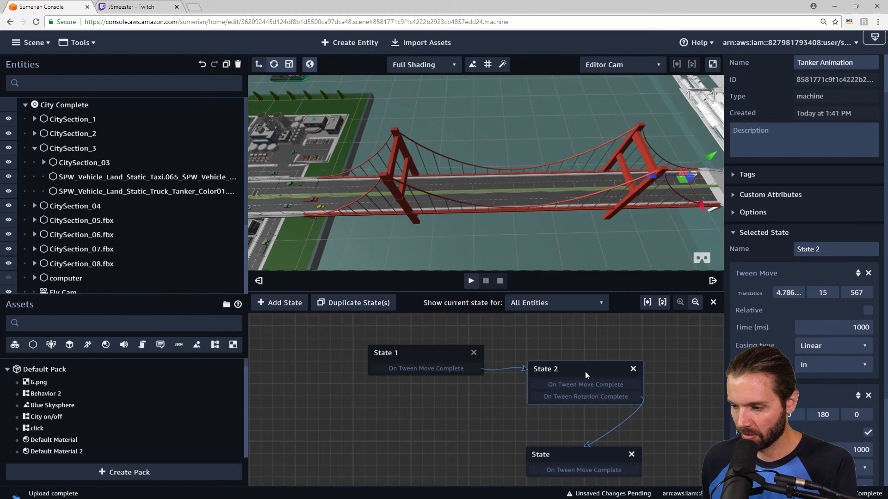
left_click(365, 307)
left_click_drag(553, 409, 435, 433)
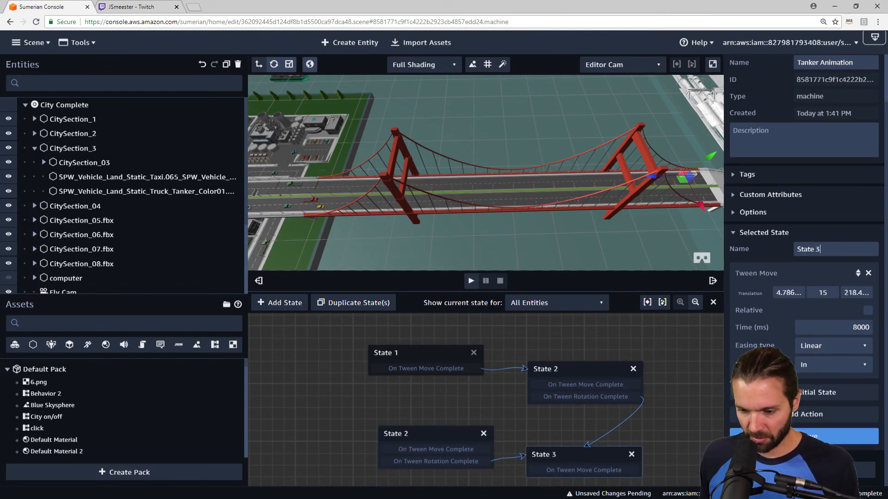
left_click_drag(427, 436, 426, 434)
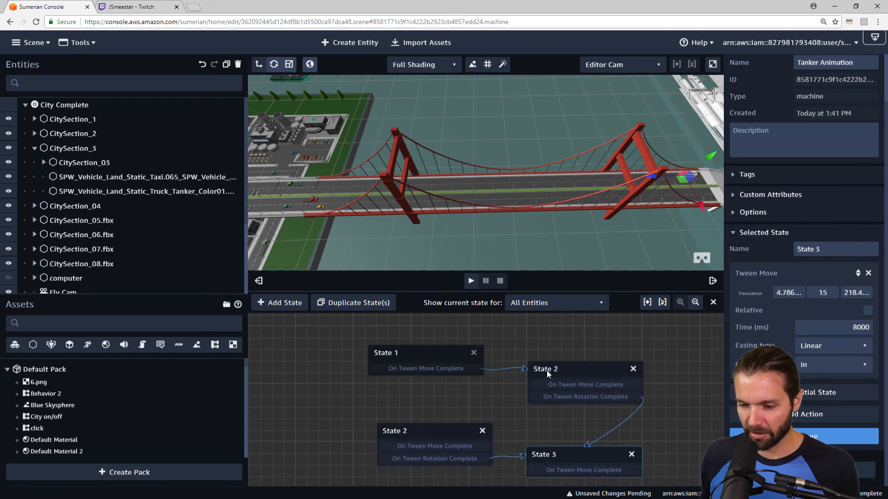
Rename the duplicated State 2 as State 4 and shift it slightly away from State 3.
left_click(448, 428)
left_click(833, 250)
key("BackSpace")
type("4")
left_click_drag(441, 437, 421, 435)
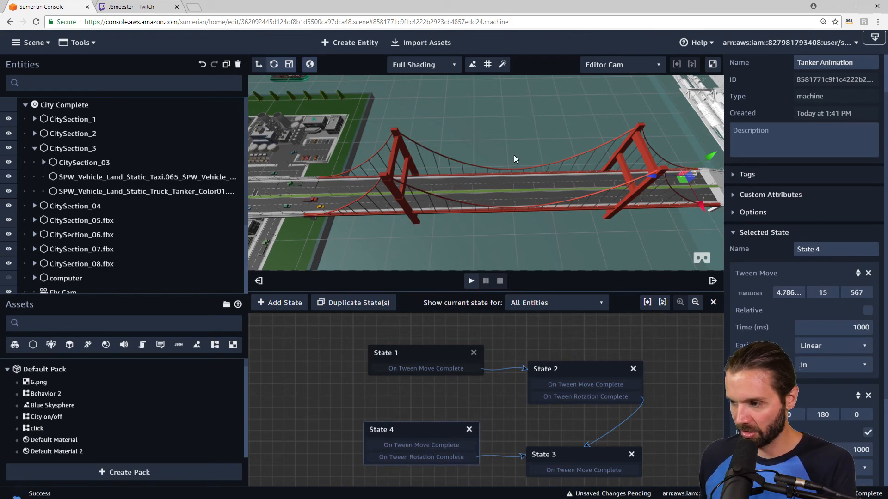
Remove the transition from State 4 to State 3, and link State 3's On Tween Move Complete to State 4.
left_click(523, 454)
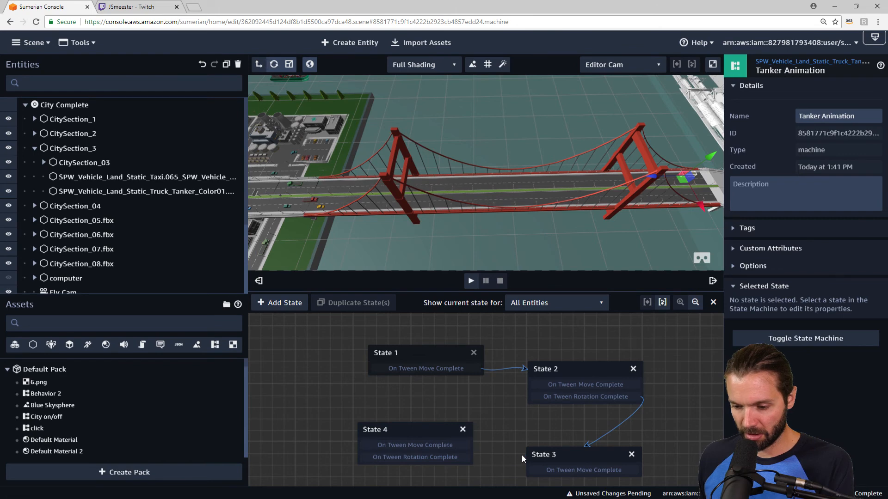
left_click(418, 435)
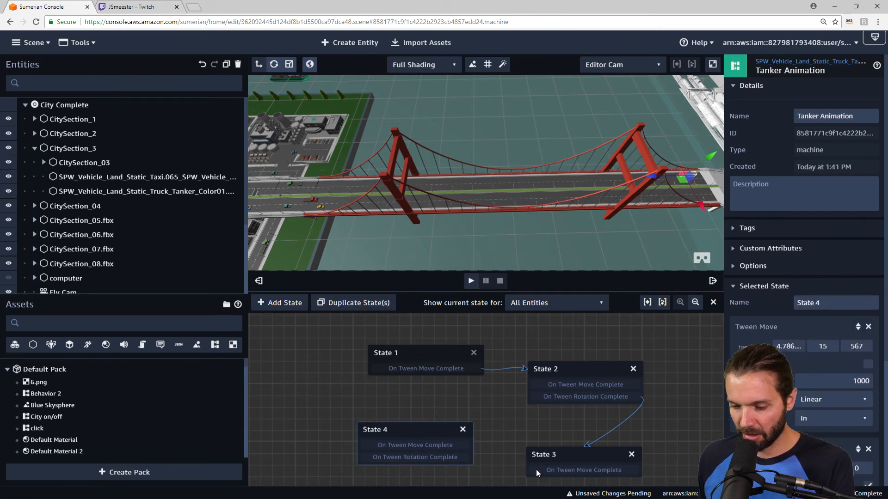
left_click_drag(548, 472, 428, 436)
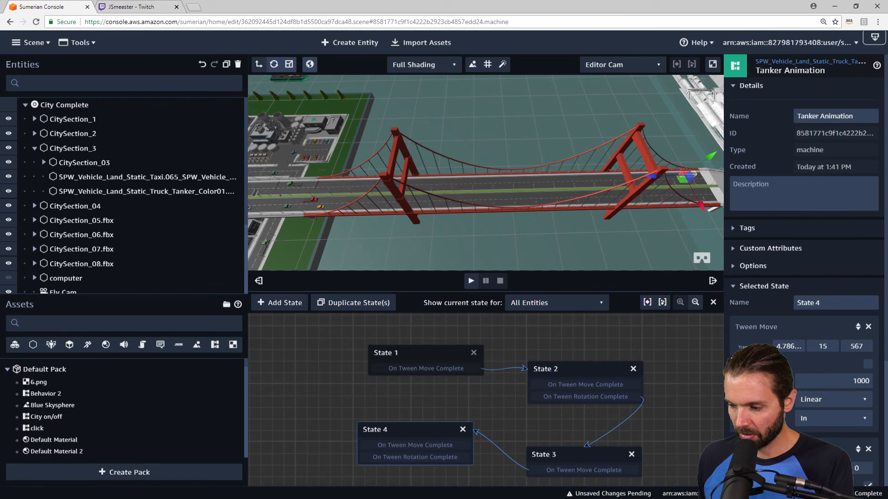
Turn off Relative in State 4's Tween Rotate and set its Y rotation to 181.
scroll(785, 333, "down", 1)
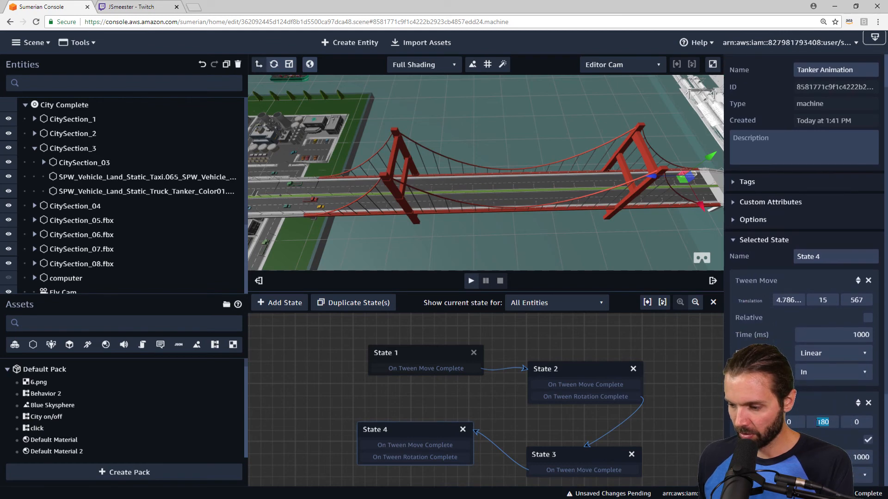
left_click(868, 439)
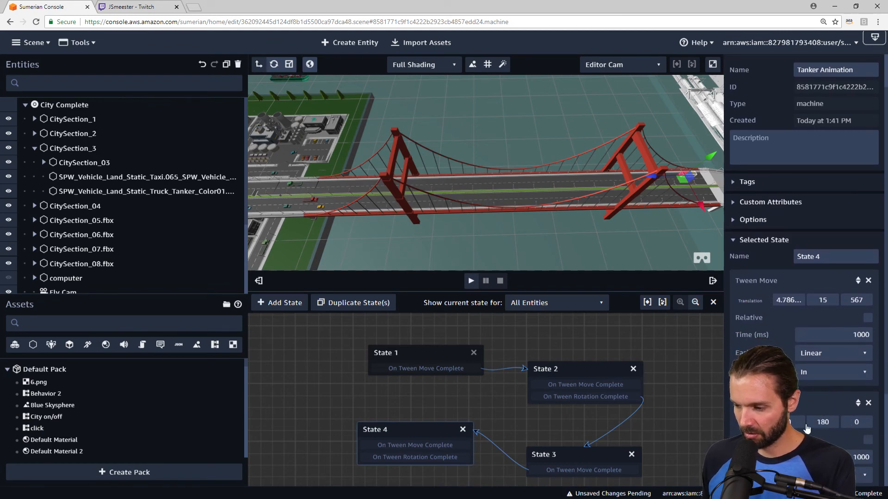
left_click_drag(823, 422, 827, 422)
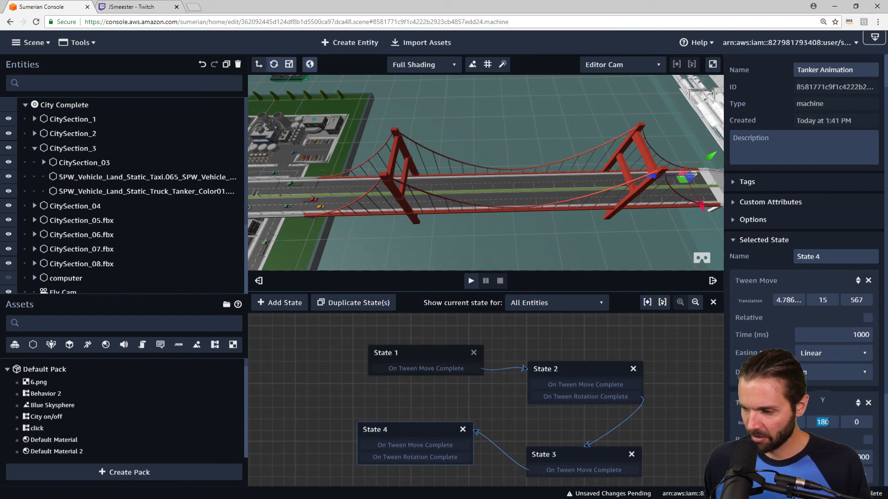
type("0")
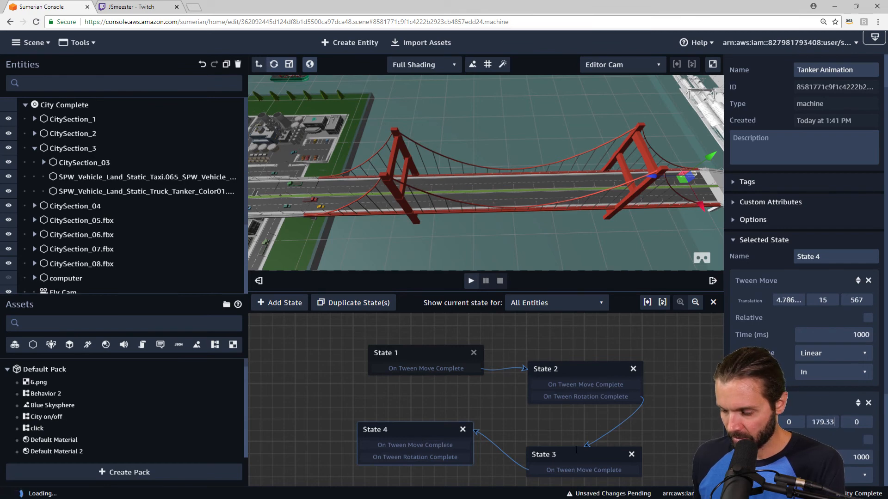
key("BackSpace")
key("BackSpace")
key("BackSpace")
key("BackSpace")
key("BackSpace")
type("8")
type("0")
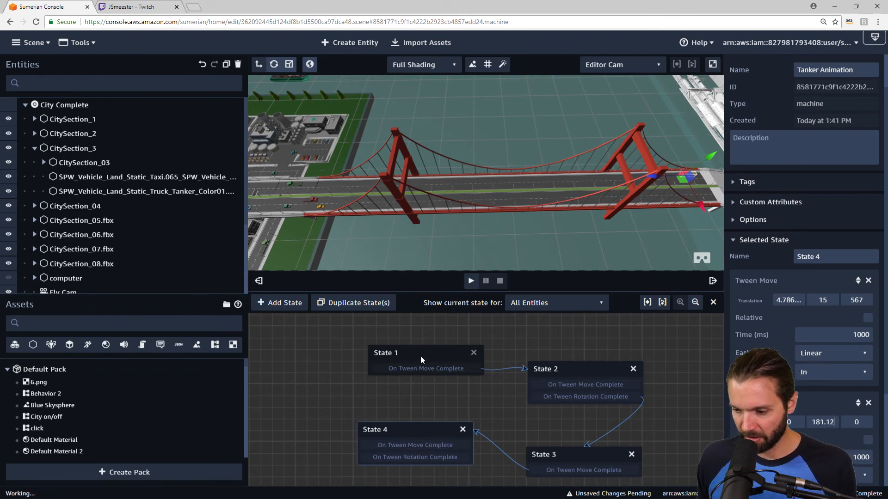
key("BackSpace")
key("BackSpace")
key("BackSpace")
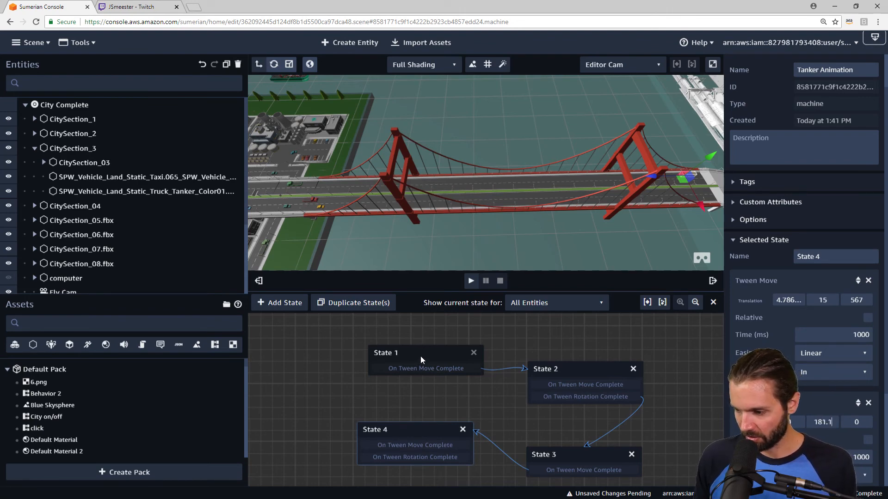
Copy the X translation -13.3 from State 1's Tween Move and use it for State 4's Tween Move.
left_click(420, 356)
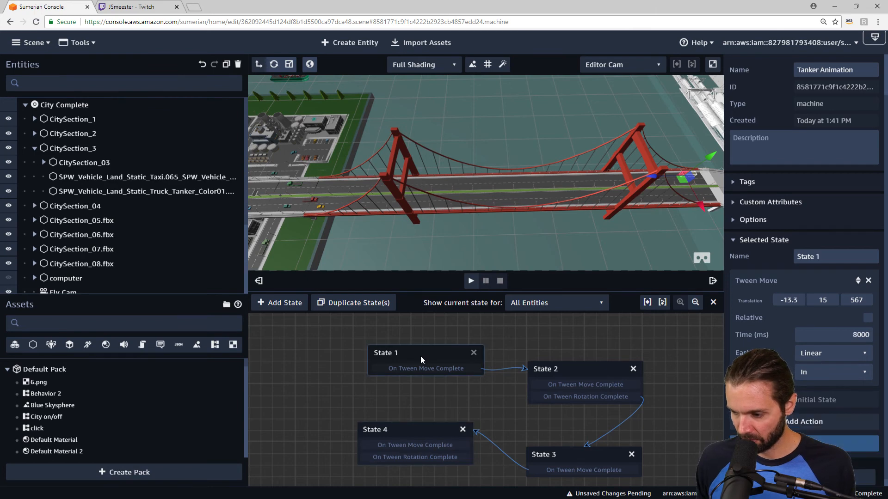
left_click(404, 432)
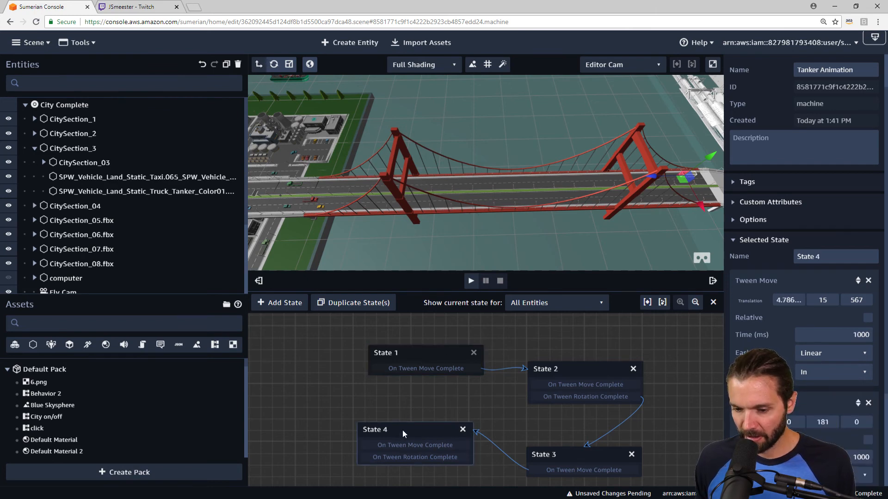
left_click(424, 353)
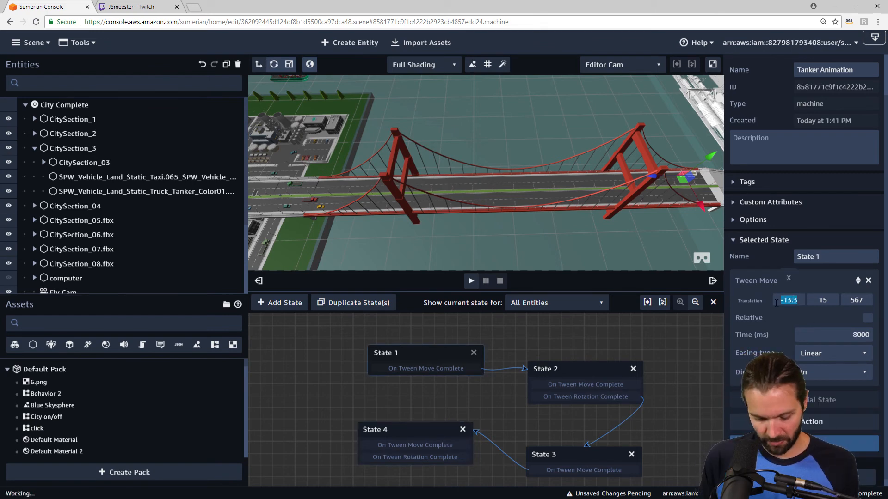
left_click(435, 421)
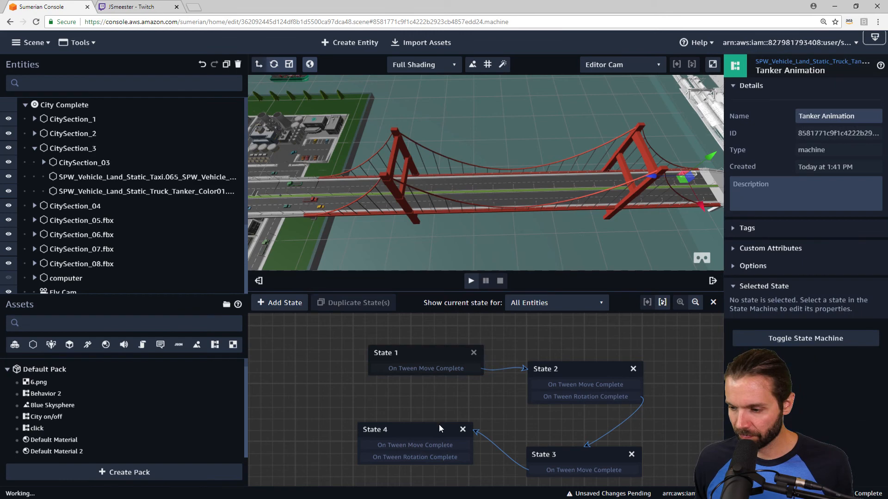
left_click(433, 434)
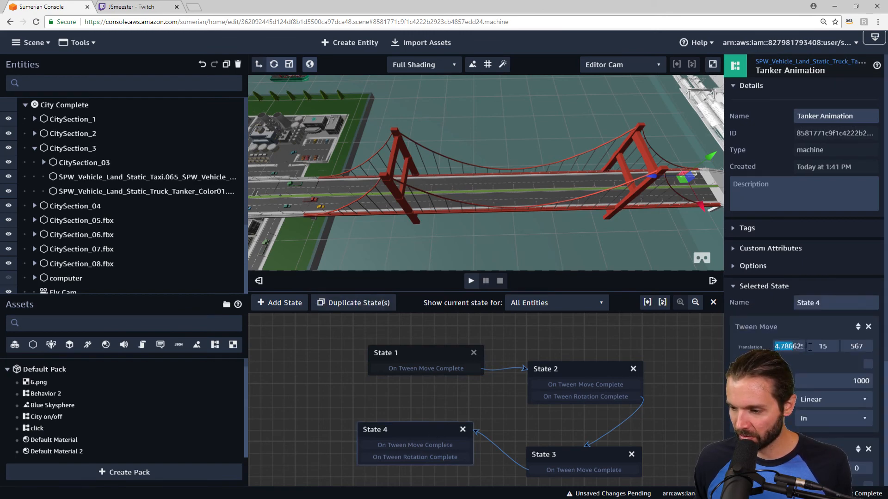
type("-13.3")
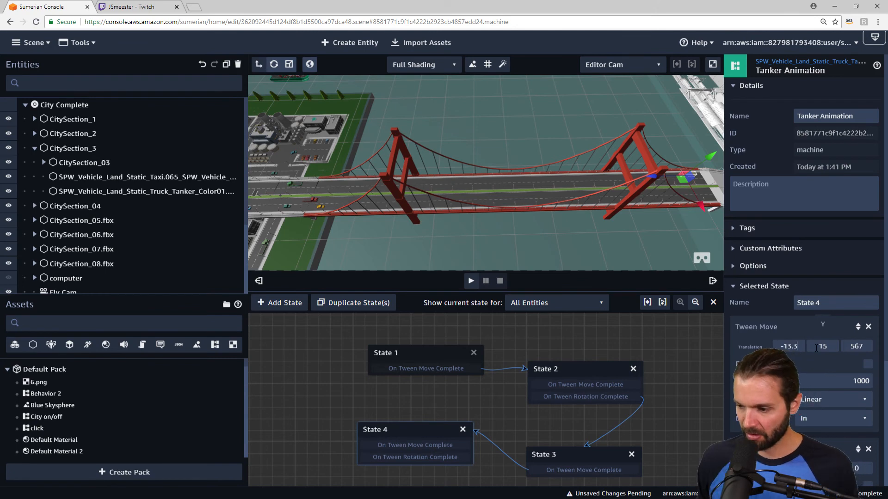
Link State 4's On Tween Rotation Complete to State 1 and test the loop by playing and stopping the scene.
left_click_drag(446, 458, 417, 362)
left_click_drag(428, 429, 415, 437)
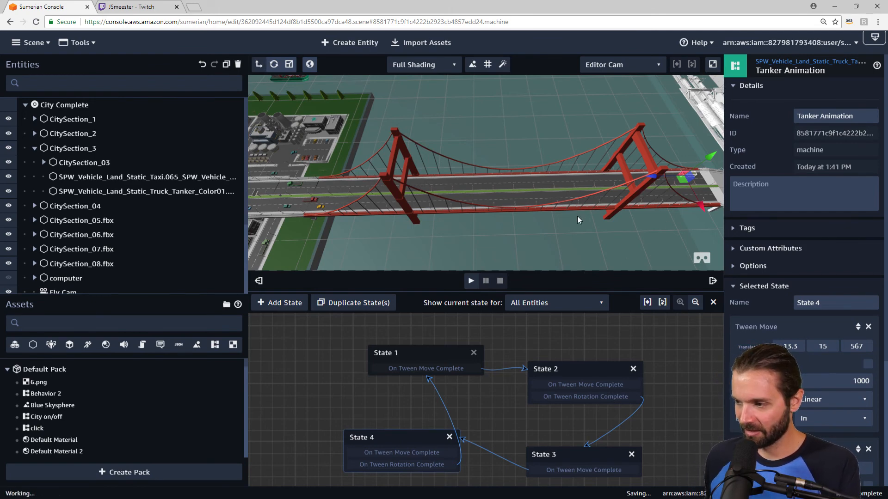
left_click(471, 282)
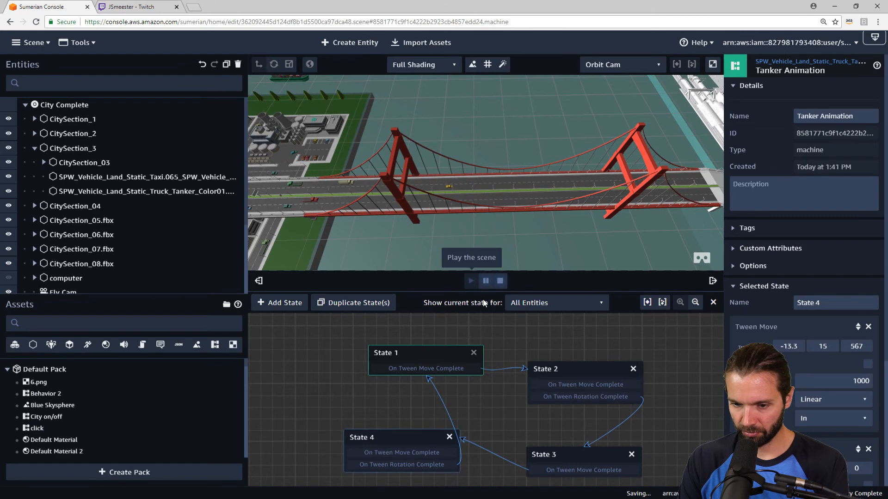
left_click(500, 282)
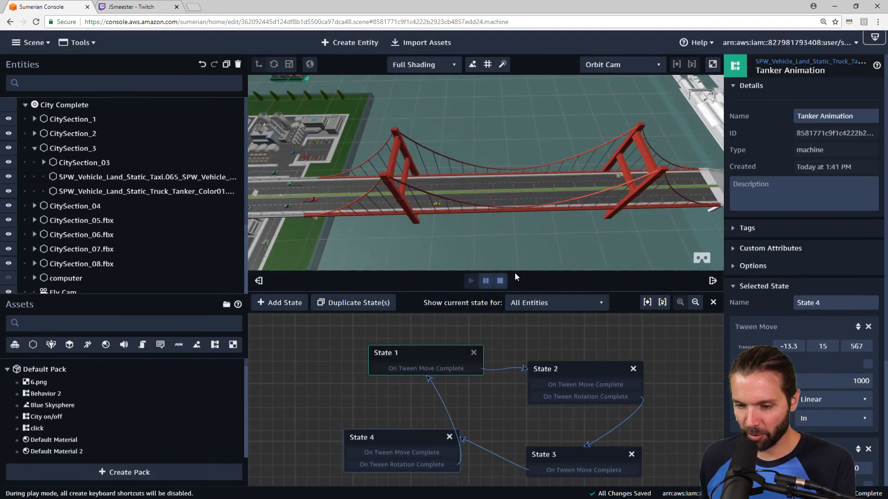
left_click(501, 283)
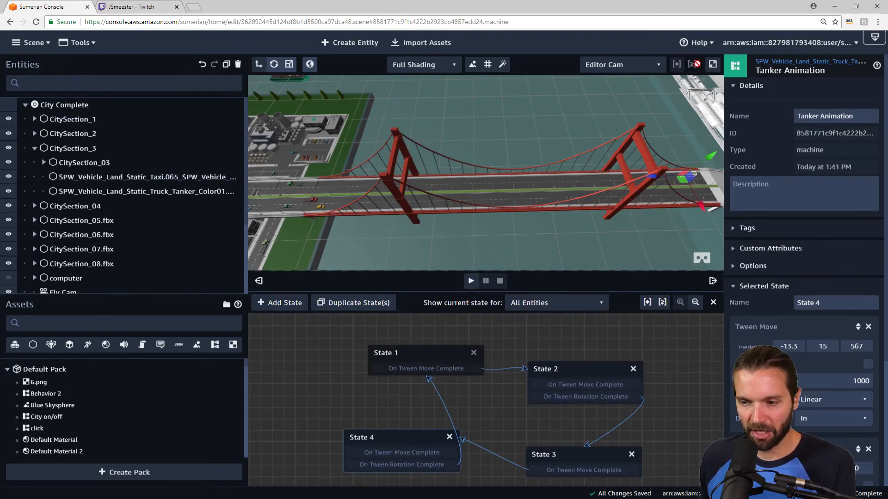
Copy the tanker truck's X position -13.37248 from its Transform and use it as State 1's Tween Move X translation.
left_click(815, 63)
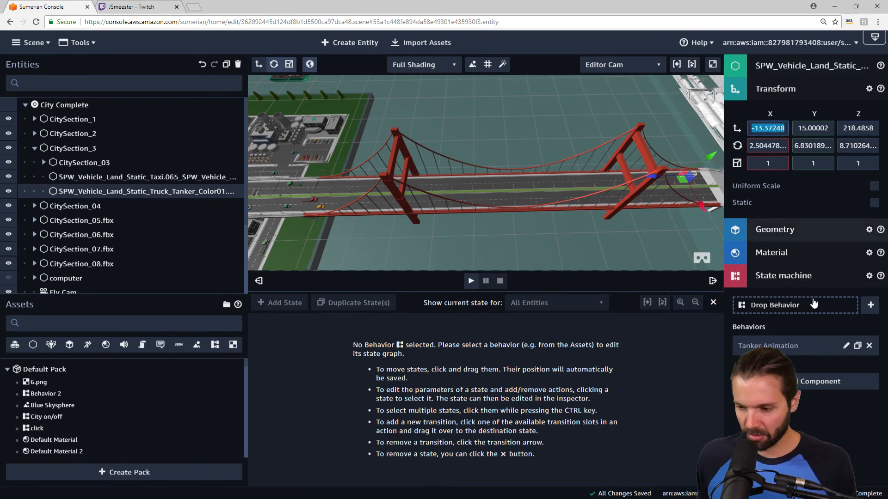
left_click(847, 346)
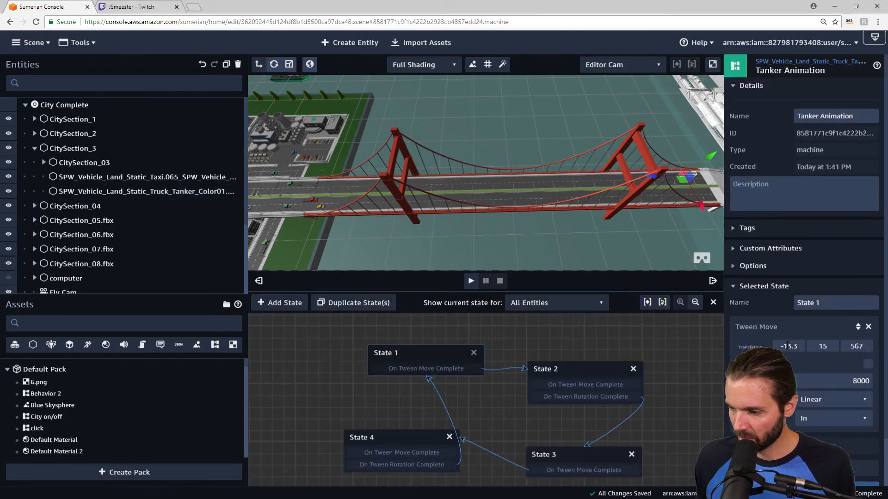
key("BackSpace")
Copy the tanker truck's Z position 218.4858, try it as State 1's Tween Move Z translation, and undo that entry.
left_click(800, 63)
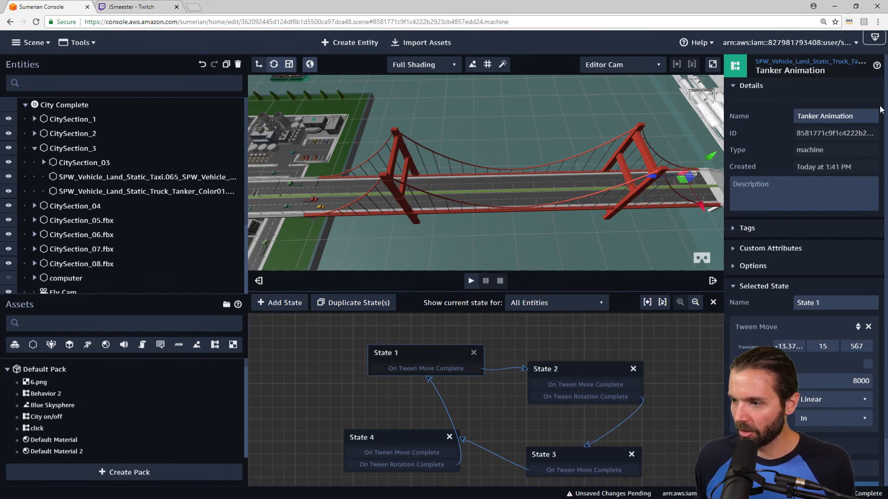
left_click(837, 65)
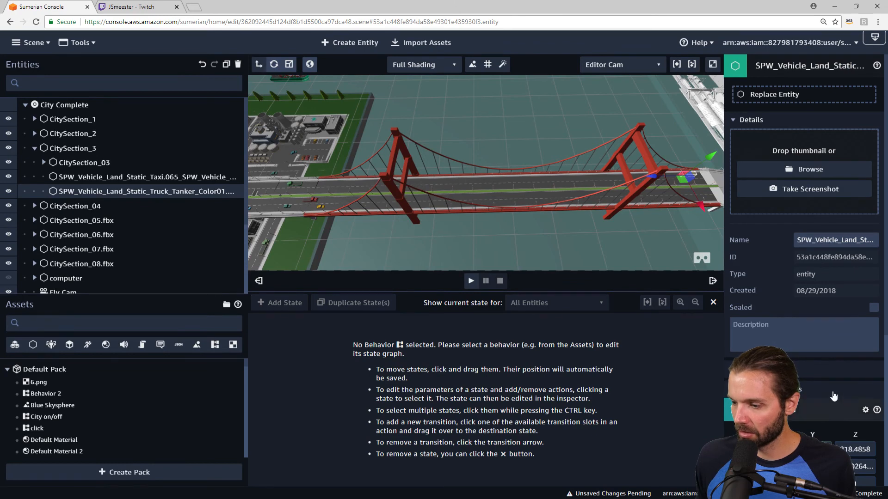
scroll(836, 126, "down", 7)
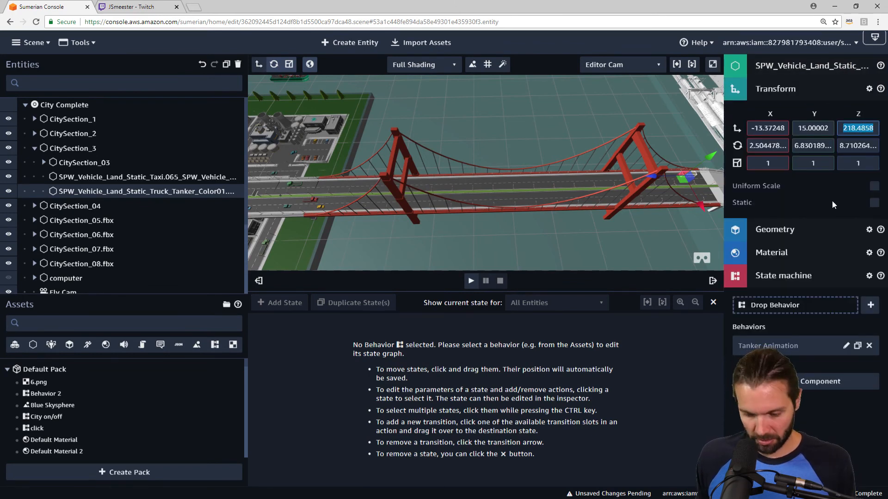
left_click(845, 347)
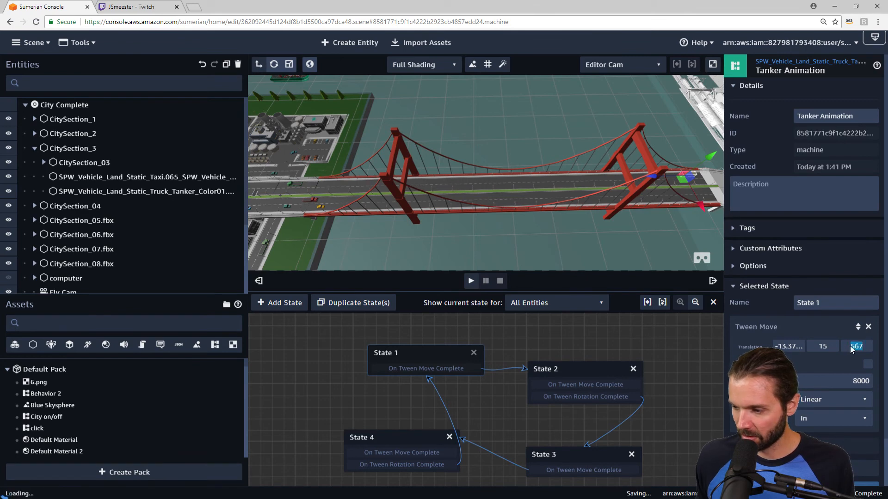
type("218.4858")
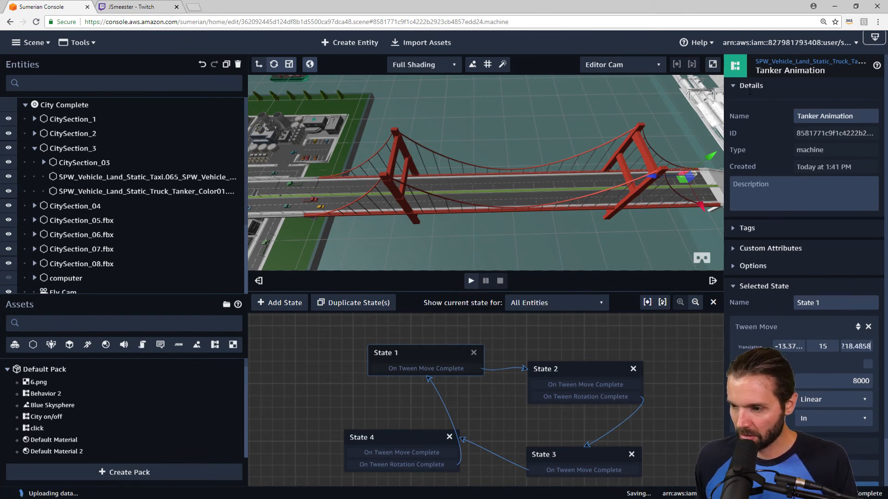
key("ctrl+z")
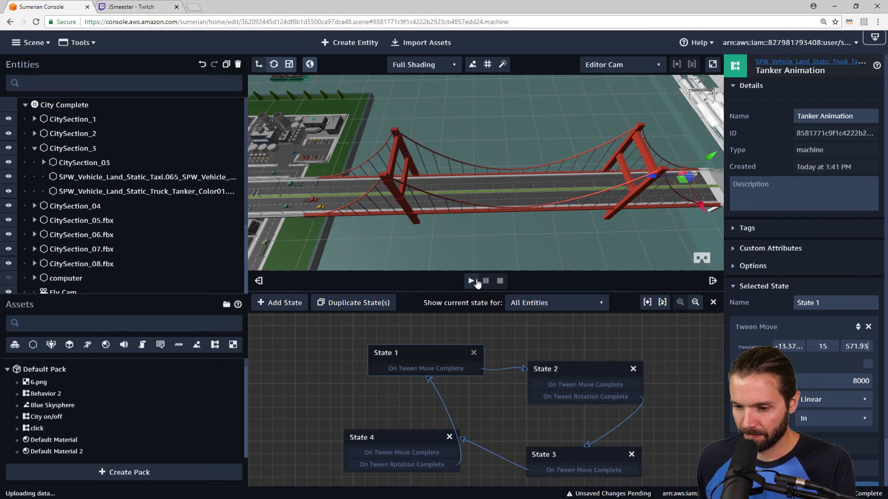
Play and stop the scene to test the tanker loop, and compare the Tween Move translations of State 4 and State 1.
left_click(471, 283)
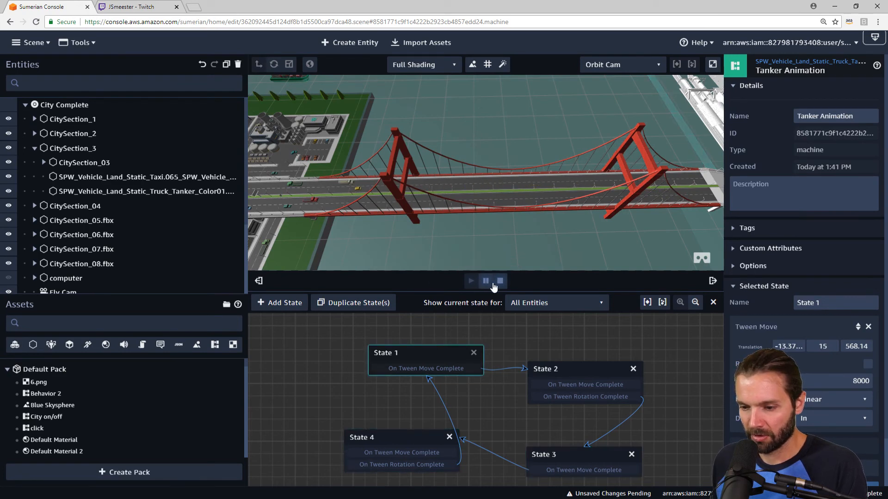
left_click(500, 282)
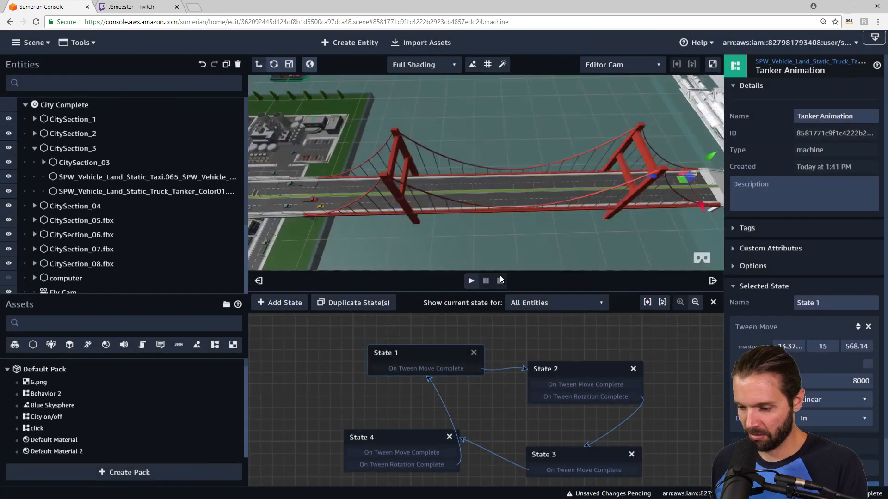
left_click(430, 440)
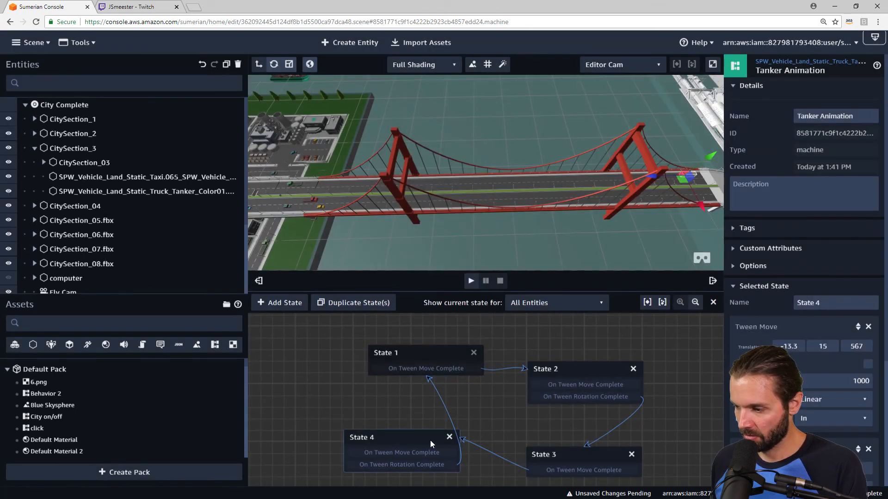
left_click(415, 356)
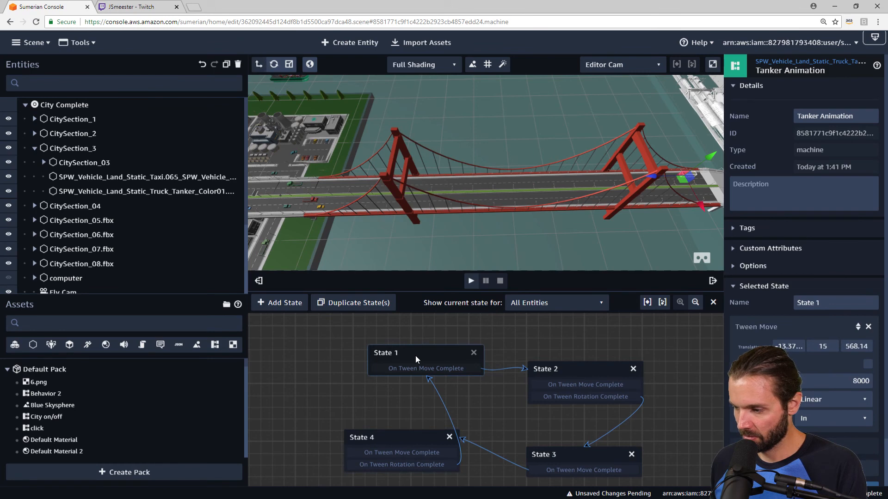
Set State 4's Tween Move Z translation to 218.4858 and test the loop by playing and stopping the scene.
left_click(405, 440)
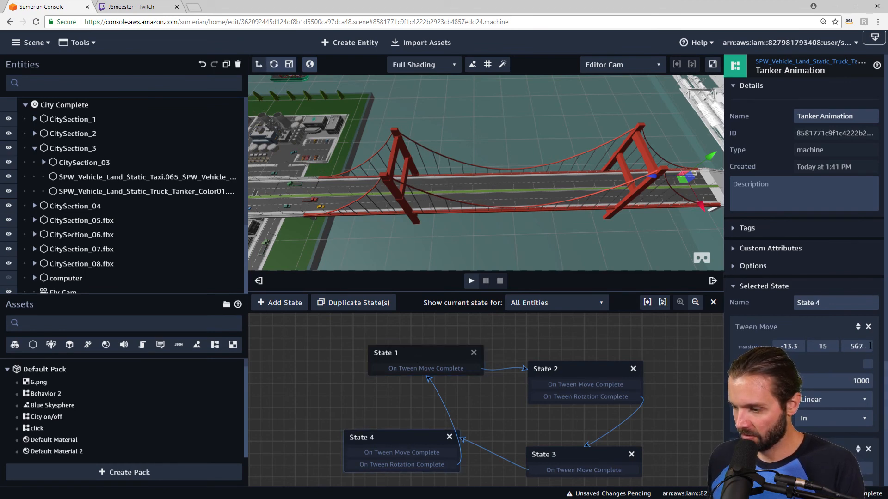
type("218.4858")
left_click(841, 334)
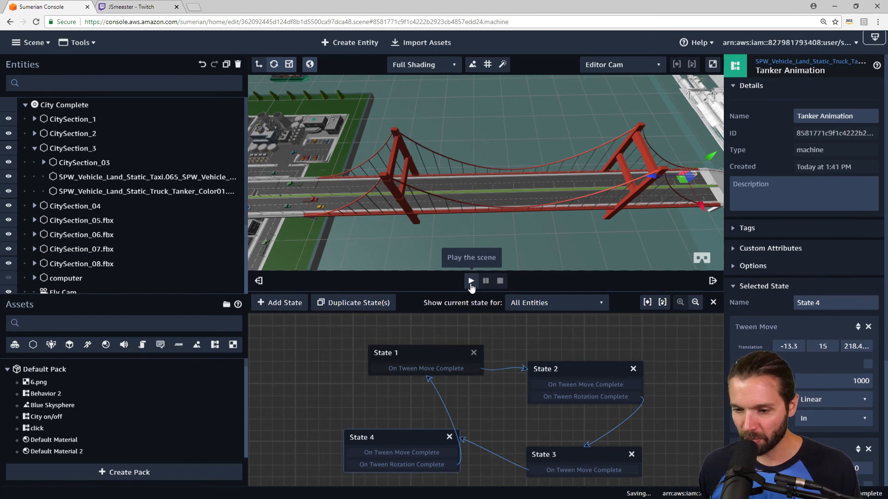
left_click(466, 279)
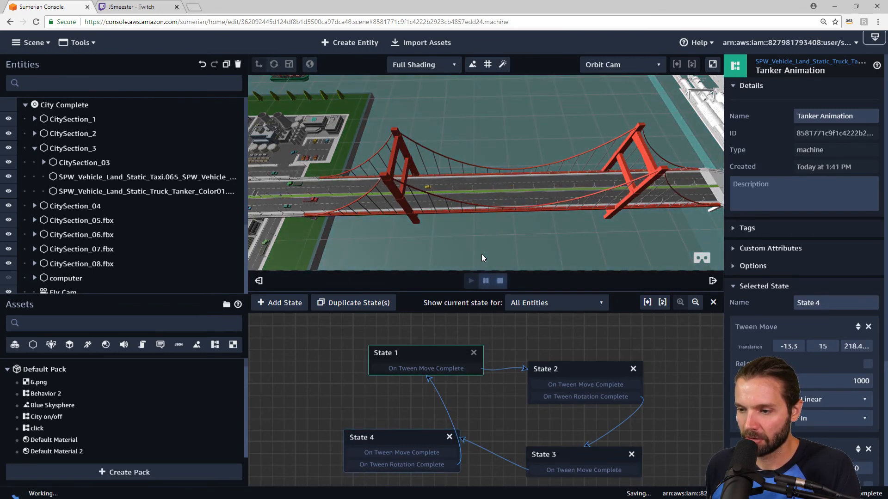
left_click(500, 281)
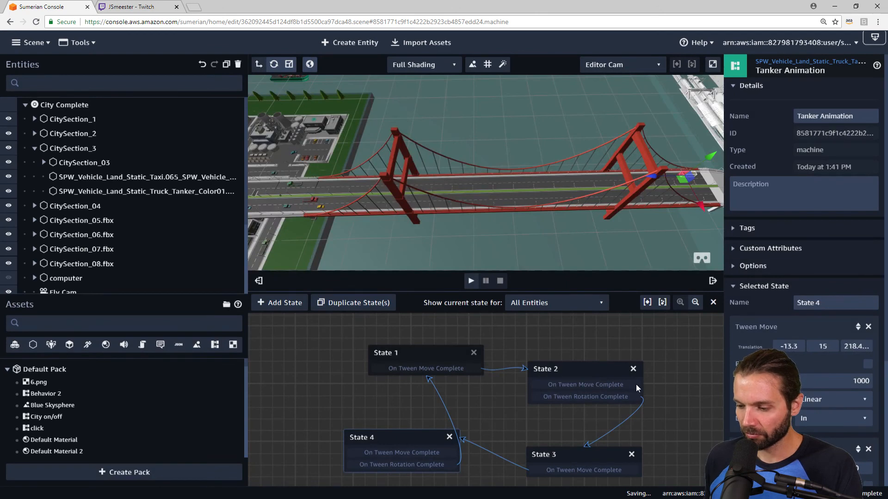
Set State 4's Tween Rotate Y rotation to 180 and play the scene.
scroll(636, 385, "down", 3)
scroll(805, 277, "down", 4)
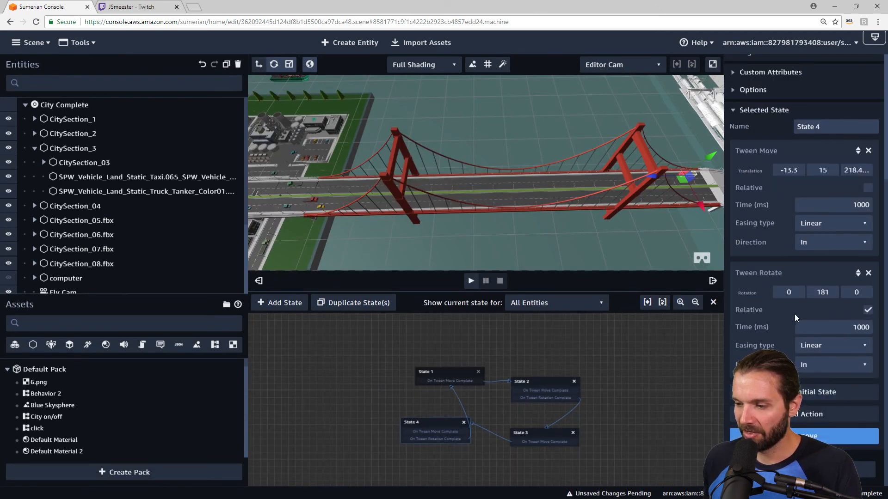
key("BackSpace")
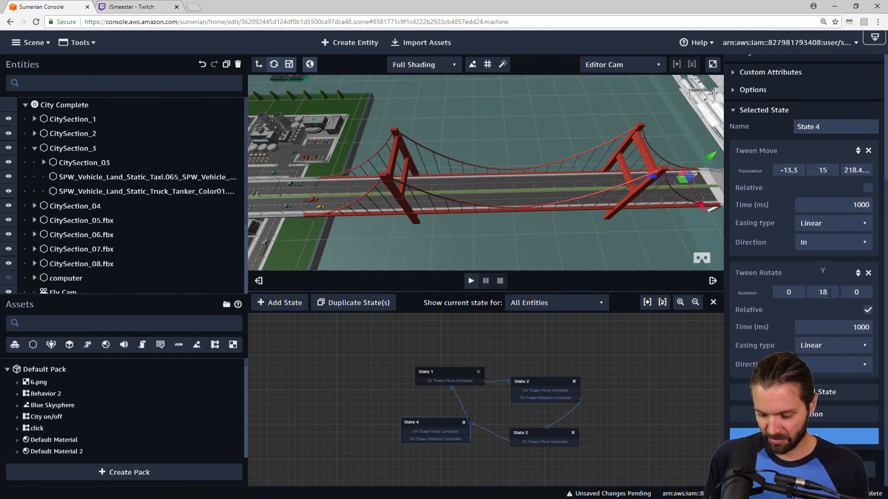
type("0")
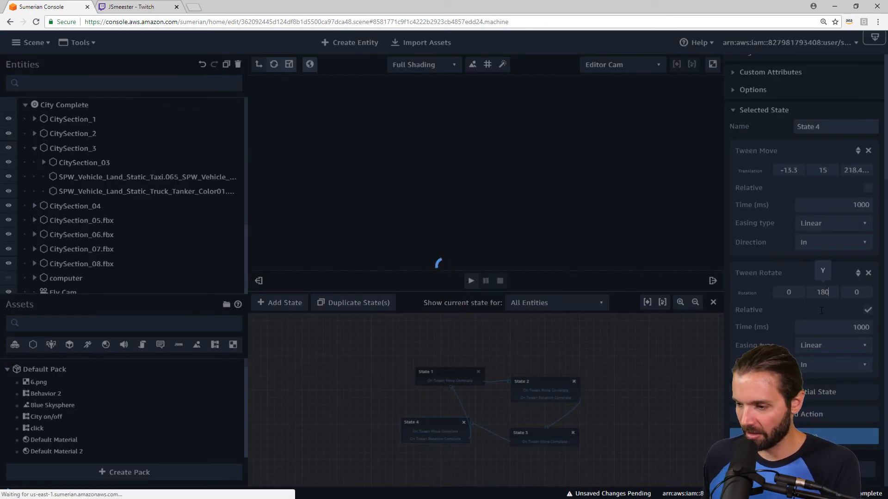
left_click(471, 280)
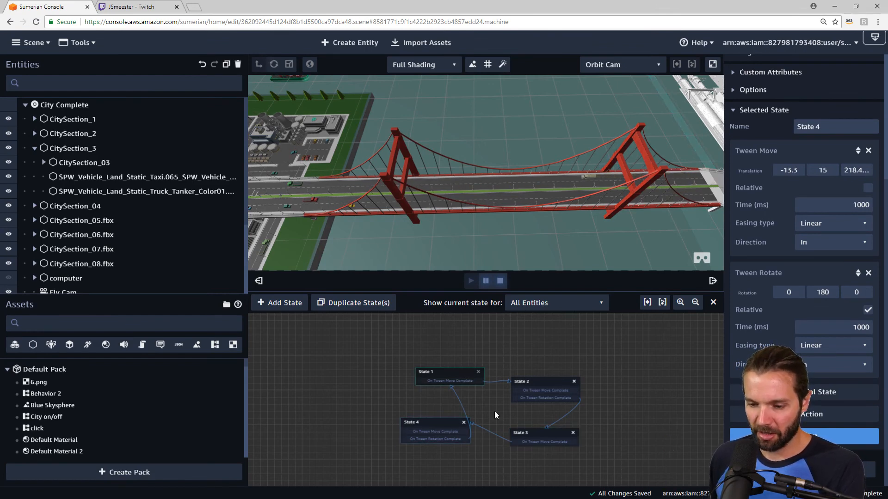
Examine State 2's Tween Move and Tween Rotate settings while the scene plays, and stop the scene.
scroll(494, 411, "up", 3)
scroll(494, 412, "up", 1)
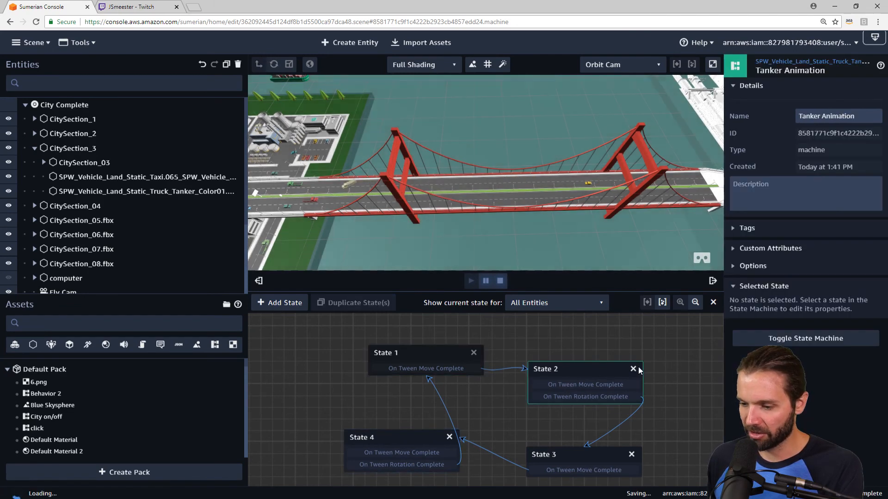
left_click(595, 368)
scroll(811, 332, "down", 2)
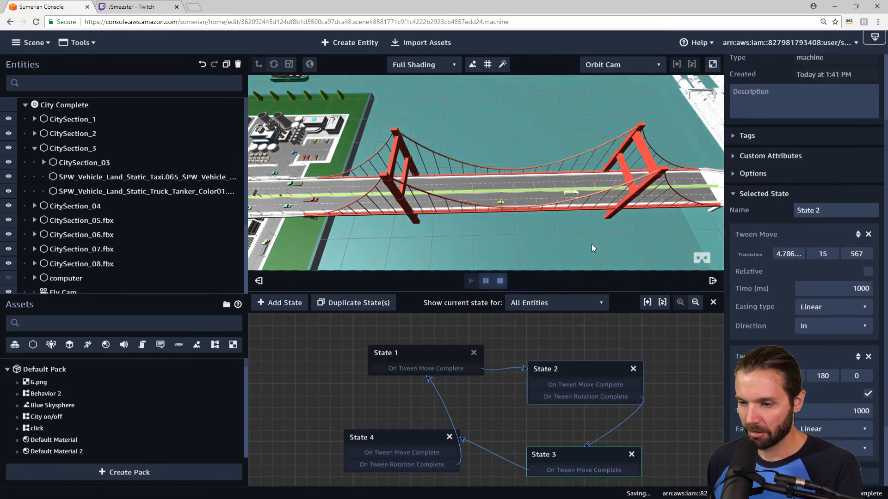
left_click(500, 283)
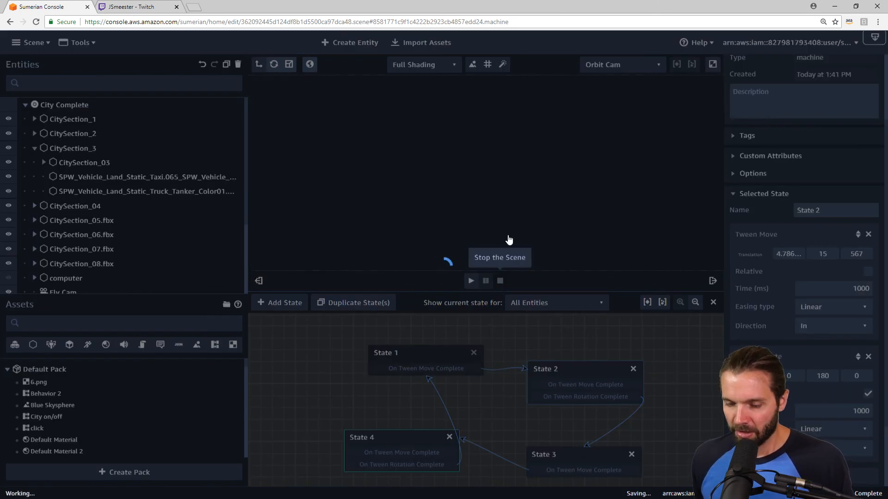